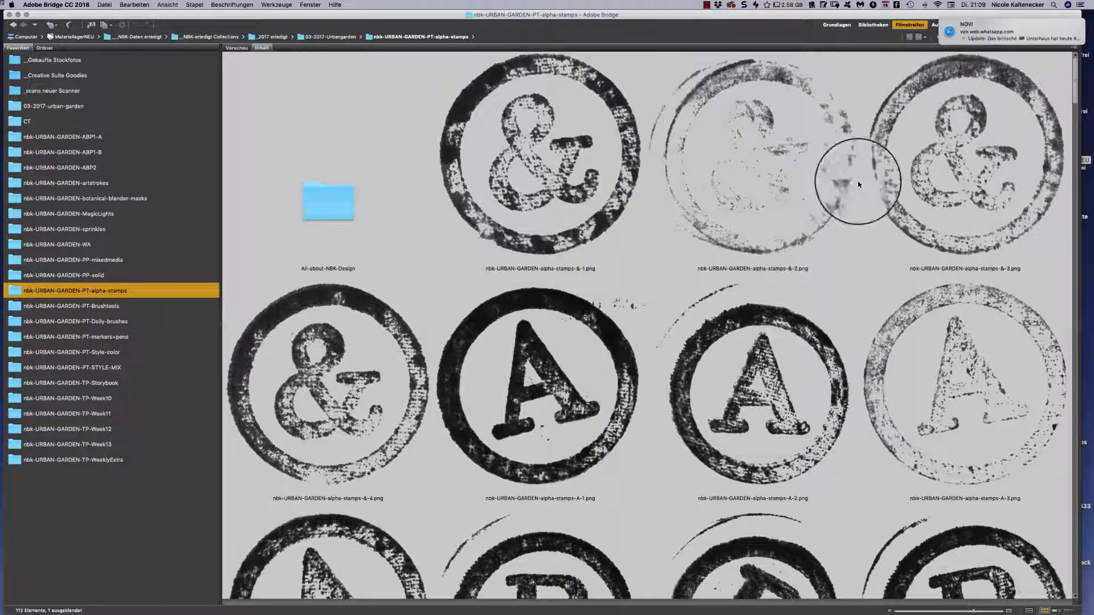
# Look through the letter stamp images in the nbk-URBAN-GARDEN-PT-alpha-stamps folder
pyautogui.moveTo(1077, 66)
pyautogui.mouseDown()
pyautogui.moveTo(1074, 85)
pyautogui.moveTo(1041, 117)
pyautogui.mouseUp()
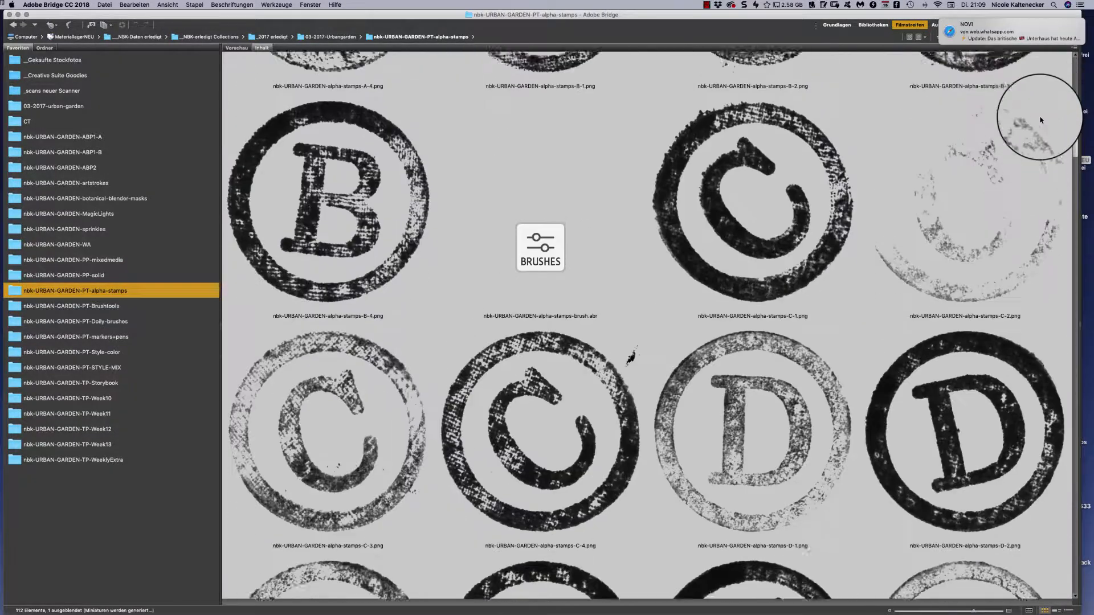
pyautogui.scroll(2, 1040, 118)
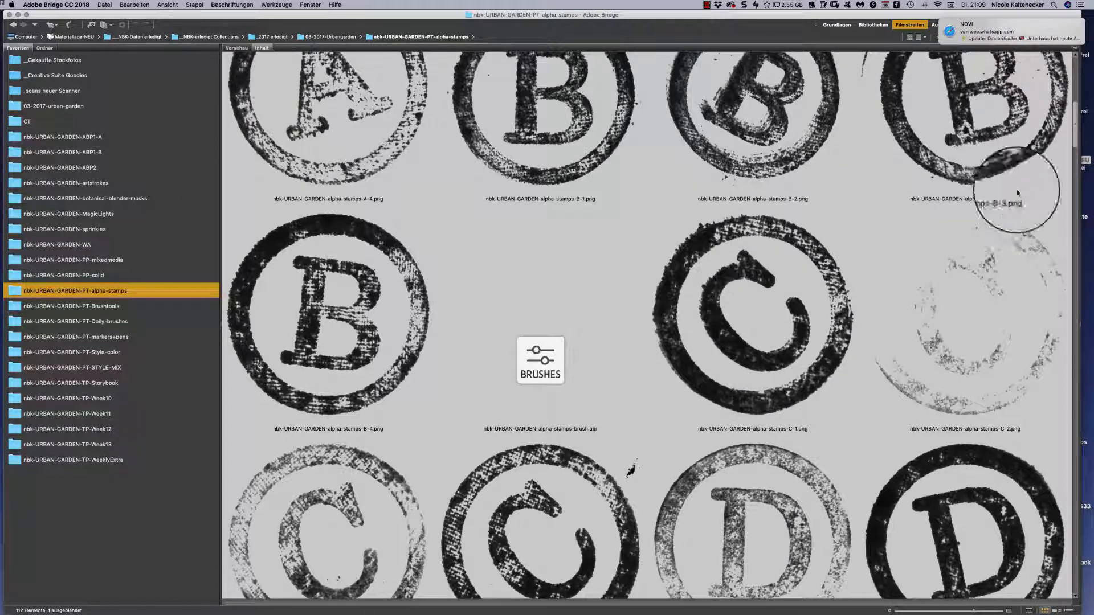
pyautogui.scroll(-10, 1075, 129)
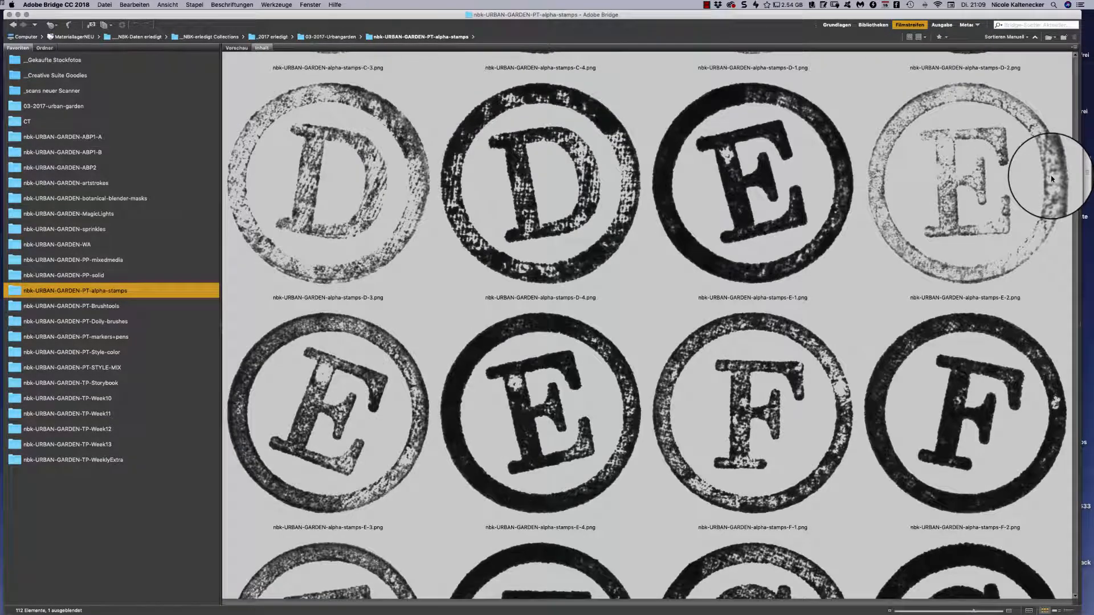
pyautogui.scroll(-2, 1052, 179)
pyautogui.scroll(20, 1047, 176)
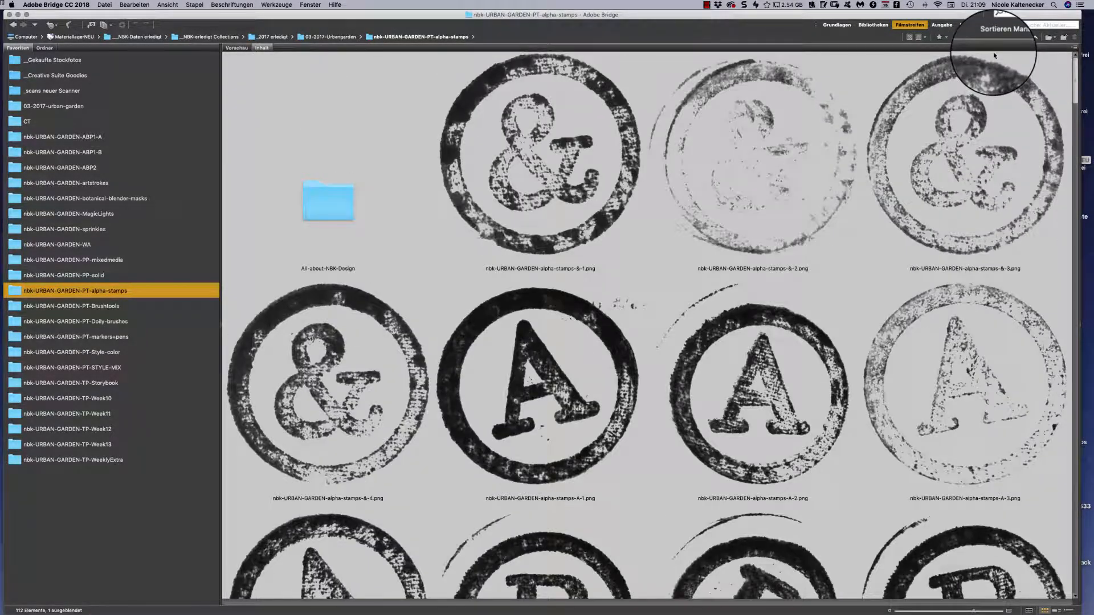
pyautogui.scroll(-3, 998, 86)
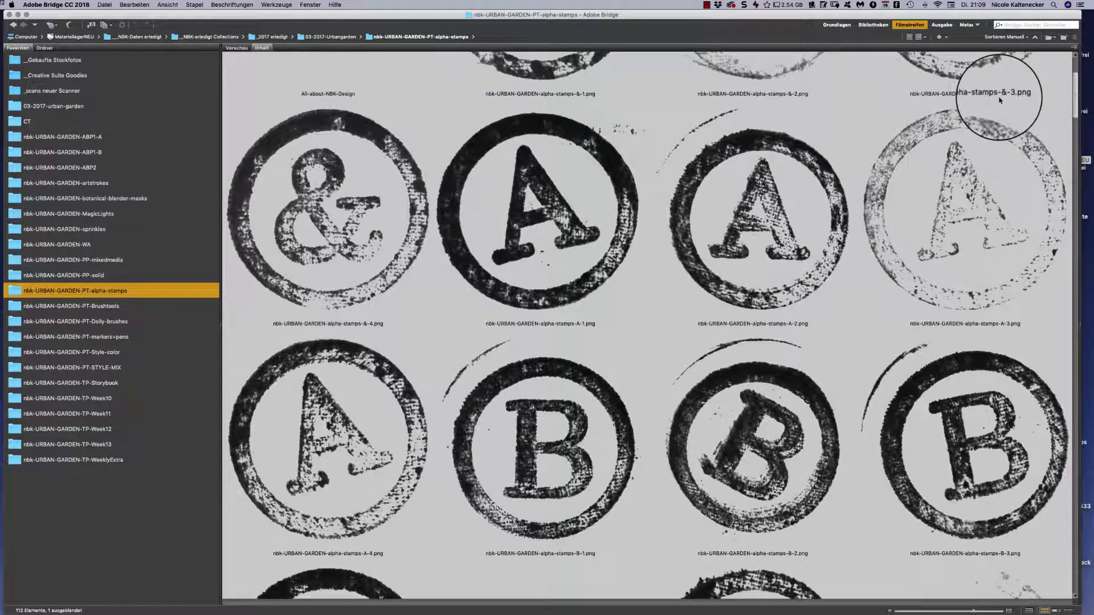
pyautogui.scroll(1, 999, 97)
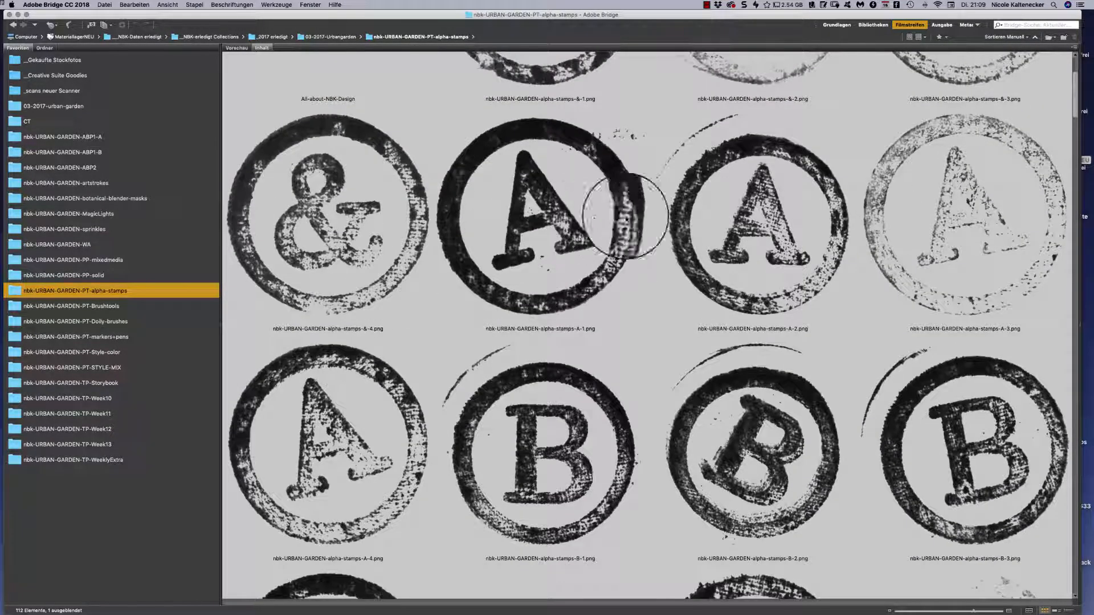
# Compare the four stamp versions of the letter A by selecting each image in turn
pyautogui.click(593, 193)
pyautogui.click(736, 211)
pyautogui.click(624, 201)
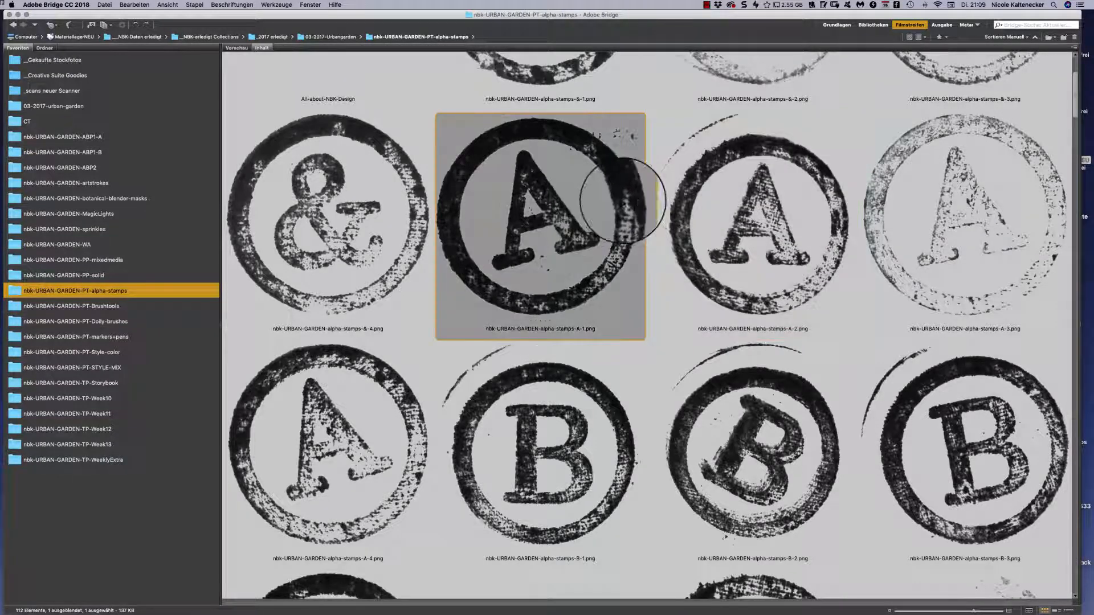
pyautogui.click(802, 210)
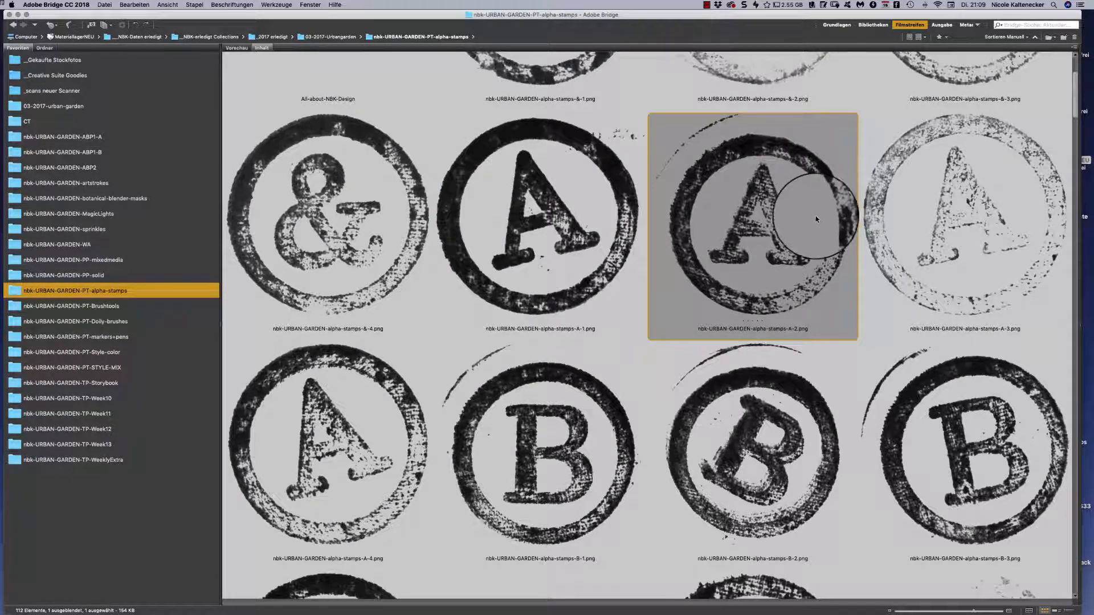
pyautogui.click(869, 212)
pyautogui.click(421, 410)
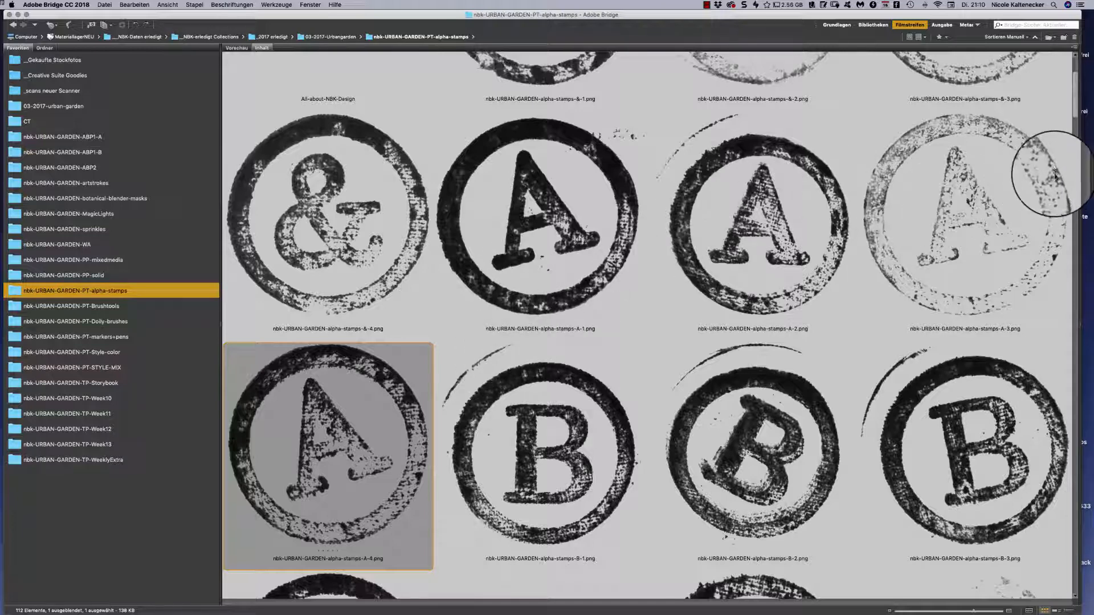
# Find nbk-URBAN-GARDEN-alpha-stamps-brush.abr among the stamp files and open it to load the brushes into Photoshop
pyautogui.scroll(-2, 1071, 114)
pyautogui.scroll(-5, 1072, 103)
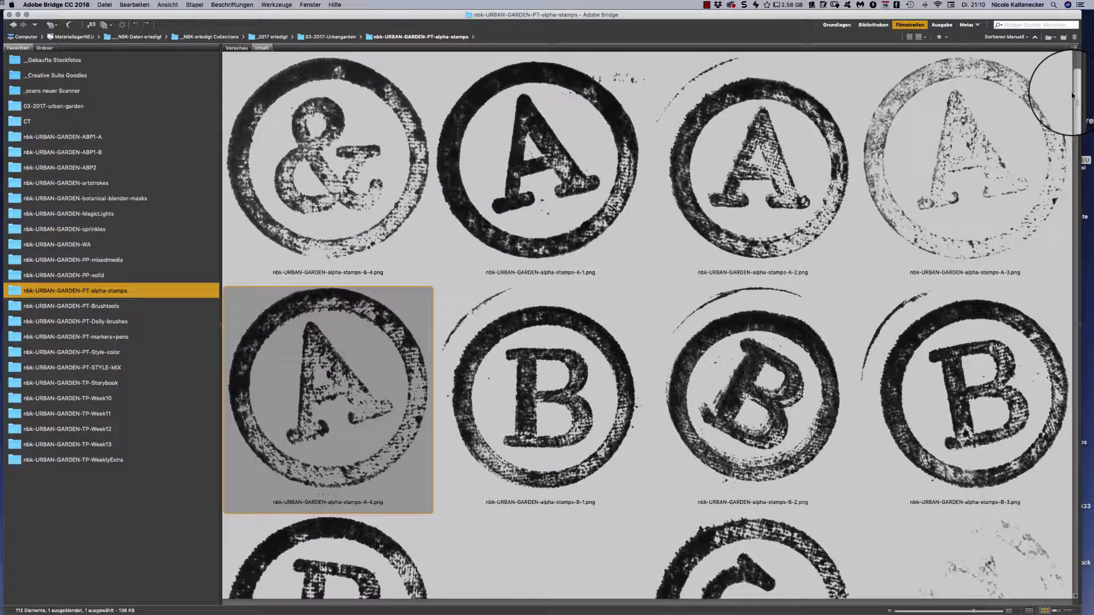
pyautogui.scroll(-5, 1071, 119)
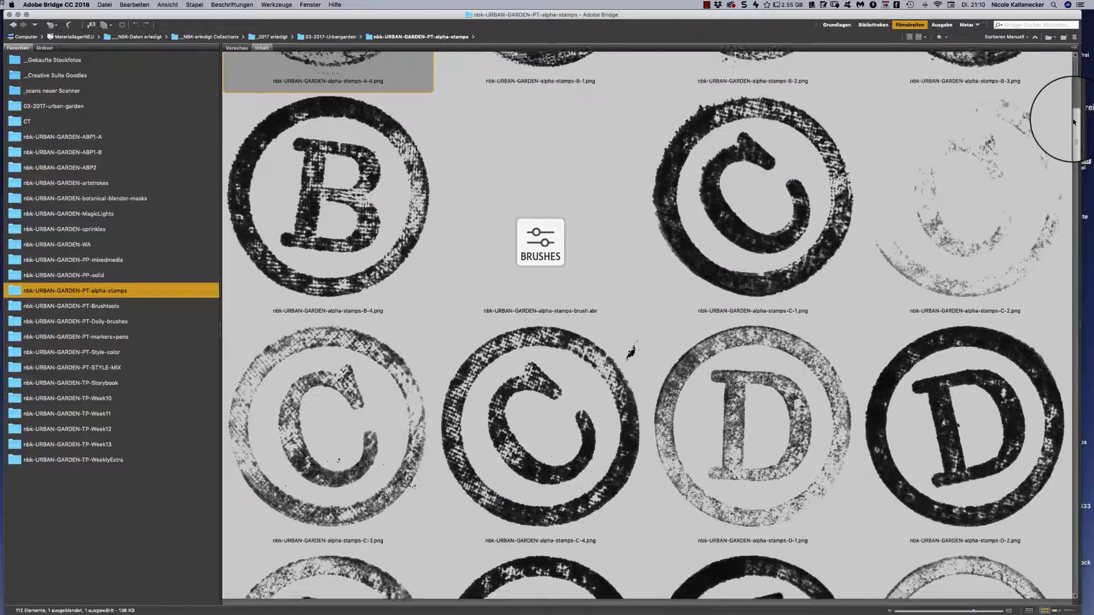
pyautogui.scroll(-1, 1073, 123)
pyautogui.scroll(-5, 1073, 123)
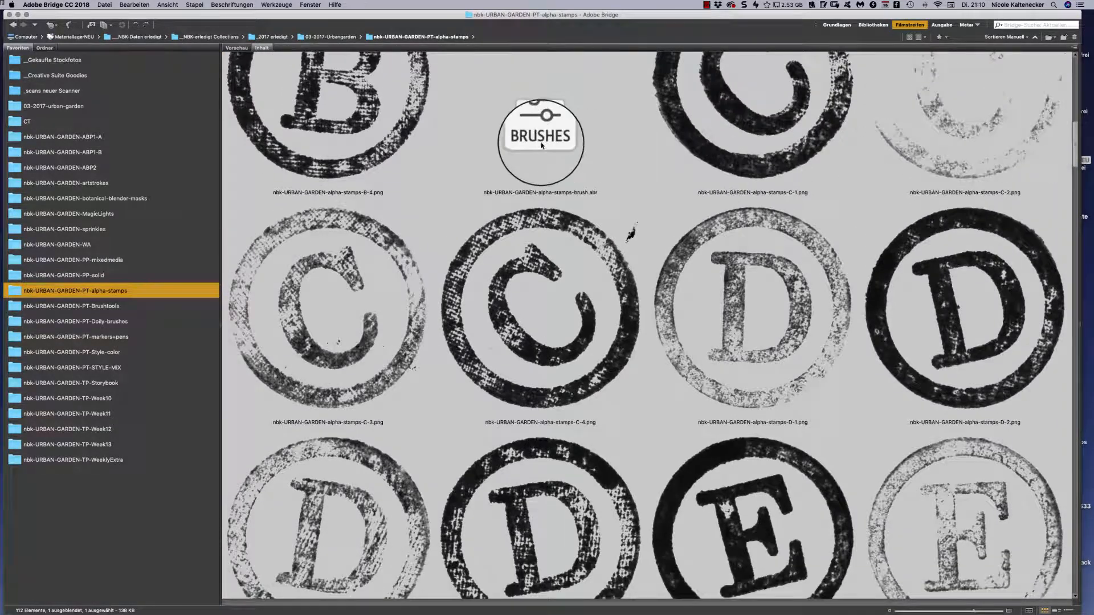
pyautogui.doubleClick(547, 147)
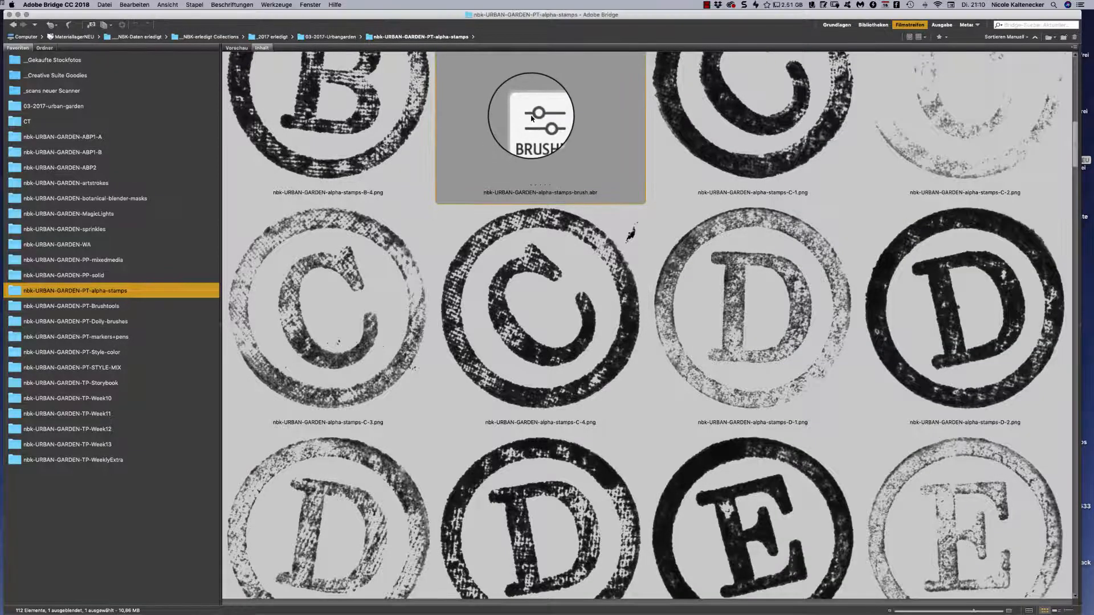
# Open nbk-URBAN-GARDEN-PP-mixedmedia-6.jpg from the PP-mixedmedia folder in Photoshop and move its document window clear of the tools
pyautogui.click(139, 260)
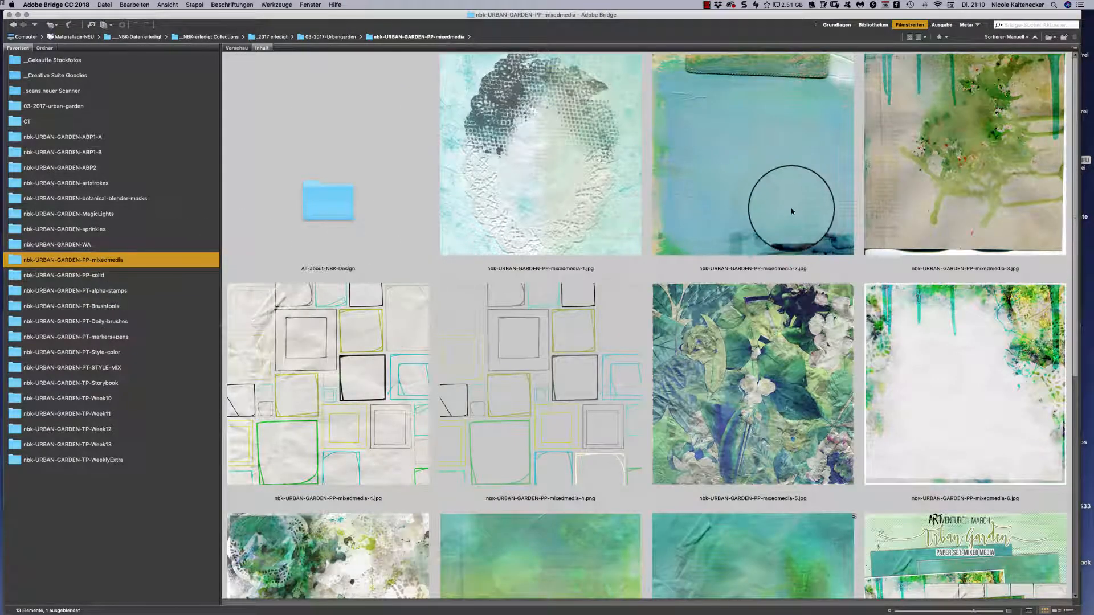
pyautogui.rightClick(971, 359)
pyautogui.click(954, 312)
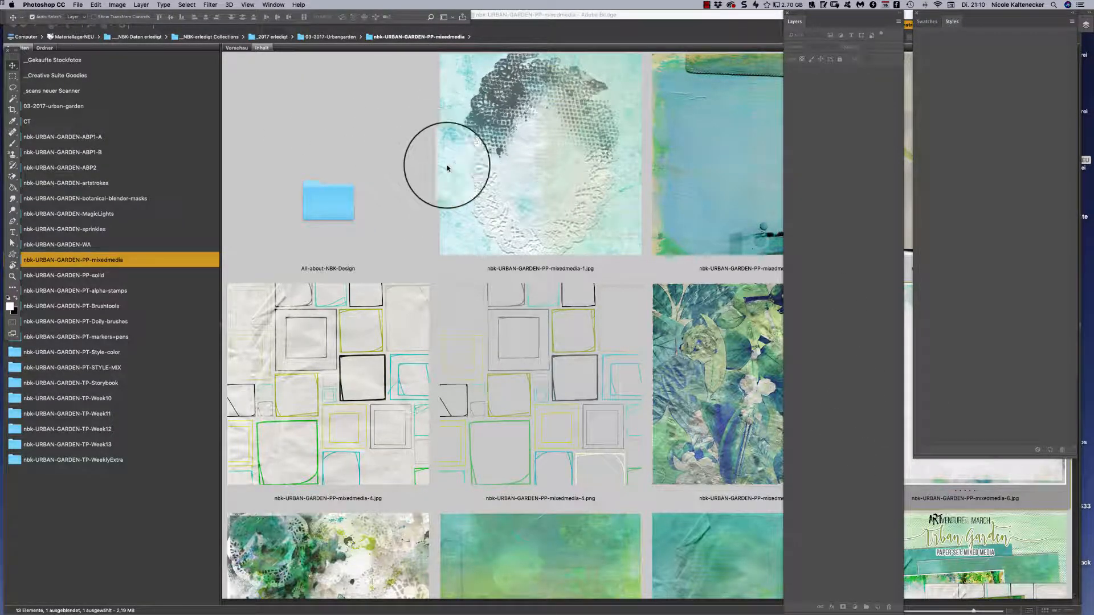
pyautogui.doubleClick(937, 459)
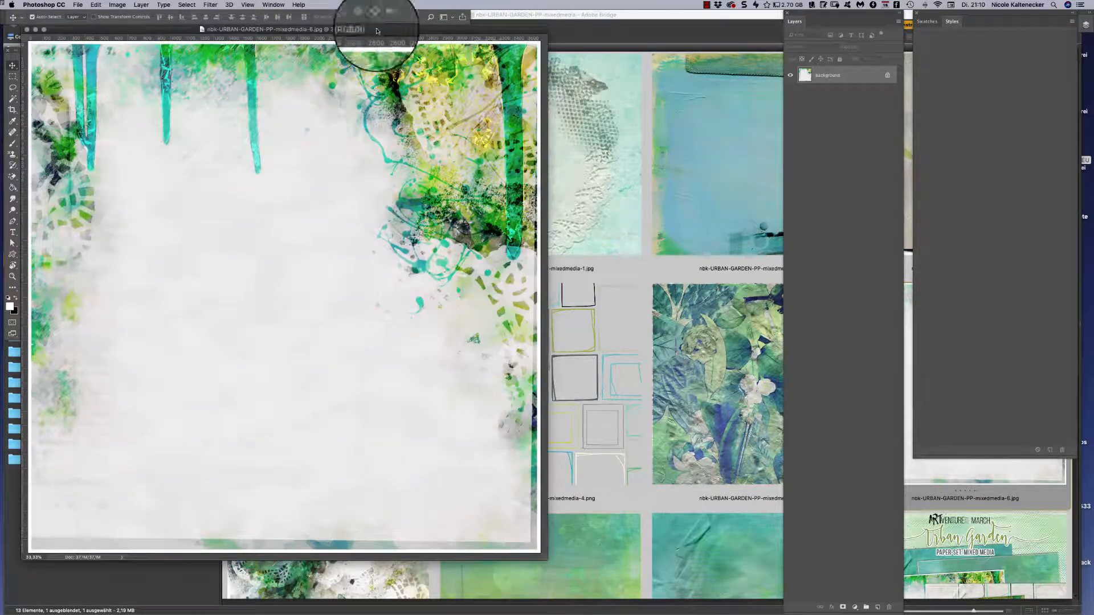
pyautogui.moveTo(452, 29); pyautogui.dragTo(649, 49)
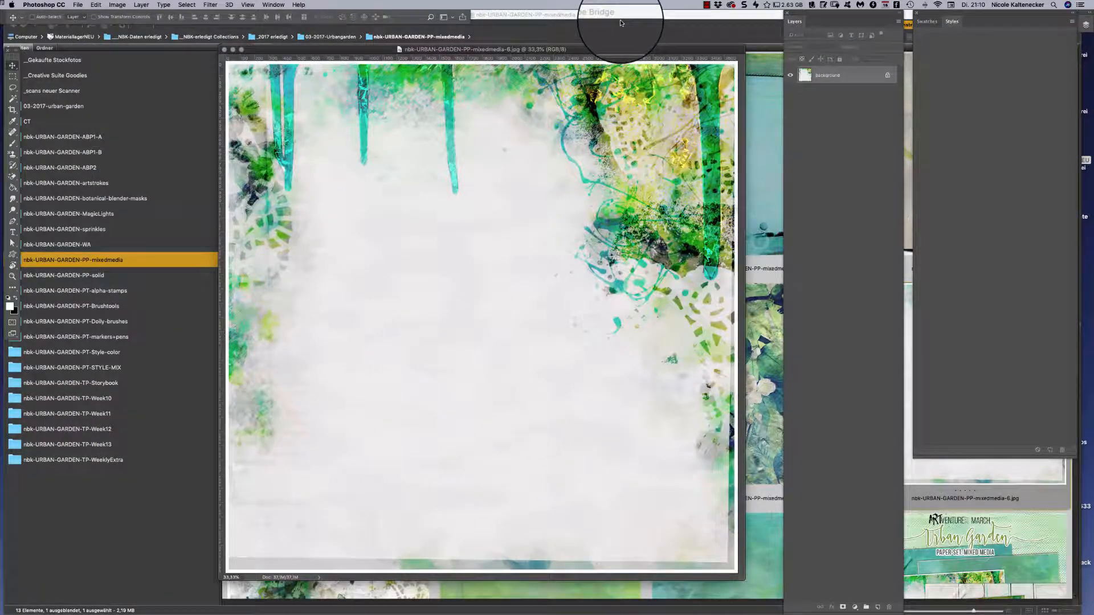
# Add a new empty layer above the background and activate the Brush tool
pyautogui.press('super+shift+n')
pyautogui.press('Return')
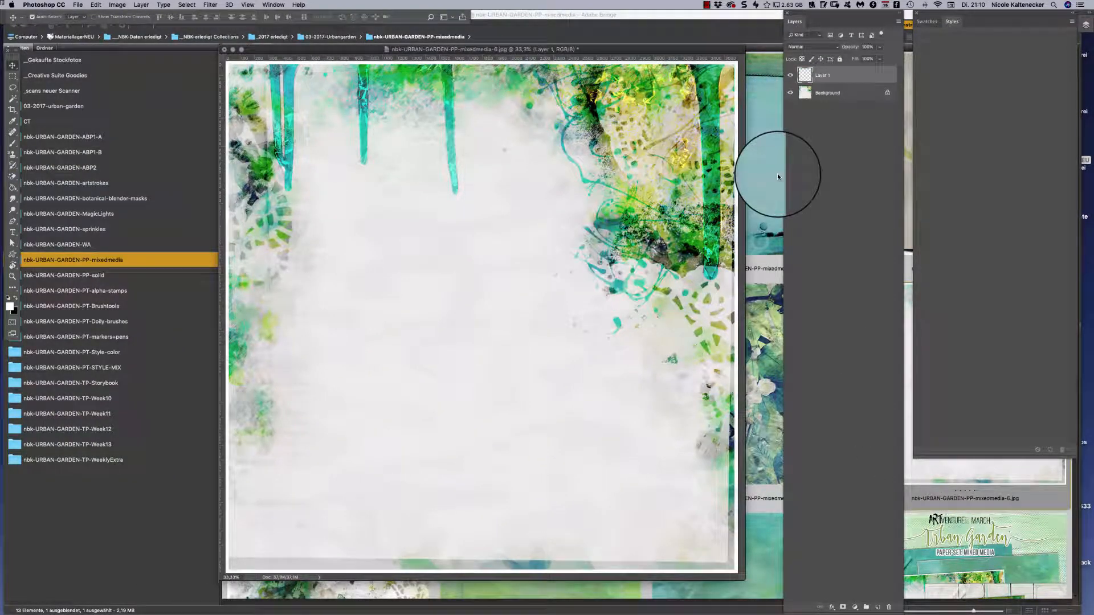
pyautogui.click(13, 144)
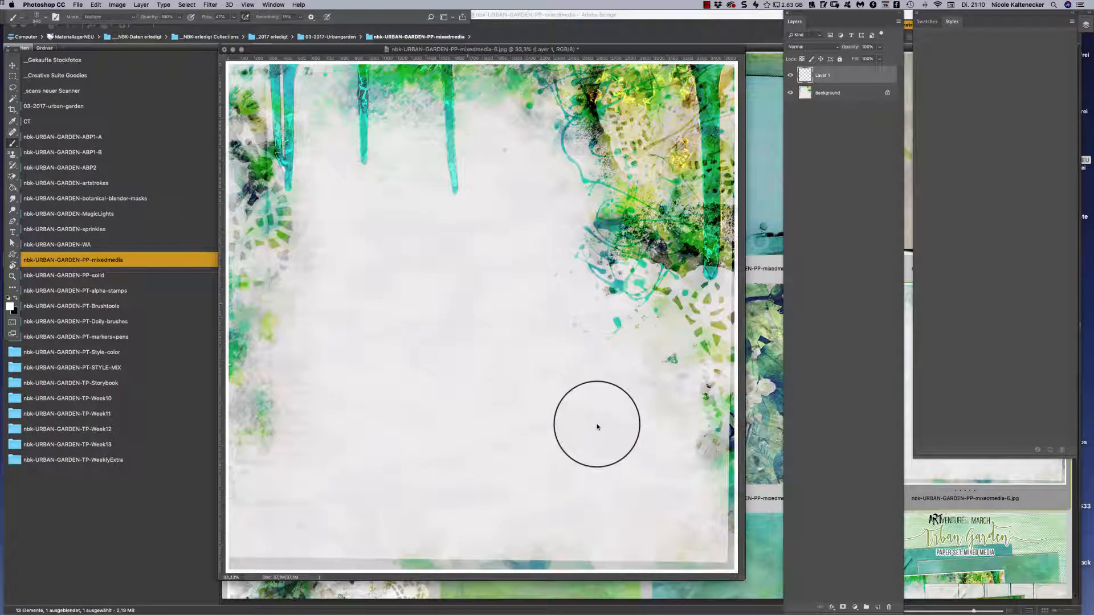
# Collapse the texture scratches brush group and delete the duplicate group nbk-URBAN-GARDEN-alpha-stamps-brush 2 with its contents
pyautogui.rightClick(605, 416)
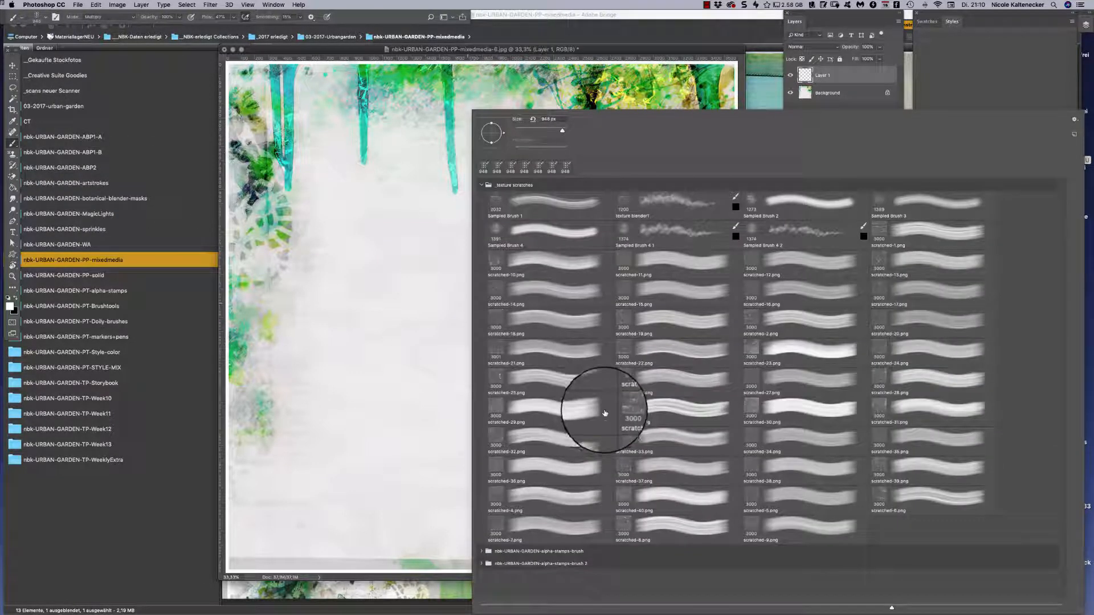
pyautogui.click(482, 185)
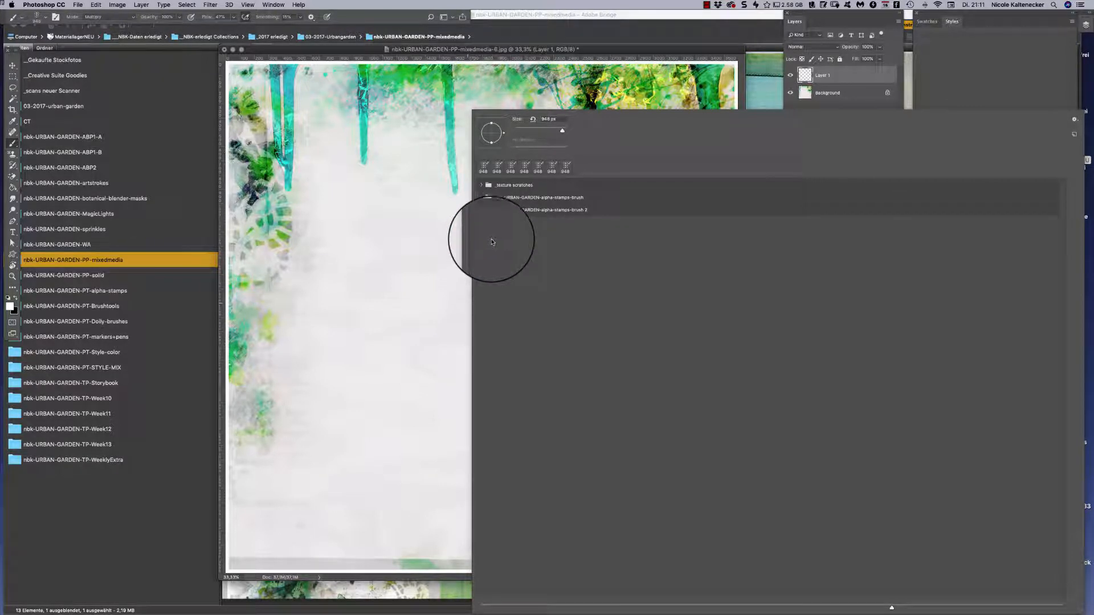
pyautogui.rightClick(493, 208)
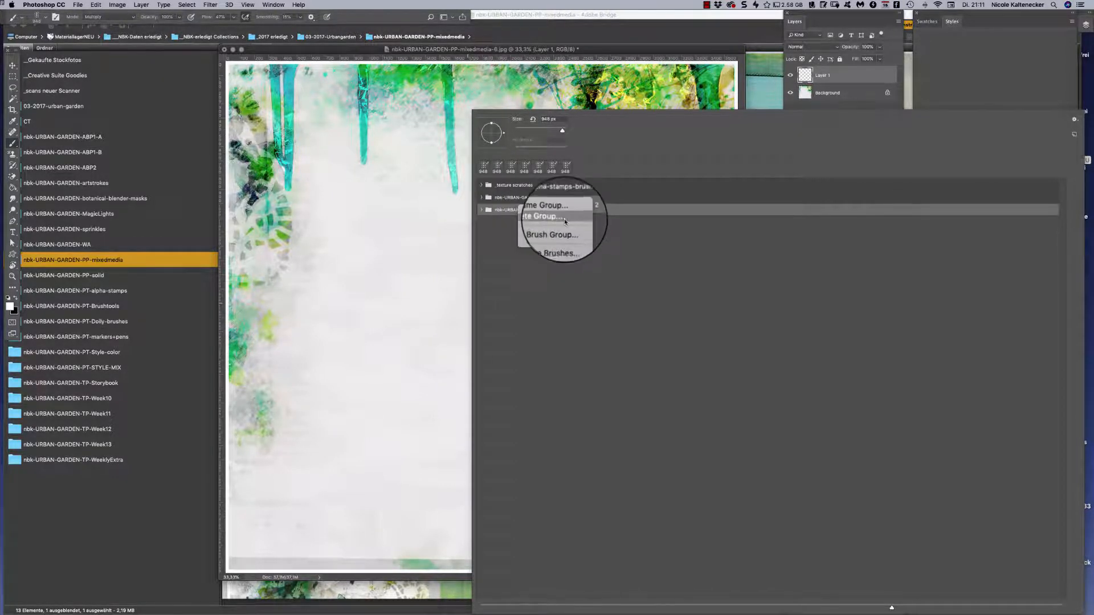
pyautogui.click(564, 219)
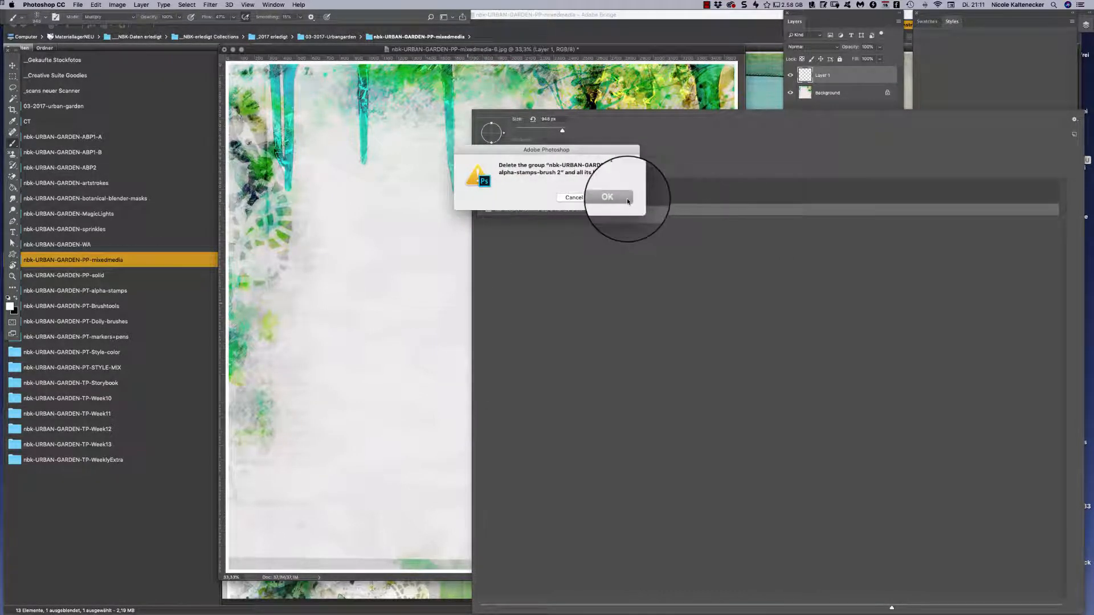
pyautogui.click(627, 195)
# Choose the alpha-stamps-N-3 brush from the nbk-URBAN-GARDEN-alpha-stamps-brush group and stamp an N on the left half of the blank paper area
pyautogui.click(481, 198)
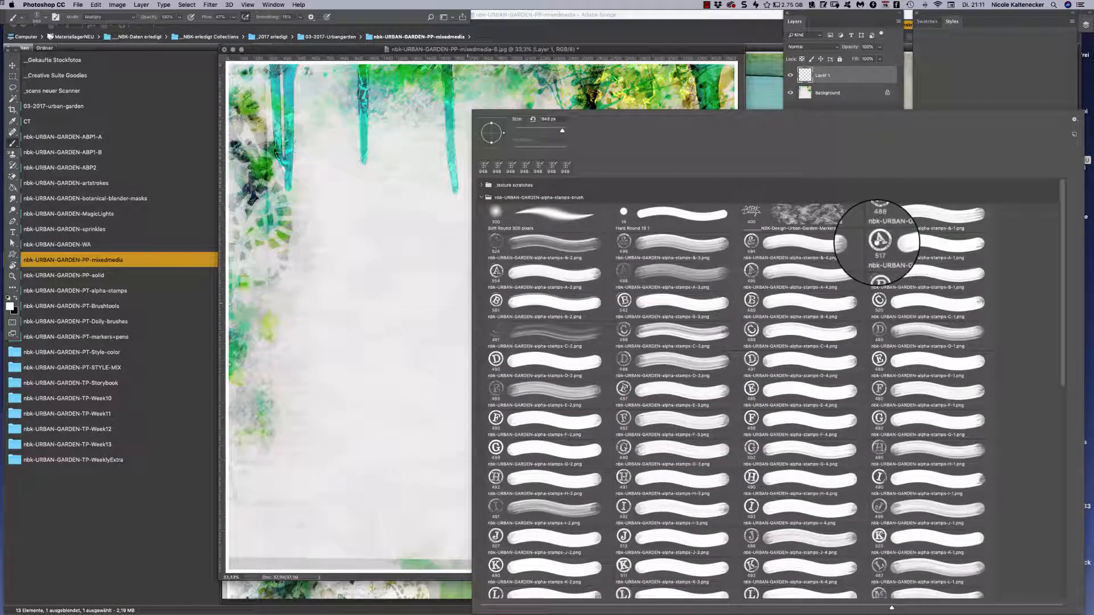
pyautogui.doubleClick(878, 236)
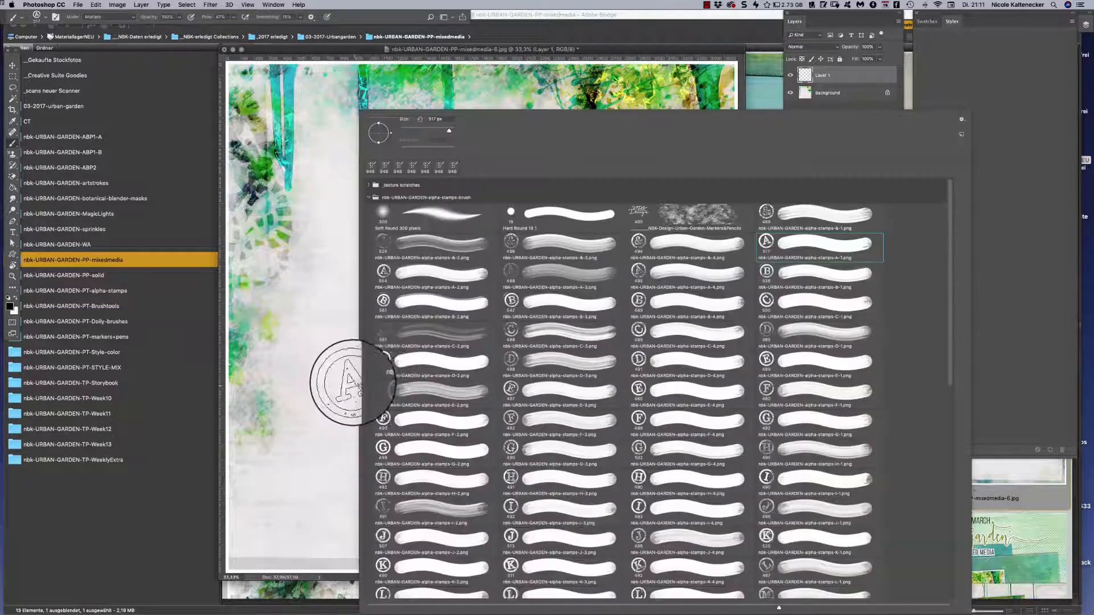
pyautogui.rightClick(358, 395)
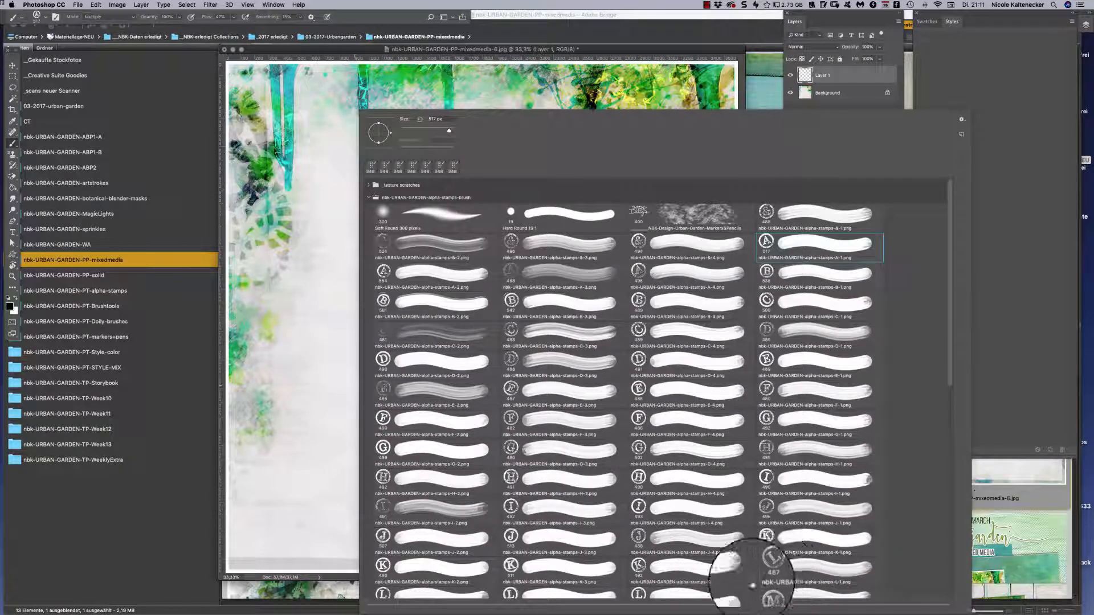
pyautogui.moveTo(952, 330); pyautogui.dragTo(941, 393)
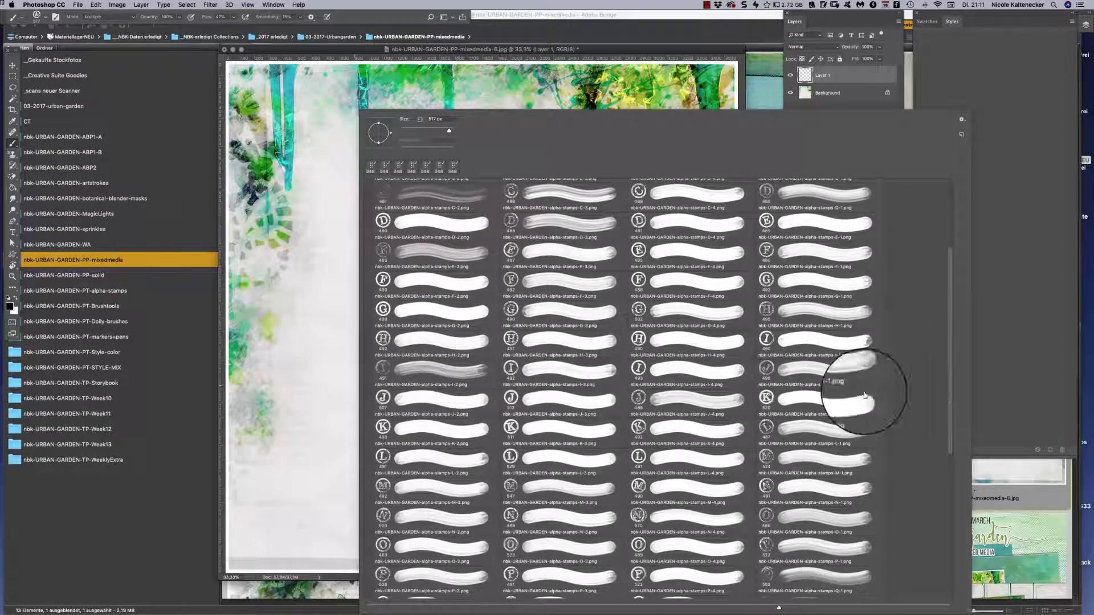
pyautogui.doubleClick(501, 519)
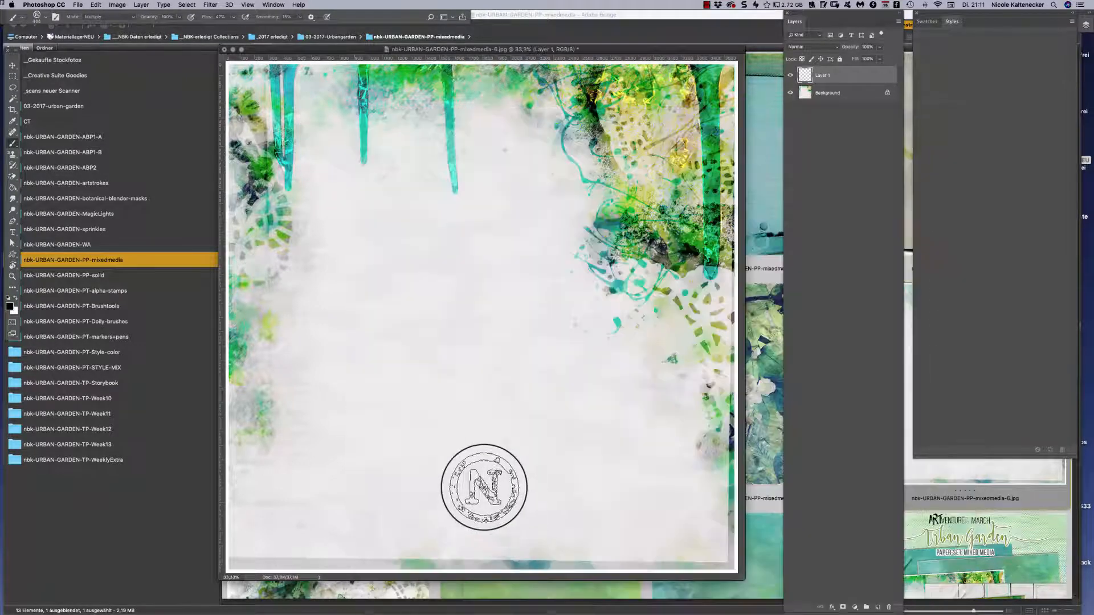
pyautogui.click(341, 352)
# Stamp an I with the alpha-stamps-I-3 brush and a C with the alpha-stamps-C-4 brush in a row after the N
pyautogui.rightClick(484, 371)
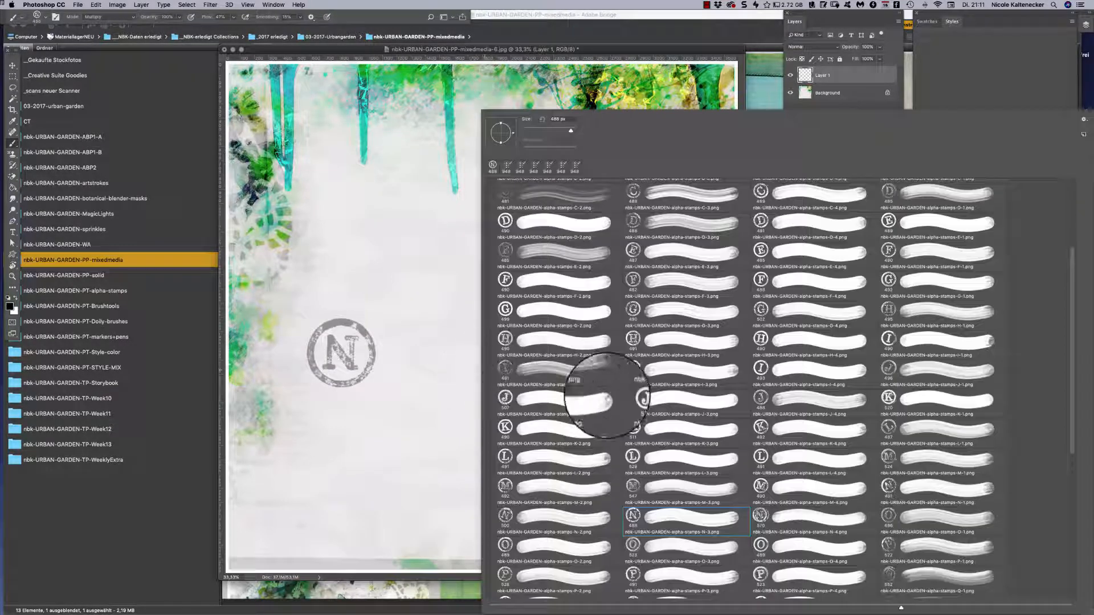
pyautogui.doubleClick(634, 369)
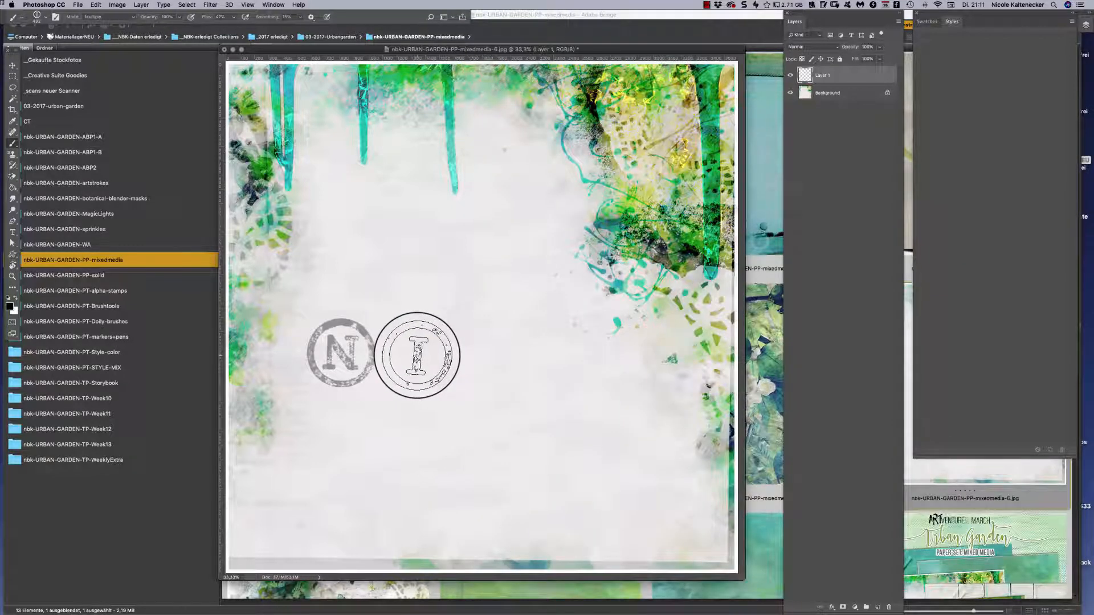
pyautogui.click(417, 354)
pyautogui.rightClick(487, 347)
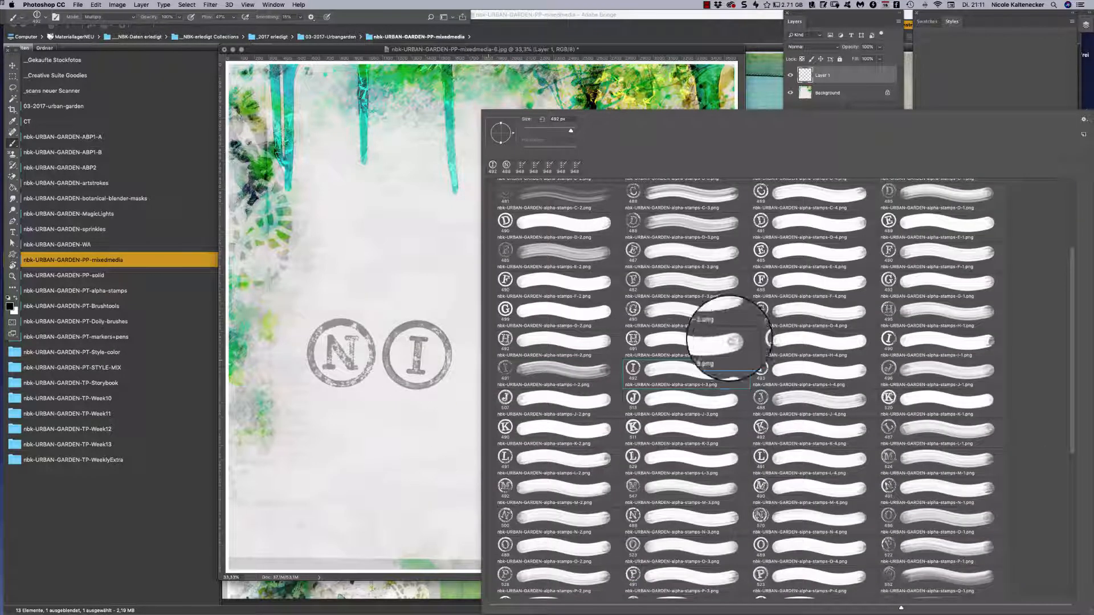
pyautogui.doubleClick(761, 191)
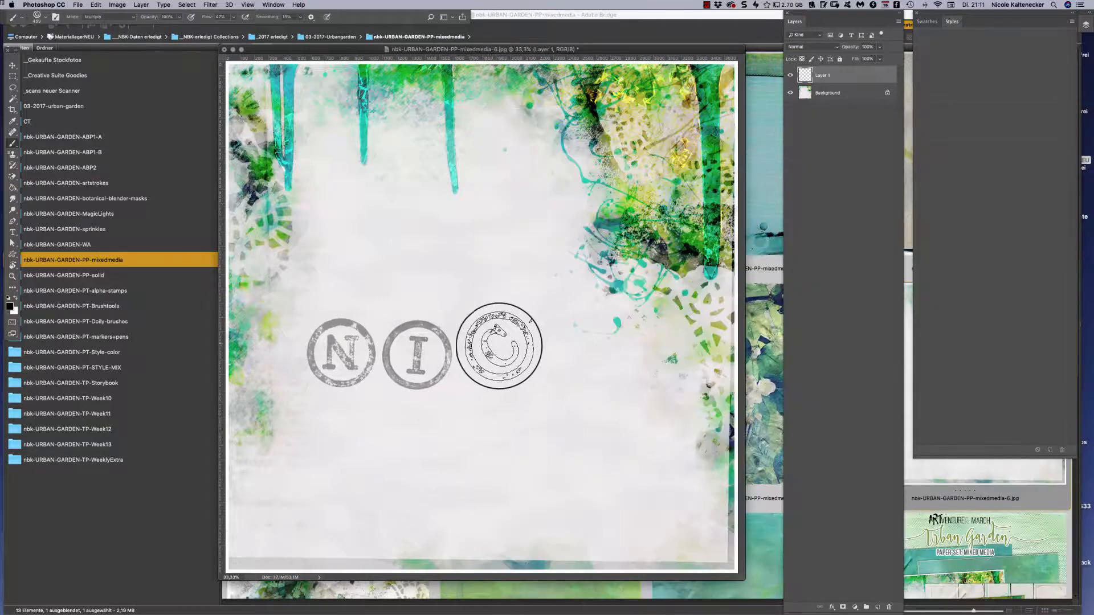
pyautogui.click(494, 357)
# Stamp an O with the alpha-stamps-O-4 brush and an L with the alpha-stamps-L-4 brush in line after the C
pyautogui.rightClick(593, 291)
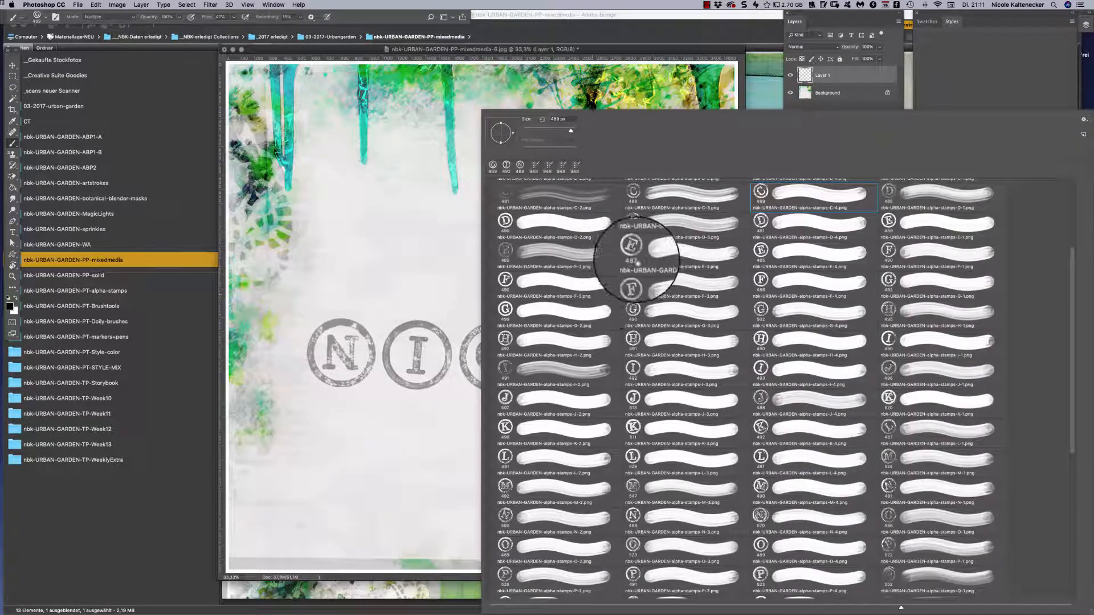
pyautogui.doubleClick(761, 534)
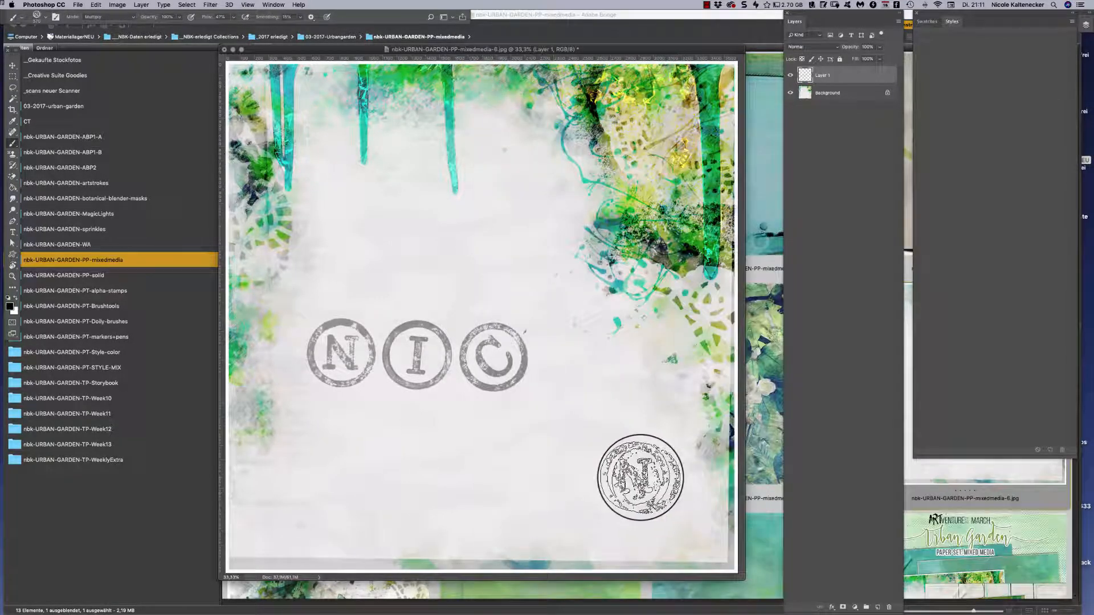
pyautogui.rightClick(634, 464)
pyautogui.doubleClick(761, 545)
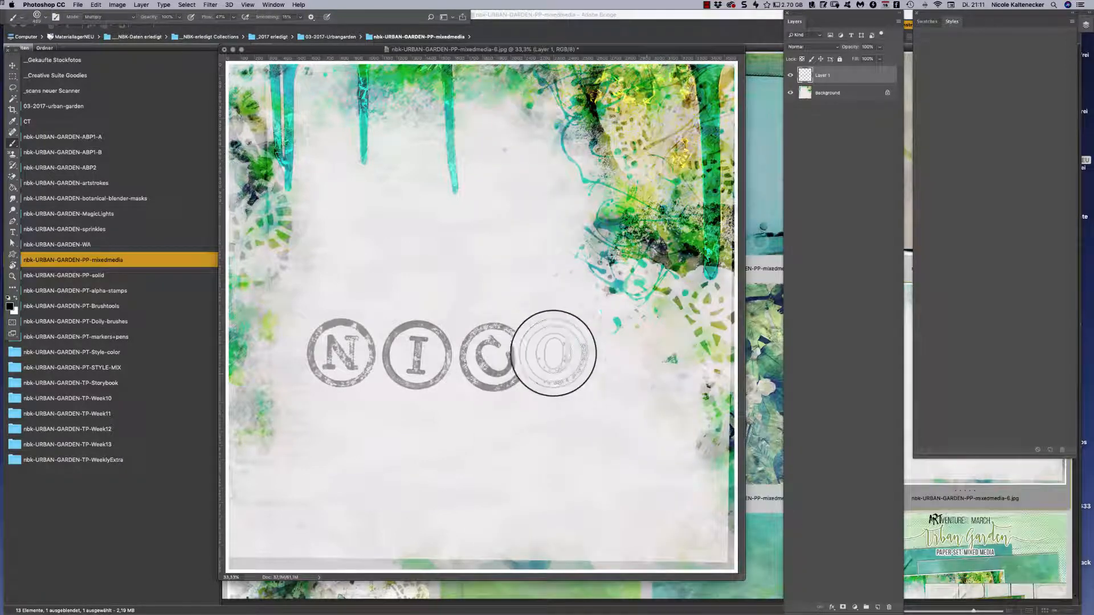
pyautogui.click(568, 357)
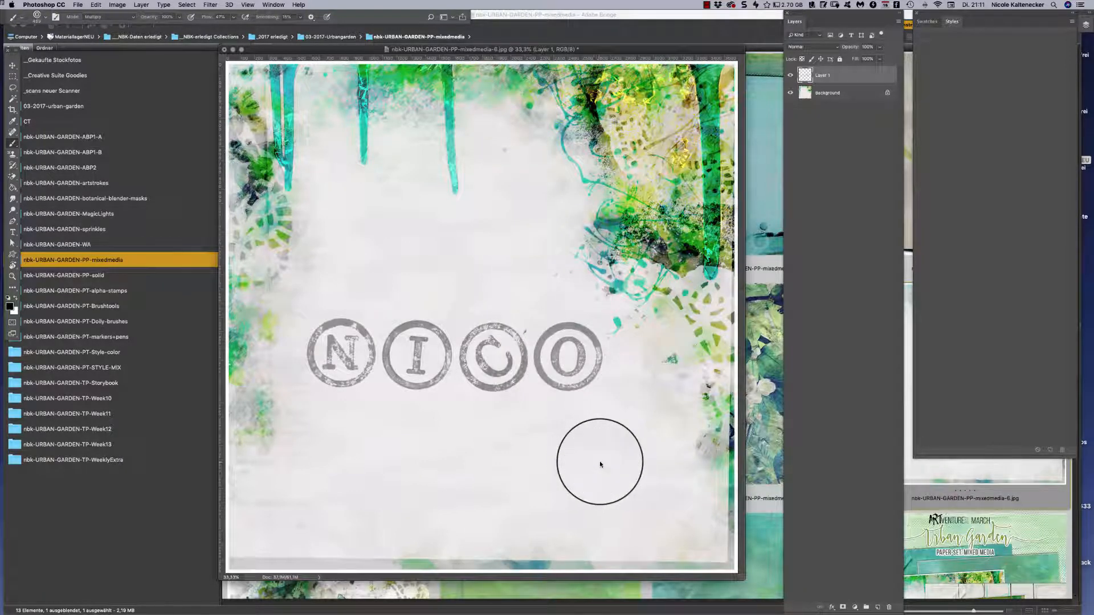
pyautogui.rightClick(600, 464)
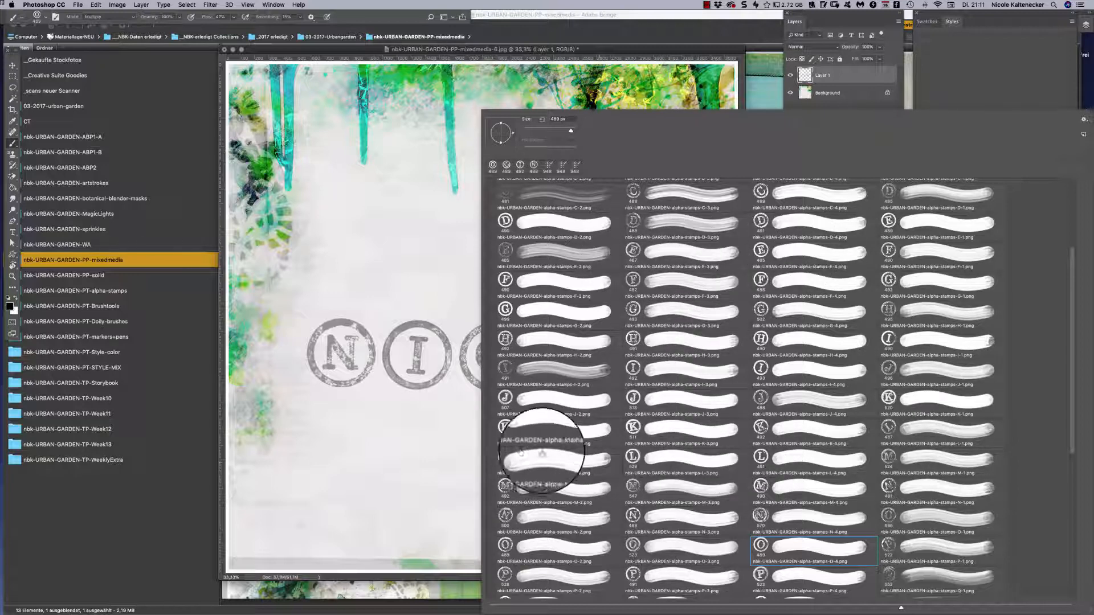
pyautogui.doubleClick(760, 457)
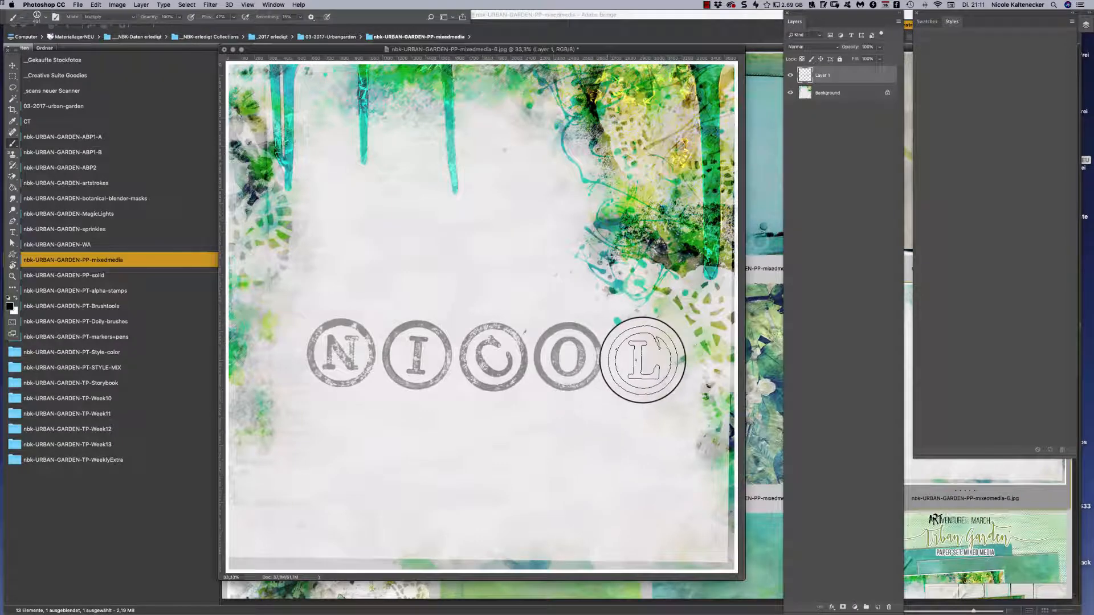
pyautogui.click(643, 360)
# Move the row of stamped letters to the left with Free Transform to make room for one more letter
pyautogui.press('super+t')
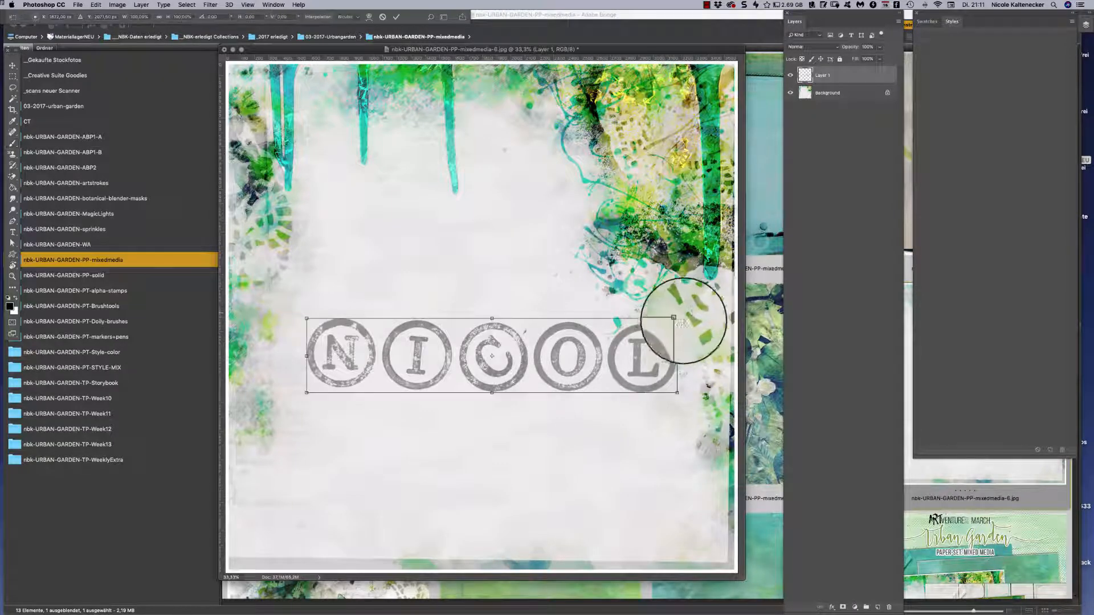
pyautogui.moveTo(677, 319); pyautogui.dragTo(568, 361)
pyautogui.click(383, 17)
pyautogui.press('super+t')
pyautogui.press('Return')
# Stamp an E after the L with the alpha-stamps-E-4 brush
pyautogui.rightClick(672, 361)
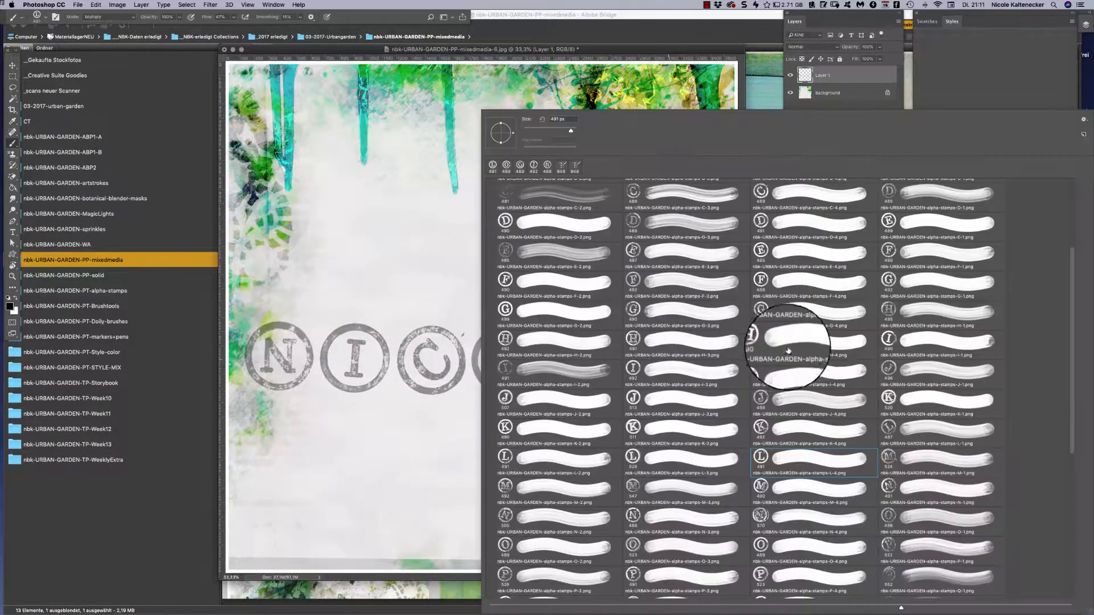
pyautogui.doubleClick(761, 249)
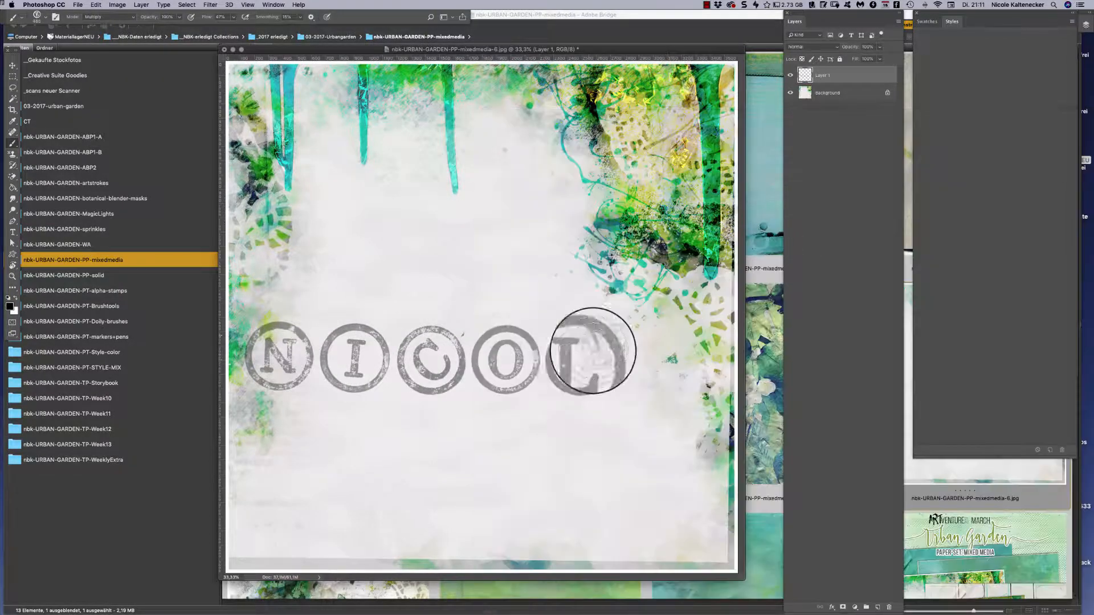
pyautogui.click(655, 359)
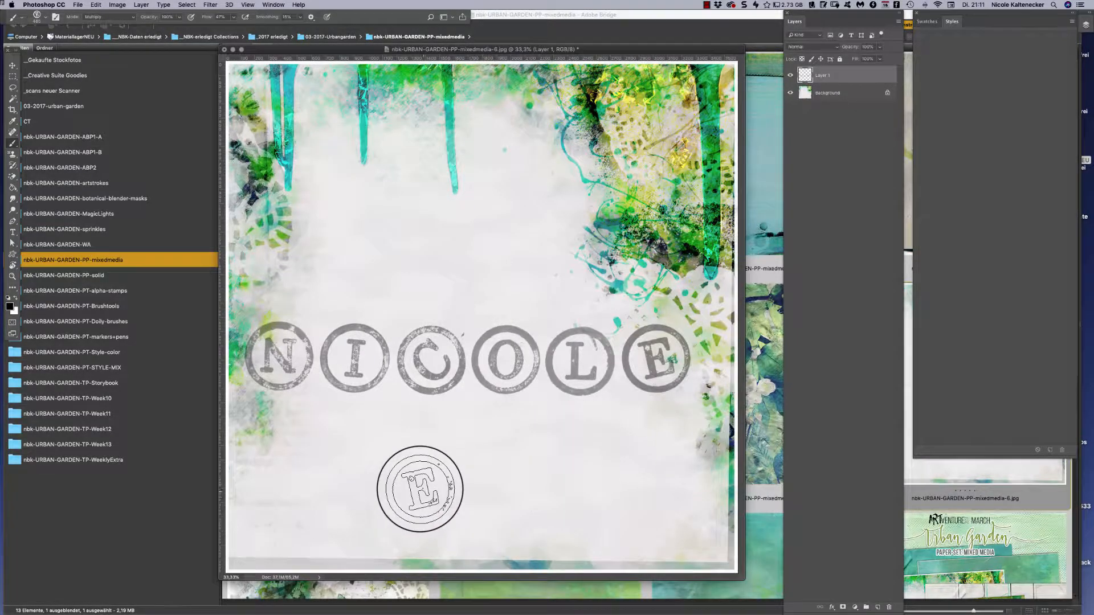
# Select the whole canvas and delete all stamped letters from Layer 1
pyautogui.rightClick(422, 476)
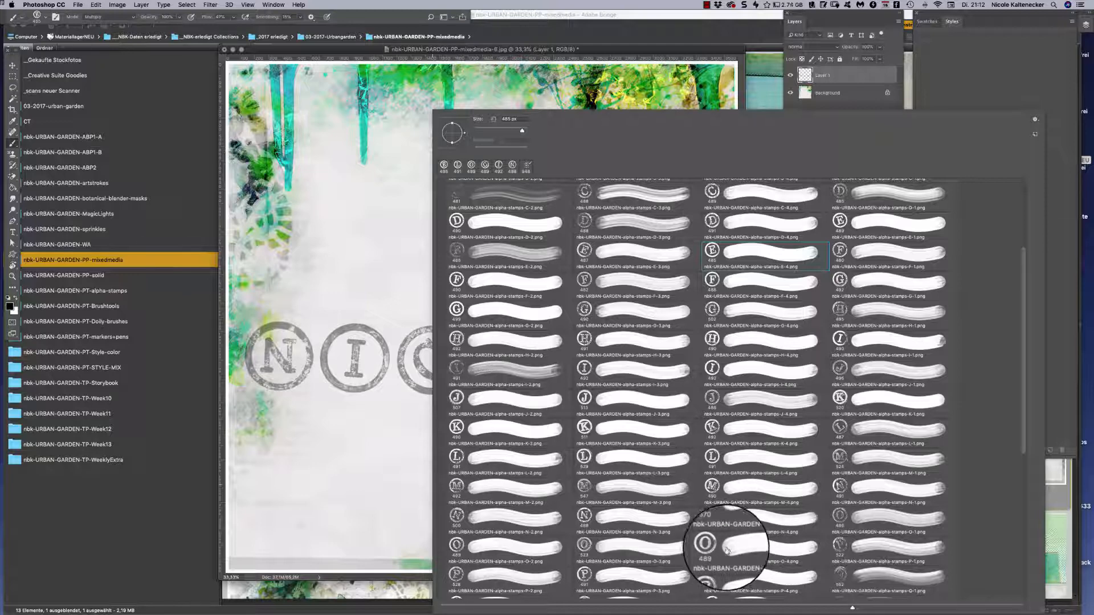
pyautogui.click(522, 49)
pyautogui.press('super+a')
pyautogui.press('BackSpace')
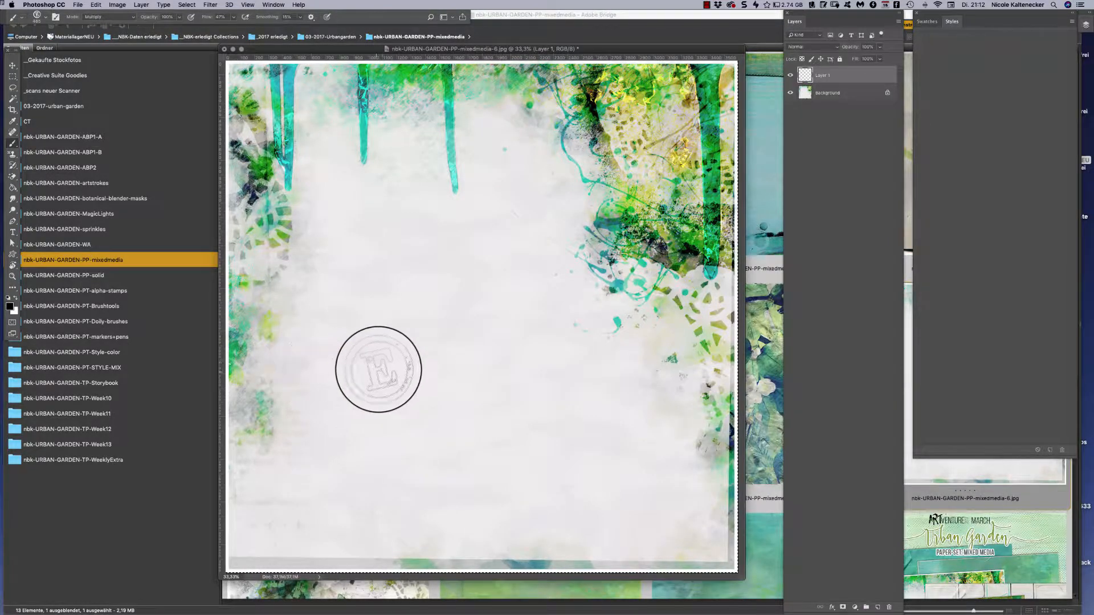
# Stamp an L with the alpha-stamps-L-4 brush and an O with the alpha-stamps-O-4 brush to begin the word LOOK
pyautogui.rightClick(378, 361)
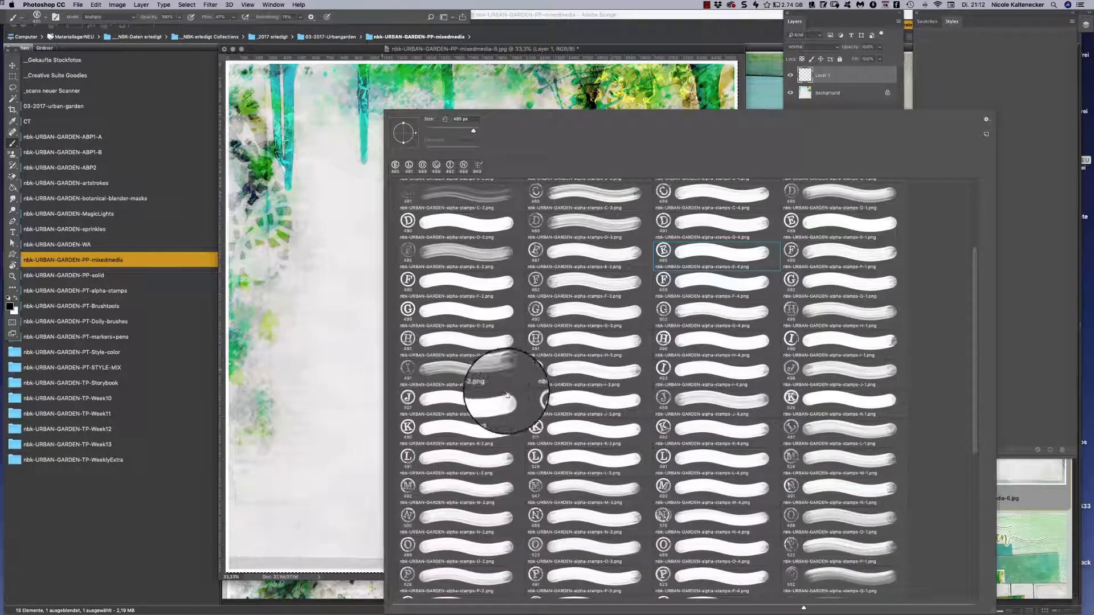
pyautogui.doubleClick(663, 456)
pyautogui.click(342, 369)
pyautogui.rightClick(476, 367)
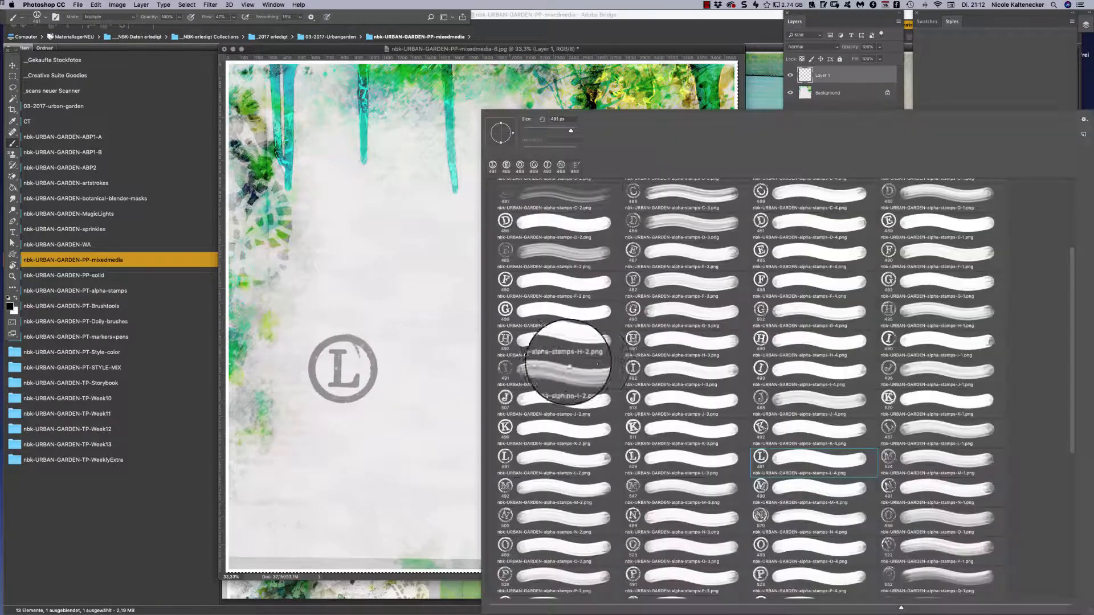
pyautogui.doubleClick(761, 546)
pyautogui.click(420, 371)
# Complete the word LOOK by stamping a second O with the alpha-stamps-O-2 brush and a K with the alpha-stamps-K-1 brush
pyautogui.rightClick(513, 391)
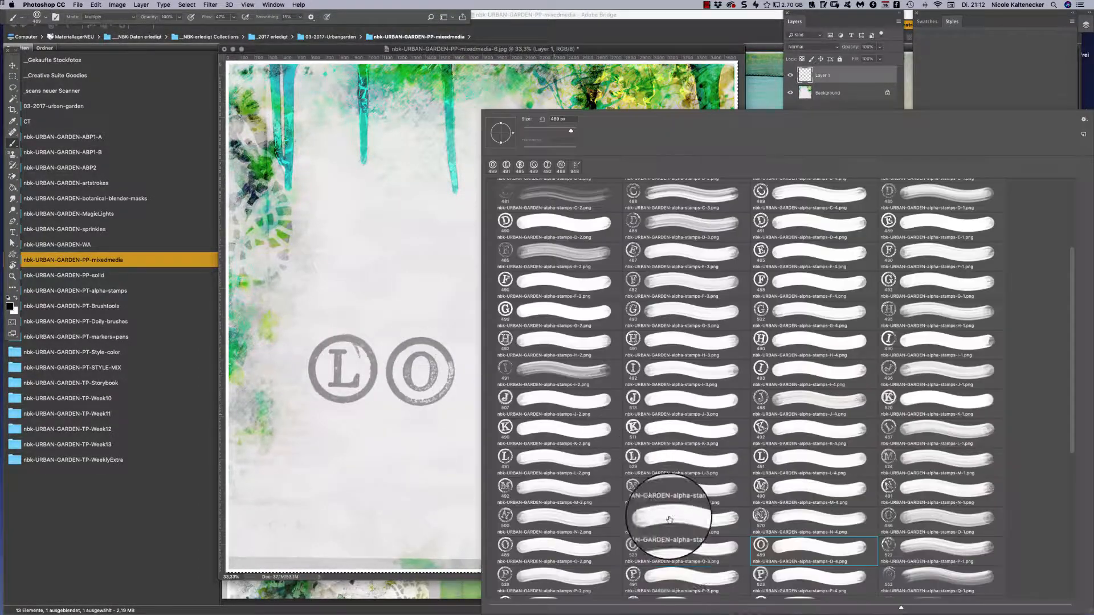
pyautogui.doubleClick(506, 546)
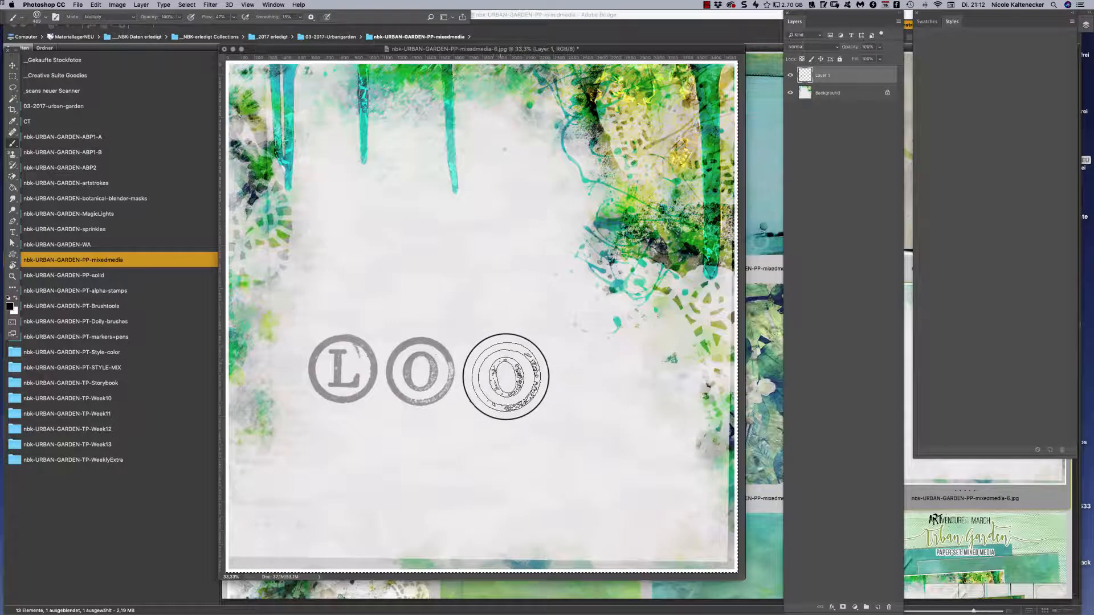
pyautogui.click(492, 374)
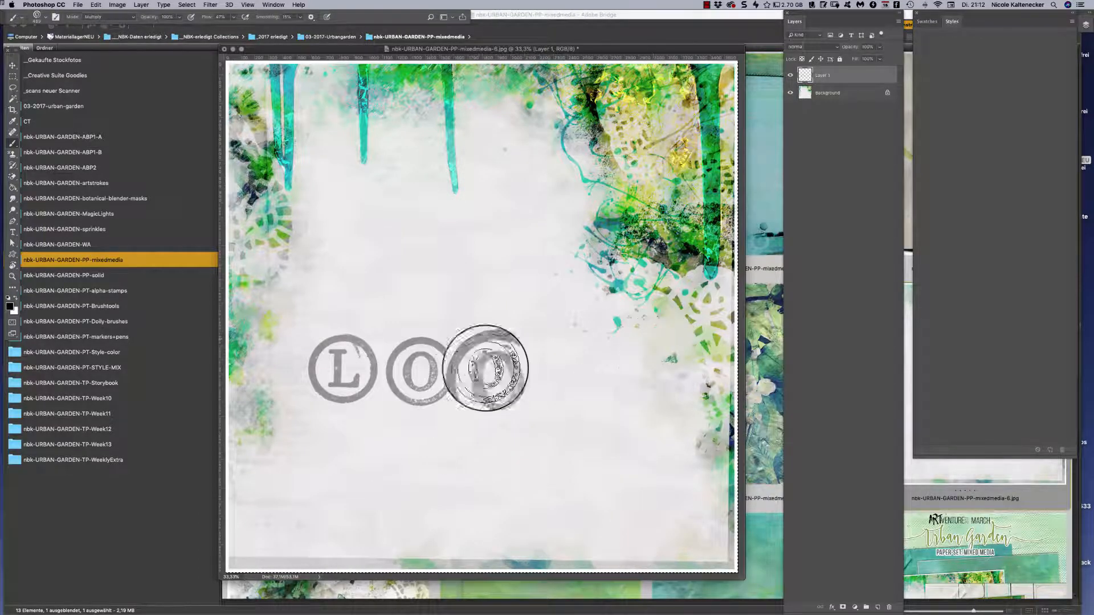
pyautogui.rightClick(578, 429)
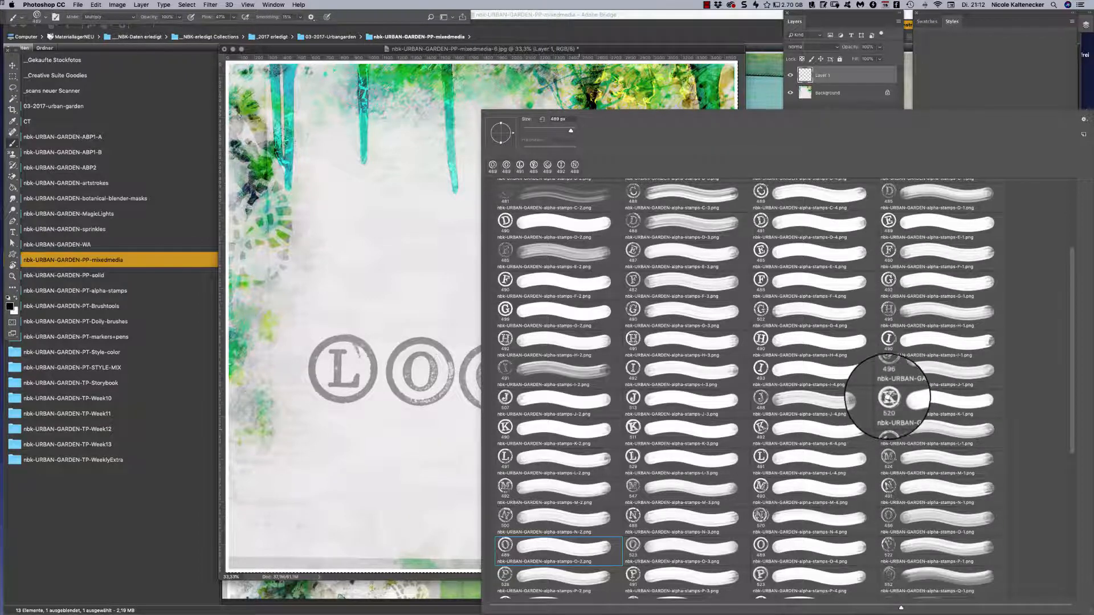
pyautogui.doubleClick(898, 409)
pyautogui.click(568, 372)
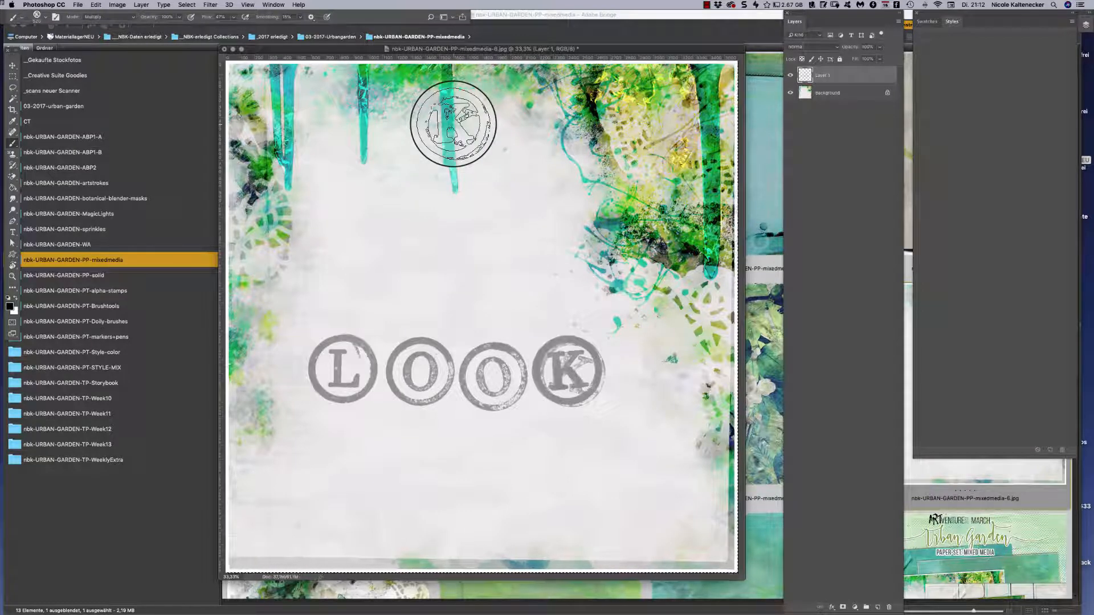
# Switch to Bridge and look through the stamp images in the nbk-URBAN-GARDEN-PT-alpha-stamps folder
pyautogui.click(166, 508)
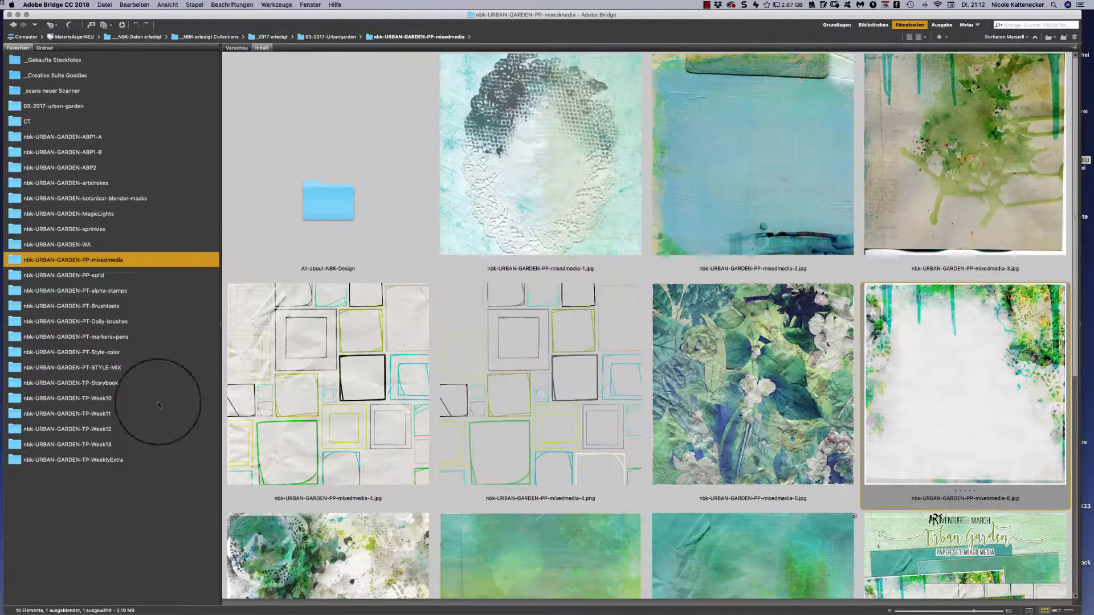
pyautogui.click(108, 291)
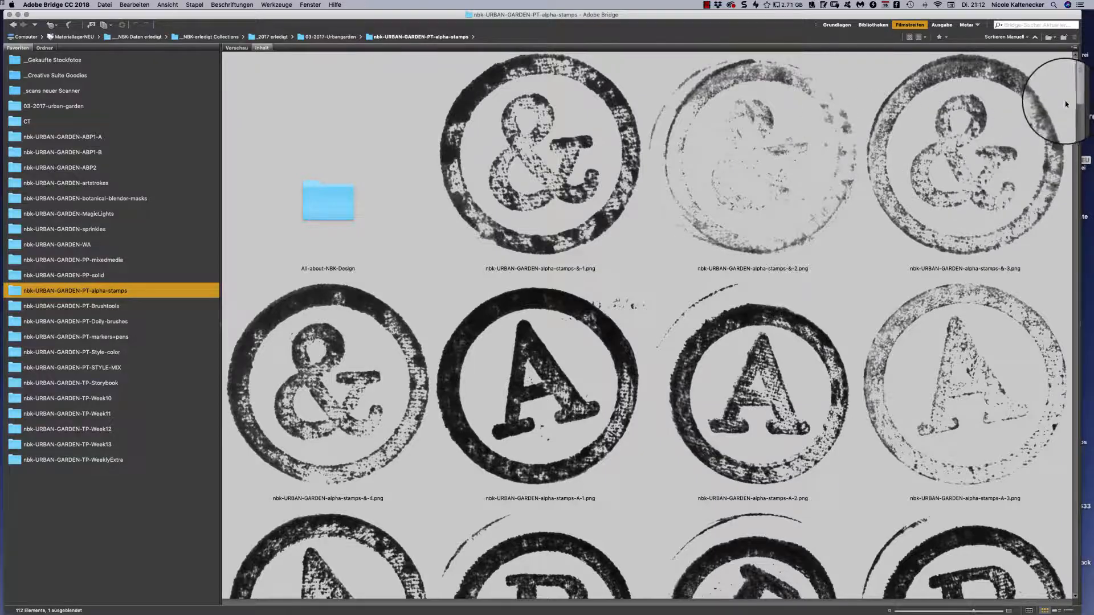
pyautogui.scroll(-5, 1067, 99)
pyautogui.scroll(3, 1063, 77)
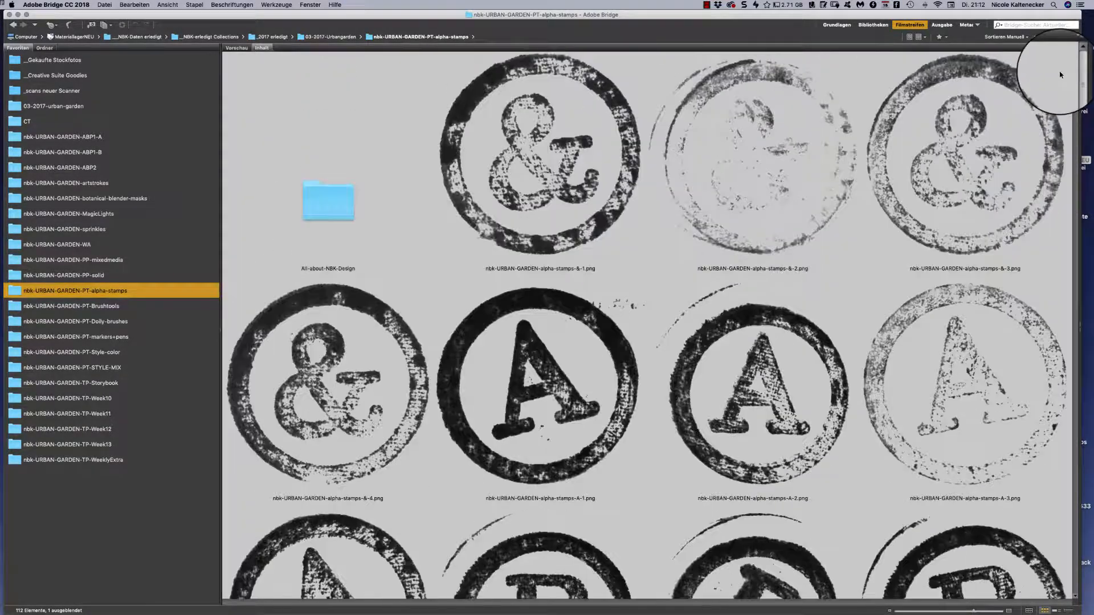
pyautogui.scroll(-20, 1061, 85)
pyautogui.scroll(-20, 881, 364)
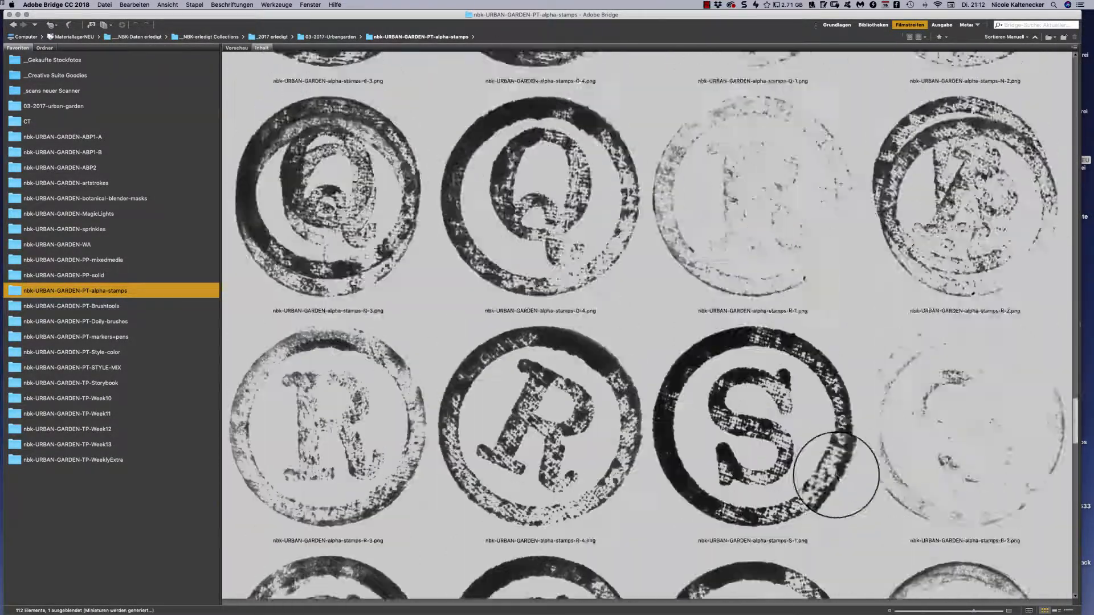
pyautogui.scroll(20, 781, 463)
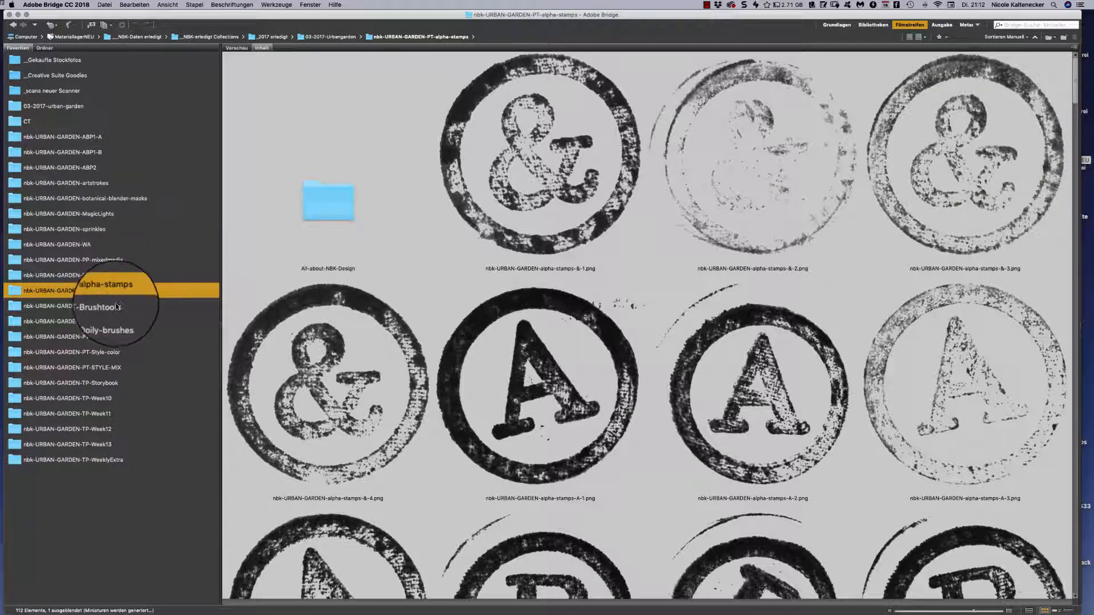
# Open nbk-URBAN-GARDEN-PT-Brushtools.abr and nbk-URBAN-GARDEN-PT-Brushtools.tpl from the Brushtools folder in Photoshop, and clear the stamped letters from Layer 1
pyautogui.click(135, 308)
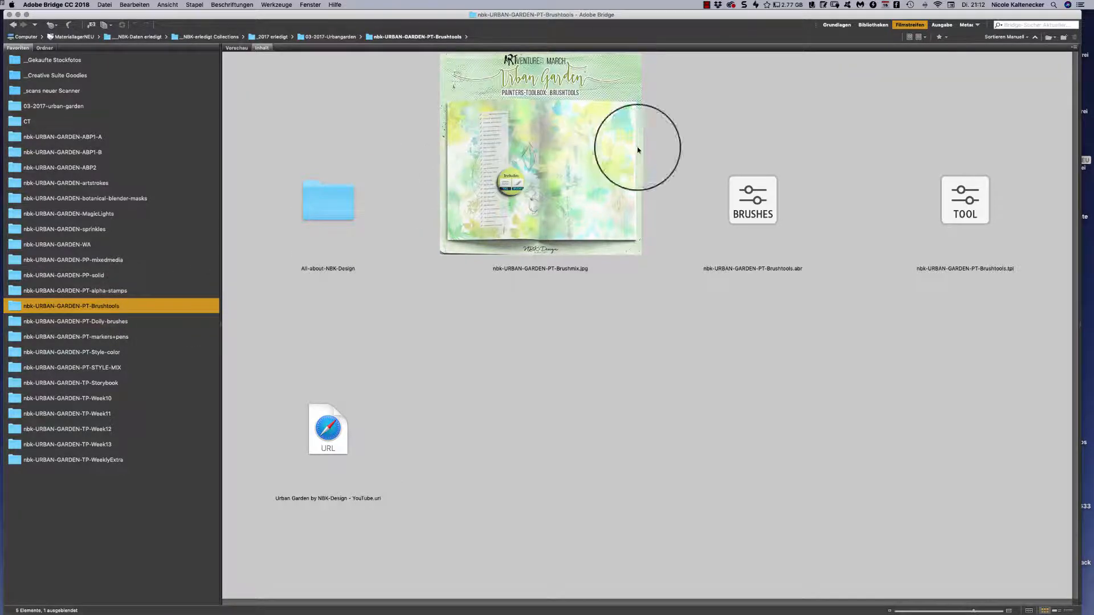
pyautogui.click(809, 150)
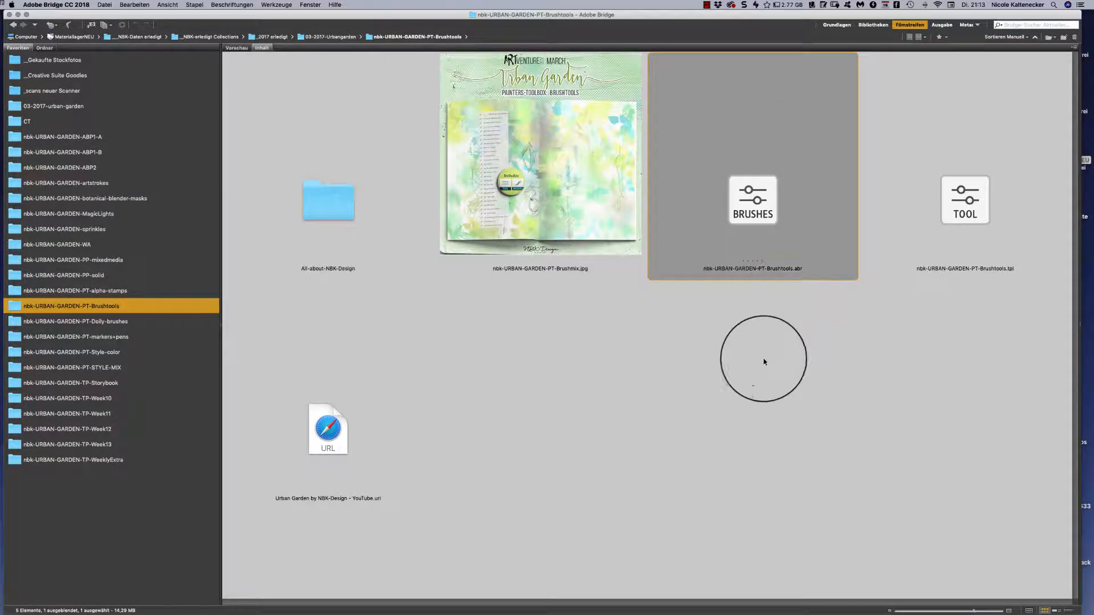
pyautogui.moveTo(755, 380)
pyautogui.mouseDown()
pyautogui.moveTo(786, 288)
pyautogui.moveTo(860, 208)
pyautogui.moveTo(970, 142)
pyautogui.mouseUp()
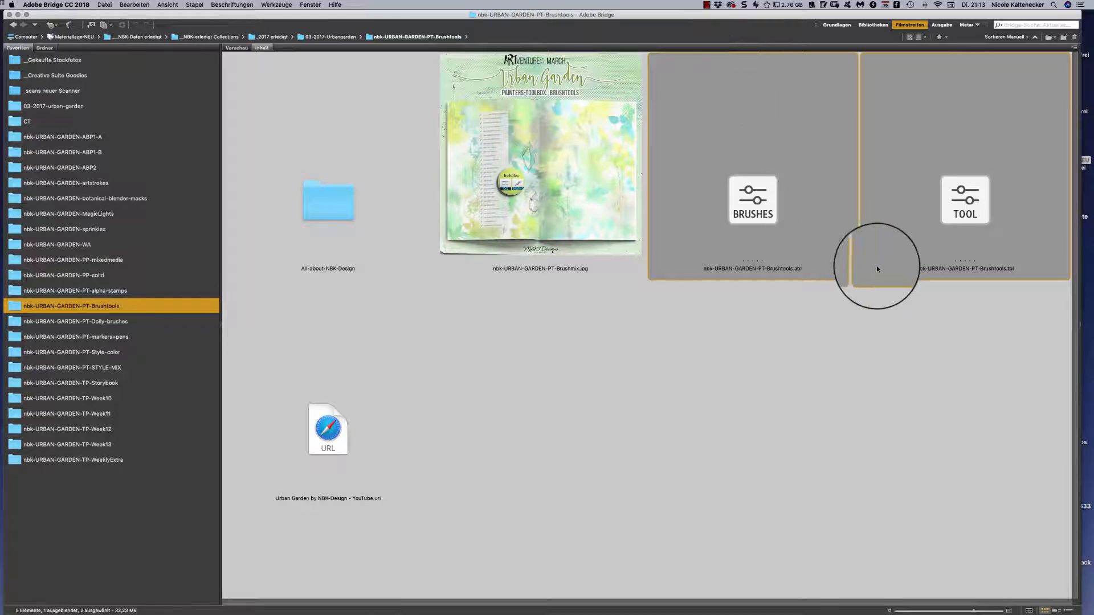
pyautogui.doubleClick(960, 192)
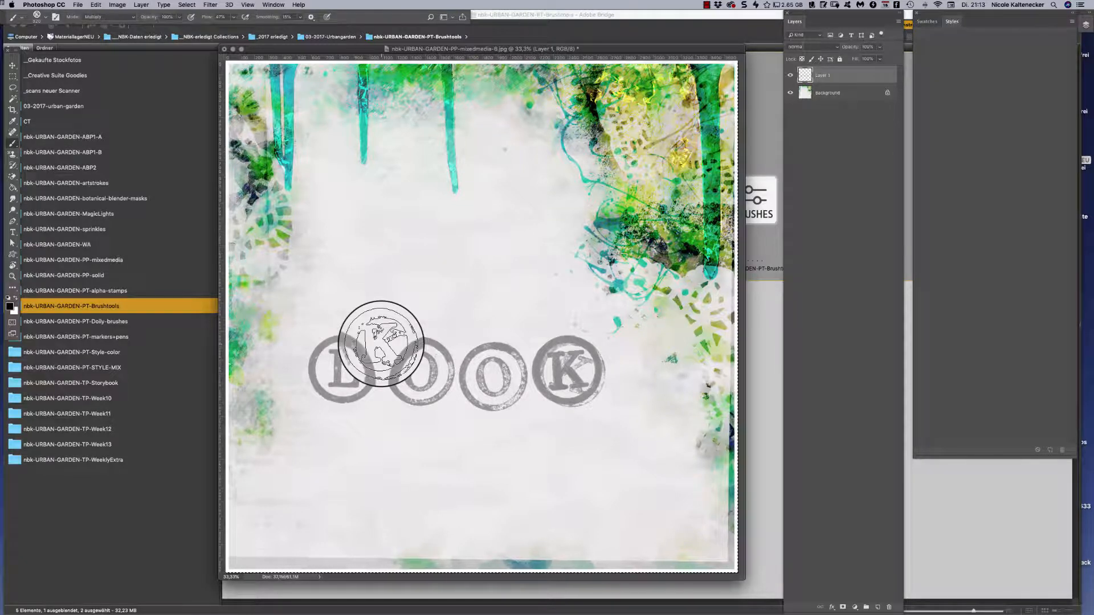
pyautogui.press('BackSpace')
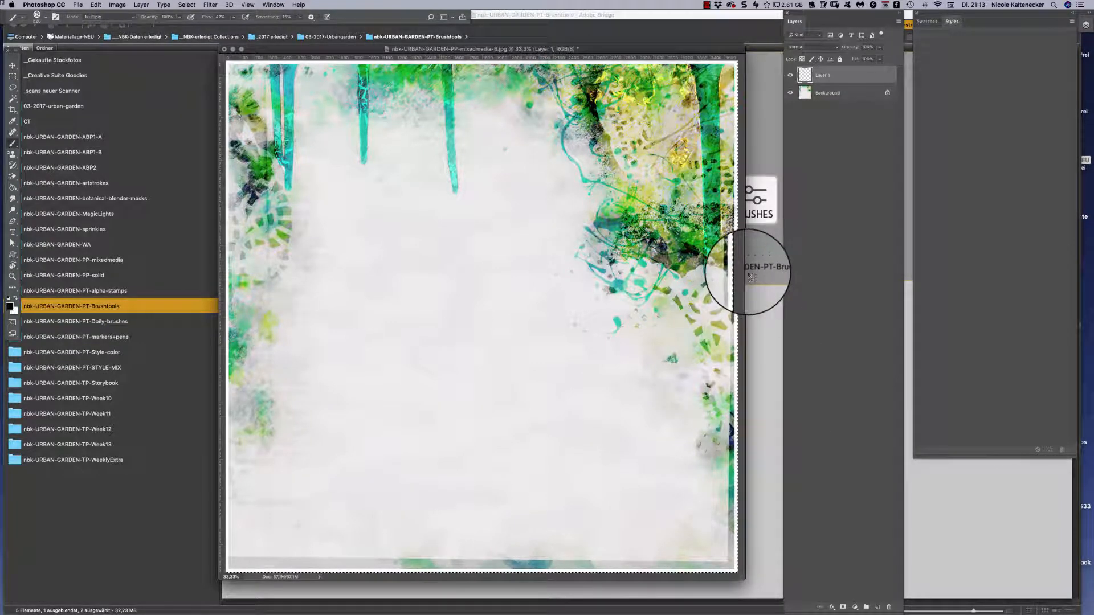
# Review the brush and tool preset files in the Brushtools folder in Bridge, and return to the paper in Photoshop
pyautogui.click(770, 347)
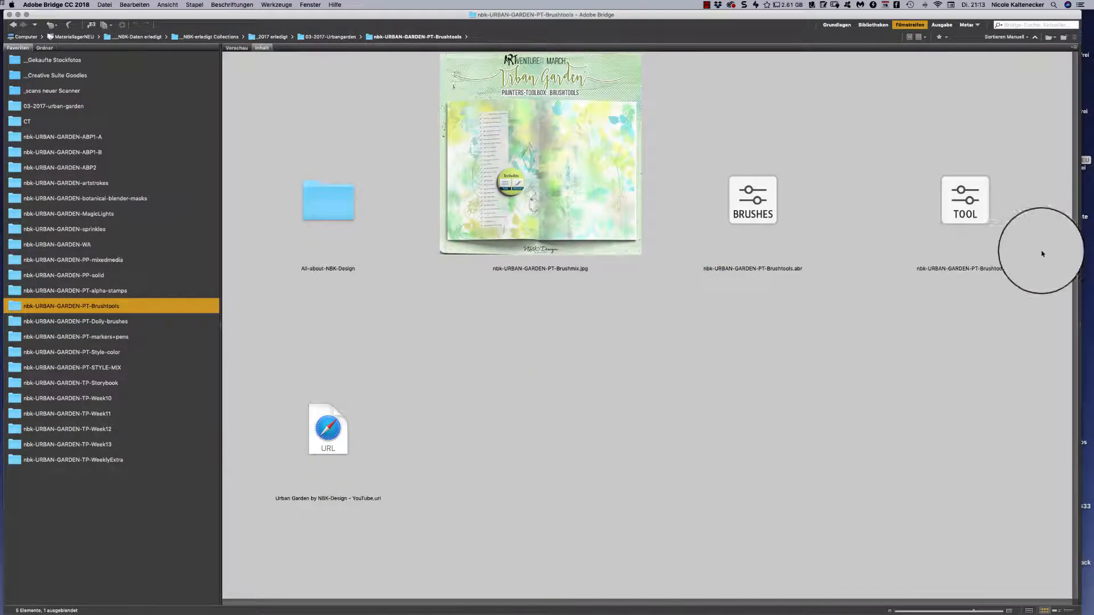
pyautogui.click(1020, 140)
pyautogui.keyDown('shift'); pyautogui.click(843, 263); pyautogui.keyUp('shift')
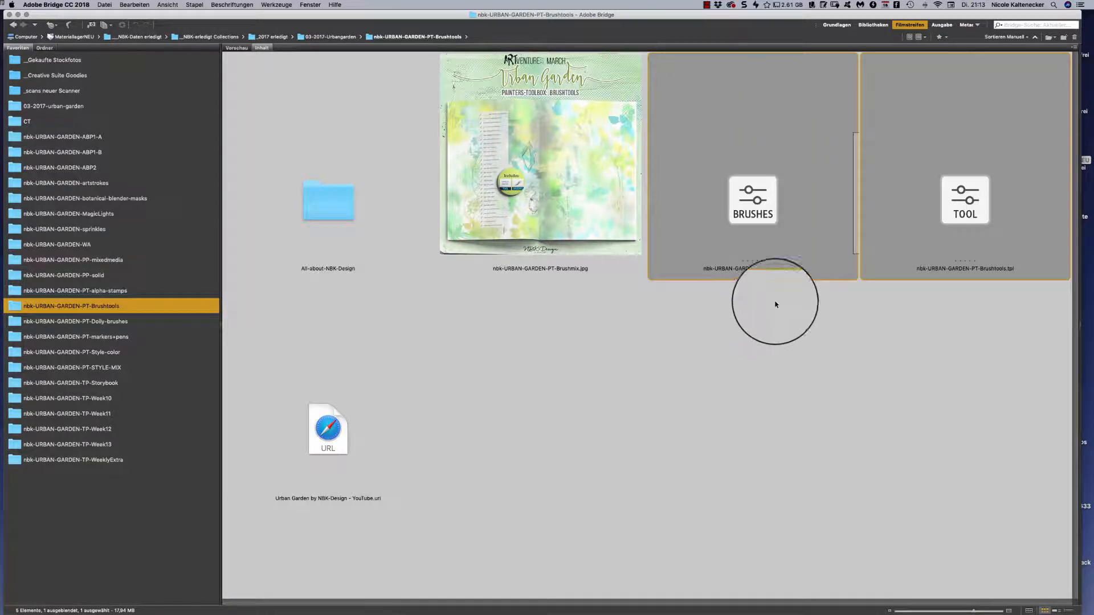
pyautogui.click(977, 337)
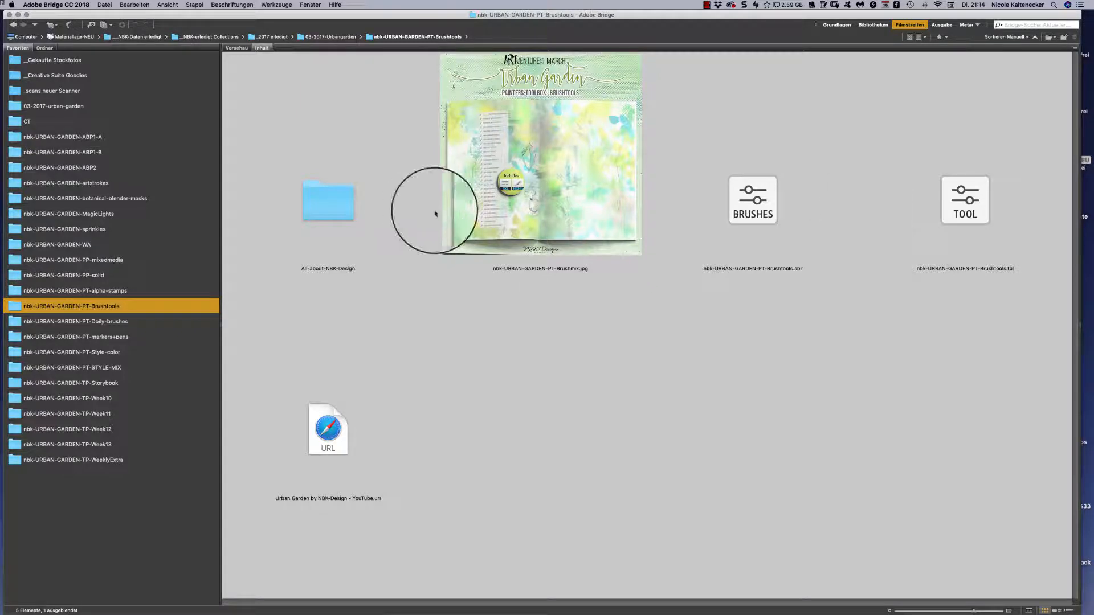
pyautogui.click(756, 205)
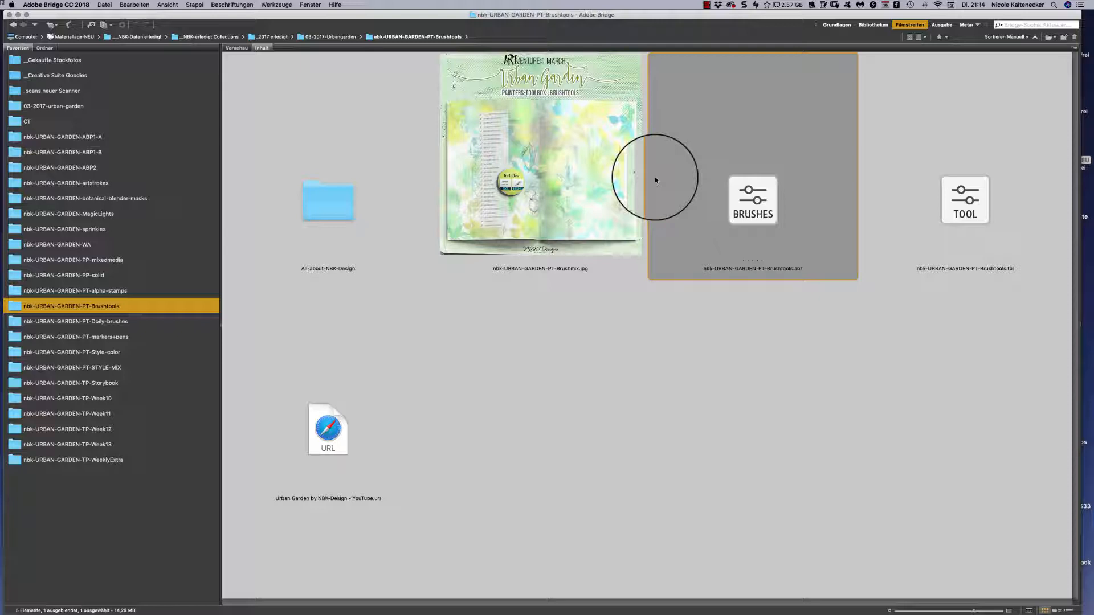
pyautogui.moveTo(425, 611)
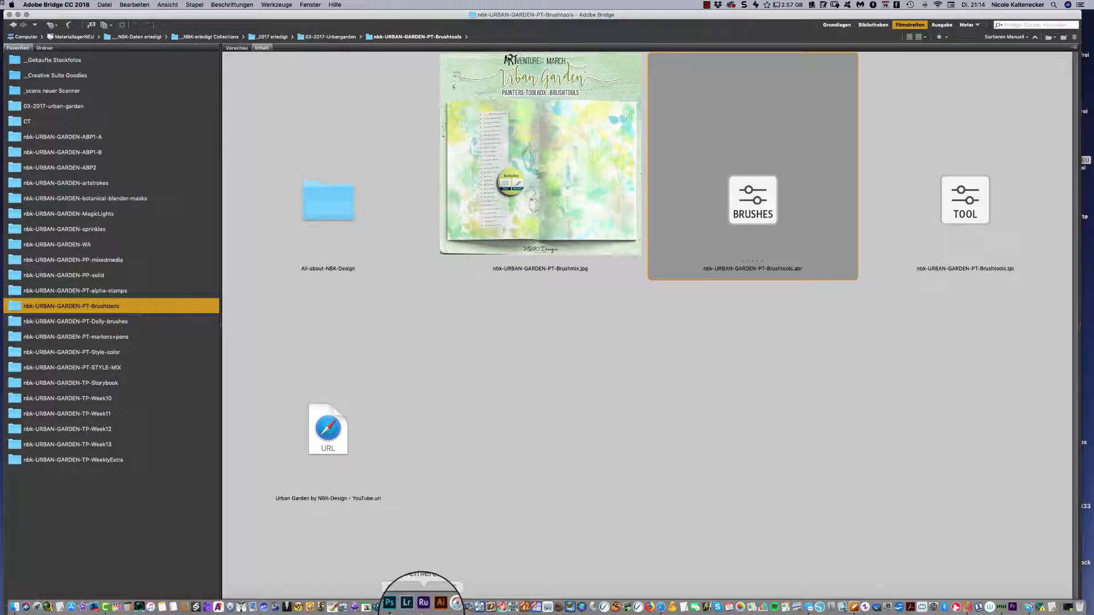
pyautogui.click(401, 608)
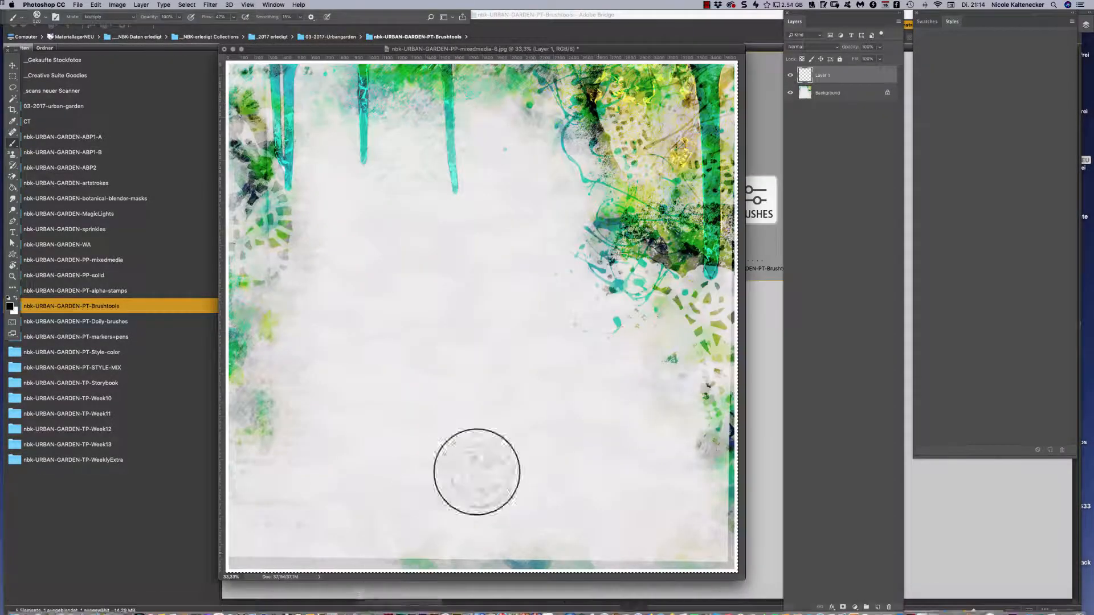
# Try to show the Tool Presets panel, and reposition the paper's document window beside the Layers panel
pyautogui.click(275, 4)
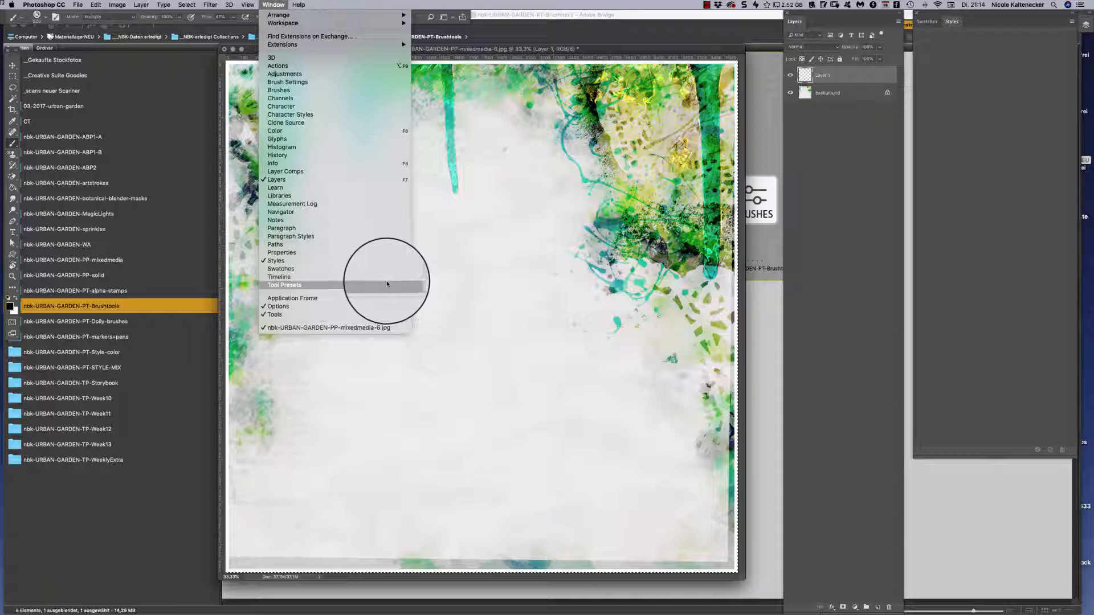
pyautogui.click(390, 285)
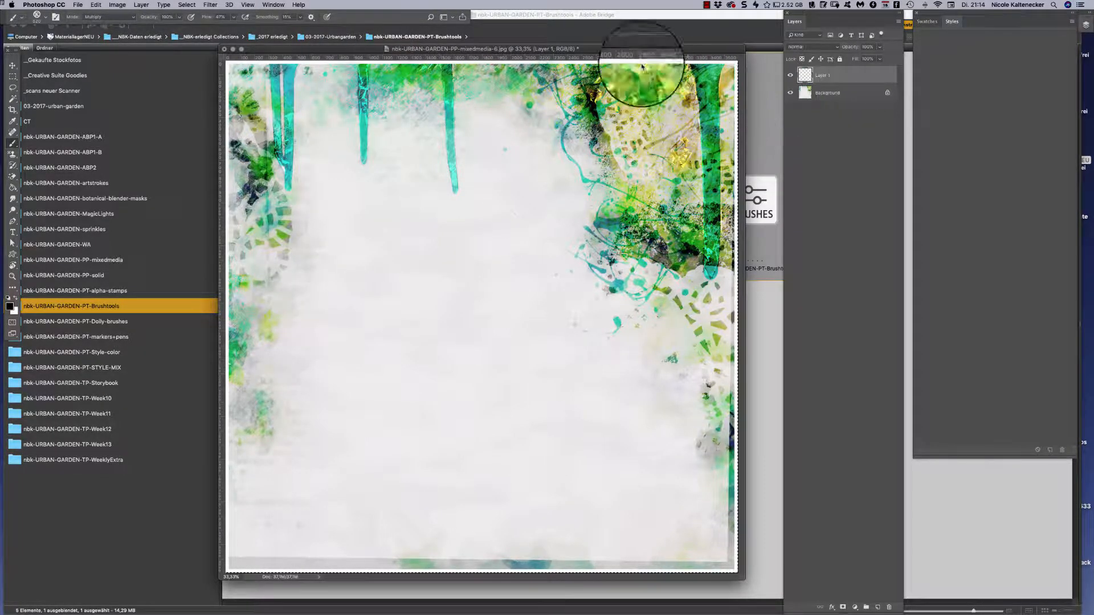
pyautogui.moveTo(656, 49); pyautogui.dragTo(546, 67)
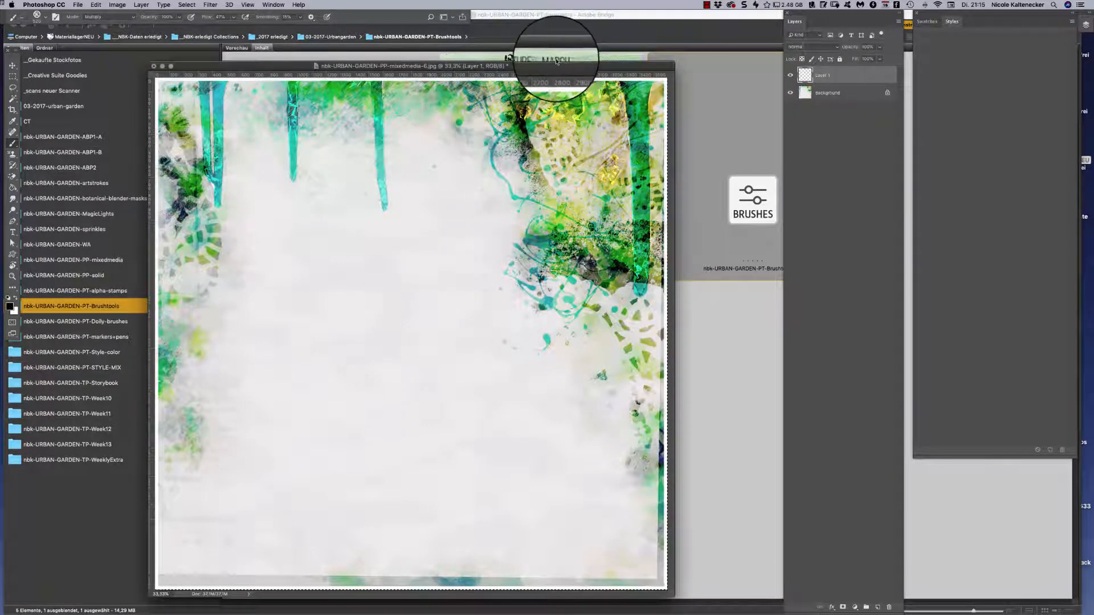
pyautogui.moveTo(553, 64); pyautogui.dragTo(567, 59)
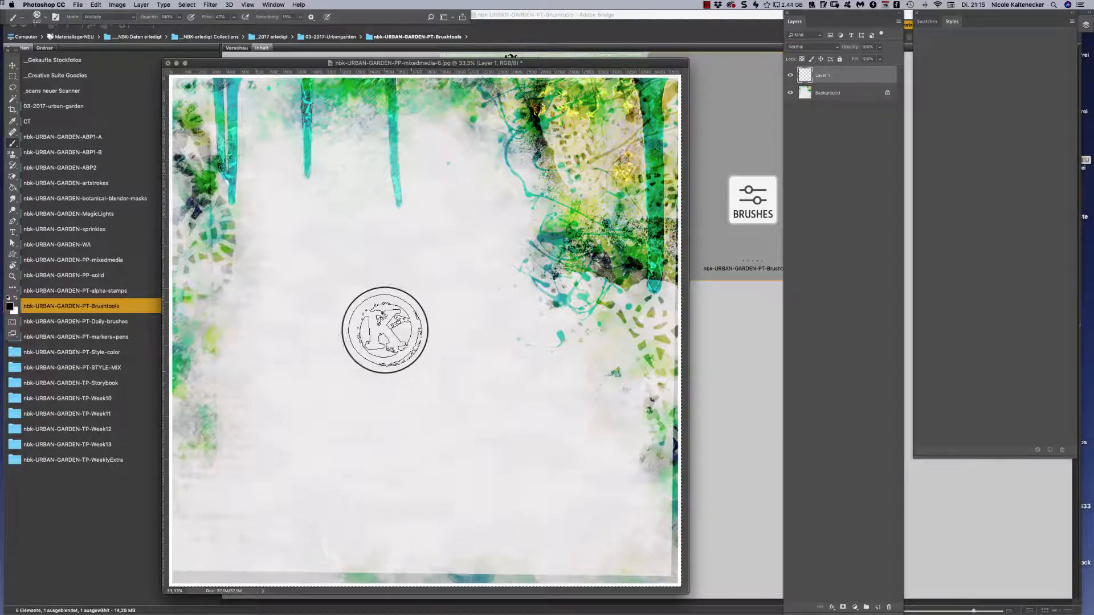
pyautogui.moveTo(424, 613)
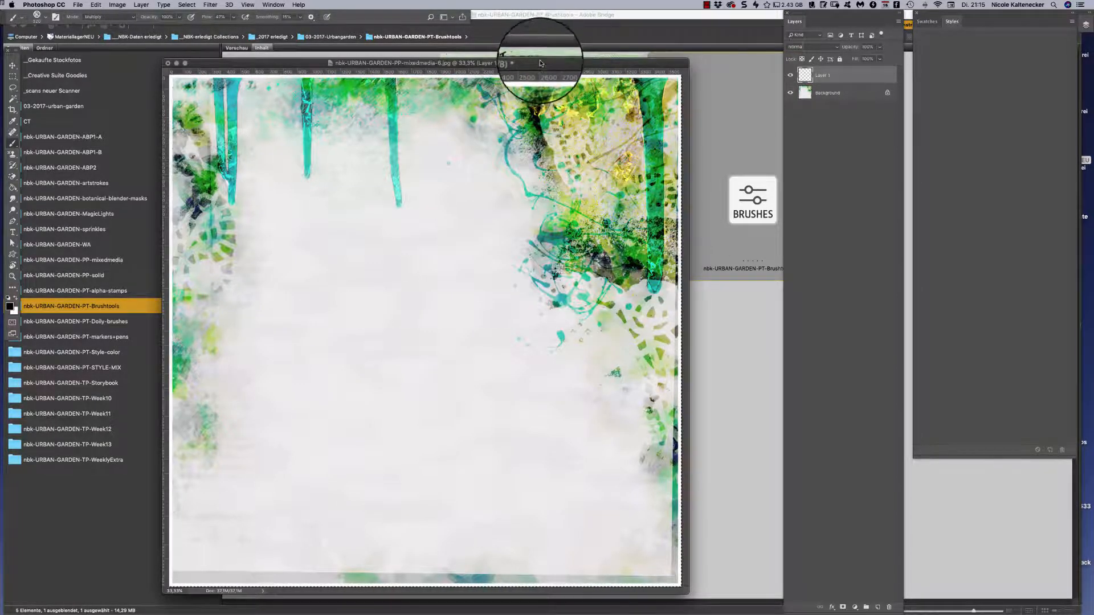
pyautogui.moveTo(562, 65)
pyautogui.mouseDown()
pyautogui.moveTo(573, 68)
pyautogui.moveTo(559, 56)
pyautogui.mouseUp()
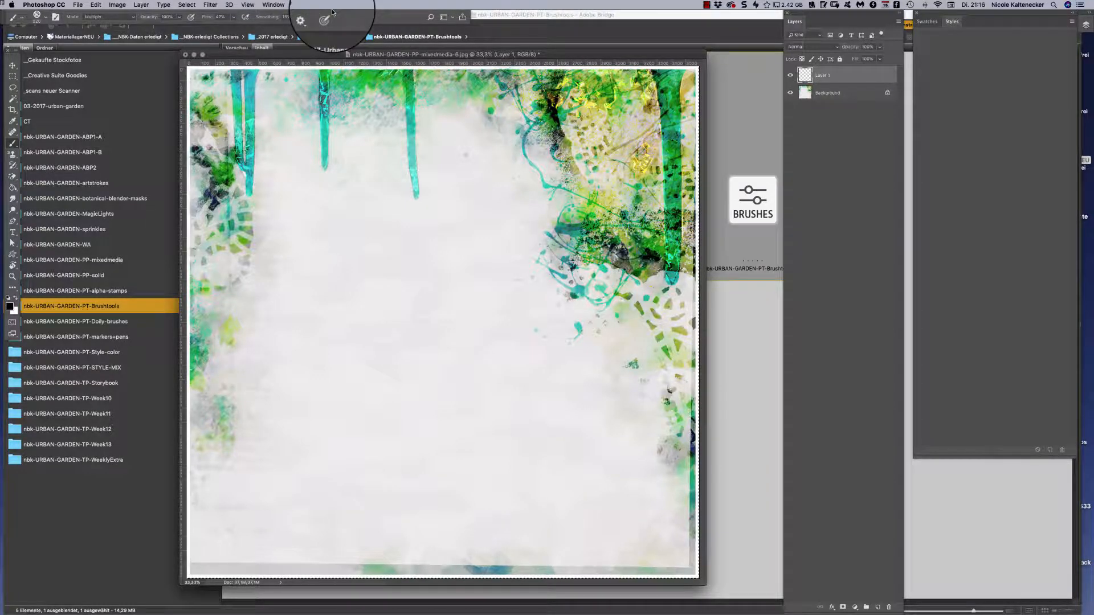
# Show the Tool Presets panel and place it over the Layers panel beside the paper
pyautogui.click(273, 5)
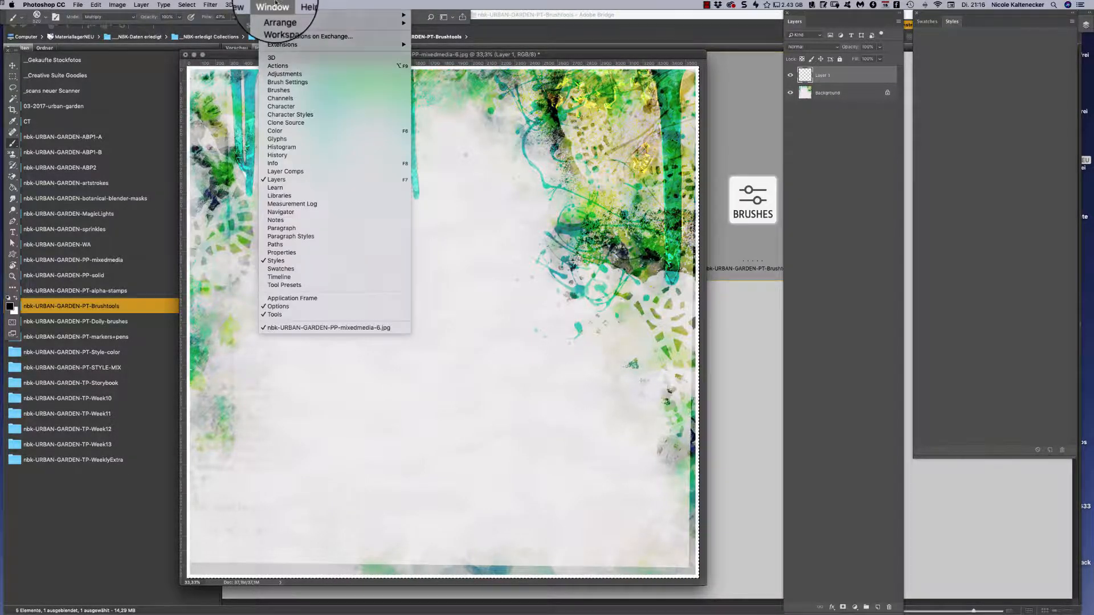
pyautogui.click(276, 4)
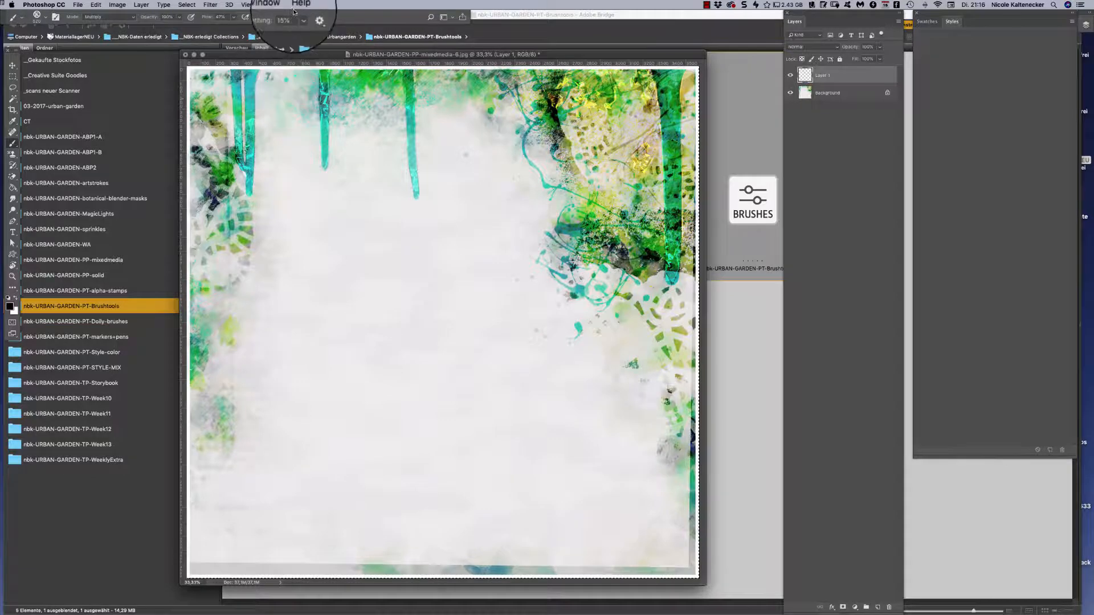
pyautogui.click(273, 4)
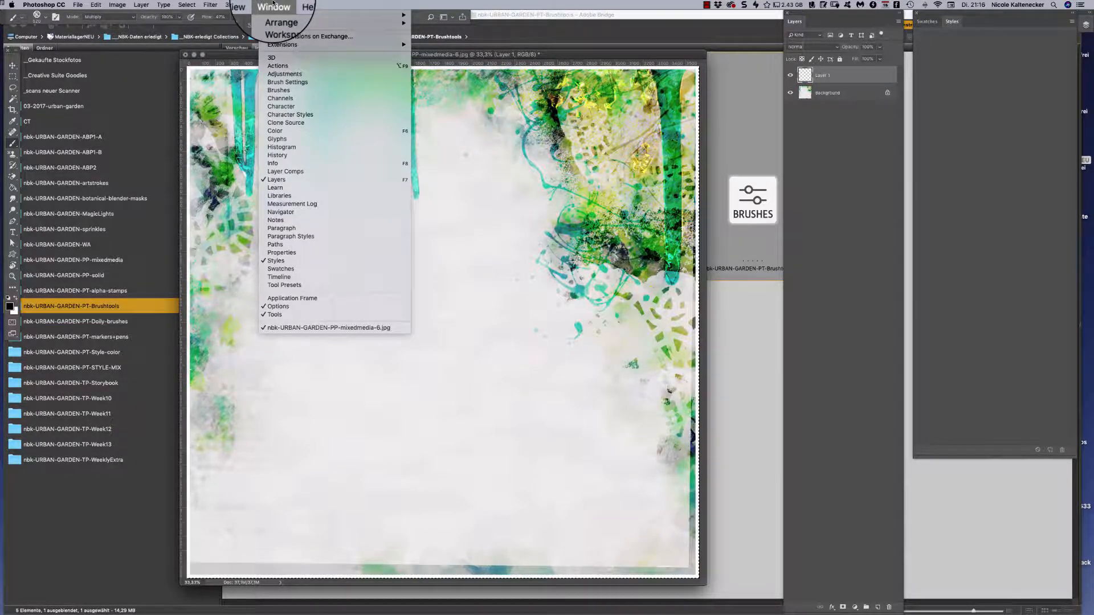
pyautogui.click(274, 4)
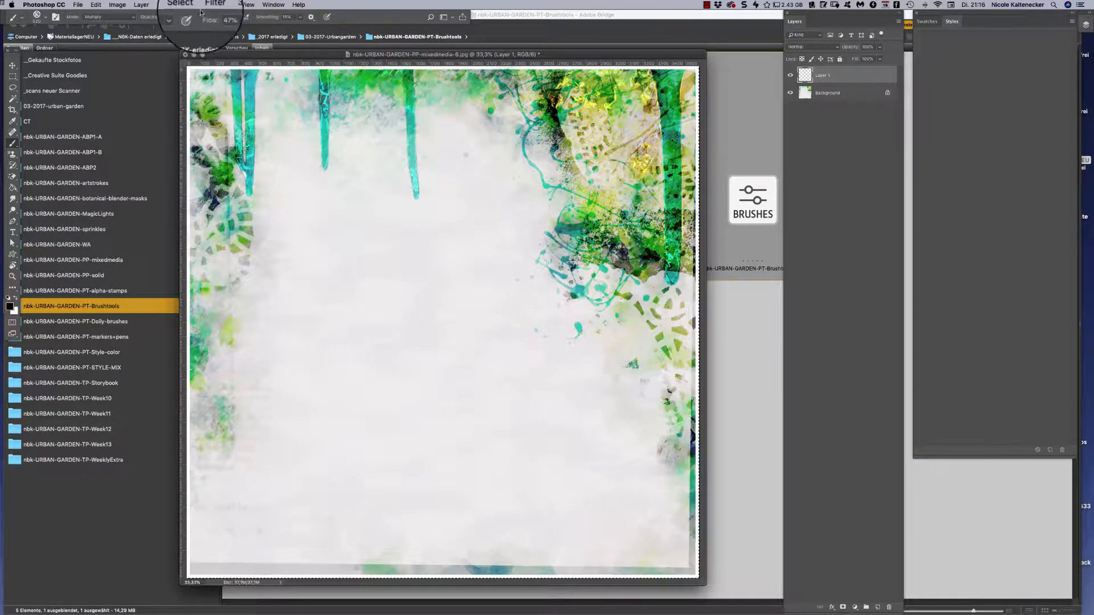
pyautogui.click(274, 4)
pyautogui.click(273, 4)
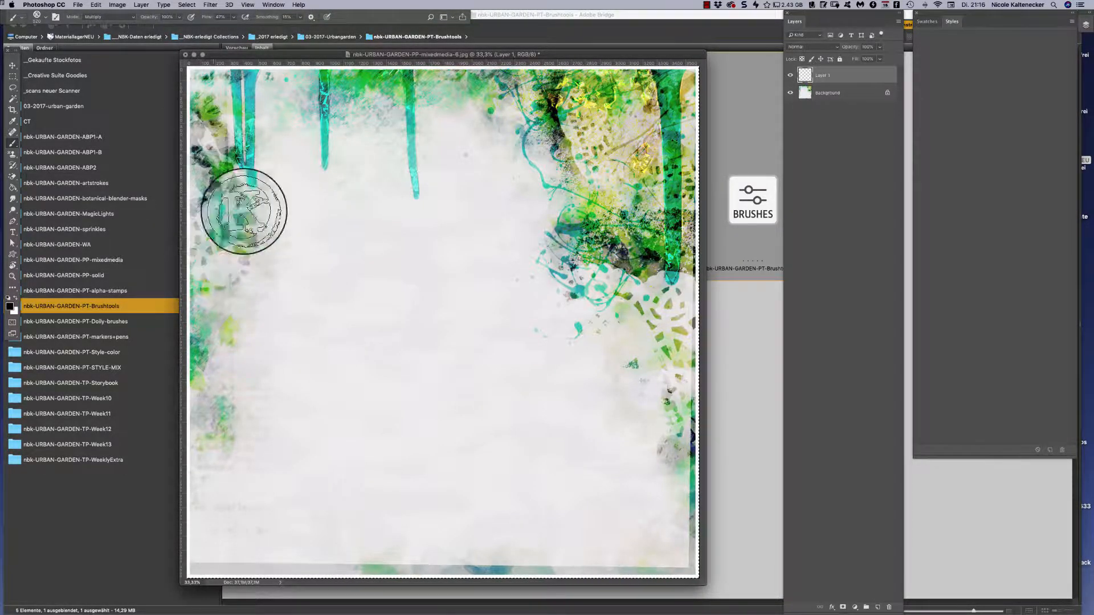
pyautogui.click(274, 4)
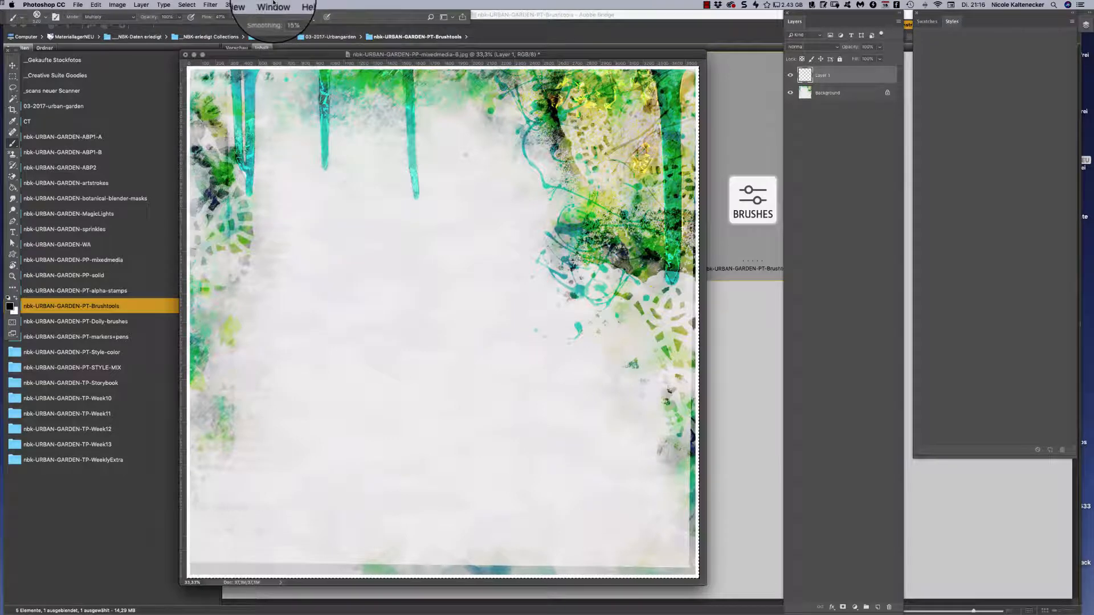
pyautogui.click(273, 4)
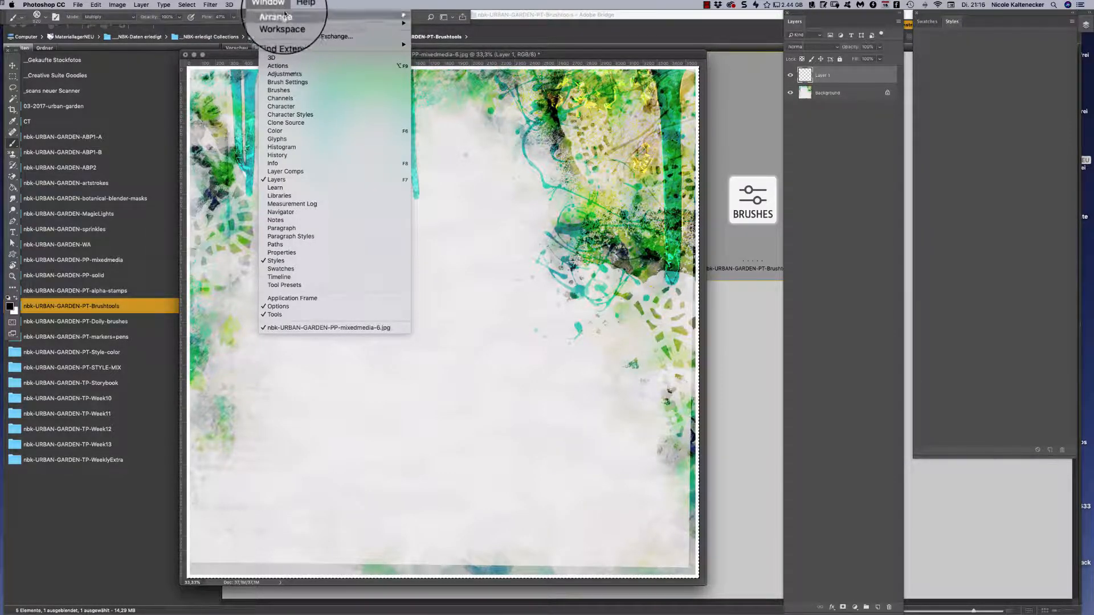
pyautogui.click(305, 286)
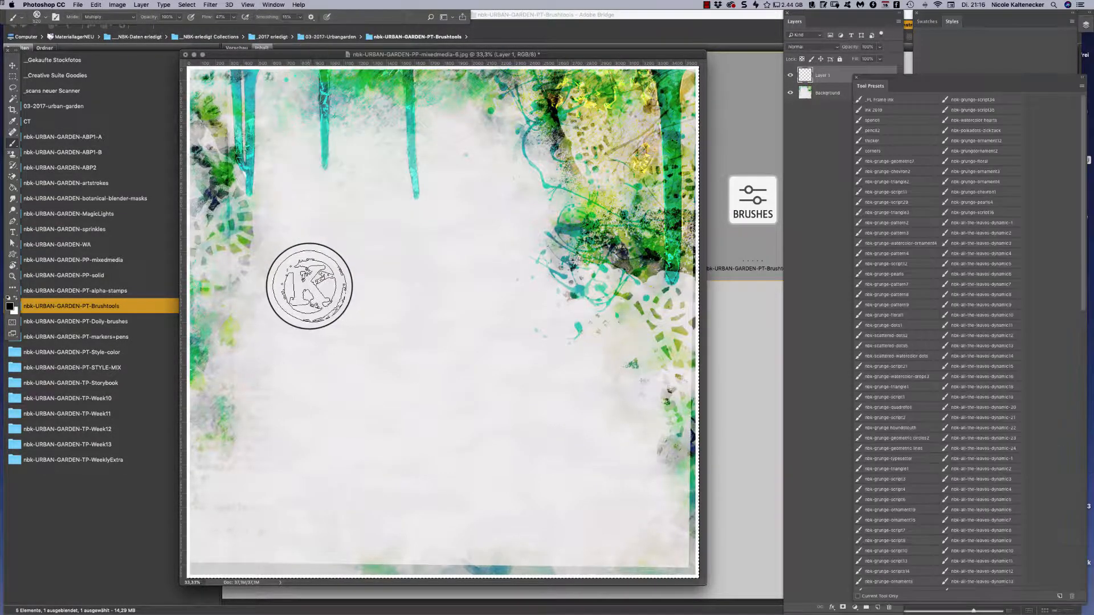
pyautogui.moveTo(951, 77); pyautogui.dragTo(940, 36)
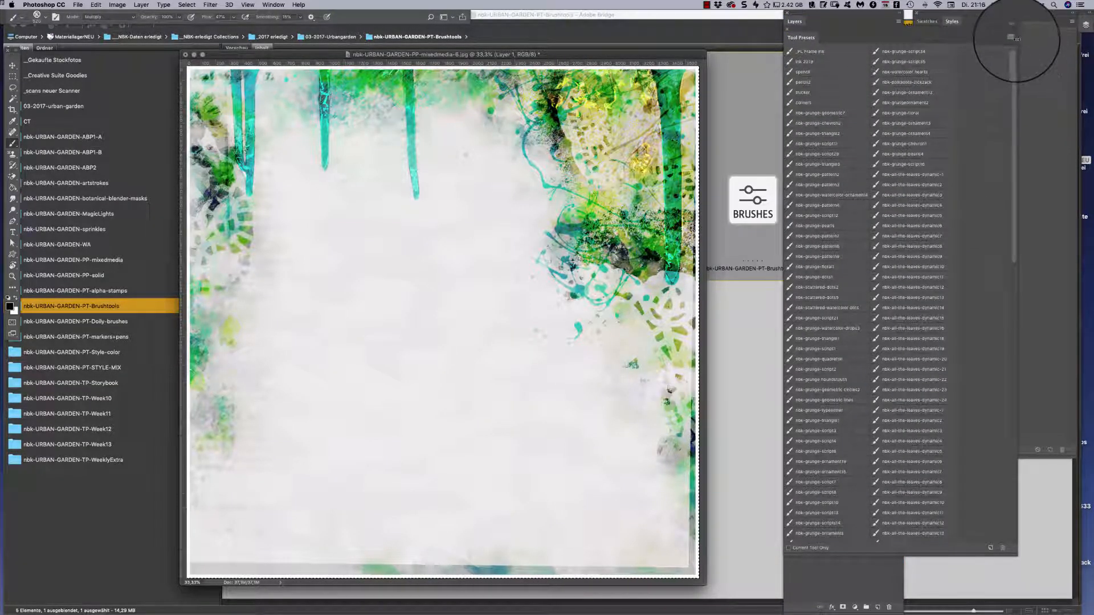
# Delete all existing tool presets in the Preset Manager and close it
pyautogui.click(1012, 37)
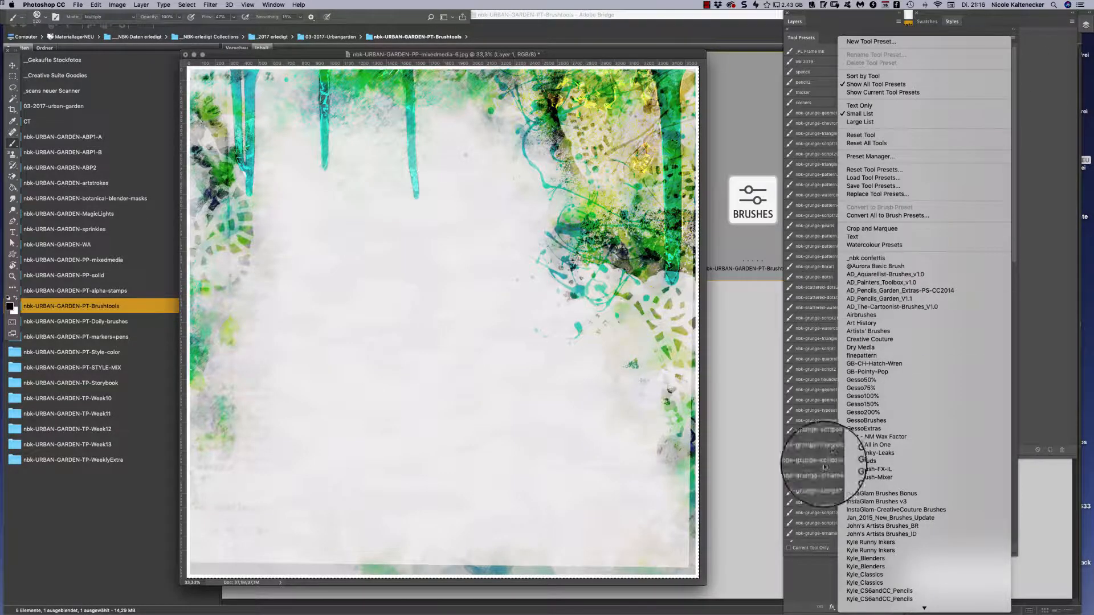
pyautogui.click(629, 349)
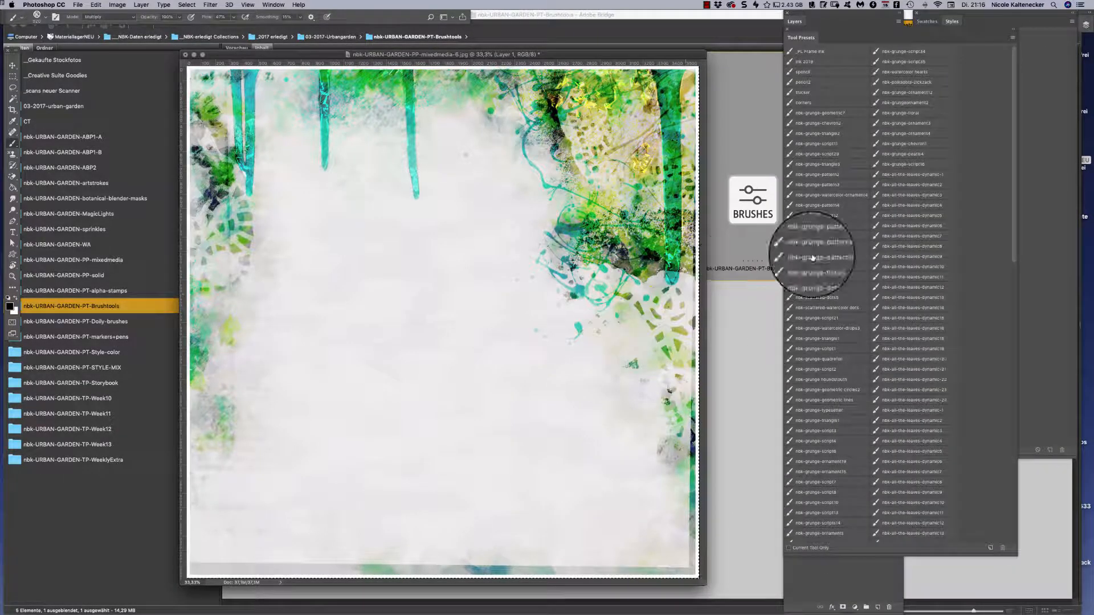
pyautogui.scroll(-15, 1007, 235)
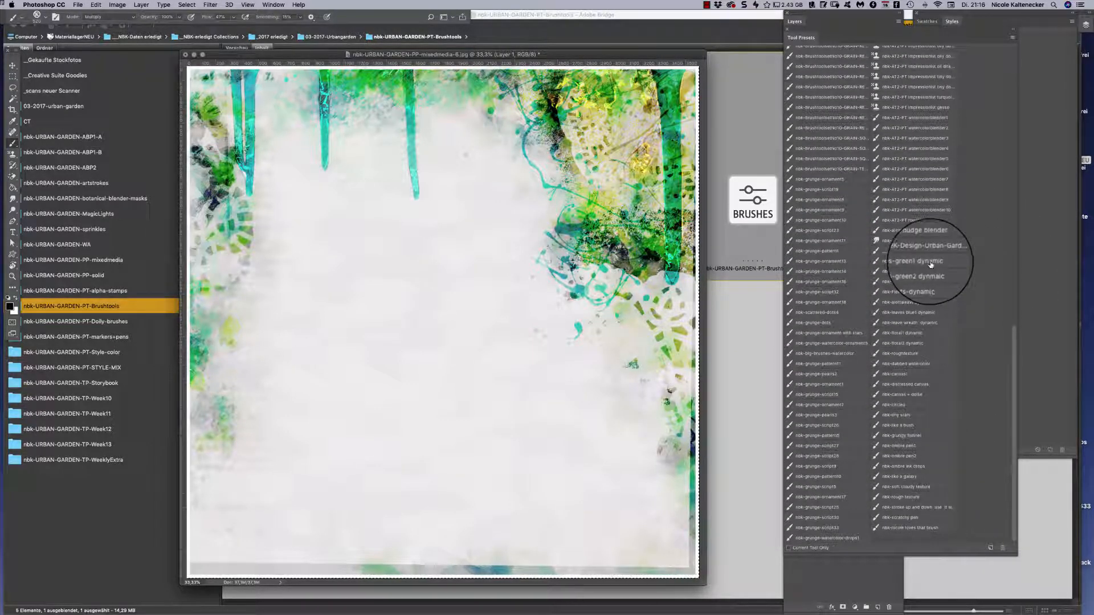
pyautogui.click(1012, 37)
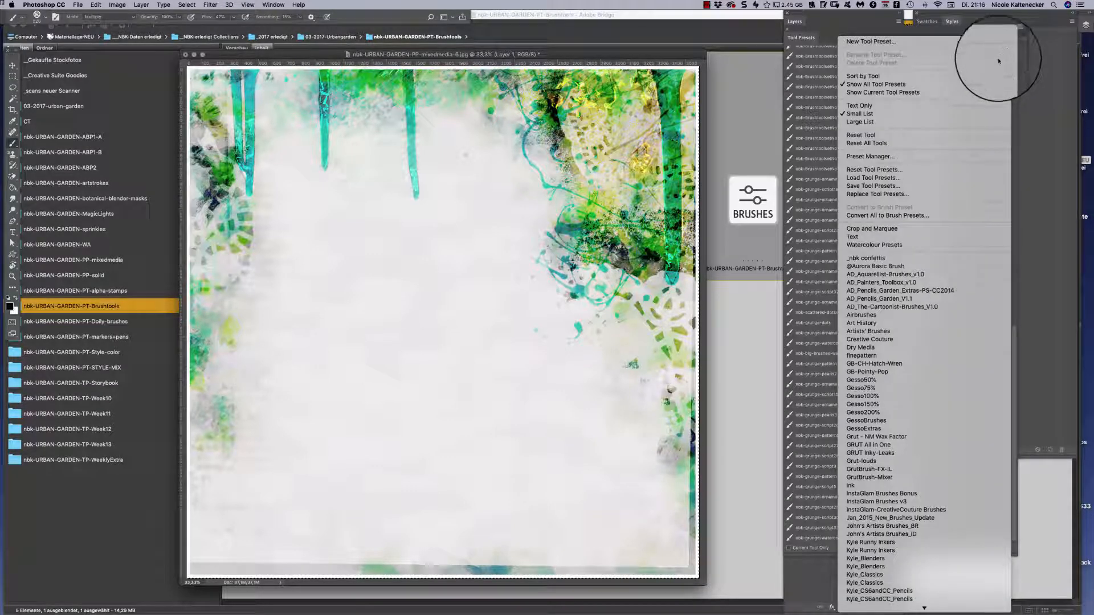
pyautogui.click(952, 156)
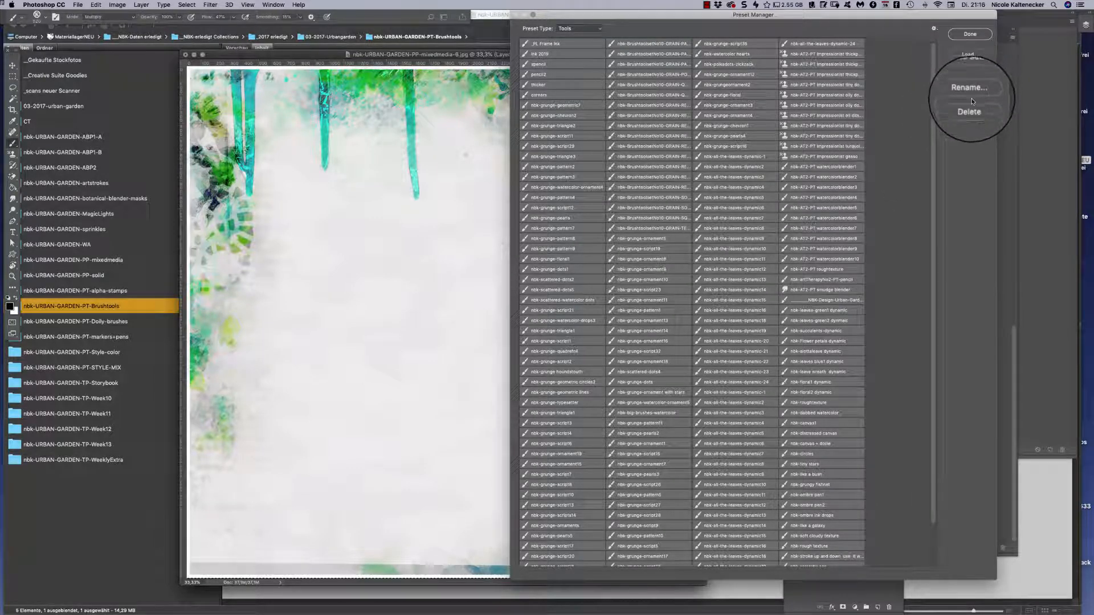
pyautogui.click(969, 107)
pyautogui.click(621, 197)
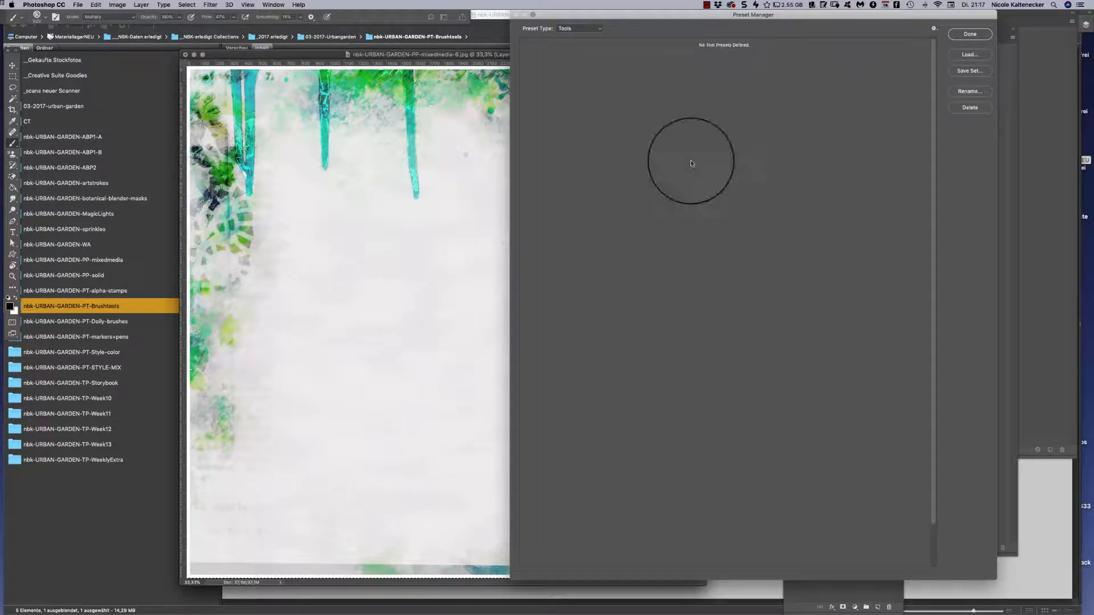
pyautogui.click(987, 31)
# Switch to Bridge and load nbk-URBAN-GARDEN-PT-Brushtools.tpl from the Brushtools folder into Photoshop
pyautogui.click(768, 344)
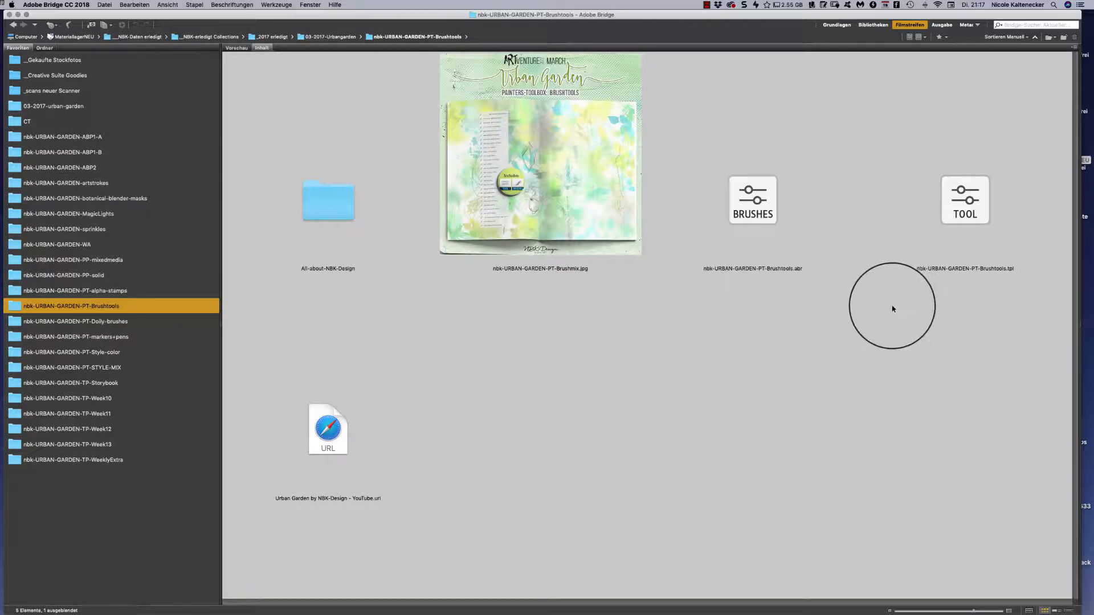
pyautogui.click(945, 203)
pyautogui.doubleClick(946, 204)
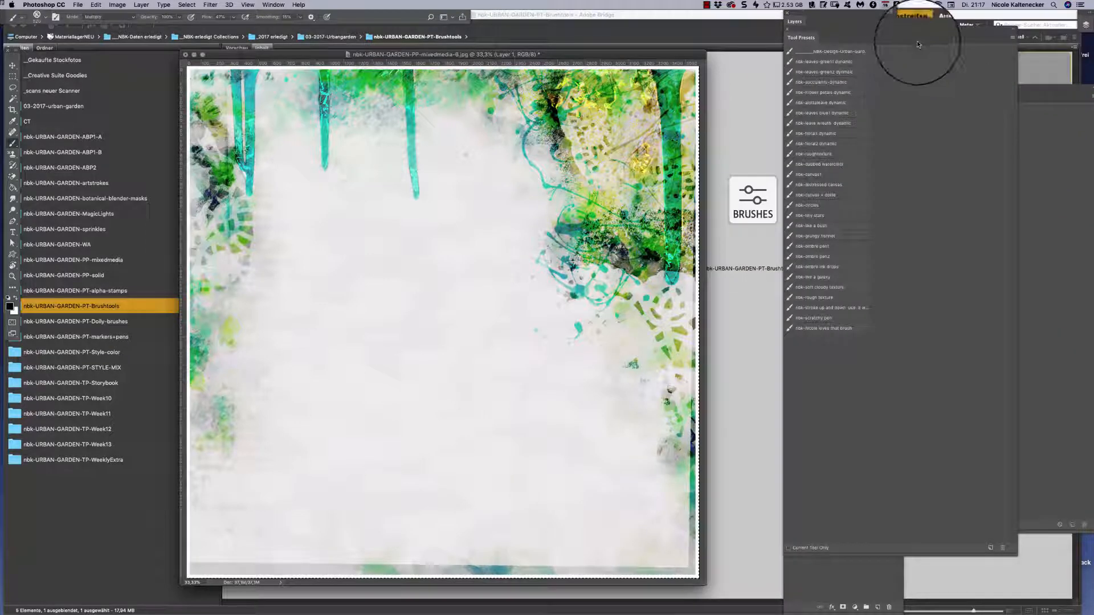
# Display the loaded Urban Garden tool presets as a large list
pyautogui.click(1012, 38)
pyautogui.click(1024, 12)
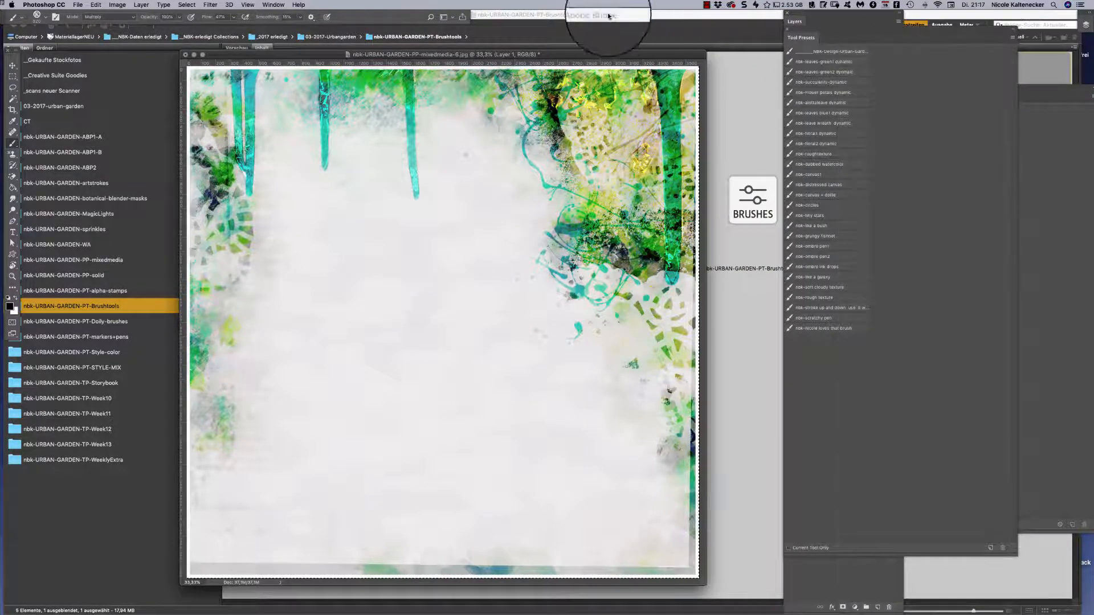
pyautogui.click(1012, 38)
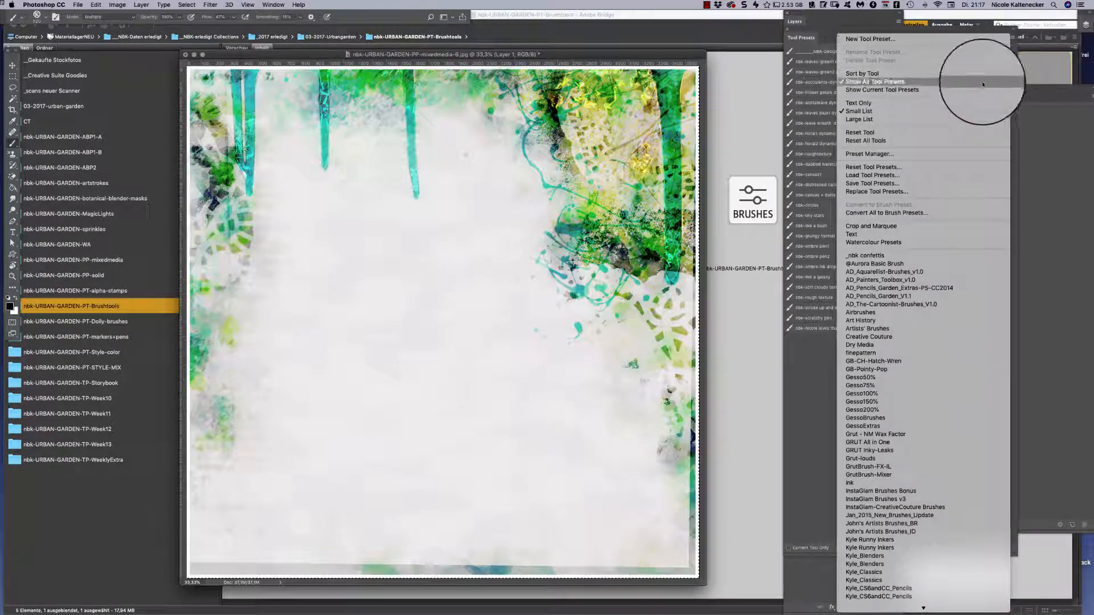
pyautogui.click(951, 118)
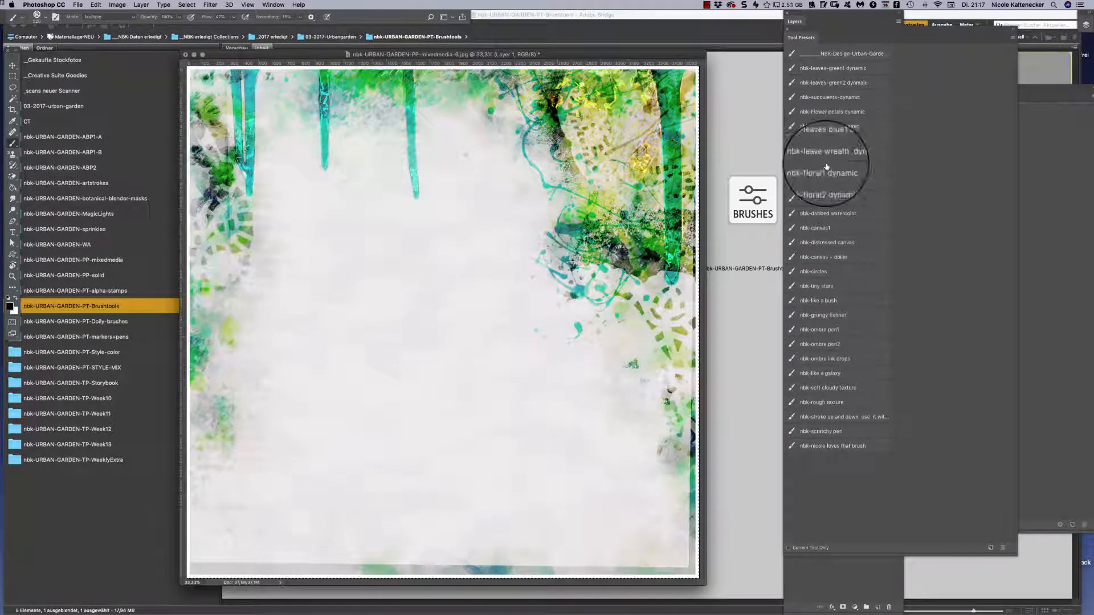
# Choose the nbk-leaves-green1 dynamic tool preset with its Brush Settings shown, and add a new layer above Layer 1
pyautogui.click(854, 68)
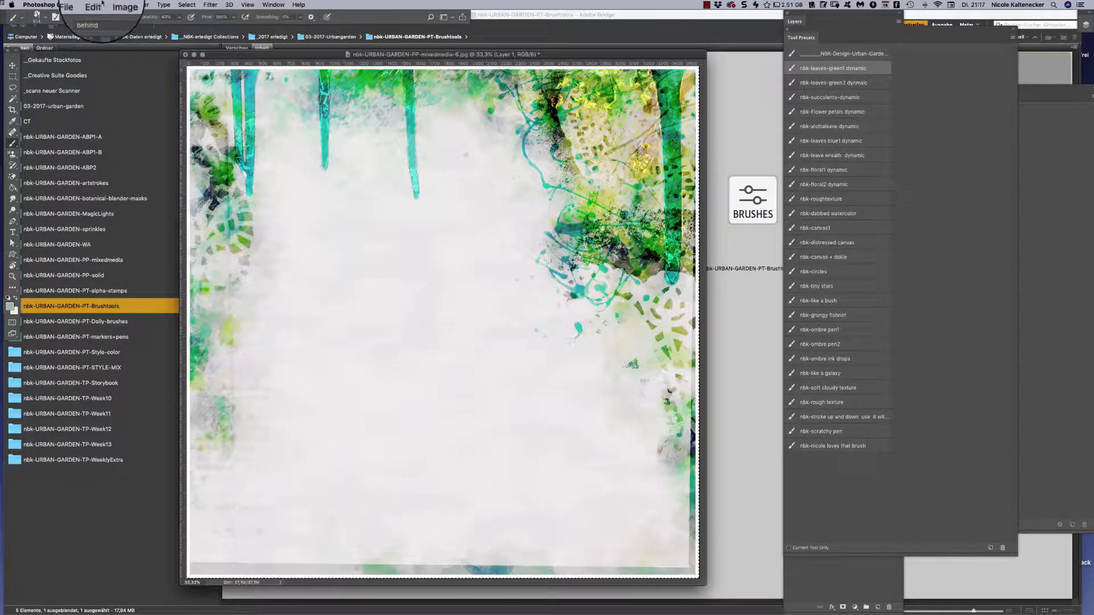
pyautogui.press('F5')
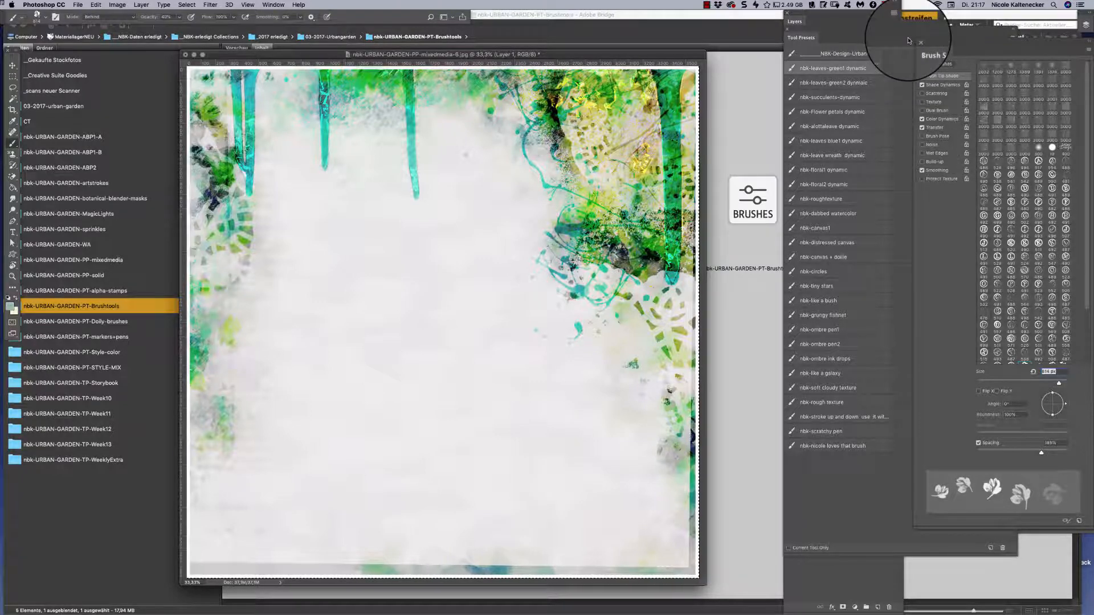
pyautogui.press('shift+super+n')
pyautogui.press('Return')
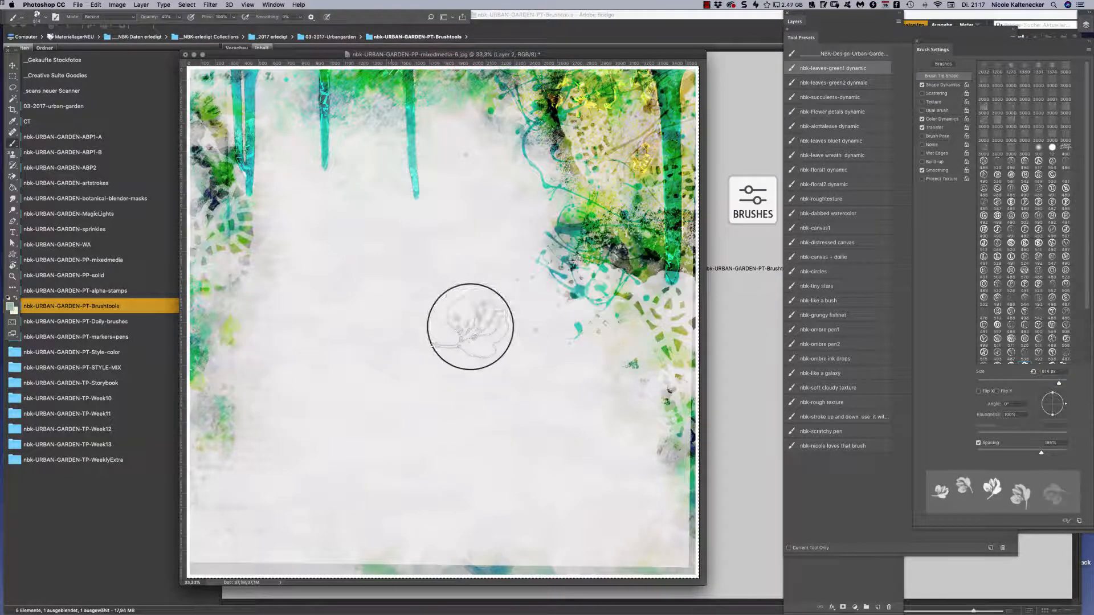
# Paint samples with the nbk-leaves-green1, nbk-leaves-green2, nbk-succulents and nbk-Flower petals dynamic presets, and clear them from the layer
pyautogui.moveTo(400, 360)
pyautogui.mouseDown()
pyautogui.moveTo(500, 293)
pyautogui.moveTo(589, 367)
pyautogui.moveTo(437, 401)
pyautogui.moveTo(334, 353)
pyautogui.moveTo(404, 375)
pyautogui.moveTo(538, 383)
pyautogui.mouseUp()
pyautogui.click(833, 82)
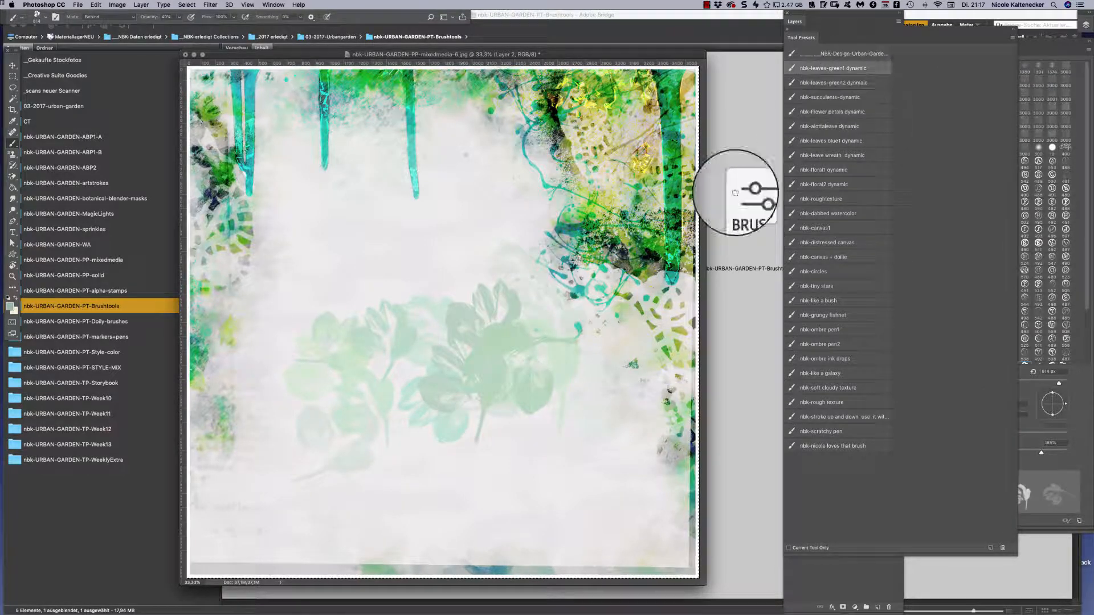
pyautogui.moveTo(296, 348)
pyautogui.mouseDown()
pyautogui.moveTo(326, 383)
pyautogui.moveTo(385, 281)
pyautogui.moveTo(550, 303)
pyautogui.moveTo(637, 420)
pyautogui.moveTo(627, 451)
pyautogui.mouseUp()
pyautogui.click(830, 97)
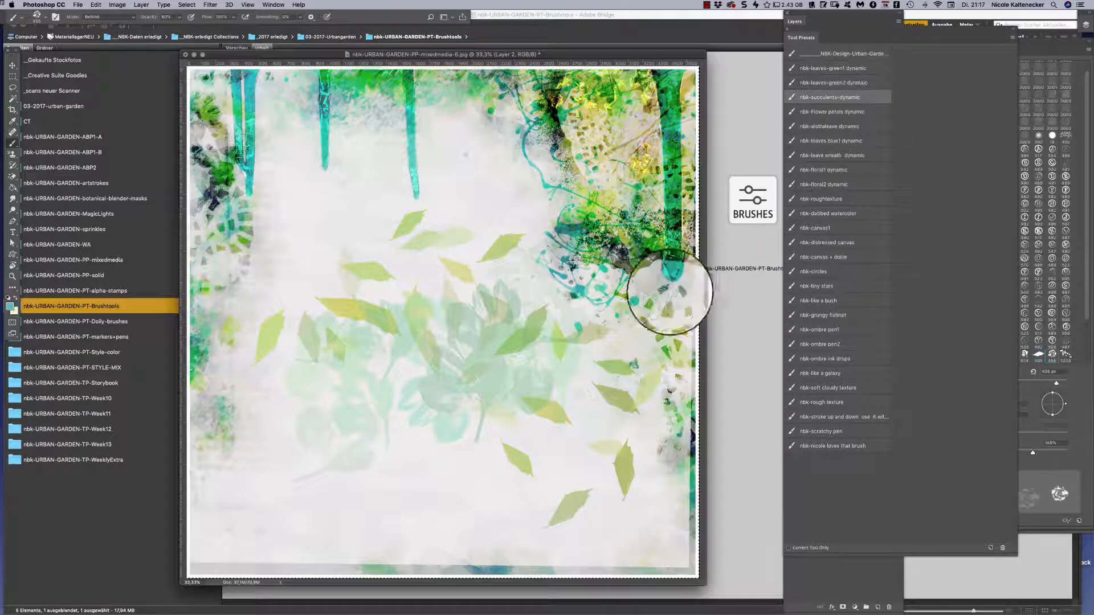
pyautogui.moveTo(534, 418)
pyautogui.mouseDown()
pyautogui.moveTo(410, 451)
pyautogui.moveTo(296, 455)
pyautogui.moveTo(281, 466)
pyautogui.moveTo(363, 510)
pyautogui.moveTo(481, 460)
pyautogui.moveTo(597, 433)
pyautogui.moveTo(404, 269)
pyautogui.moveTo(327, 293)
pyautogui.moveTo(288, 265)
pyautogui.moveTo(462, 389)
pyautogui.moveTo(462, 315)
pyautogui.moveTo(353, 369)
pyautogui.moveTo(340, 270)
pyautogui.moveTo(400, 314)
pyautogui.moveTo(490, 323)
pyautogui.moveTo(537, 279)
pyautogui.mouseUp()
pyautogui.click(833, 112)
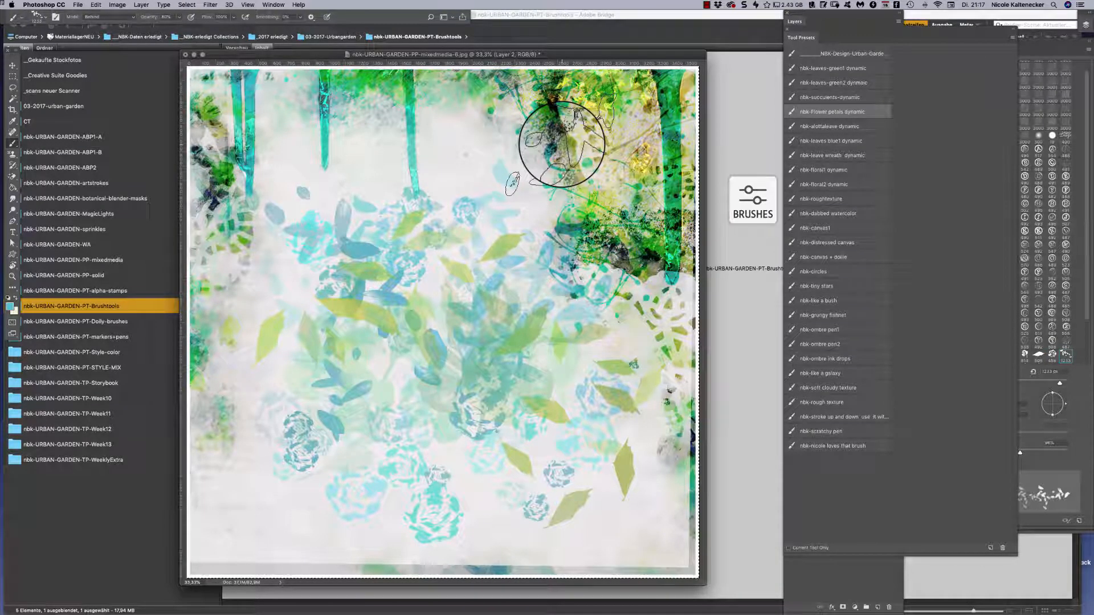
pyautogui.press('Delete')
# Add a layer filled with the cream background colour to cover the artwork, and add another empty layer above it
pyautogui.press('super+shift+n')
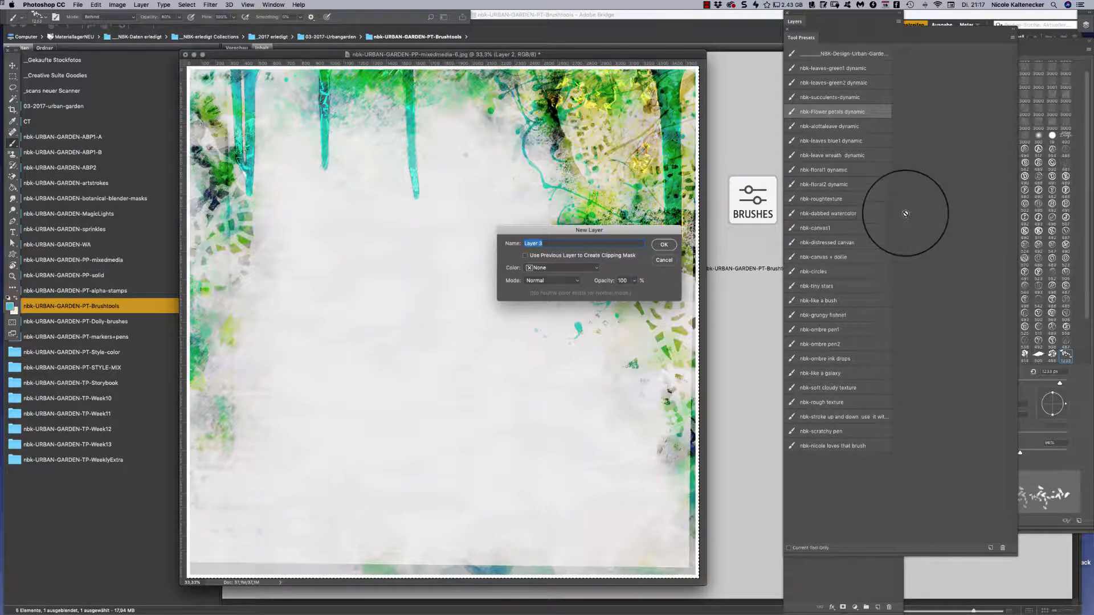
pyautogui.press('Return')
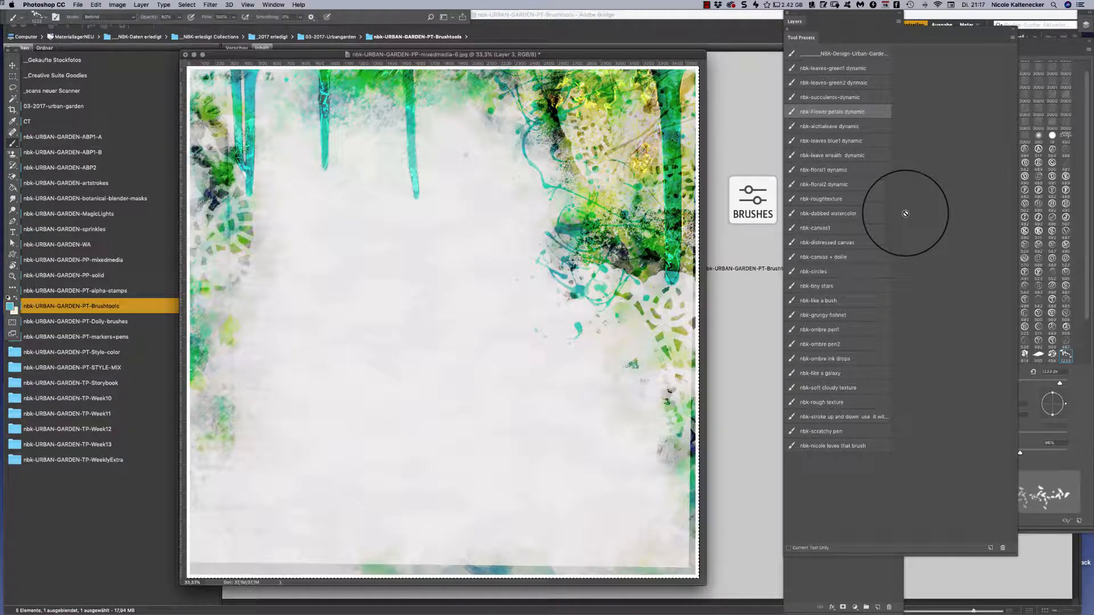
pyautogui.press('super+BackSpace')
pyautogui.press('super+shift+n')
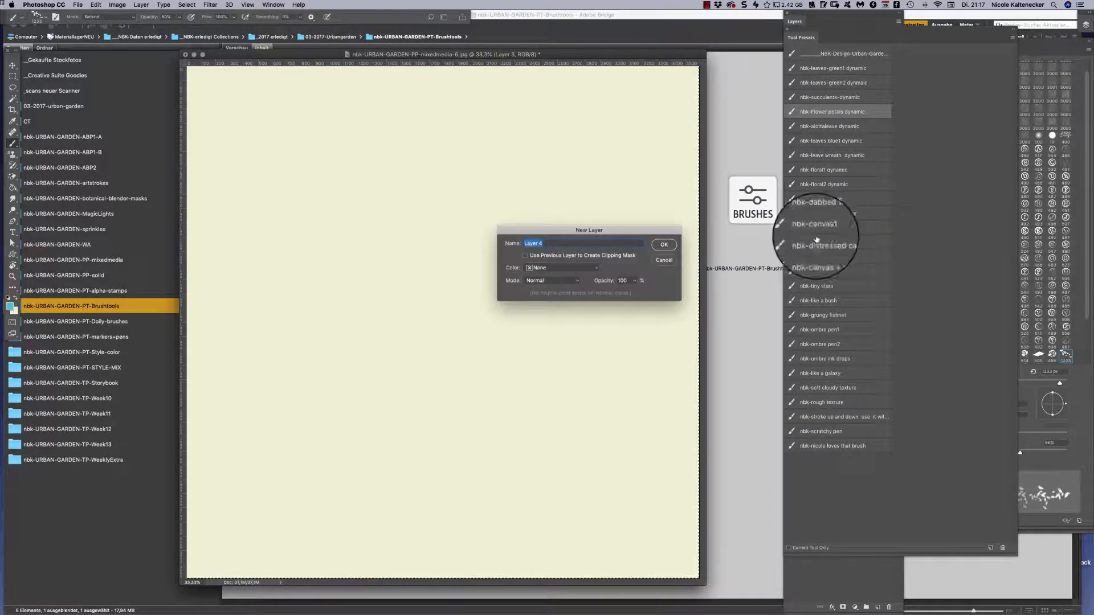
pyautogui.press('Return')
# Paint samples with the nbk-alottaleave, nbk-leaves blue1 and nbk-leave wreath dynamic presets, and clear them from the layer
pyautogui.click(829, 126)
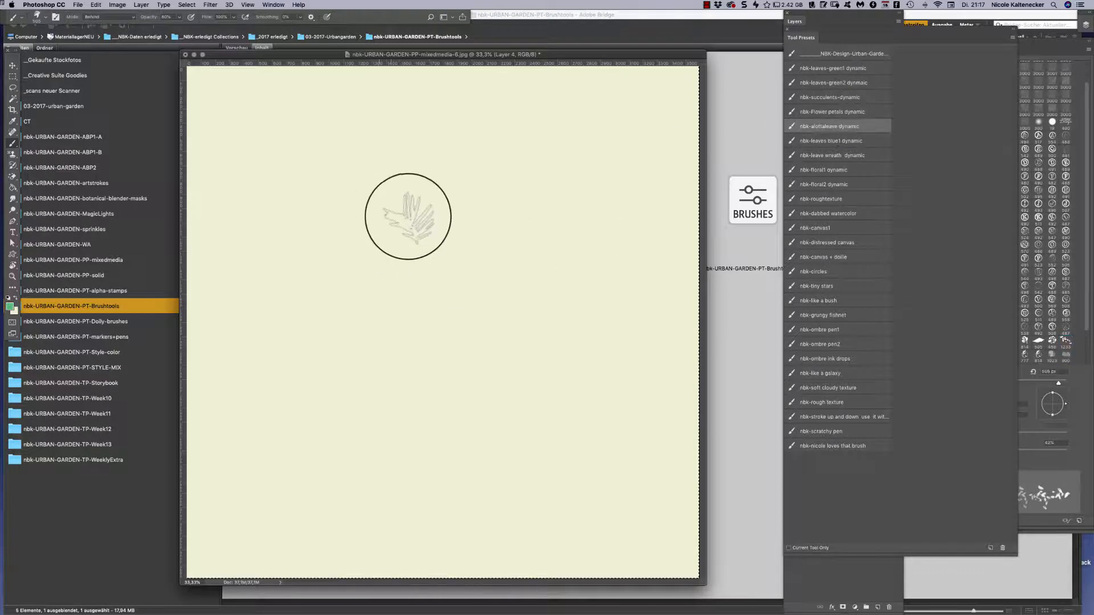
pyautogui.moveTo(348, 296)
pyautogui.mouseDown()
pyautogui.moveTo(378, 306)
pyautogui.moveTo(464, 269)
pyautogui.moveTo(560, 270)
pyautogui.moveTo(559, 142)
pyautogui.moveTo(561, 234)
pyautogui.moveTo(495, 386)
pyautogui.moveTo(403, 352)
pyautogui.moveTo(374, 301)
pyautogui.moveTo(501, 386)
pyautogui.moveTo(576, 393)
pyautogui.mouseUp()
pyautogui.click(855, 142)
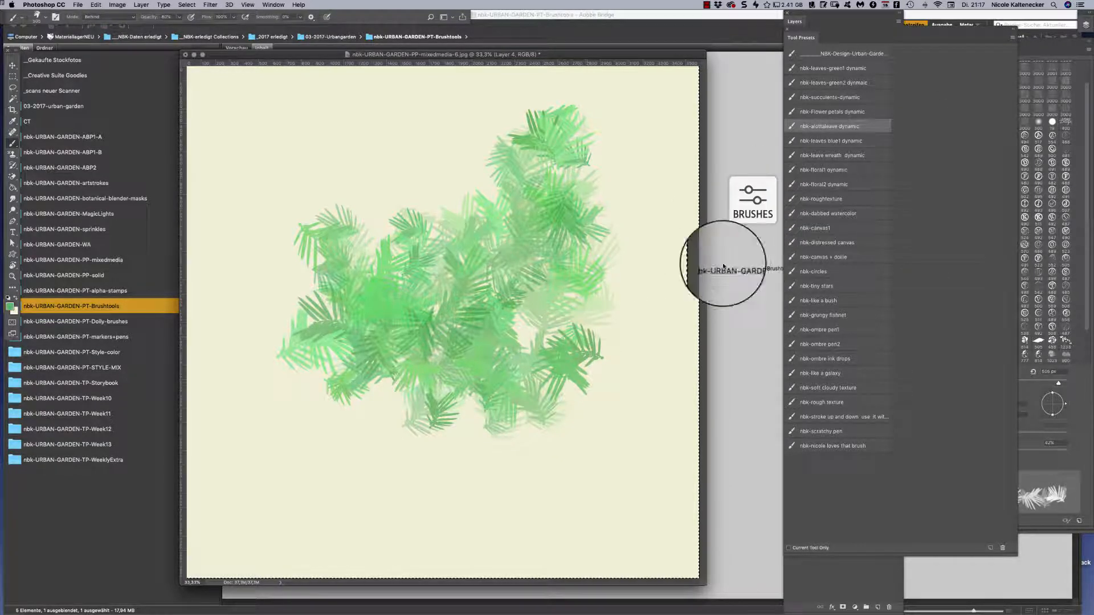
pyautogui.moveTo(420, 251)
pyautogui.mouseDown()
pyautogui.moveTo(403, 152)
pyautogui.moveTo(608, 383)
pyautogui.moveTo(530, 408)
pyautogui.moveTo(499, 505)
pyautogui.mouseUp()
pyautogui.click(846, 159)
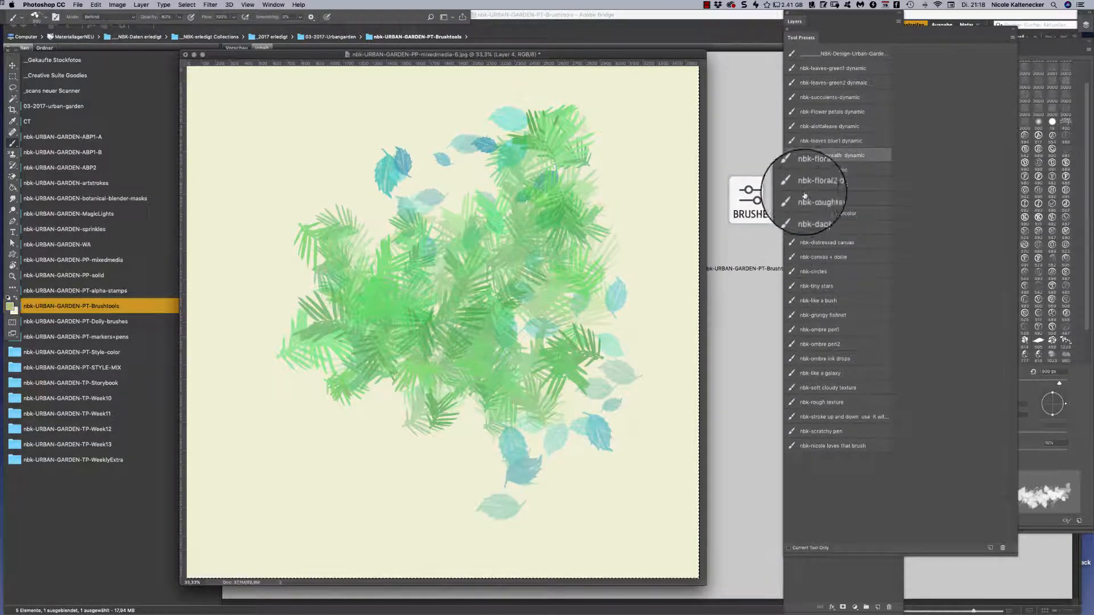
pyautogui.moveTo(621, 359)
pyautogui.mouseDown()
pyautogui.moveTo(586, 433)
pyautogui.moveTo(477, 486)
pyautogui.moveTo(350, 503)
pyautogui.moveTo(354, 288)
pyautogui.mouseUp()
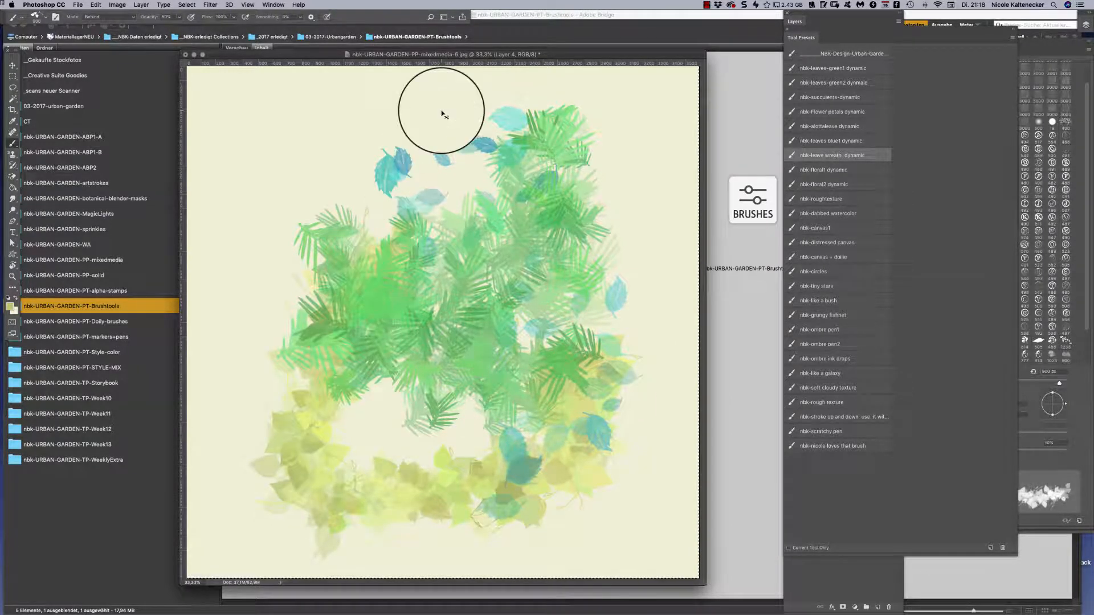
pyautogui.press('Delete')
# Paint a circular leaf wreath with nbk-leave wreath dynamic and accent it with petals from the nbk-Flower petals dynamic preset
pyautogui.moveTo(437, 203)
pyautogui.mouseDown()
pyautogui.moveTo(411, 194)
pyautogui.moveTo(352, 215)
pyautogui.moveTo(306, 252)
pyautogui.moveTo(285, 310)
pyautogui.moveTo(279, 401)
pyautogui.moveTo(312, 471)
pyautogui.moveTo(391, 515)
pyautogui.moveTo(557, 518)
pyautogui.moveTo(647, 458)
pyautogui.moveTo(648, 365)
pyautogui.moveTo(609, 276)
pyautogui.moveTo(502, 181)
pyautogui.moveTo(362, 186)
pyautogui.moveTo(275, 339)
pyautogui.mouseUp()
pyautogui.rightClick(647, 292)
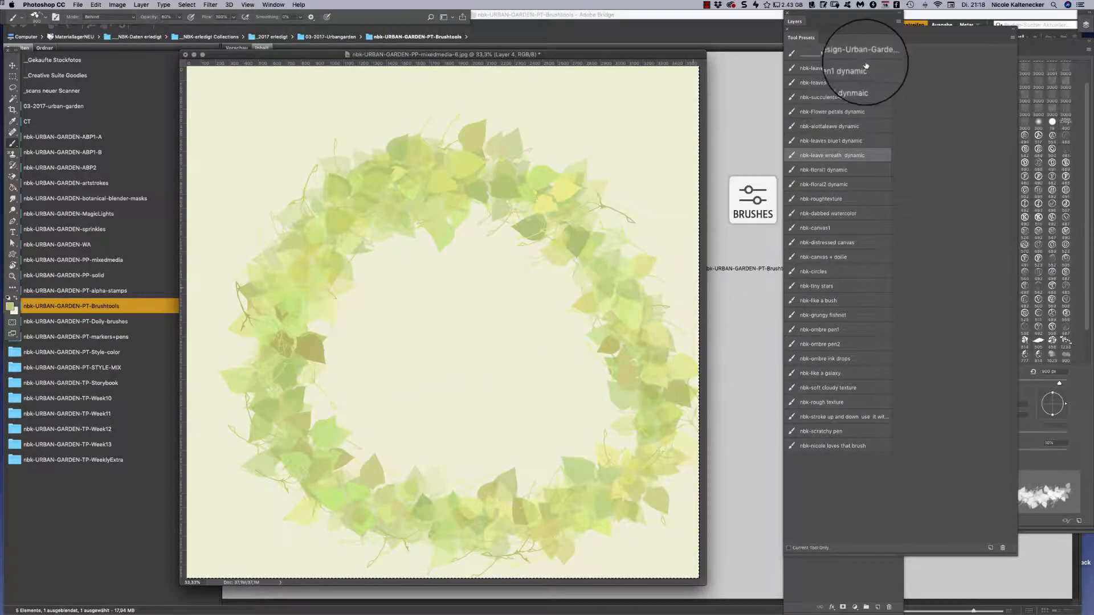
pyautogui.click(858, 84)
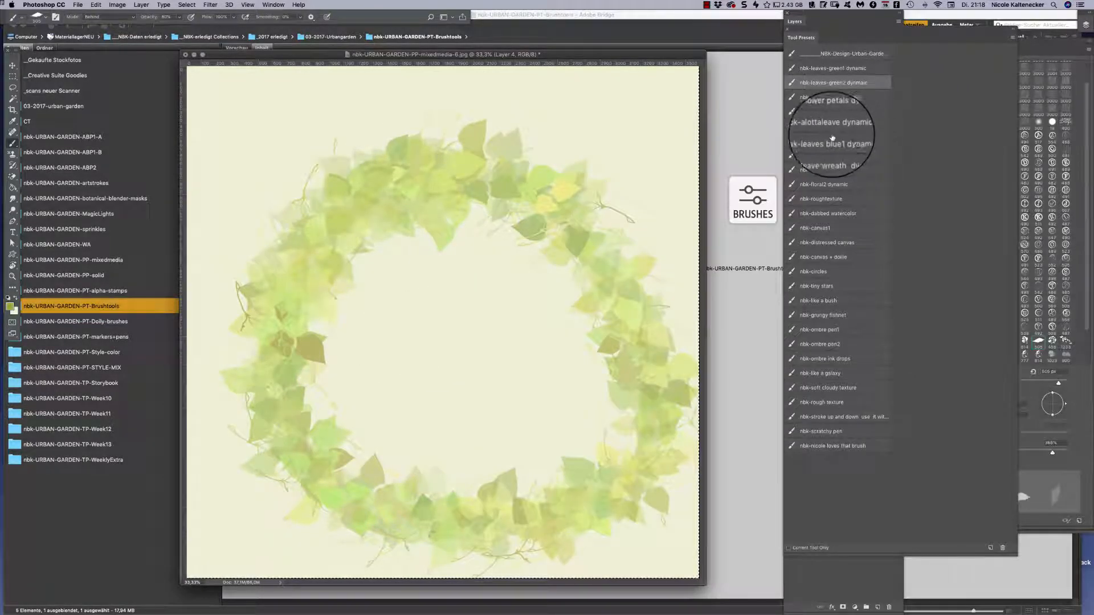
pyautogui.click(838, 112)
pyautogui.moveTo(650, 222)
pyautogui.mouseDown()
pyautogui.moveTo(563, 213)
pyautogui.moveTo(574, 292)
pyautogui.moveTo(427, 208)
pyautogui.moveTo(297, 273)
pyautogui.moveTo(285, 396)
pyautogui.moveTo(374, 464)
pyautogui.mouseUp()
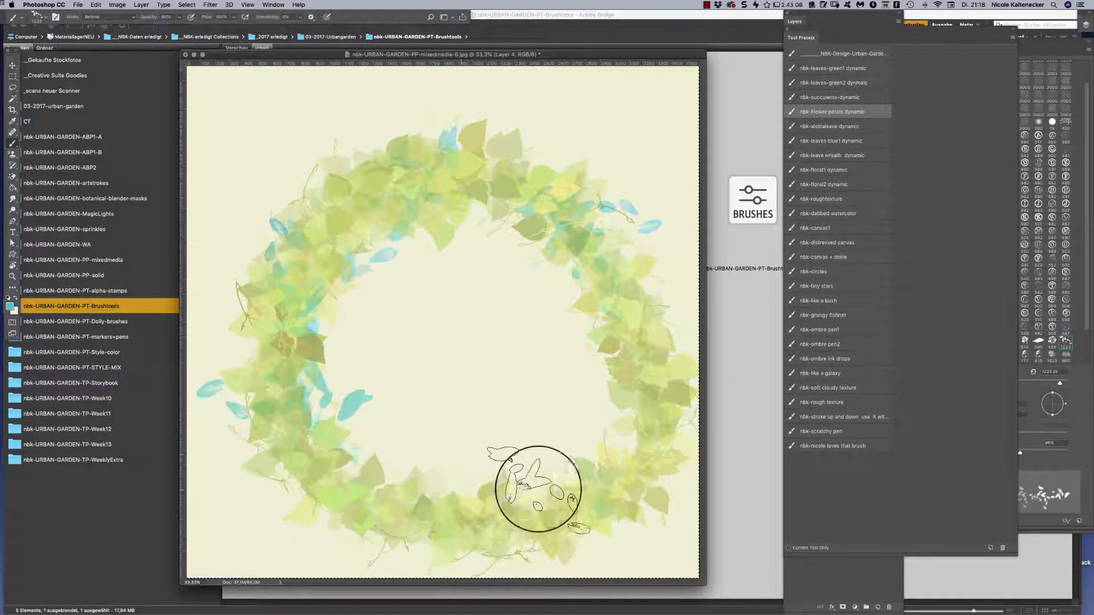
pyautogui.moveTo(627, 395); pyautogui.dragTo(608, 348)
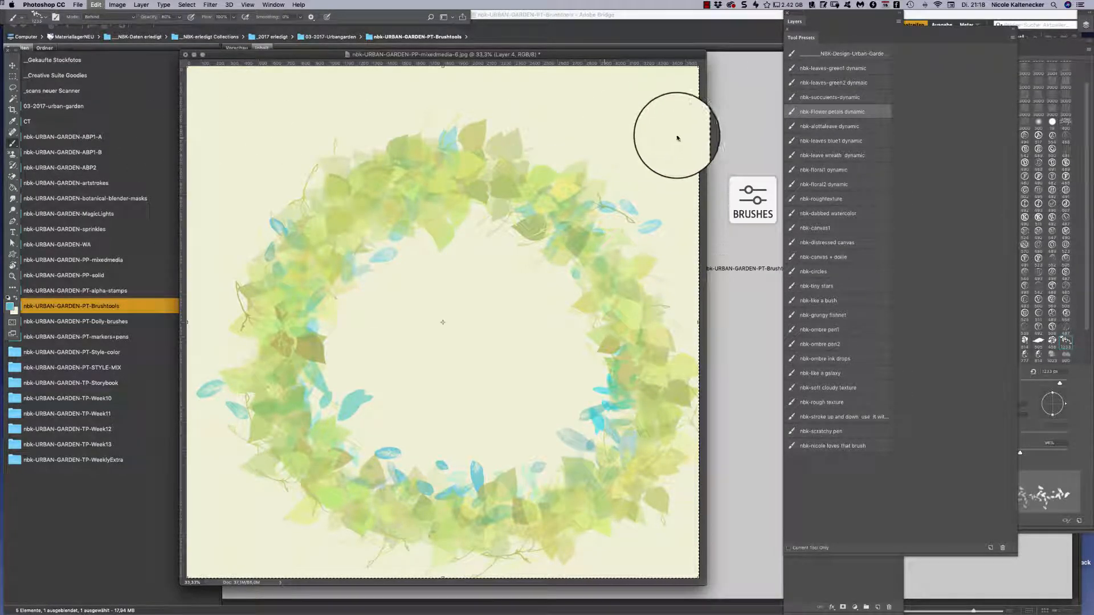
pyautogui.press('super+t')
pyautogui.press('Return')
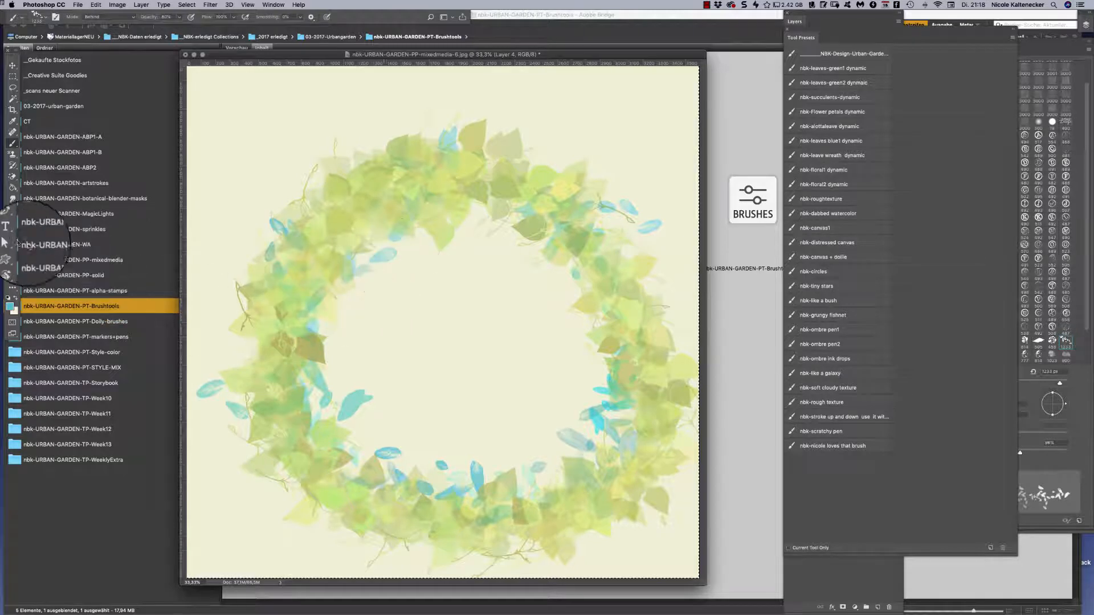
# Place the text "40" enlarged in the centre of the wreath, and delete both the text and the wreath
pyautogui.click(12, 232)
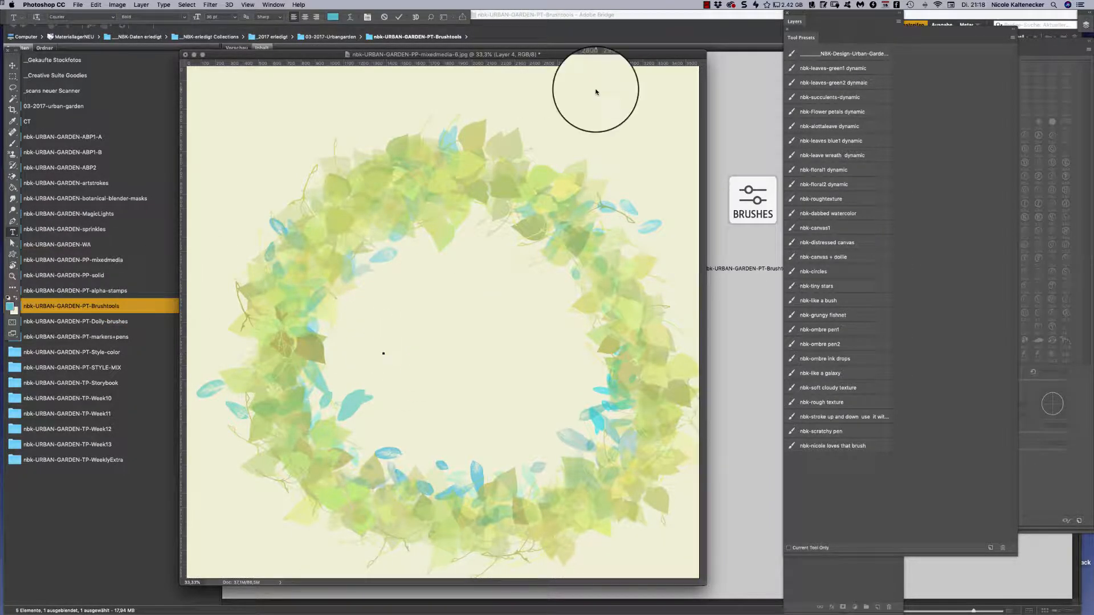
pyautogui.click(398, 337)
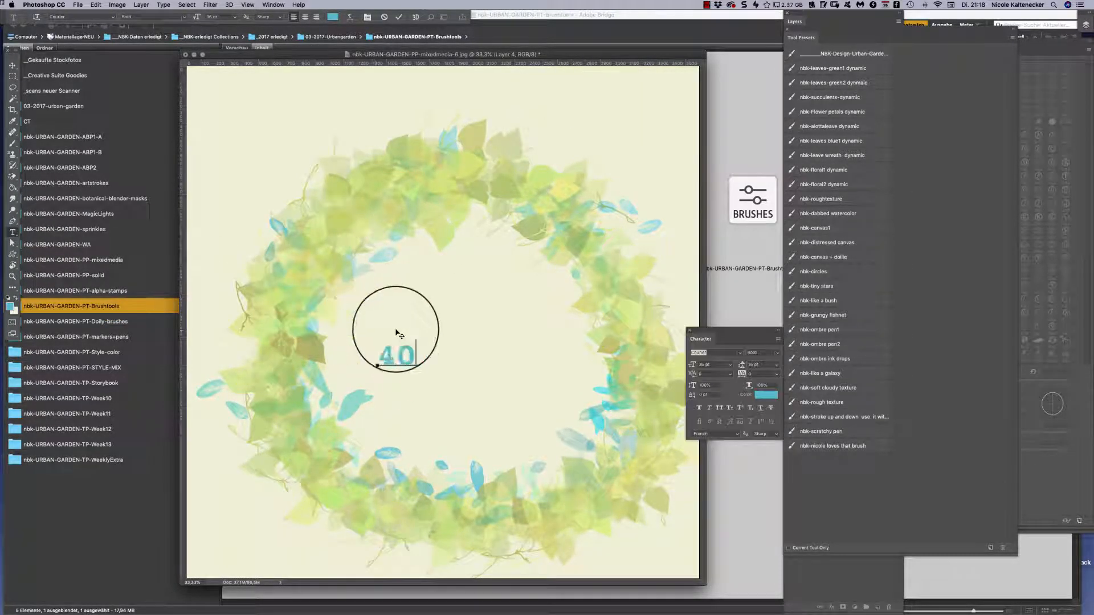
pyautogui.click(12, 65)
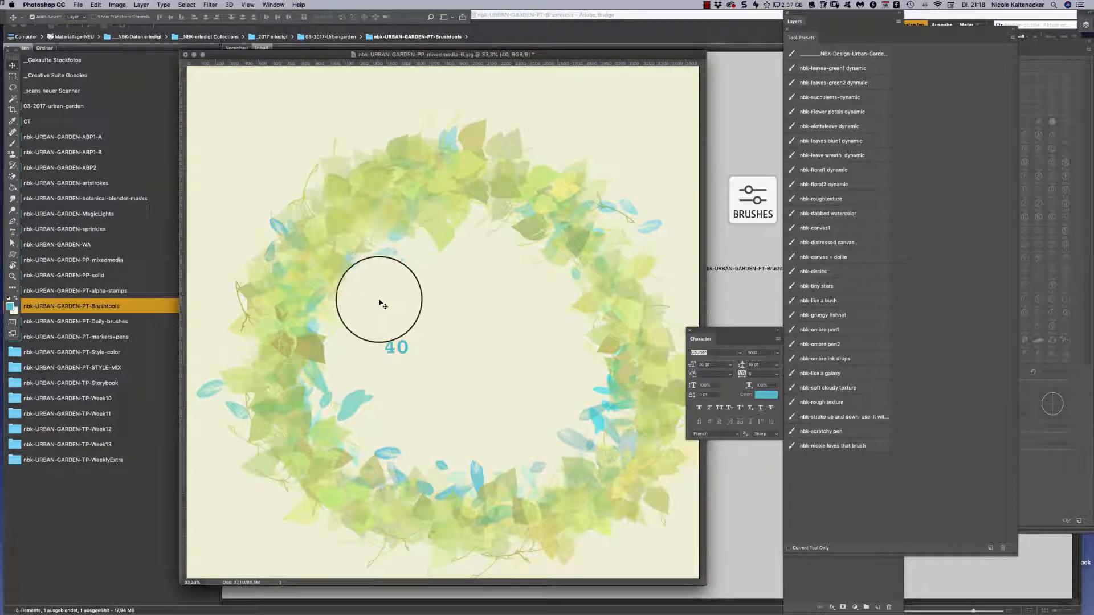
pyautogui.moveTo(415, 332); pyautogui.dragTo(505, 342)
pyautogui.press('Return')
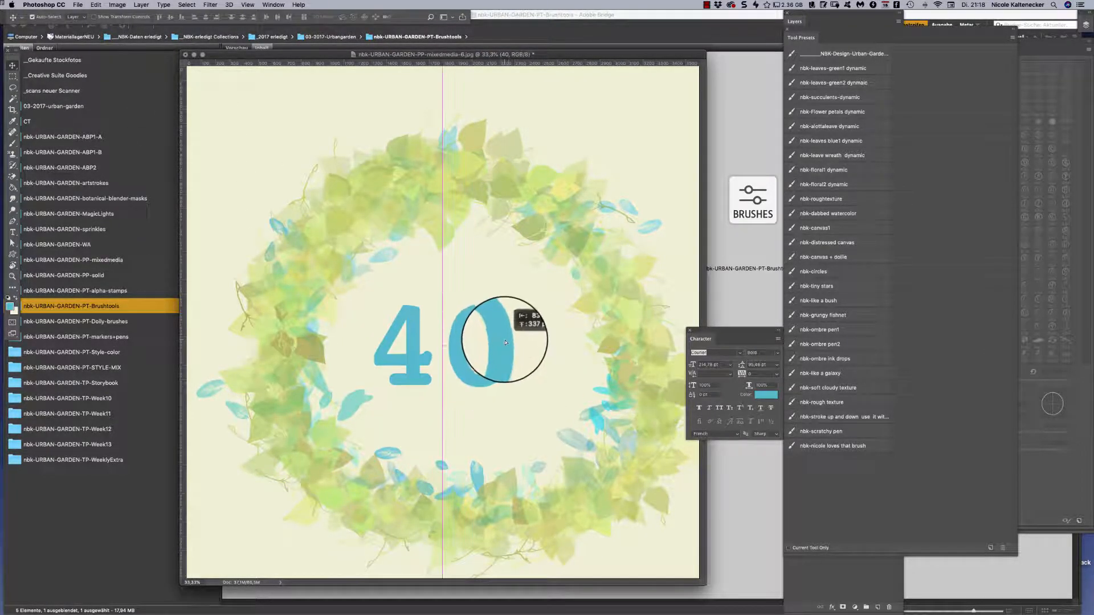
pyautogui.press('Delete')
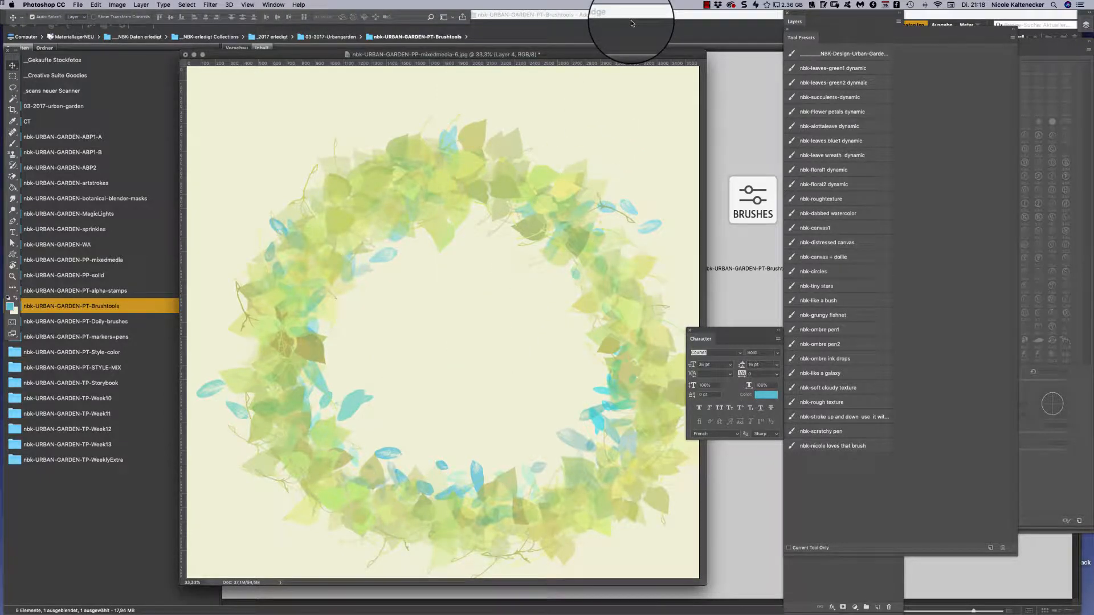
pyautogui.press('super+a')
pyautogui.press('Delete')
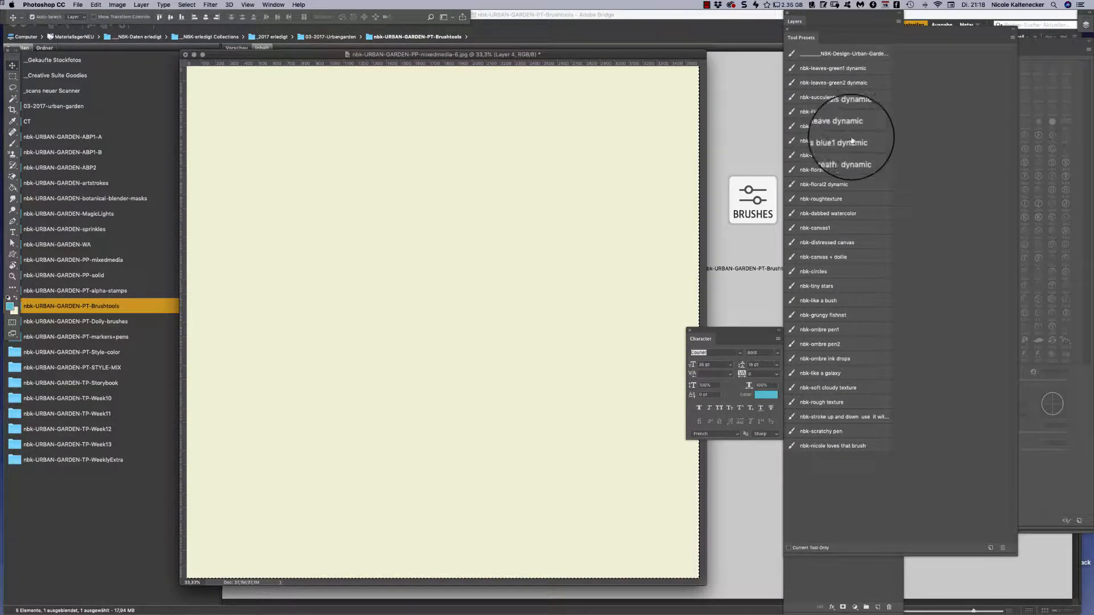
# Paint flower samples with the nbk-floral1 and nbk-floral2 dynamic presets, and clear them from the layer
pyautogui.click(838, 164)
pyautogui.moveTo(361, 220)
pyautogui.mouseDown()
pyautogui.moveTo(346, 260)
pyautogui.moveTo(412, 301)
pyautogui.moveTo(469, 305)
pyautogui.moveTo(578, 213)
pyautogui.moveTo(549, 171)
pyautogui.moveTo(334, 202)
pyautogui.moveTo(382, 242)
pyautogui.moveTo(426, 432)
pyautogui.moveTo(551, 283)
pyautogui.moveTo(579, 388)
pyautogui.moveTo(476, 442)
pyautogui.moveTo(444, 407)
pyautogui.moveTo(504, 364)
pyautogui.moveTo(483, 357)
pyautogui.moveTo(566, 313)
pyautogui.mouseUp()
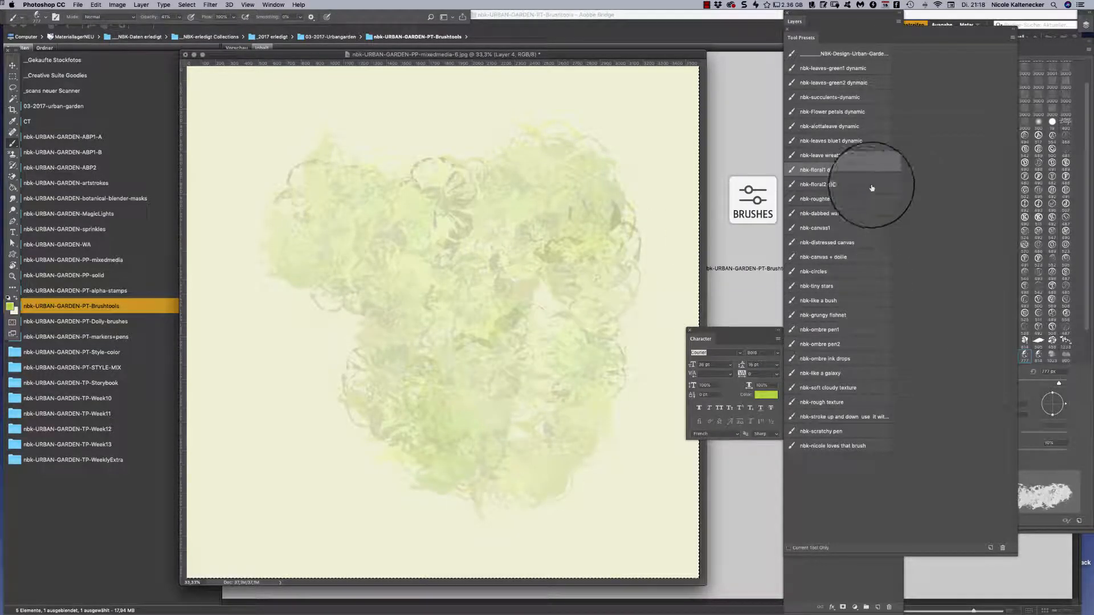
pyautogui.click(845, 186)
pyautogui.moveTo(387, 235)
pyautogui.mouseDown()
pyautogui.moveTo(524, 186)
pyautogui.moveTo(346, 200)
pyautogui.moveTo(254, 321)
pyautogui.moveTo(323, 448)
pyautogui.moveTo(507, 461)
pyautogui.moveTo(587, 232)
pyautogui.moveTo(562, 180)
pyautogui.moveTo(560, 436)
pyautogui.moveTo(547, 452)
pyautogui.moveTo(479, 297)
pyautogui.moveTo(390, 237)
pyautogui.mouseUp()
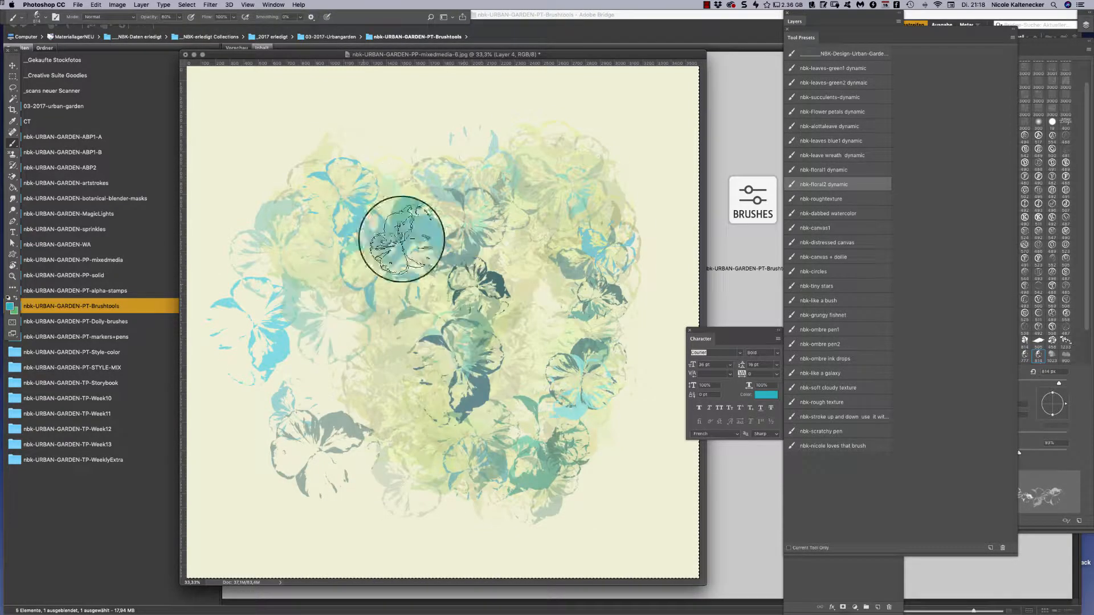
pyautogui.press('Delete')
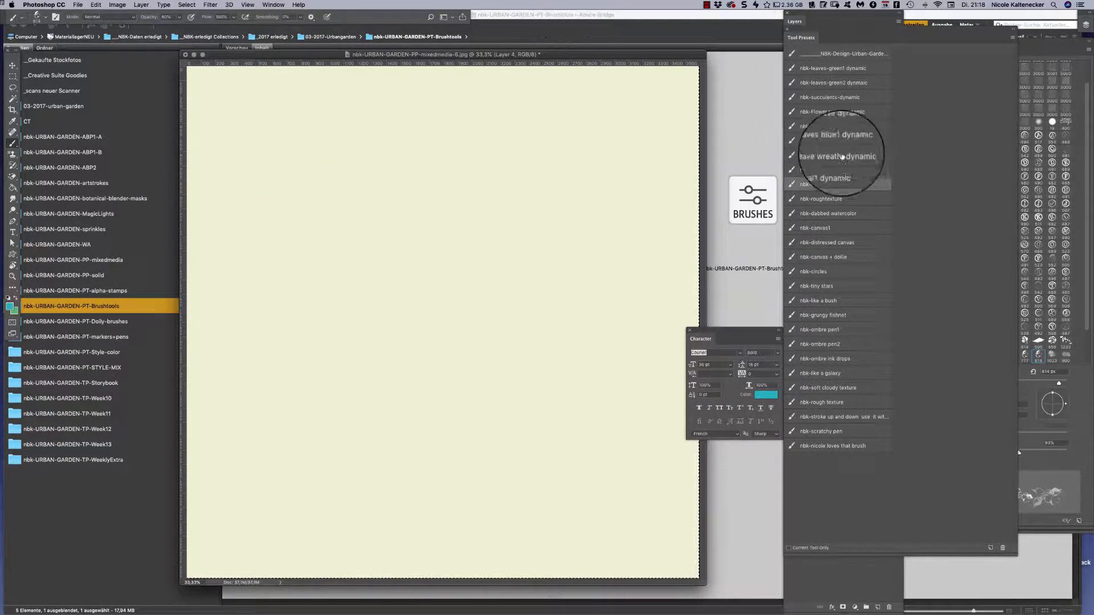
# Paint a nbk-roughtexture sample with nbk-dabbed watercolor strokes over it, and clear the layer
pyautogui.click(843, 199)
pyautogui.moveTo(421, 195)
pyautogui.mouseDown()
pyautogui.moveTo(297, 332)
pyautogui.moveTo(440, 400)
pyautogui.moveTo(515, 202)
pyautogui.moveTo(385, 224)
pyautogui.moveTo(421, 244)
pyautogui.moveTo(501, 371)
pyautogui.moveTo(569, 198)
pyautogui.moveTo(493, 179)
pyautogui.moveTo(548, 239)
pyautogui.moveTo(549, 389)
pyautogui.moveTo(568, 381)
pyautogui.moveTo(495, 357)
pyautogui.moveTo(351, 409)
pyautogui.moveTo(310, 252)
pyautogui.mouseUp()
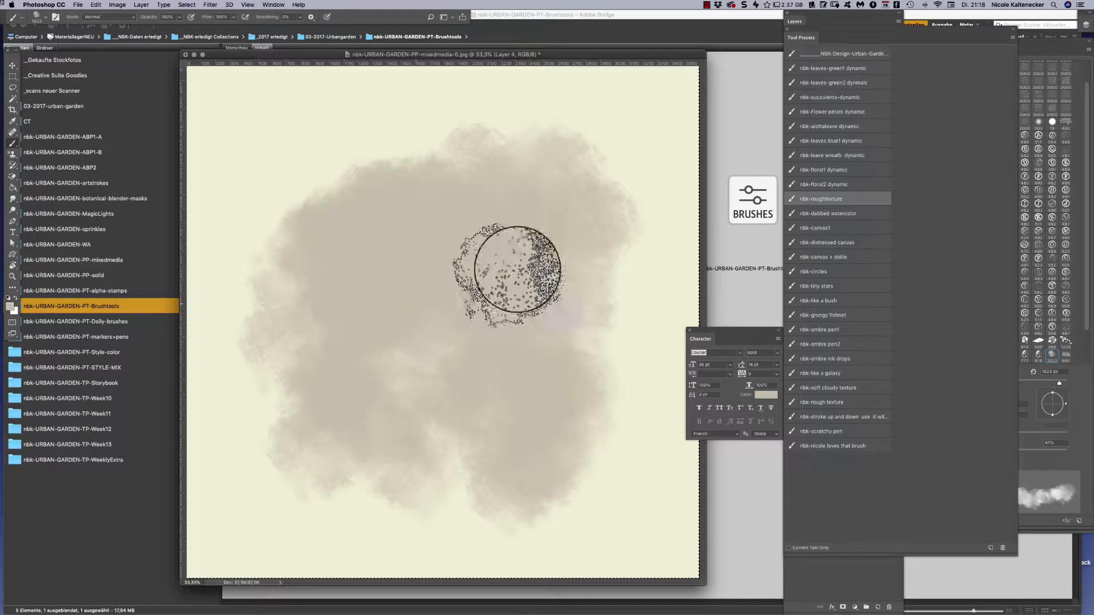
pyautogui.click(828, 213)
pyautogui.moveTo(317, 184); pyautogui.dragTo(426, 306)
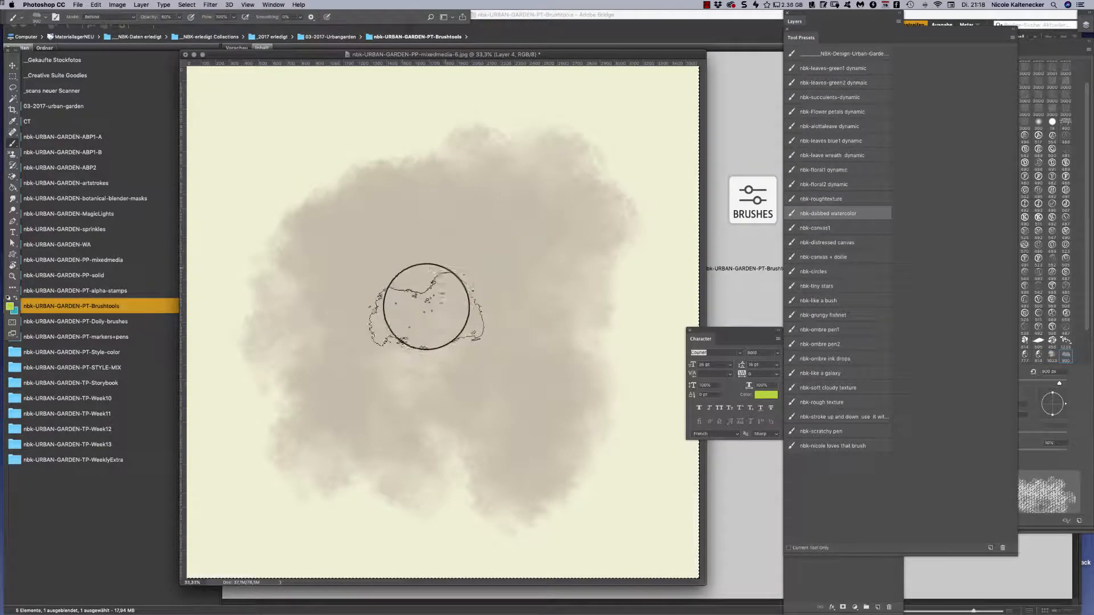
pyautogui.moveTo(506, 318); pyautogui.dragTo(382, 309)
pyautogui.press('Delete')
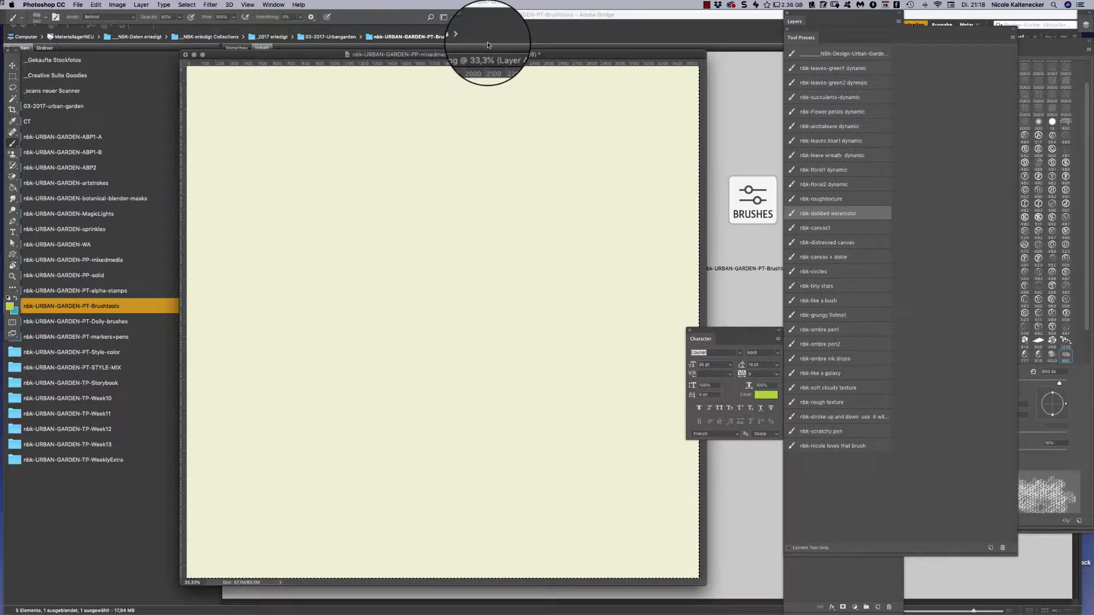
# Paint a blended nbk-dabbed watercolor sample and a nbk-canvas1 texture sample, clearing the layer after each
pyautogui.moveTo(398, 232)
pyautogui.mouseDown()
pyautogui.moveTo(454, 340)
pyautogui.moveTo(486, 352)
pyautogui.moveTo(473, 433)
pyautogui.moveTo(525, 316)
pyautogui.moveTo(559, 379)
pyautogui.moveTo(547, 345)
pyautogui.moveTo(389, 299)
pyautogui.moveTo(351, 328)
pyautogui.moveTo(383, 300)
pyautogui.moveTo(434, 300)
pyautogui.moveTo(428, 287)
pyautogui.moveTo(510, 238)
pyautogui.moveTo(575, 179)
pyautogui.moveTo(619, 200)
pyautogui.moveTo(467, 276)
pyautogui.moveTo(296, 297)
pyautogui.mouseUp()
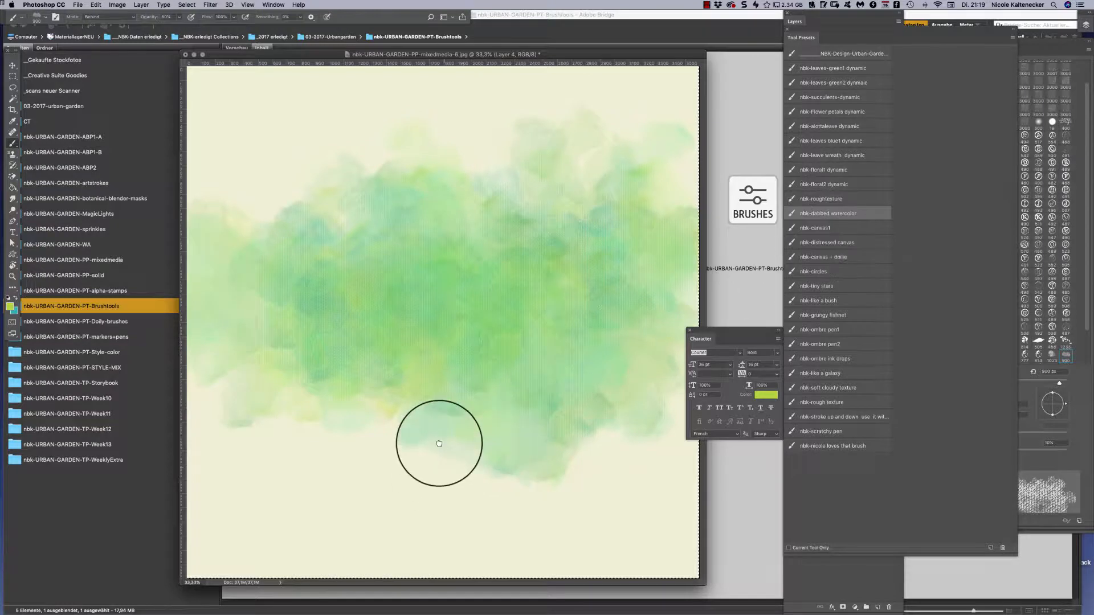
pyautogui.click(820, 228)
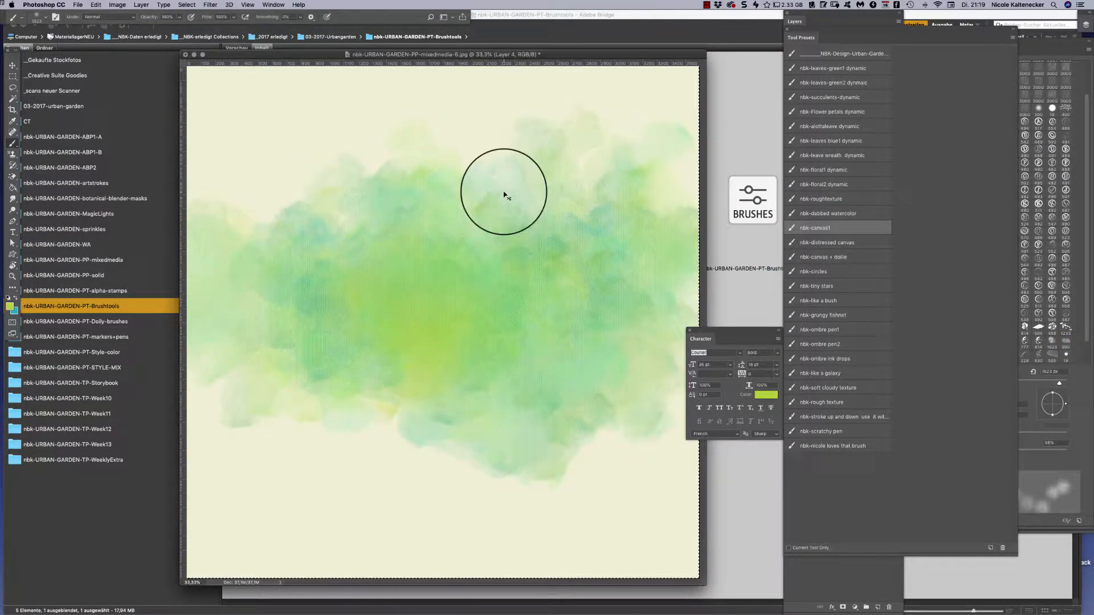
pyautogui.press('Delete')
pyautogui.moveTo(370, 373)
pyautogui.mouseDown()
pyautogui.moveTo(362, 328)
pyautogui.moveTo(419, 346)
pyautogui.moveTo(443, 388)
pyautogui.moveTo(476, 388)
pyautogui.moveTo(551, 345)
pyautogui.moveTo(603, 277)
pyautogui.moveTo(527, 298)
pyautogui.moveTo(526, 224)
pyautogui.mouseUp()
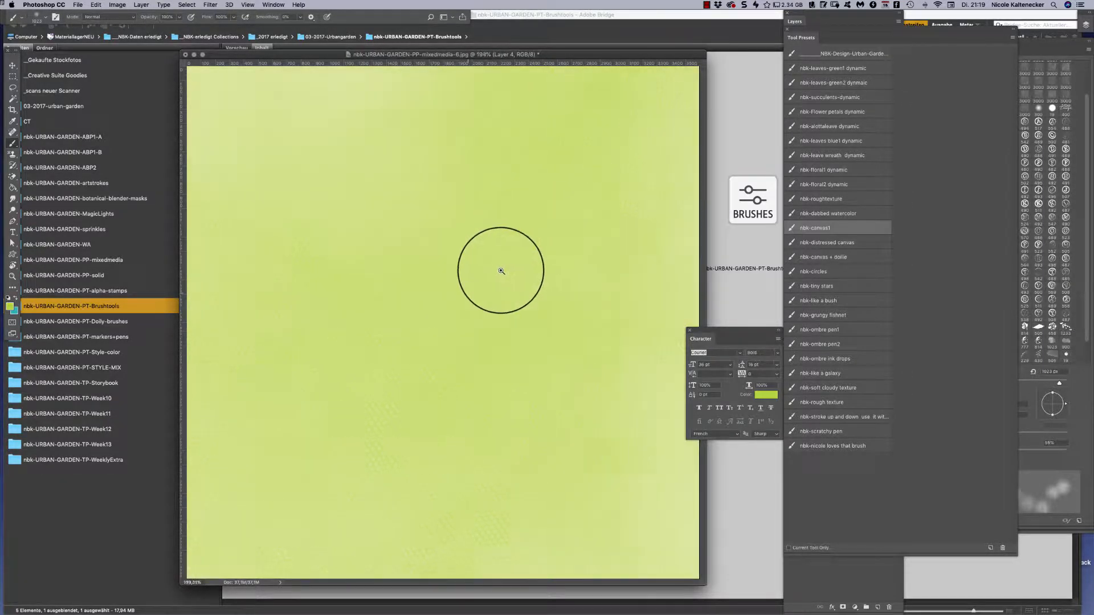
pyautogui.moveTo(501, 271)
pyautogui.mouseDown()
pyautogui.moveTo(494, 286)
pyautogui.moveTo(511, 249)
pyautogui.moveTo(448, 343)
pyautogui.mouseUp()
pyautogui.press('super+a')
pyautogui.press('Delete')
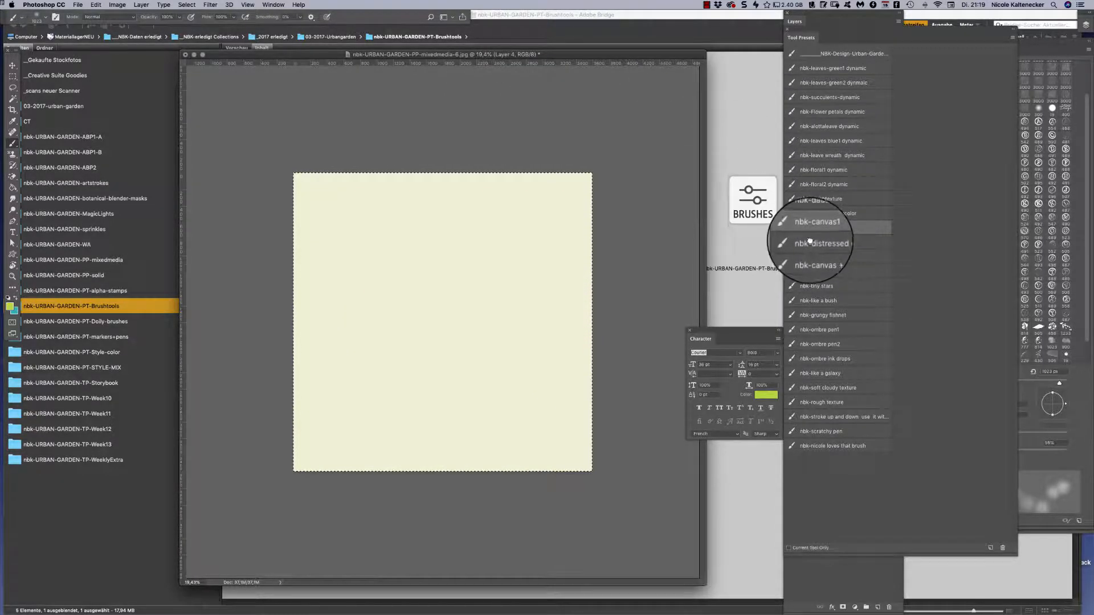
# Paint green samples with the nbk-distressed canvas and nbk-canvas + dolie presets, and clear them from the layer
pyautogui.click(810, 242)
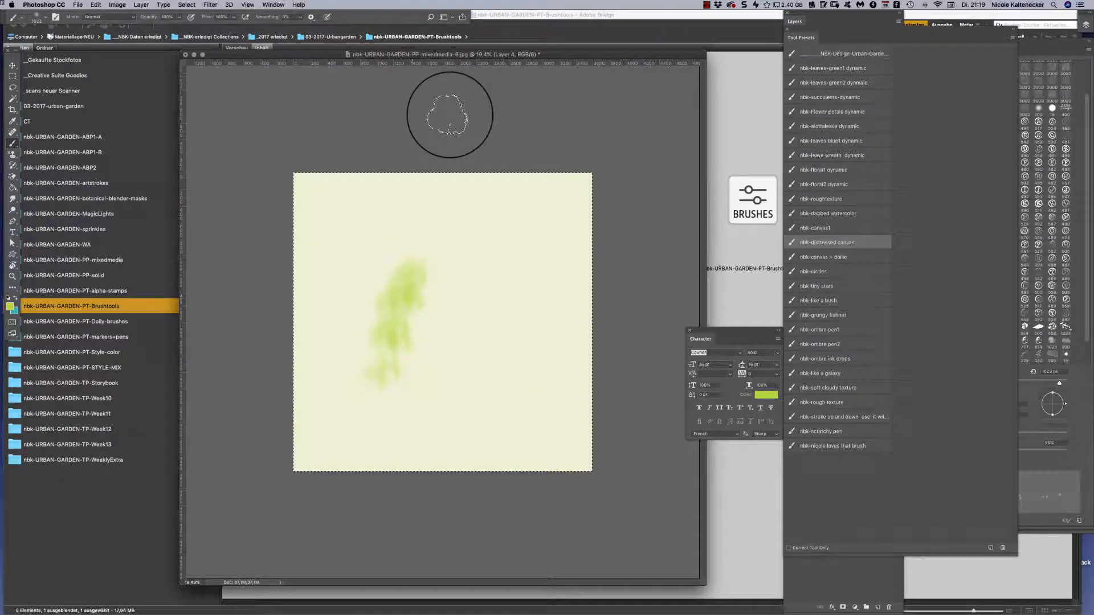
pyautogui.press('super+plus')
pyautogui.press('super+plus')
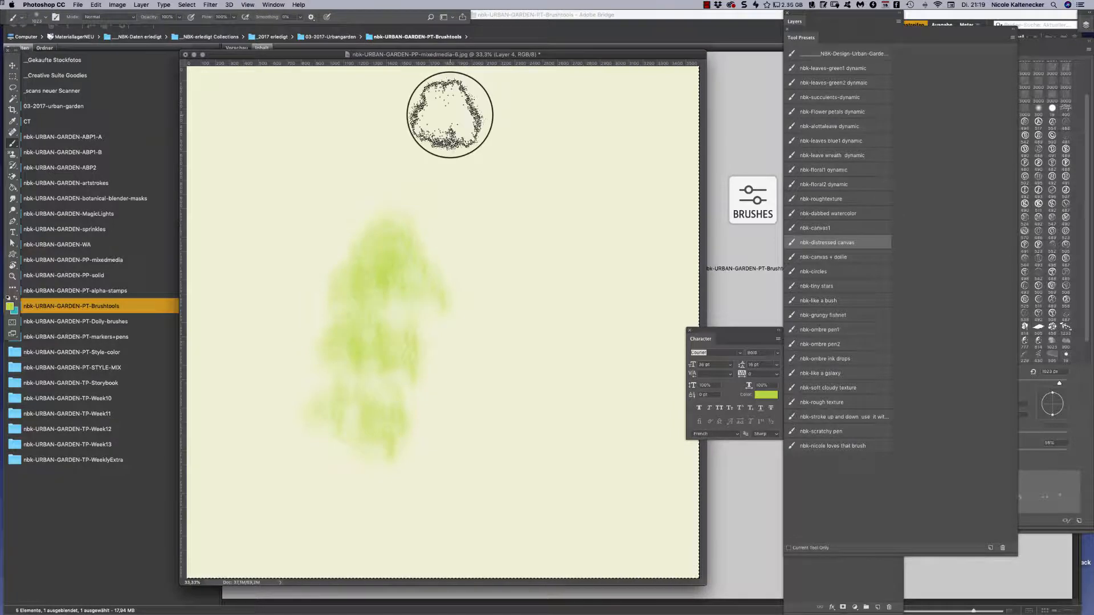
pyautogui.moveTo(464, 288)
pyautogui.mouseDown()
pyautogui.moveTo(560, 310)
pyautogui.moveTo(629, 310)
pyautogui.moveTo(641, 251)
pyautogui.moveTo(494, 250)
pyautogui.moveTo(608, 187)
pyautogui.mouseUp()
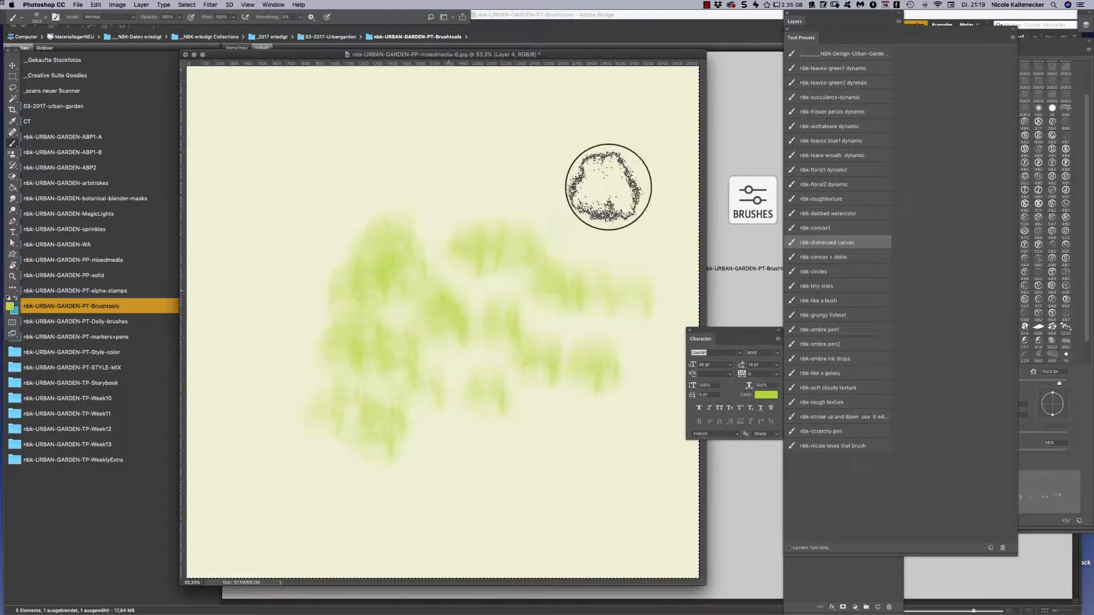
pyautogui.click(830, 257)
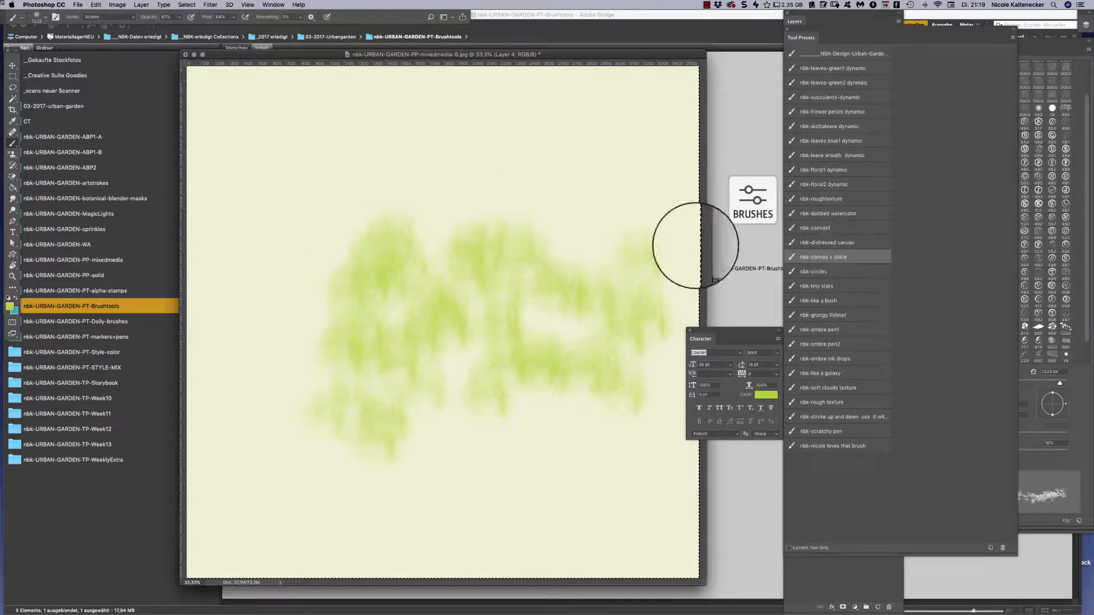
pyautogui.moveTo(445, 260)
pyautogui.mouseDown()
pyautogui.moveTo(572, 278)
pyautogui.moveTo(577, 235)
pyautogui.mouseUp()
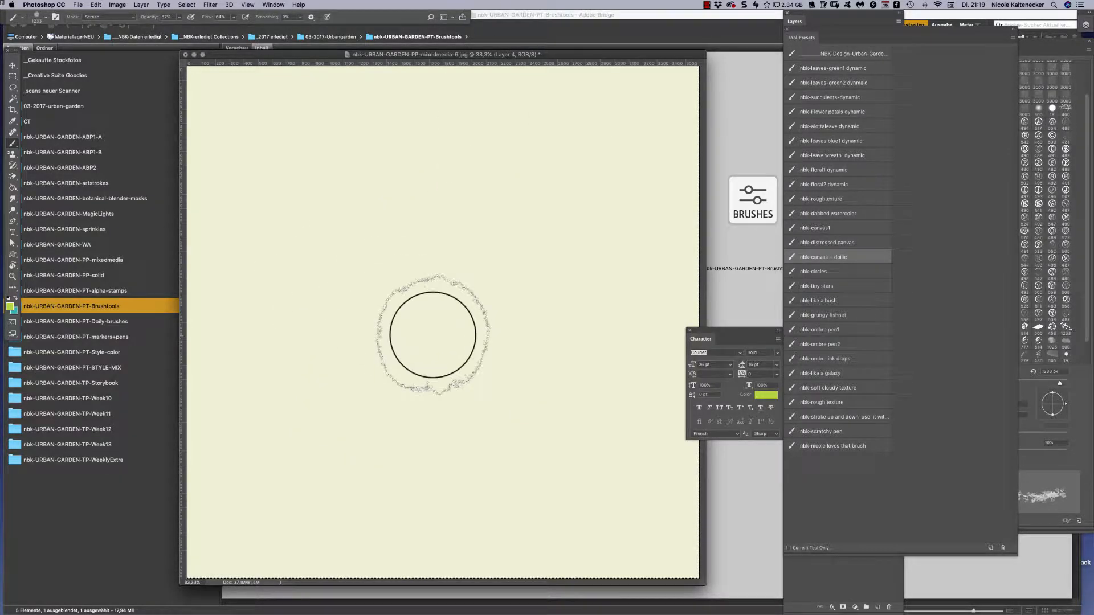
# Paint a large textured patch with nbk-canvas + dolie, swapping foreground and background colours to layer green and turquoise strokes
pyautogui.moveTo(427, 330)
pyautogui.mouseDown()
pyautogui.moveTo(402, 351)
pyautogui.moveTo(482, 337)
pyautogui.moveTo(595, 241)
pyautogui.moveTo(626, 293)
pyautogui.moveTo(591, 269)
pyautogui.moveTo(479, 362)
pyautogui.mouseUp()
pyautogui.press('x')
pyautogui.moveTo(408, 259)
pyautogui.mouseDown()
pyautogui.moveTo(600, 298)
pyautogui.moveTo(416, 245)
pyautogui.moveTo(264, 274)
pyautogui.moveTo(398, 166)
pyautogui.moveTo(415, 244)
pyautogui.moveTo(397, 176)
pyautogui.moveTo(557, 214)
pyautogui.moveTo(605, 391)
pyautogui.moveTo(439, 427)
pyautogui.moveTo(312, 296)
pyautogui.moveTo(403, 281)
pyautogui.mouseUp()
pyautogui.press('x')
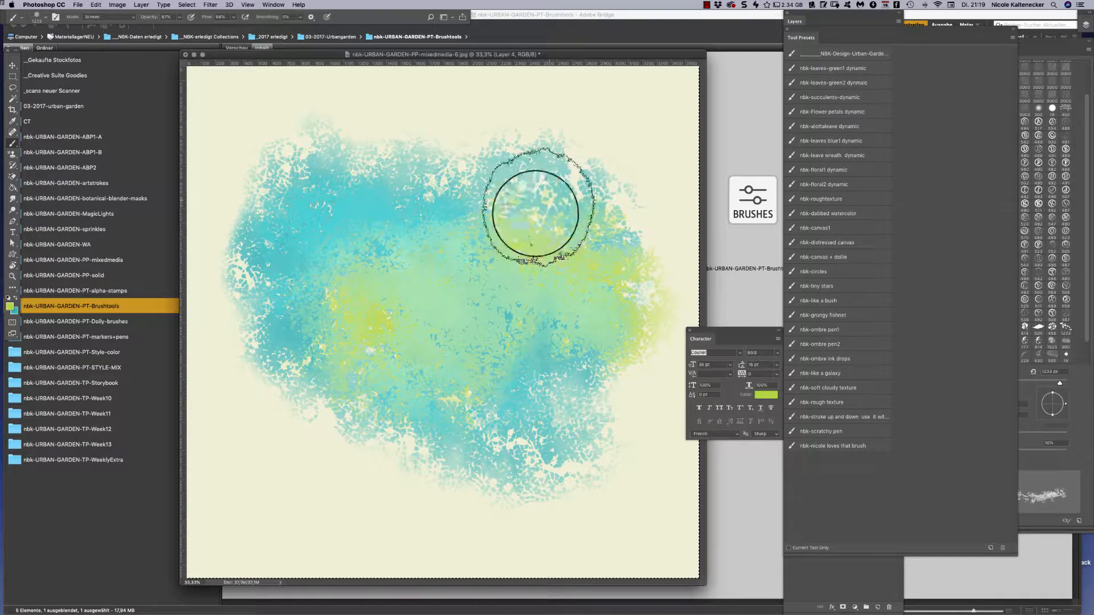
pyautogui.moveTo(532, 207)
pyautogui.mouseDown()
pyautogui.moveTo(586, 269)
pyautogui.moveTo(547, 220)
pyautogui.mouseUp()
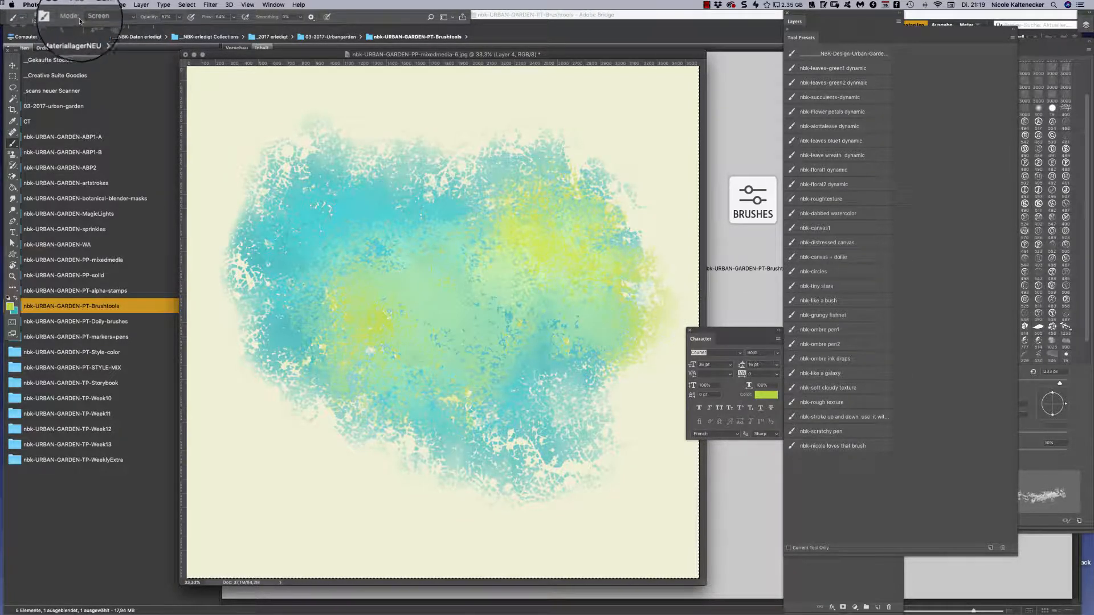
# Set the brush blending mode to Normal and paint green strokes over the textured patch
pyautogui.click(91, 16)
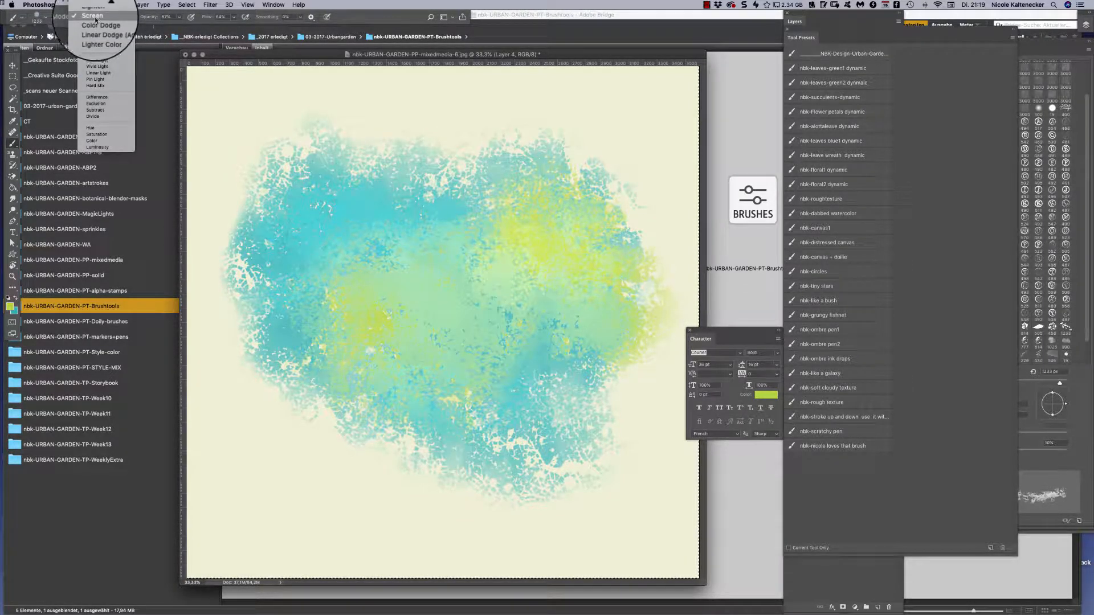
pyautogui.moveTo(95, 7)
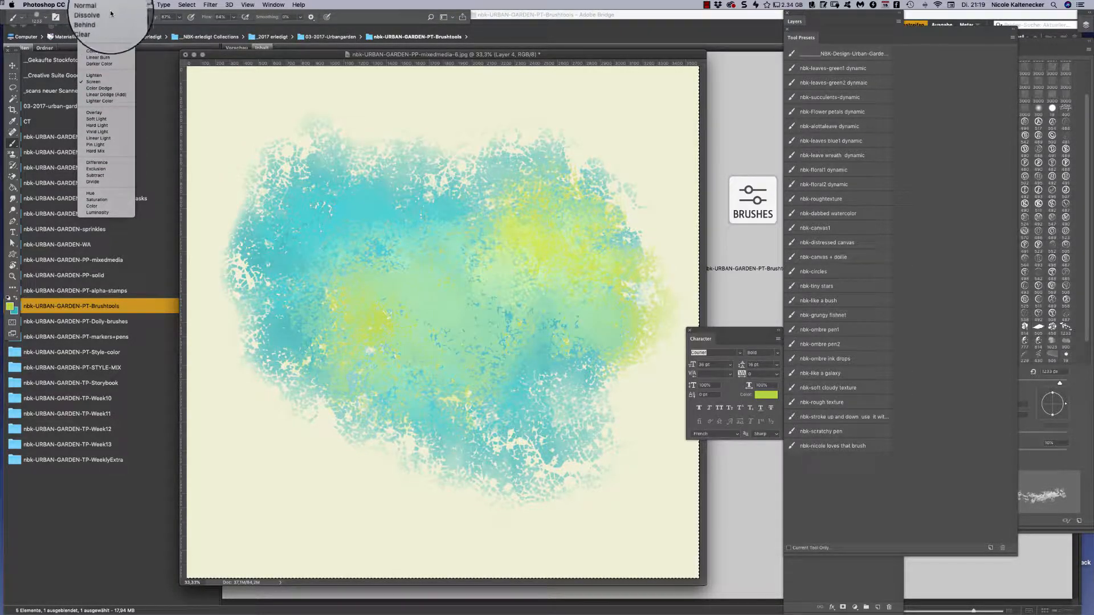
pyautogui.click(111, 13)
pyautogui.moveTo(444, 244)
pyautogui.mouseDown()
pyautogui.moveTo(399, 266)
pyautogui.moveTo(360, 335)
pyautogui.moveTo(387, 397)
pyautogui.moveTo(486, 413)
pyautogui.moveTo(527, 462)
pyautogui.moveTo(546, 467)
pyautogui.moveTo(519, 334)
pyautogui.moveTo(528, 236)
pyautogui.moveTo(399, 183)
pyautogui.mouseUp()
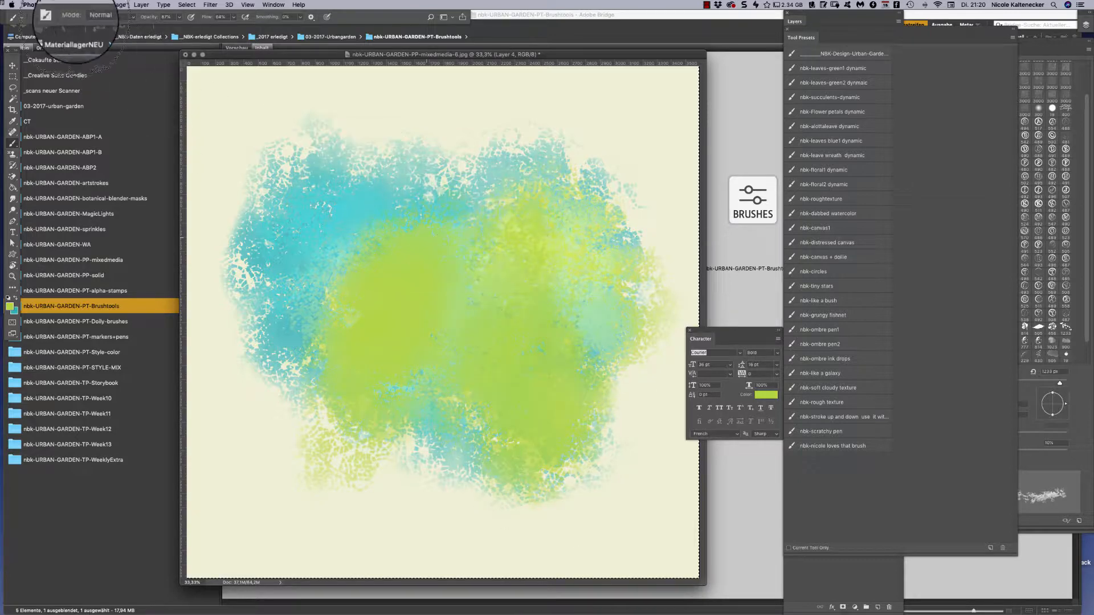
# Set the brush mode to Overlay, paint green strokes across the turquoise and green patch, and clear the layer
pyautogui.click(97, 17)
pyautogui.click(97, 121)
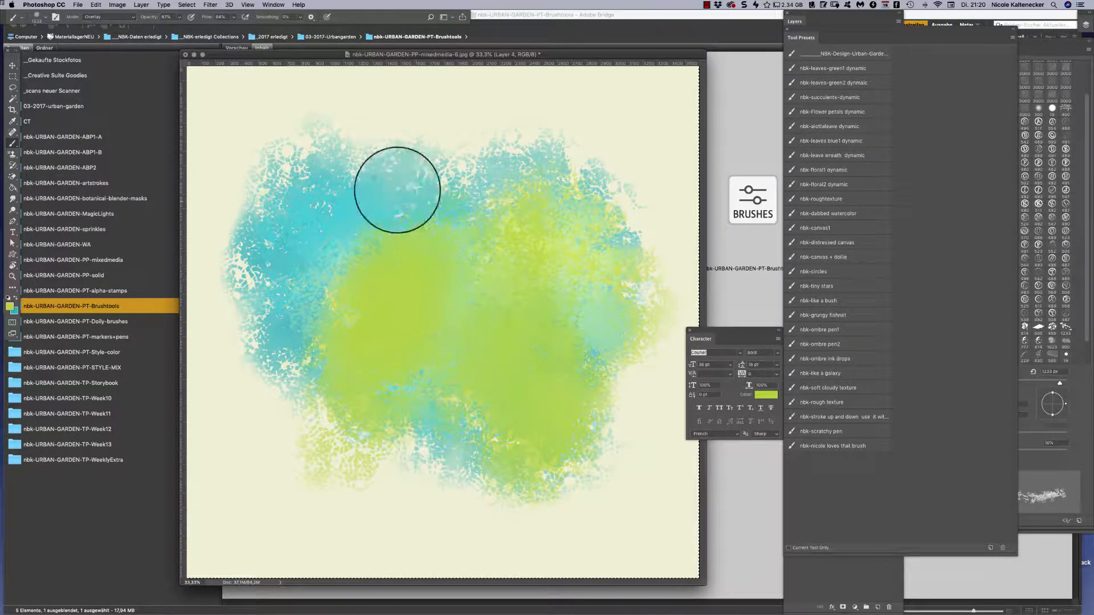
pyautogui.moveTo(391, 183)
pyautogui.mouseDown()
pyautogui.moveTo(327, 252)
pyautogui.moveTo(360, 297)
pyautogui.moveTo(453, 300)
pyautogui.moveTo(511, 317)
pyautogui.moveTo(523, 297)
pyautogui.moveTo(473, 245)
pyautogui.moveTo(506, 367)
pyautogui.moveTo(470, 469)
pyautogui.moveTo(423, 409)
pyautogui.moveTo(379, 322)
pyautogui.moveTo(333, 272)
pyautogui.moveTo(367, 374)
pyautogui.moveTo(293, 359)
pyautogui.mouseUp()
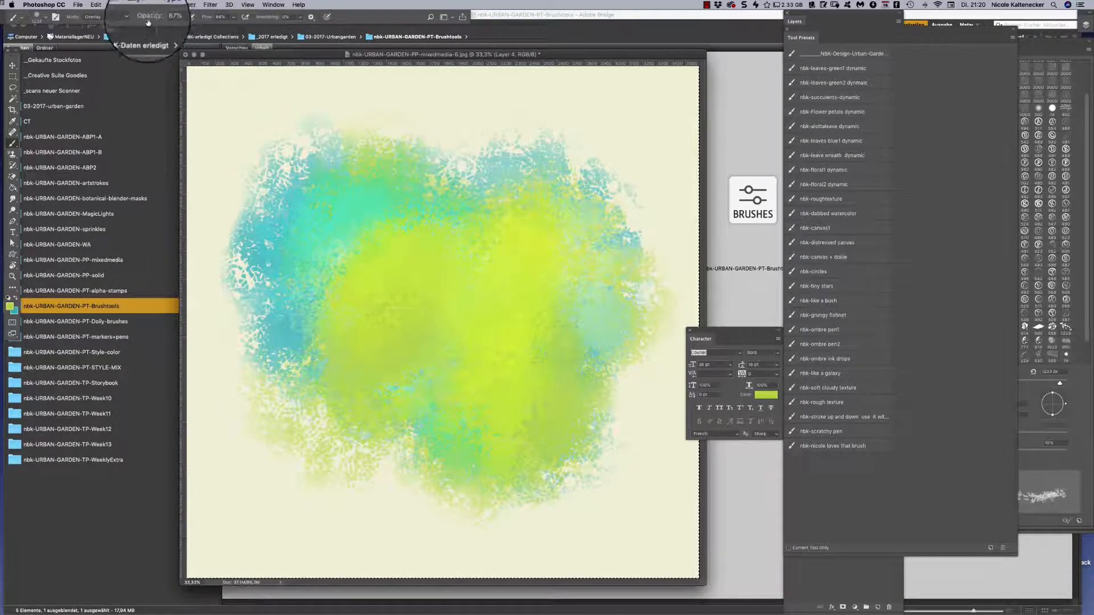
pyautogui.click(105, 16)
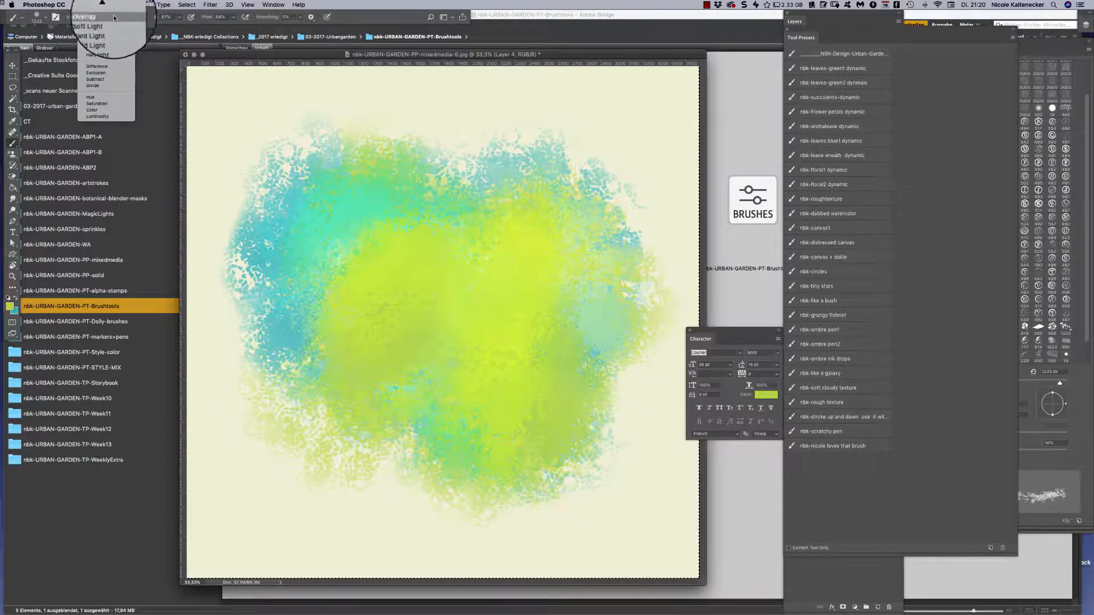
pyautogui.click(270, 126)
pyautogui.moveTo(496, 213)
pyautogui.mouseDown()
pyautogui.moveTo(520, 207)
pyautogui.moveTo(570, 398)
pyautogui.mouseUp()
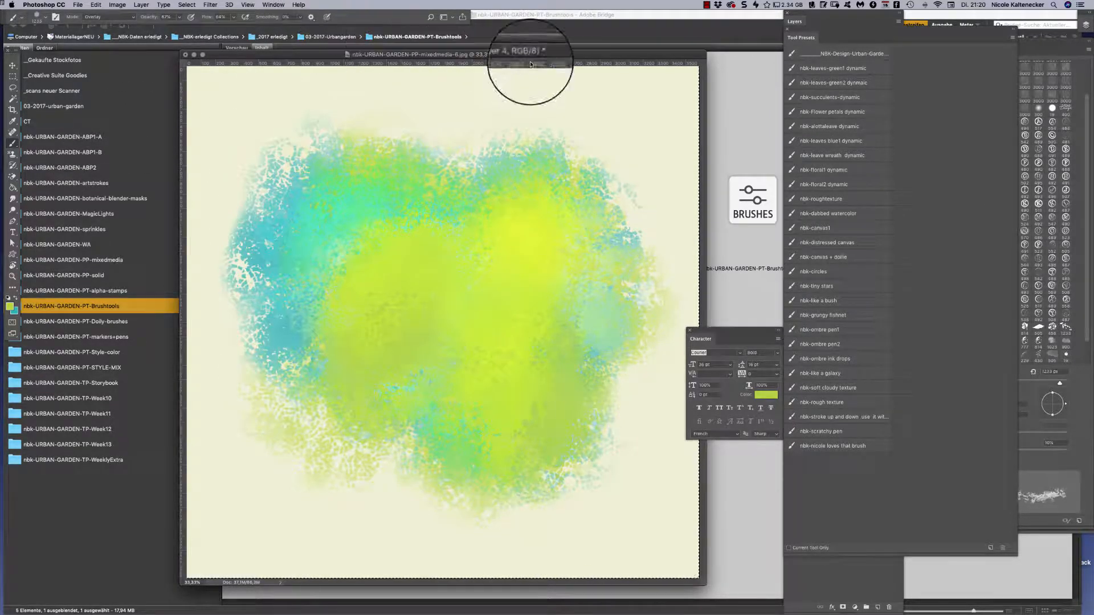
pyautogui.press('BackSpace')
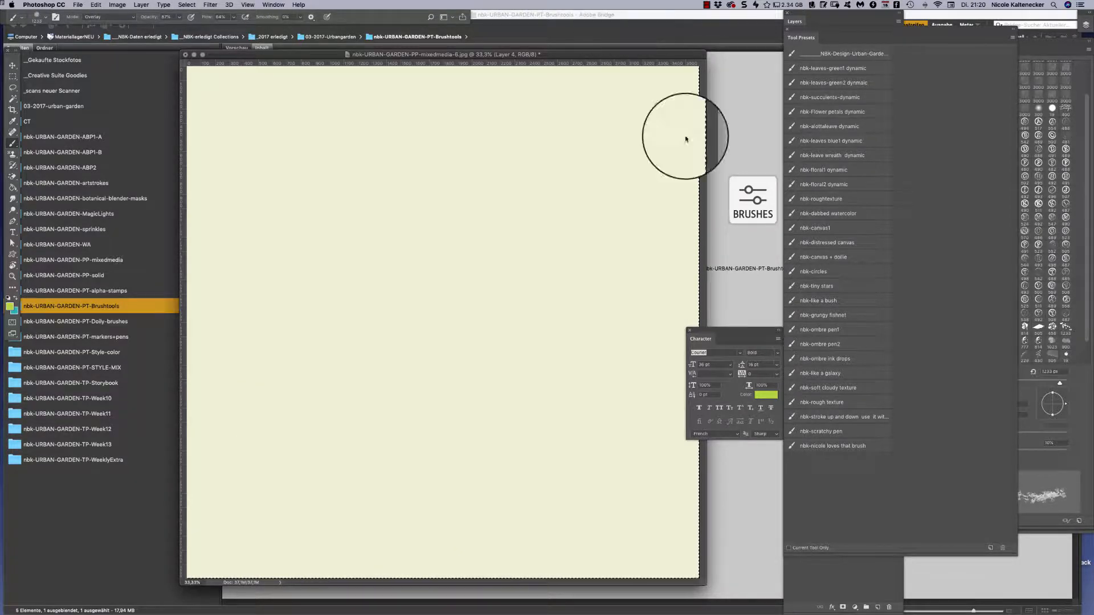
# Paint a sample with the nbk-circles preset, switch to nbk-tiny stars, and clear the layer
pyautogui.click(826, 272)
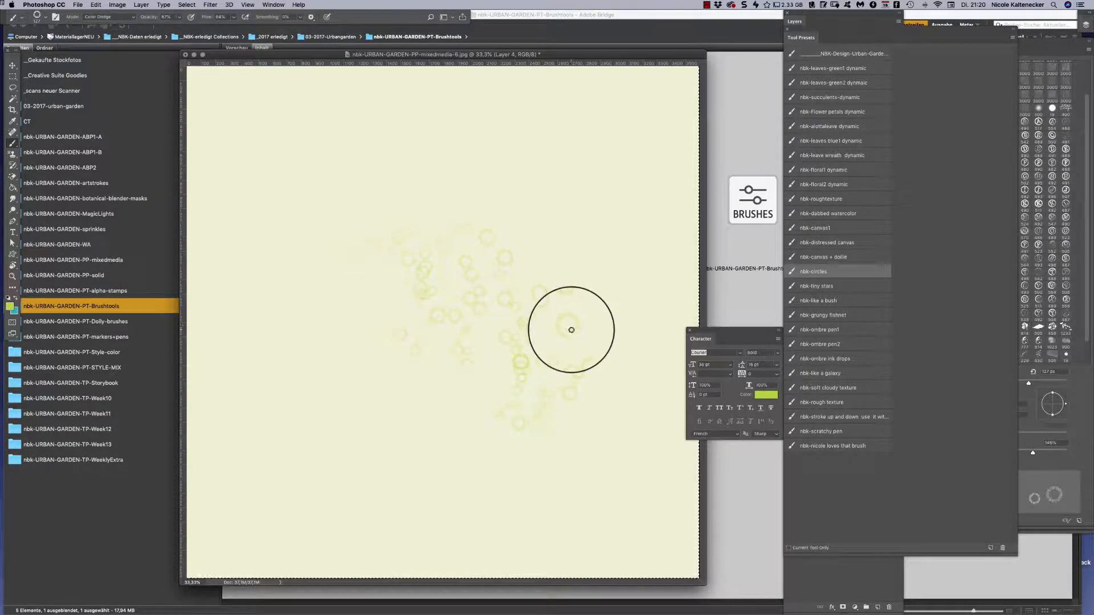
pyautogui.moveTo(389, 373)
pyautogui.mouseDown()
pyautogui.moveTo(523, 310)
pyautogui.moveTo(559, 197)
pyautogui.moveTo(355, 217)
pyautogui.moveTo(406, 259)
pyautogui.moveTo(411, 431)
pyautogui.moveTo(586, 393)
pyautogui.moveTo(577, 368)
pyautogui.moveTo(339, 264)
pyautogui.moveTo(450, 234)
pyautogui.moveTo(575, 245)
pyautogui.mouseUp()
pyautogui.click(825, 287)
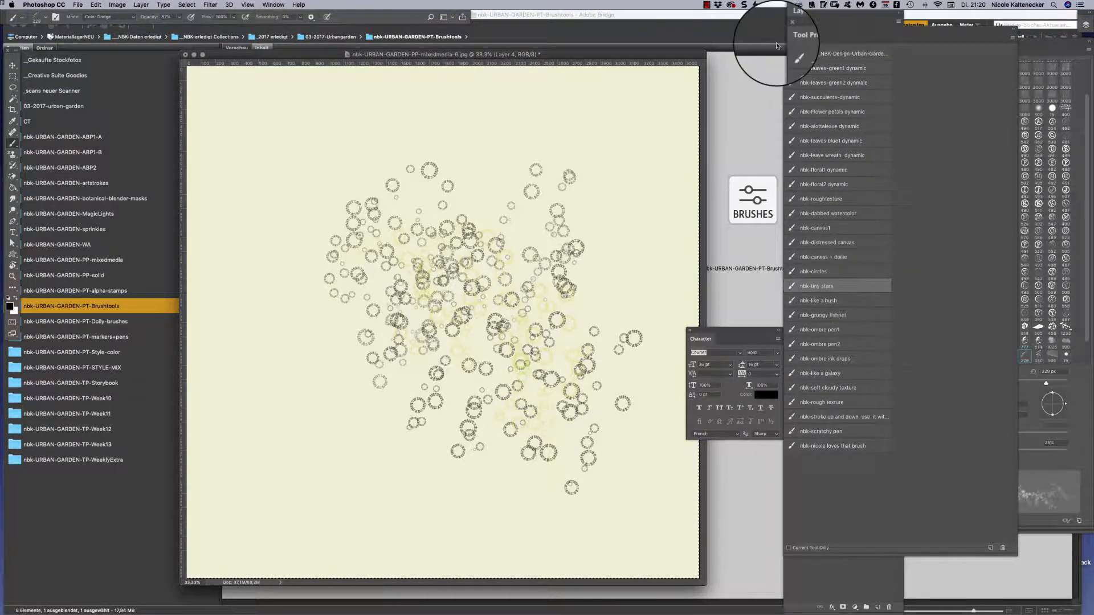
pyautogui.press('Delete')
# Paint tiny stars samples at the current and an enlarged brush size of about 1200 px, and clear the layer
pyautogui.moveTo(378, 269)
pyautogui.mouseDown()
pyautogui.moveTo(395, 290)
pyautogui.moveTo(360, 334)
pyautogui.moveTo(342, 403)
pyautogui.moveTo(476, 344)
pyautogui.moveTo(495, 272)
pyautogui.moveTo(465, 285)
pyautogui.moveTo(519, 243)
pyautogui.moveTo(543, 289)
pyautogui.moveTo(518, 277)
pyautogui.moveTo(448, 403)
pyautogui.moveTo(445, 290)
pyautogui.moveTo(468, 295)
pyautogui.moveTo(478, 268)
pyautogui.mouseUp()
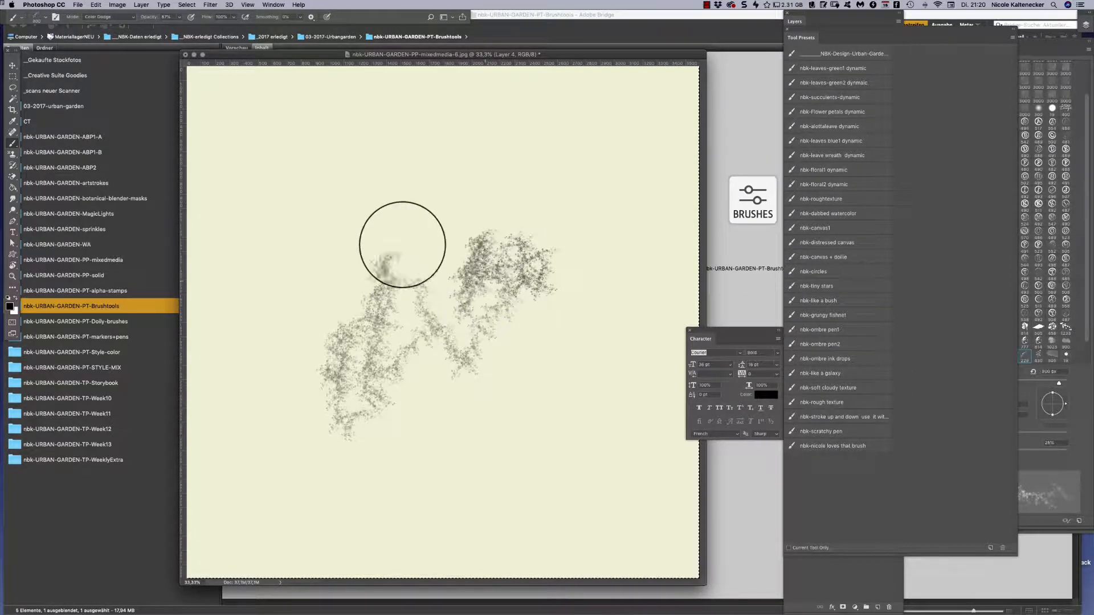
pyautogui.press(']')
pyautogui.press(']')
pyautogui.press(']')
pyautogui.press(']')
pyautogui.moveTo(491, 210)
pyautogui.mouseDown()
pyautogui.moveTo(469, 198)
pyautogui.moveTo(443, 216)
pyautogui.moveTo(409, 196)
pyautogui.moveTo(384, 219)
pyautogui.moveTo(359, 289)
pyautogui.moveTo(455, 367)
pyautogui.moveTo(477, 429)
pyautogui.moveTo(579, 269)
pyautogui.mouseUp()
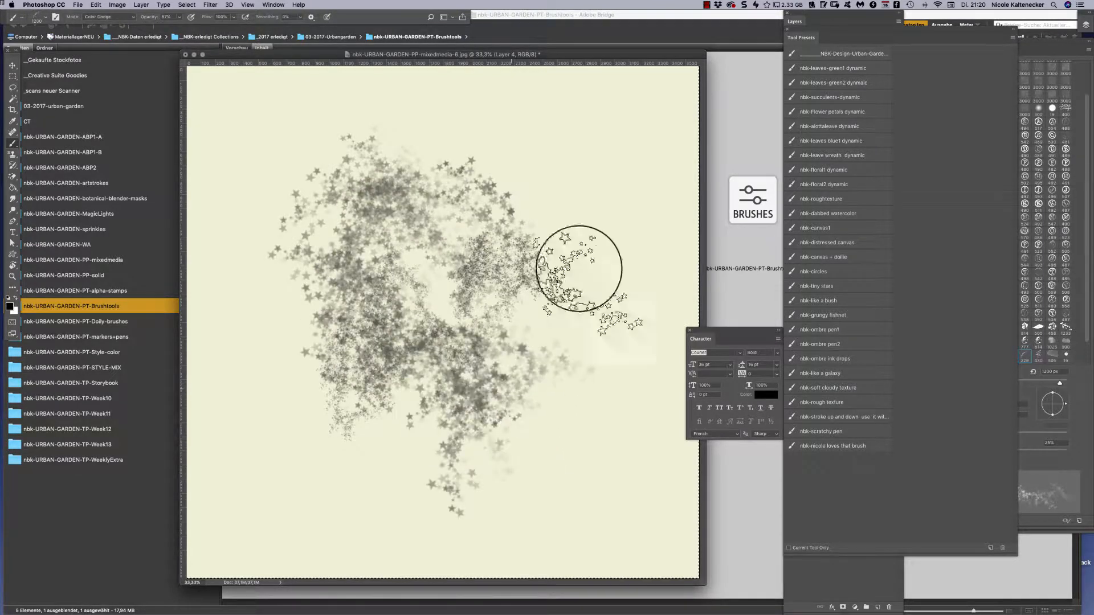
pyautogui.moveTo(604, 228)
pyautogui.mouseDown()
pyautogui.moveTo(572, 241)
pyautogui.moveTo(554, 386)
pyautogui.moveTo(551, 308)
pyautogui.moveTo(570, 389)
pyautogui.moveTo(483, 388)
pyautogui.moveTo(335, 345)
pyautogui.moveTo(299, 386)
pyautogui.moveTo(422, 405)
pyautogui.moveTo(380, 402)
pyautogui.moveTo(394, 442)
pyautogui.mouseUp()
pyautogui.press('Delete')
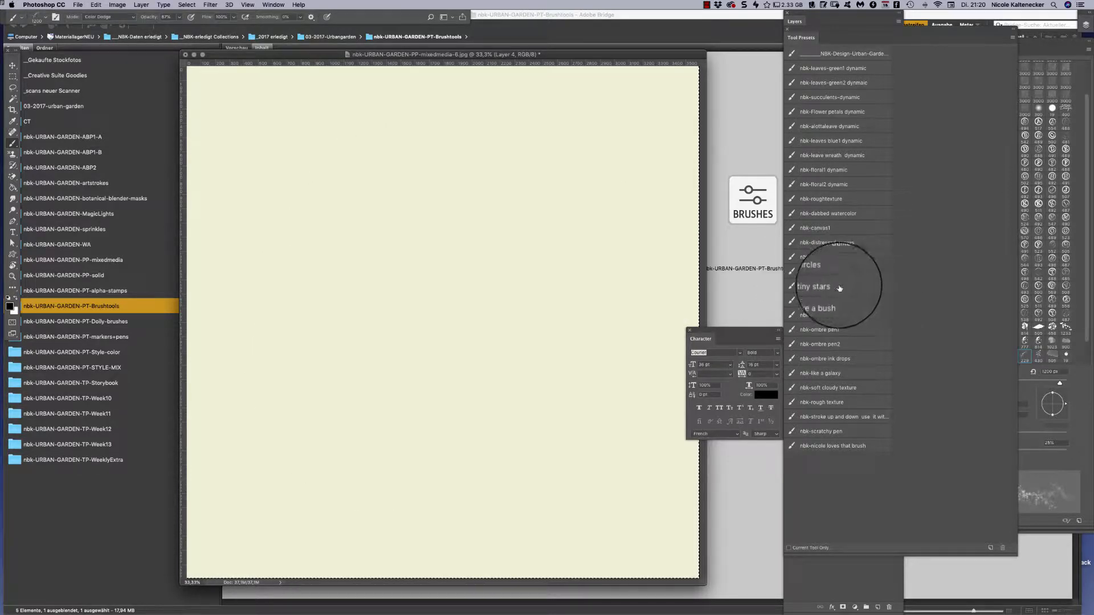
# Paint a black sample with nbk-like a bush, and add foliage strokes in a dark green foreground colour
pyautogui.click(837, 300)
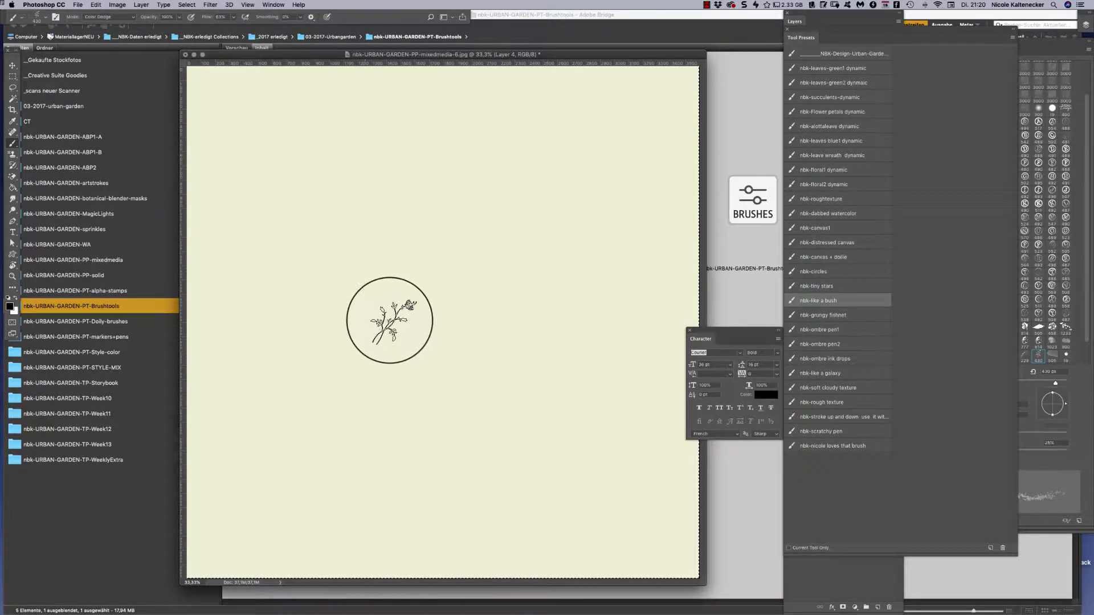
pyautogui.moveTo(458, 305)
pyautogui.mouseDown()
pyautogui.moveTo(431, 303)
pyautogui.moveTo(462, 295)
pyautogui.moveTo(471, 274)
pyautogui.moveTo(439, 245)
pyautogui.moveTo(409, 265)
pyautogui.moveTo(439, 265)
pyautogui.moveTo(492, 224)
pyautogui.moveTo(526, 237)
pyautogui.moveTo(495, 263)
pyautogui.moveTo(462, 225)
pyautogui.moveTo(401, 231)
pyautogui.moveTo(412, 203)
pyautogui.moveTo(434, 215)
pyautogui.moveTo(474, 187)
pyautogui.moveTo(478, 215)
pyautogui.moveTo(449, 211)
pyautogui.moveTo(462, 285)
pyautogui.moveTo(488, 298)
pyautogui.moveTo(479, 386)
pyautogui.moveTo(467, 335)
pyautogui.mouseUp()
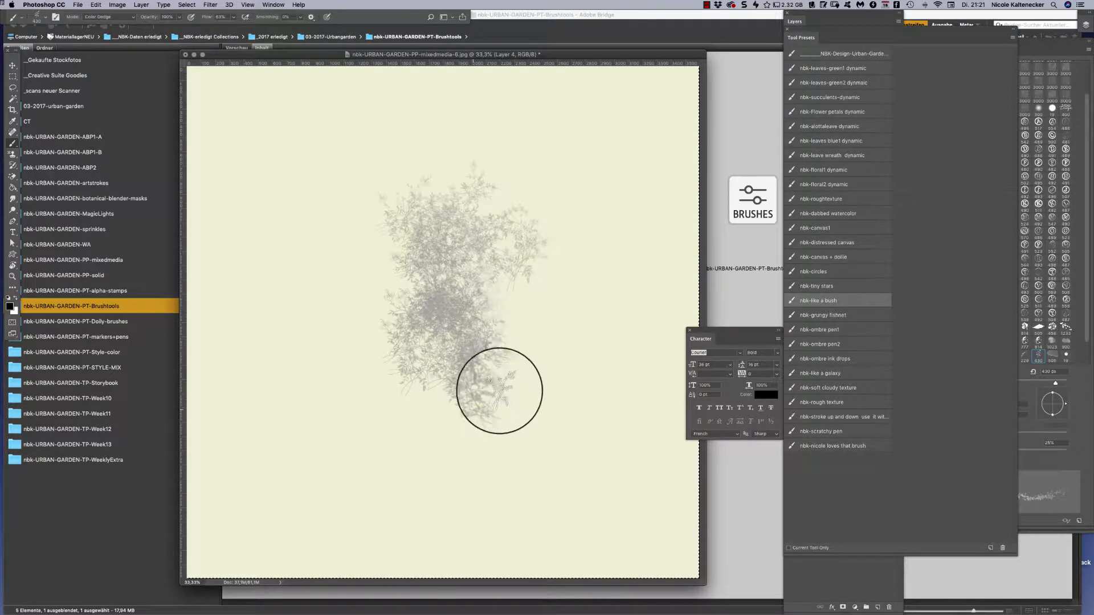
pyautogui.click(10, 307)
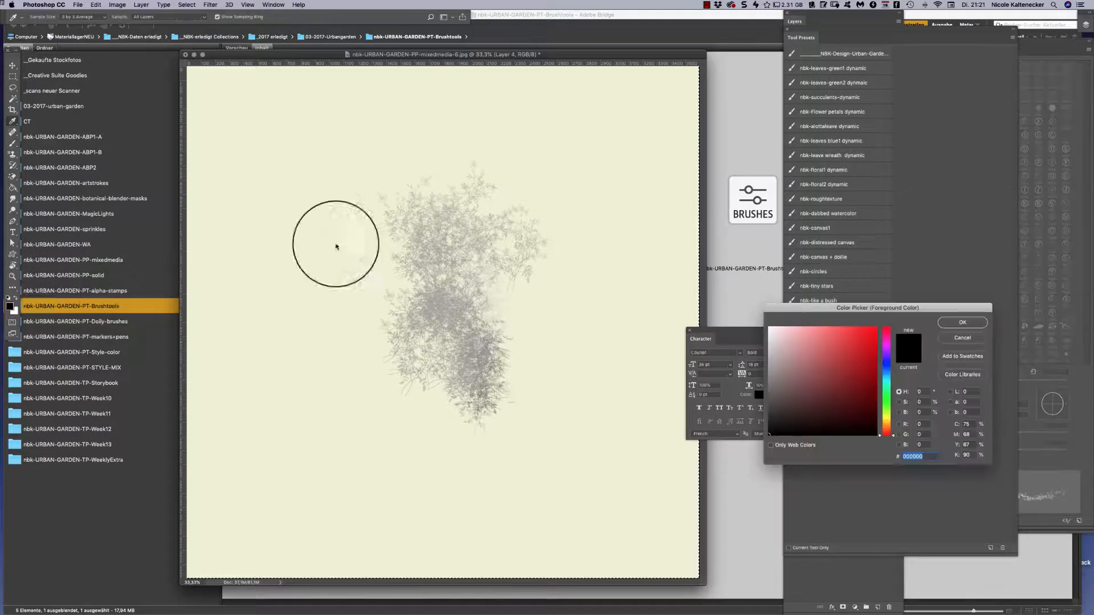
pyautogui.click(823, 356)
pyautogui.click(522, 305)
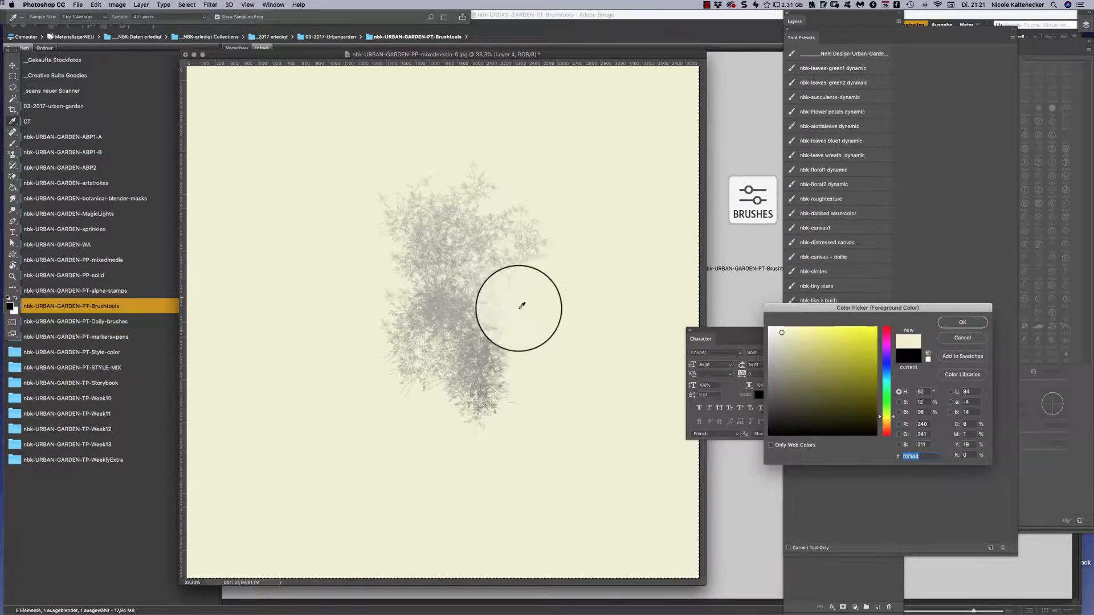
pyautogui.moveTo(583, 327); pyautogui.dragTo(891, 380)
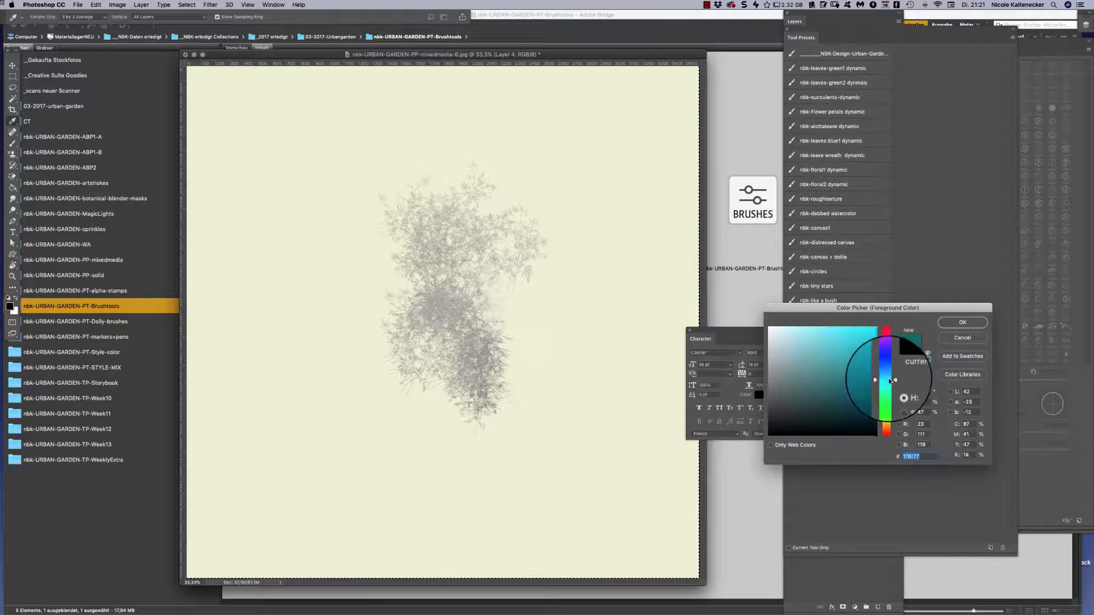
pyautogui.click(975, 322)
pyautogui.moveTo(469, 289)
pyautogui.mouseDown()
pyautogui.moveTo(506, 217)
pyautogui.moveTo(537, 204)
pyautogui.moveTo(498, 206)
pyautogui.moveTo(379, 160)
pyautogui.moveTo(406, 222)
pyautogui.moveTo(382, 229)
pyautogui.mouseUp()
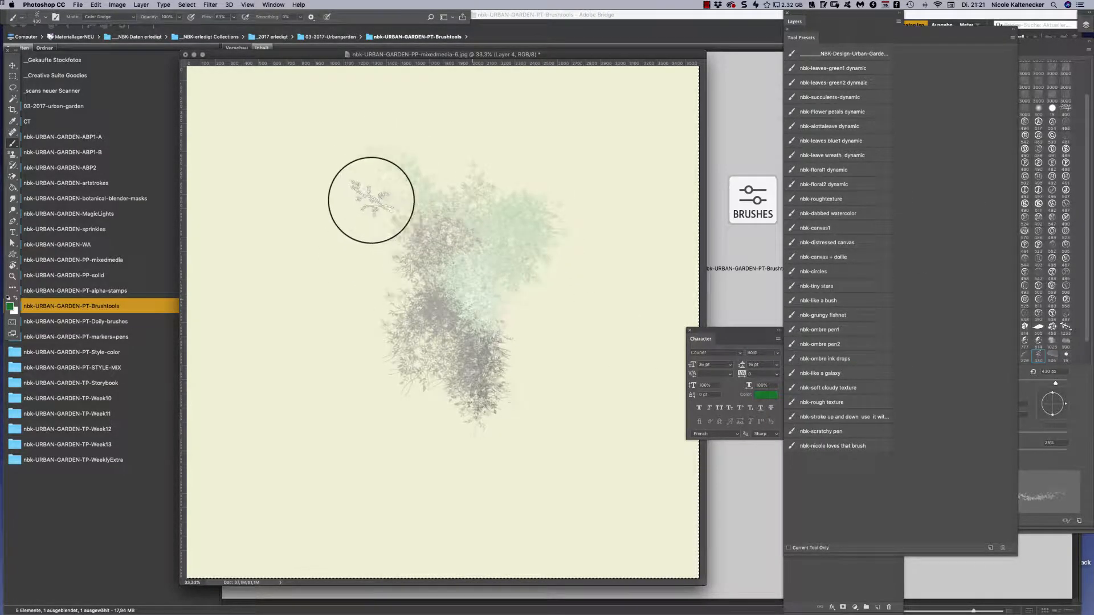
# Set the brush mode to Multiply and layer more green bush strokes around and over the foliage sample
pyautogui.click(116, 17)
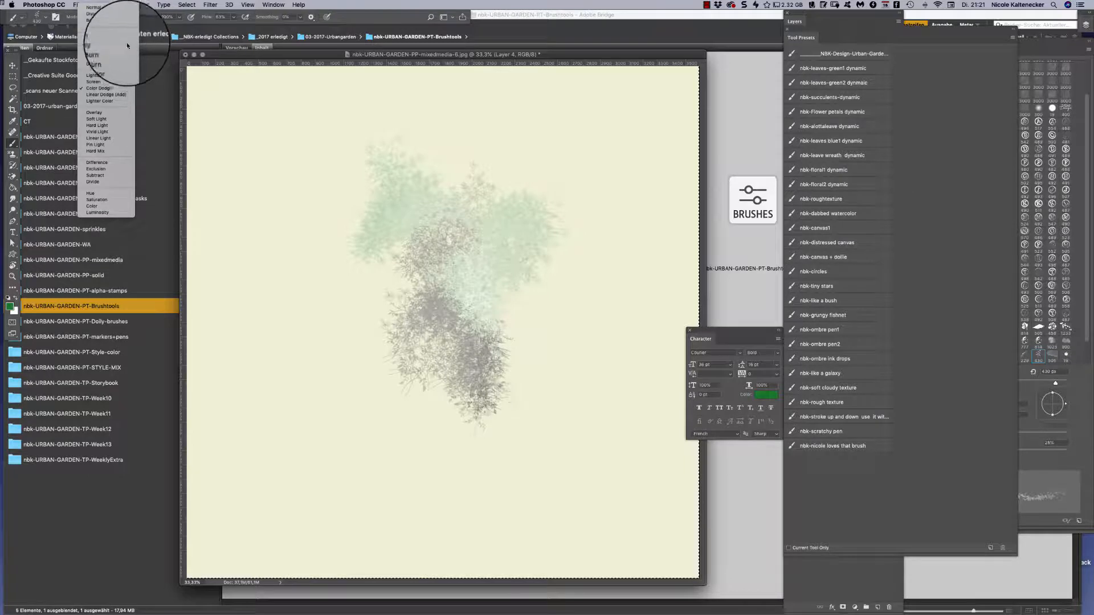
pyautogui.click(126, 42)
pyautogui.moveTo(436, 286)
pyautogui.mouseDown()
pyautogui.moveTo(353, 222)
pyautogui.moveTo(401, 262)
pyautogui.moveTo(417, 261)
pyautogui.moveTo(402, 286)
pyautogui.moveTo(407, 338)
pyautogui.moveTo(397, 382)
pyautogui.moveTo(343, 334)
pyautogui.moveTo(416, 336)
pyautogui.moveTo(468, 403)
pyautogui.moveTo(482, 404)
pyautogui.moveTo(516, 372)
pyautogui.moveTo(508, 361)
pyautogui.moveTo(482, 368)
pyautogui.moveTo(452, 303)
pyautogui.moveTo(429, 322)
pyautogui.moveTo(452, 244)
pyautogui.mouseUp()
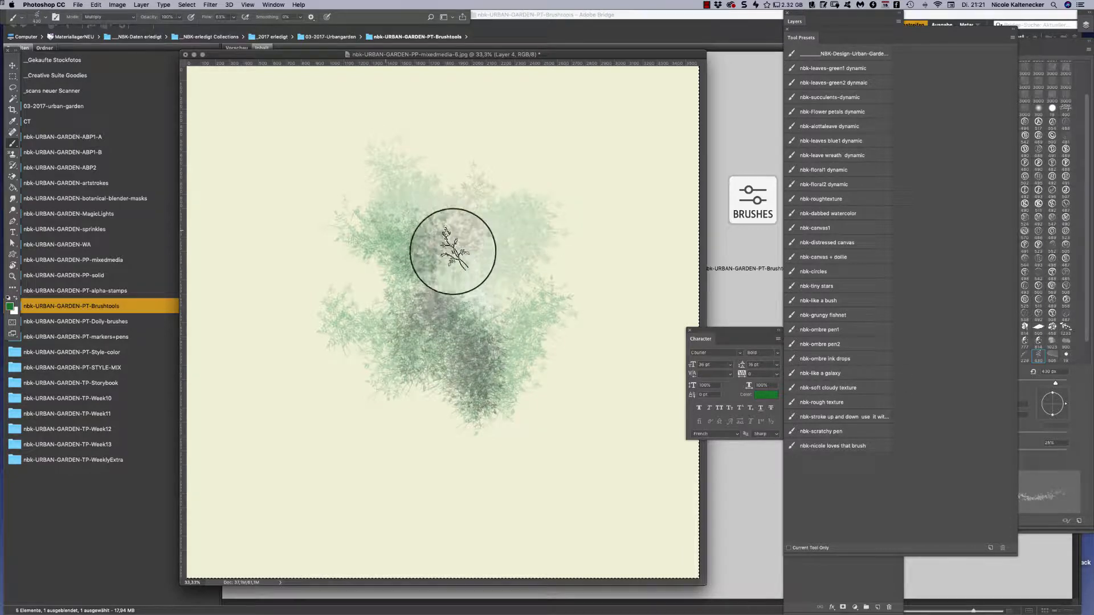
# Set the brush mode to Overlay, paint green bush strokes across the foliage sample, and clear the layer
pyautogui.click(104, 18)
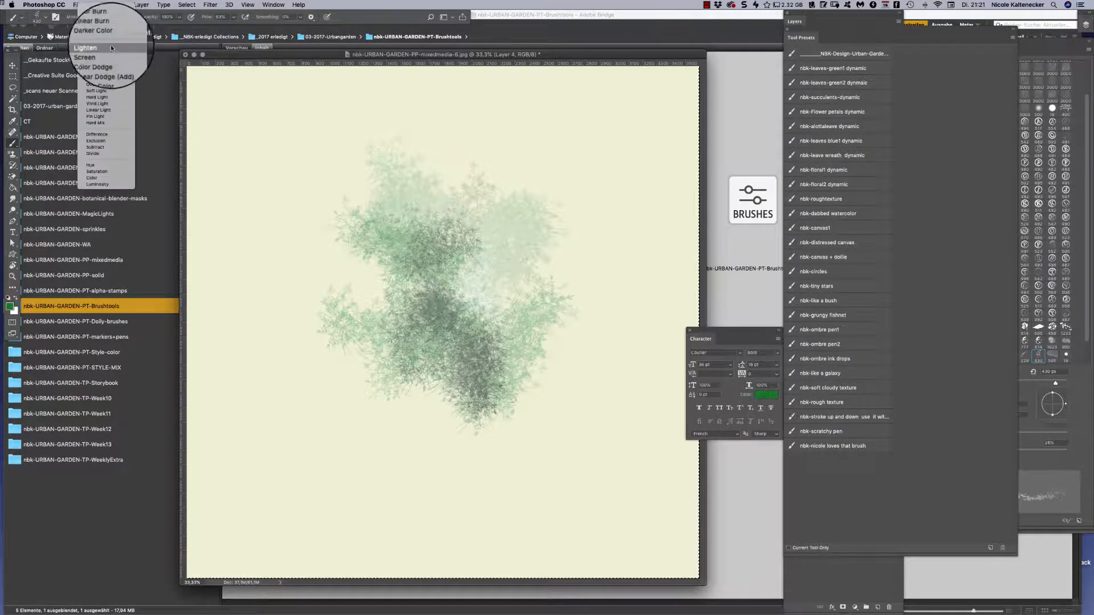
pyautogui.click(115, 85)
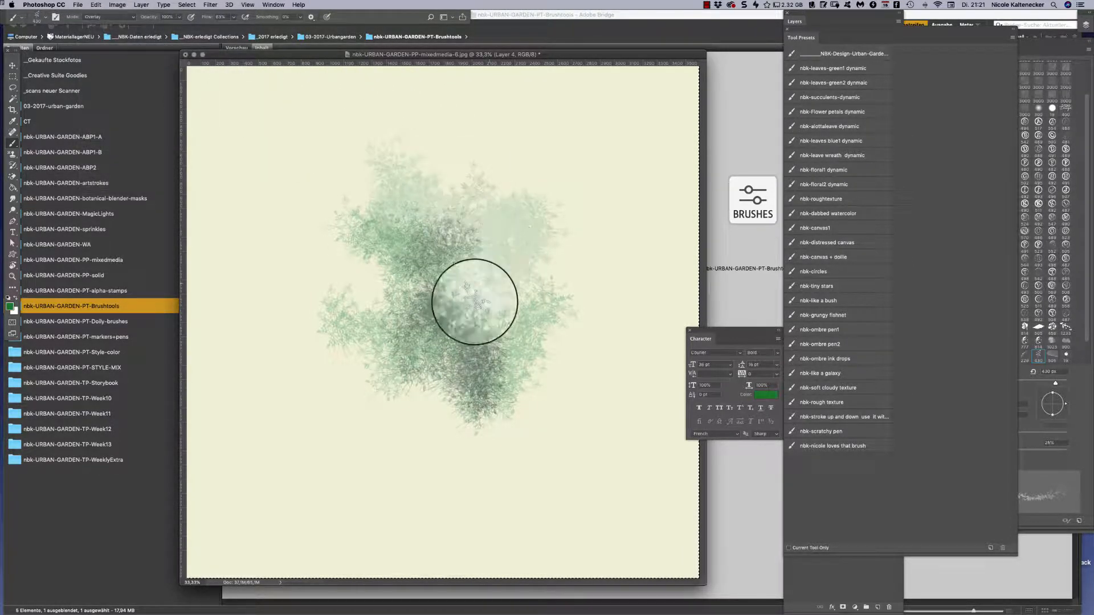
pyautogui.moveTo(541, 263)
pyautogui.mouseDown()
pyautogui.moveTo(479, 310)
pyautogui.moveTo(435, 178)
pyautogui.moveTo(401, 180)
pyautogui.moveTo(363, 240)
pyautogui.moveTo(354, 285)
pyautogui.mouseUp()
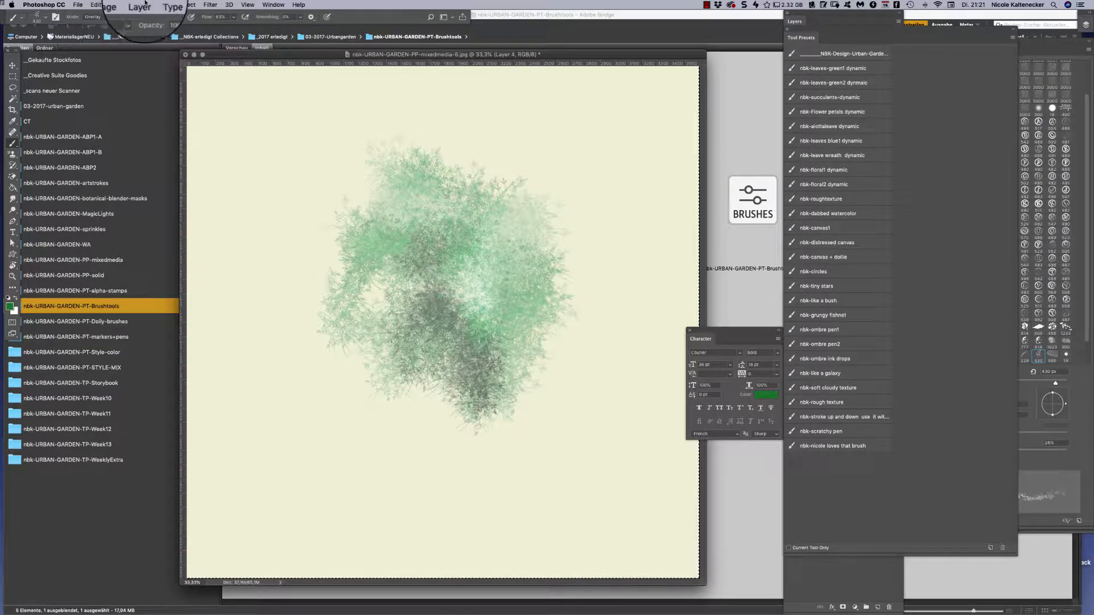
pyautogui.click(94, 21)
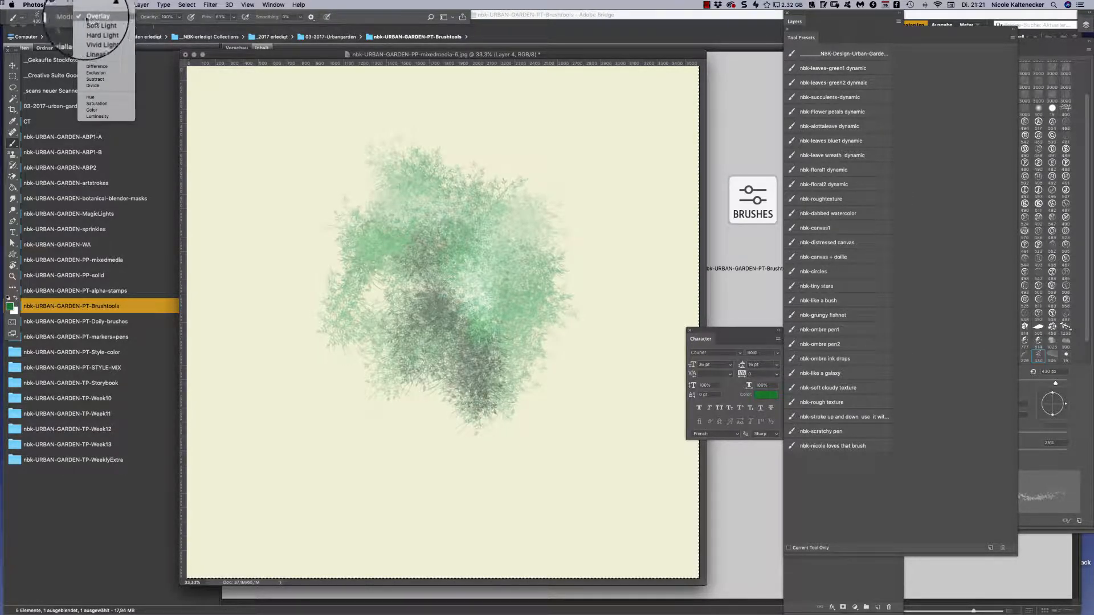
pyautogui.click(94, 17)
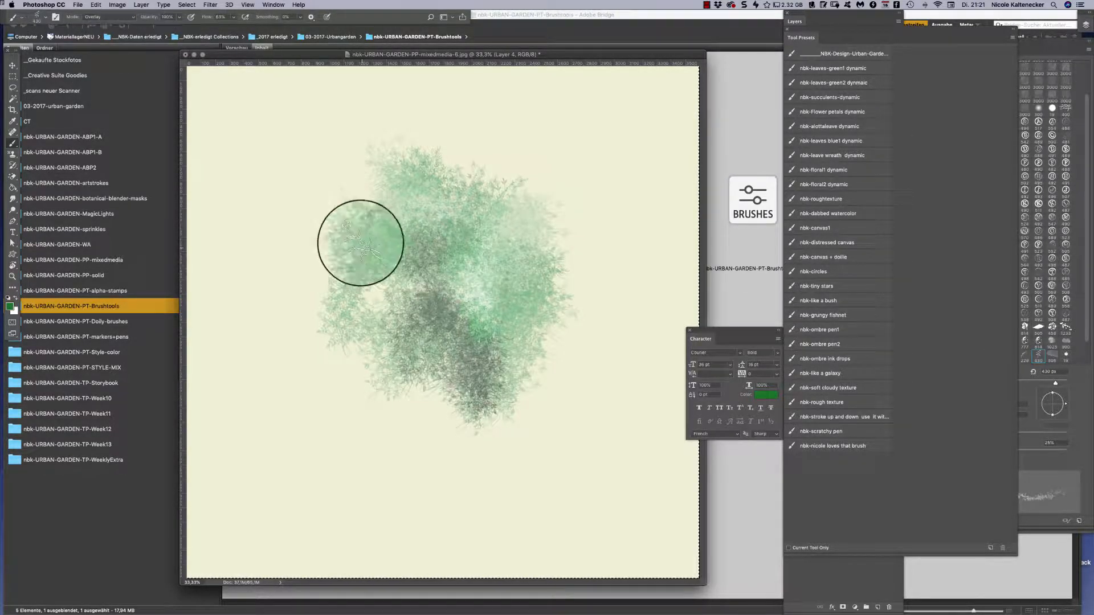
pyautogui.moveTo(361, 243)
pyautogui.mouseDown()
pyautogui.moveTo(381, 323)
pyautogui.moveTo(385, 288)
pyautogui.moveTo(411, 333)
pyautogui.moveTo(505, 325)
pyautogui.moveTo(501, 362)
pyautogui.moveTo(475, 263)
pyautogui.moveTo(496, 208)
pyautogui.moveTo(468, 307)
pyautogui.moveTo(425, 259)
pyautogui.moveTo(371, 258)
pyautogui.moveTo(379, 172)
pyautogui.moveTo(462, 135)
pyautogui.moveTo(395, 221)
pyautogui.moveTo(395, 208)
pyautogui.moveTo(373, 258)
pyautogui.moveTo(390, 330)
pyautogui.moveTo(520, 382)
pyautogui.moveTo(502, 374)
pyautogui.moveTo(532, 340)
pyautogui.mouseUp()
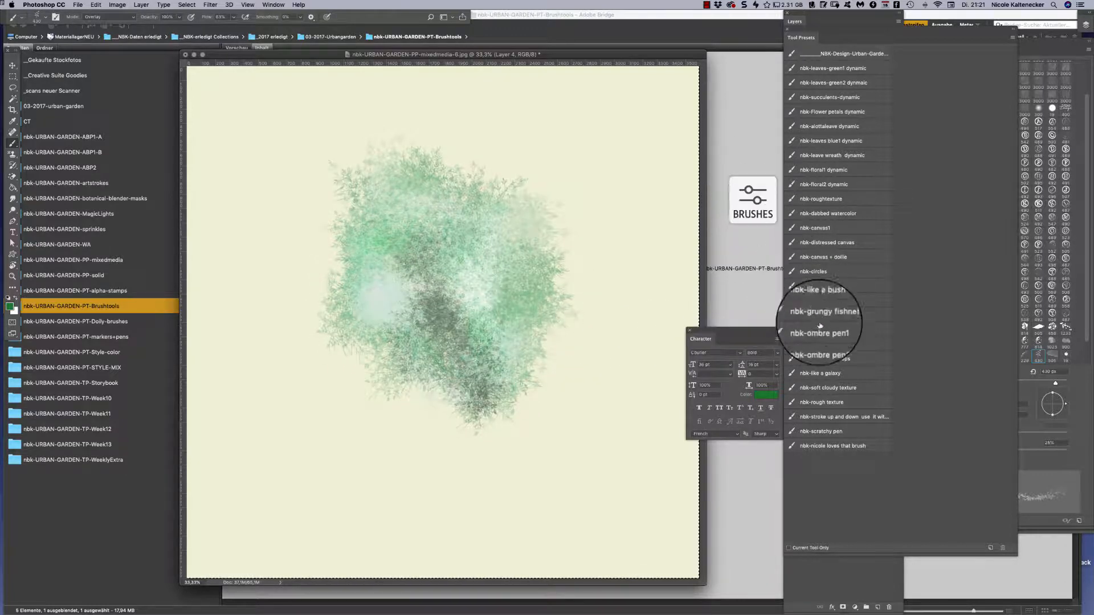
pyautogui.press('Delete')
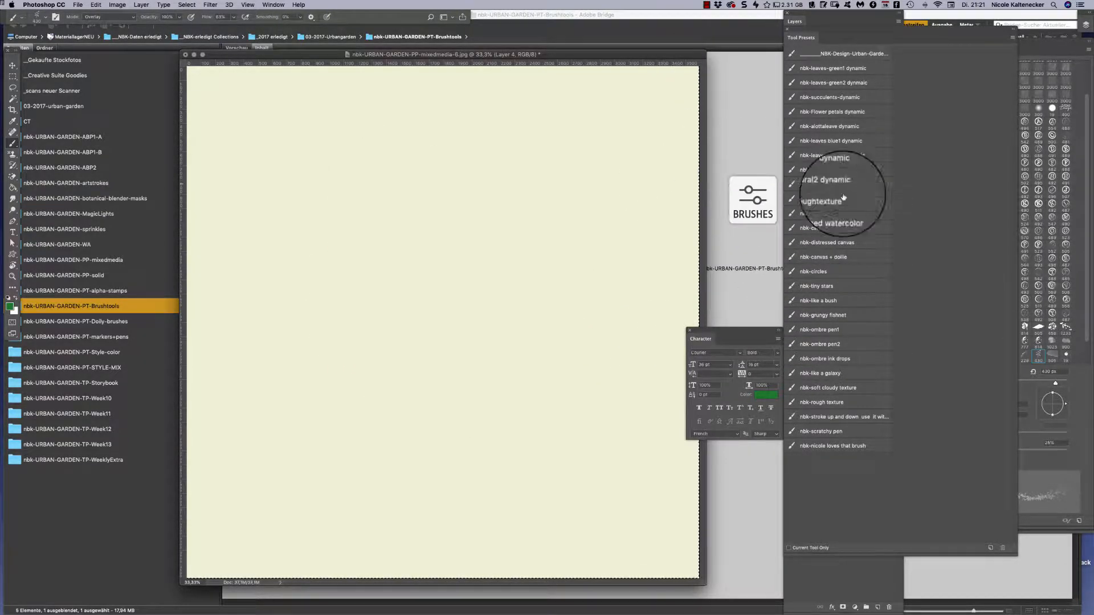
# Paint a green nbk-grungy fishnet sample and draw black looping lines beside it with nbk-ombre pen1
pyautogui.click(834, 318)
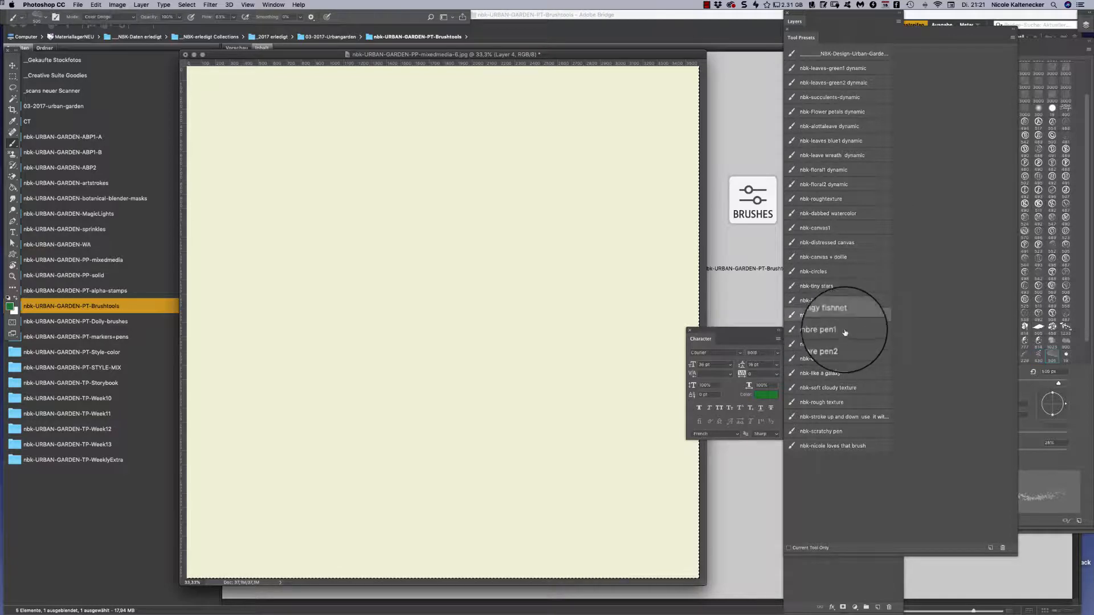
pyautogui.moveTo(360, 357)
pyautogui.mouseDown()
pyautogui.moveTo(384, 298)
pyautogui.moveTo(485, 160)
pyautogui.moveTo(505, 239)
pyautogui.moveTo(452, 220)
pyautogui.moveTo(505, 342)
pyautogui.moveTo(513, 307)
pyautogui.mouseUp()
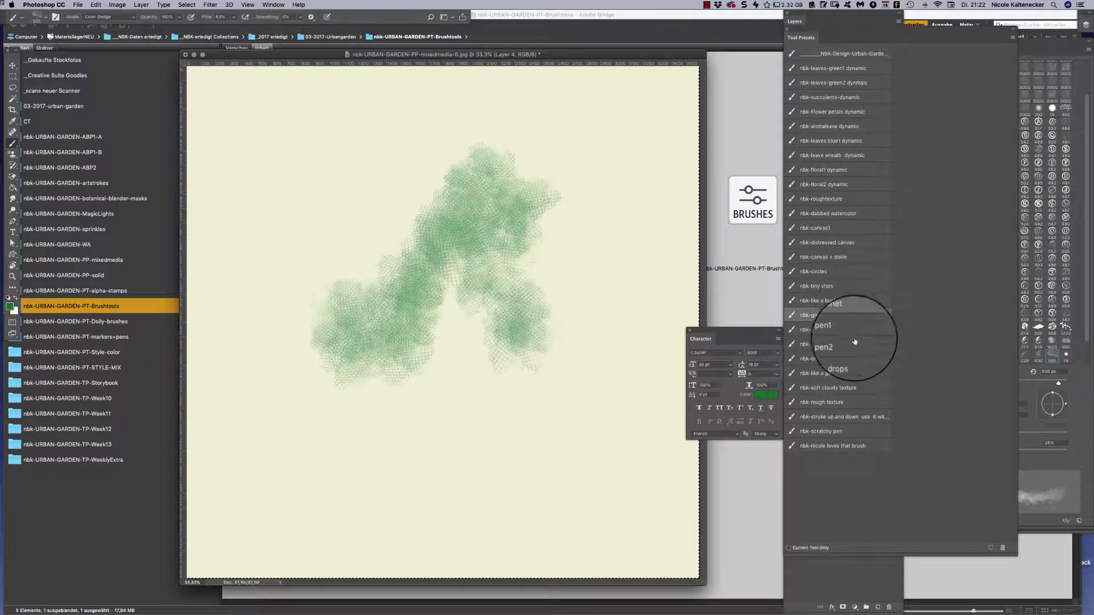
pyautogui.click(838, 331)
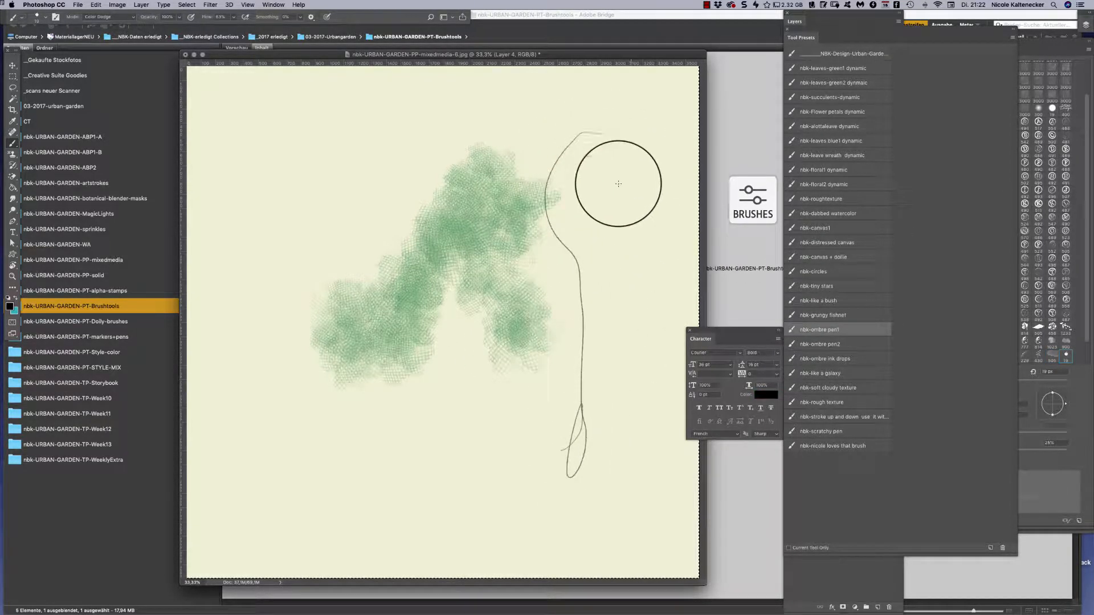
pyautogui.moveTo(618, 183)
pyautogui.mouseDown()
pyautogui.moveTo(531, 324)
pyautogui.moveTo(607, 329)
pyautogui.moveTo(578, 441)
pyautogui.moveTo(639, 384)
pyautogui.moveTo(598, 287)
pyautogui.moveTo(564, 336)
pyautogui.moveTo(532, 317)
pyautogui.mouseUp()
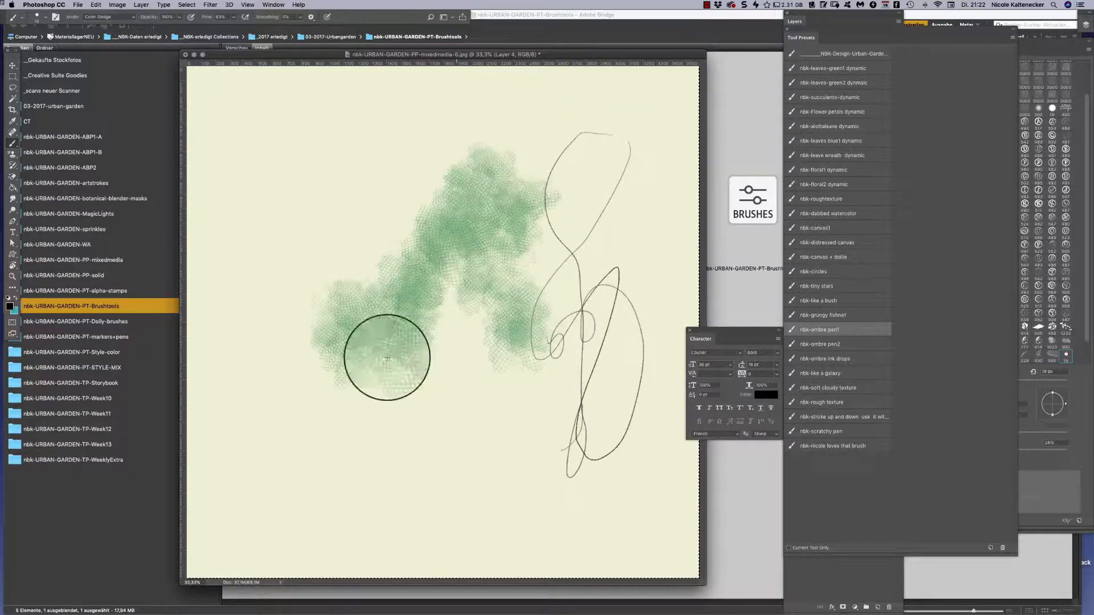
# Swap foreground and background colours, draw more curved nbk-ombre pen1 lines around the fishnet sample, and clear the layer
pyautogui.press('x')
pyautogui.moveTo(292, 376); pyautogui.dragTo(369, 433)
pyautogui.moveTo(325, 169)
pyautogui.mouseDown()
pyautogui.moveTo(325, 246)
pyautogui.moveTo(401, 276)
pyautogui.mouseUp()
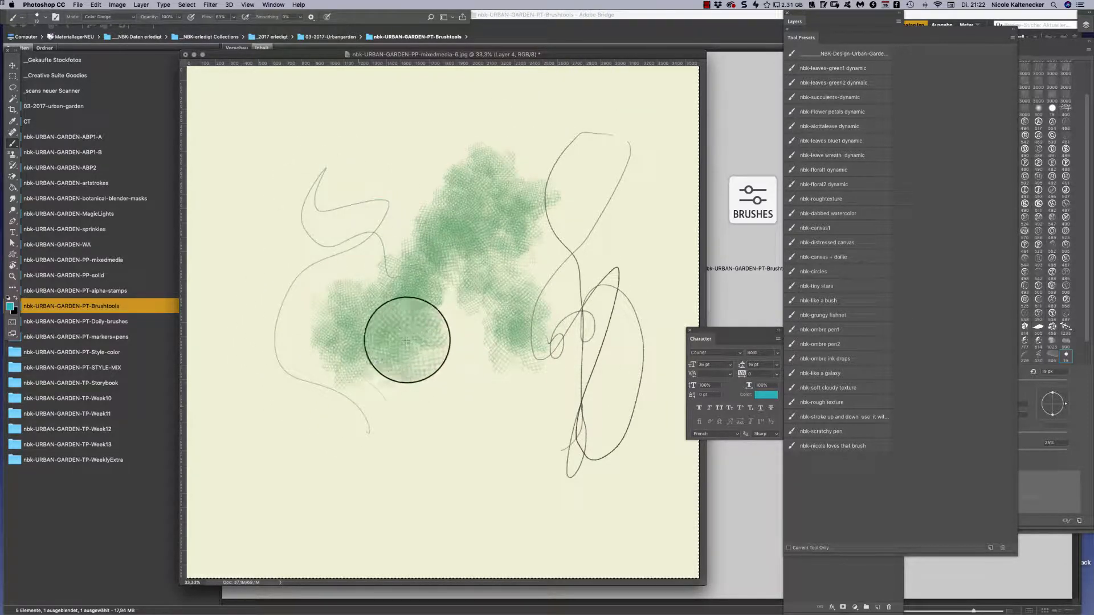
pyautogui.moveTo(351, 331)
pyautogui.mouseDown()
pyautogui.moveTo(410, 217)
pyautogui.moveTo(369, 308)
pyautogui.moveTo(361, 294)
pyautogui.mouseUp()
pyautogui.press('Delete')
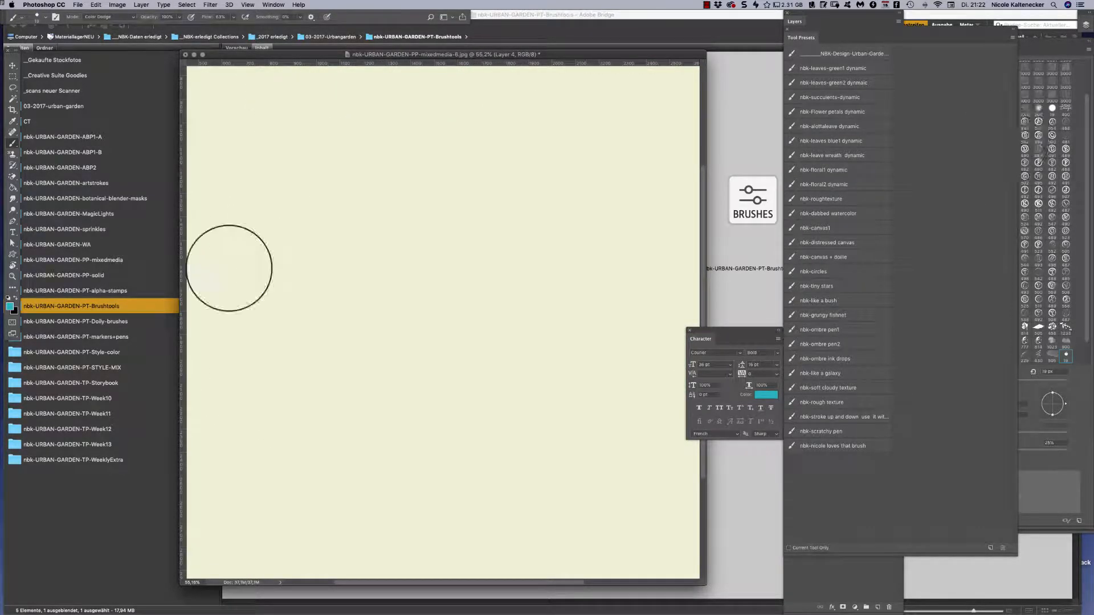
# Set the background colour to a bright green with a hue of 120 degrees
pyautogui.click(12, 311)
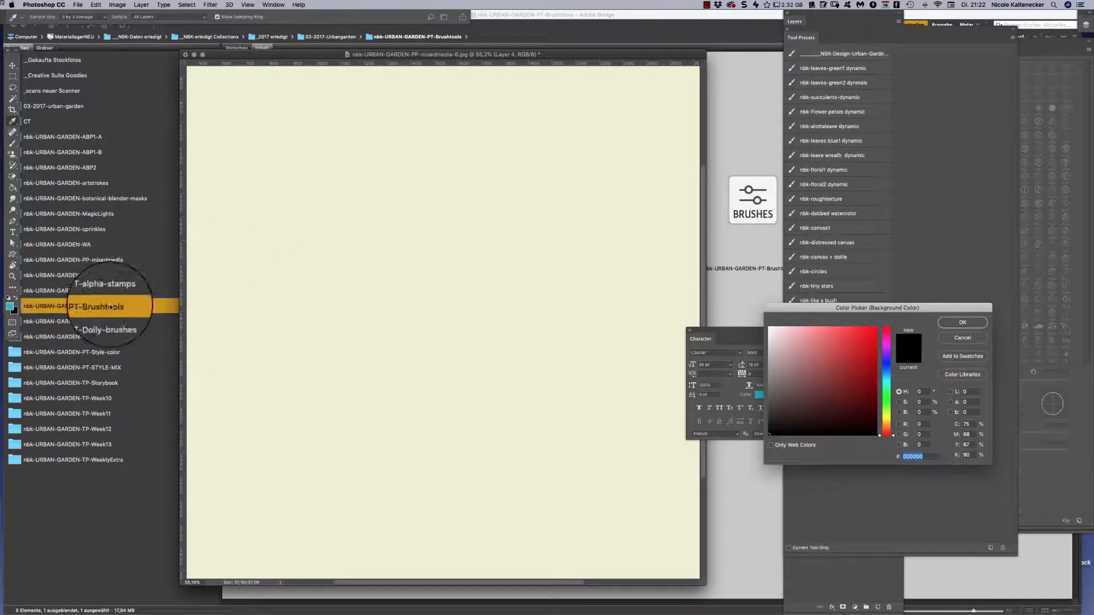
pyautogui.click(887, 400)
pyautogui.click(859, 353)
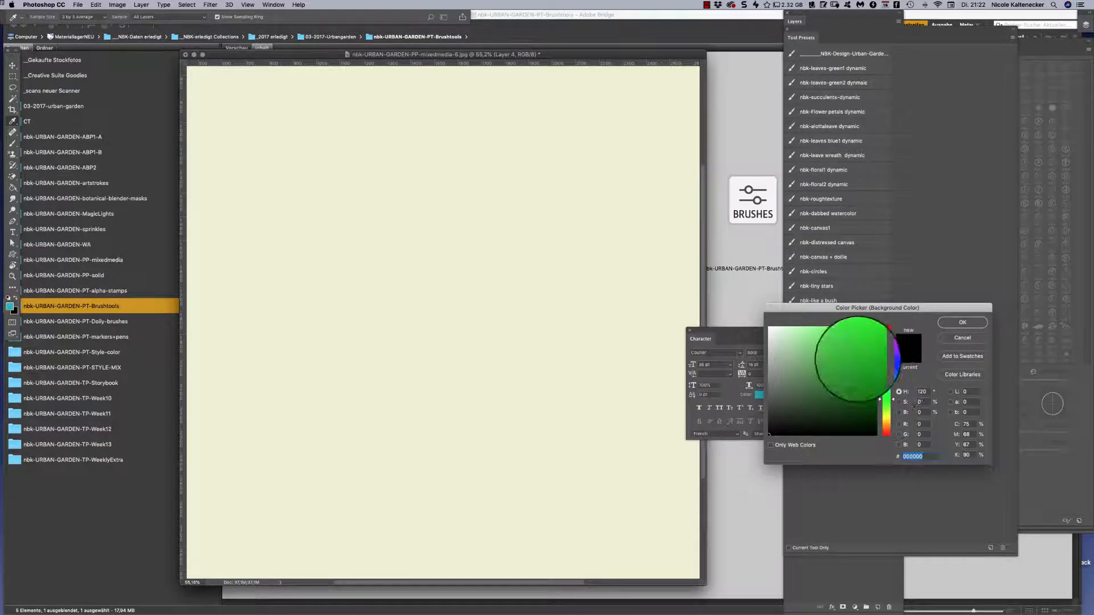
pyautogui.press('Return')
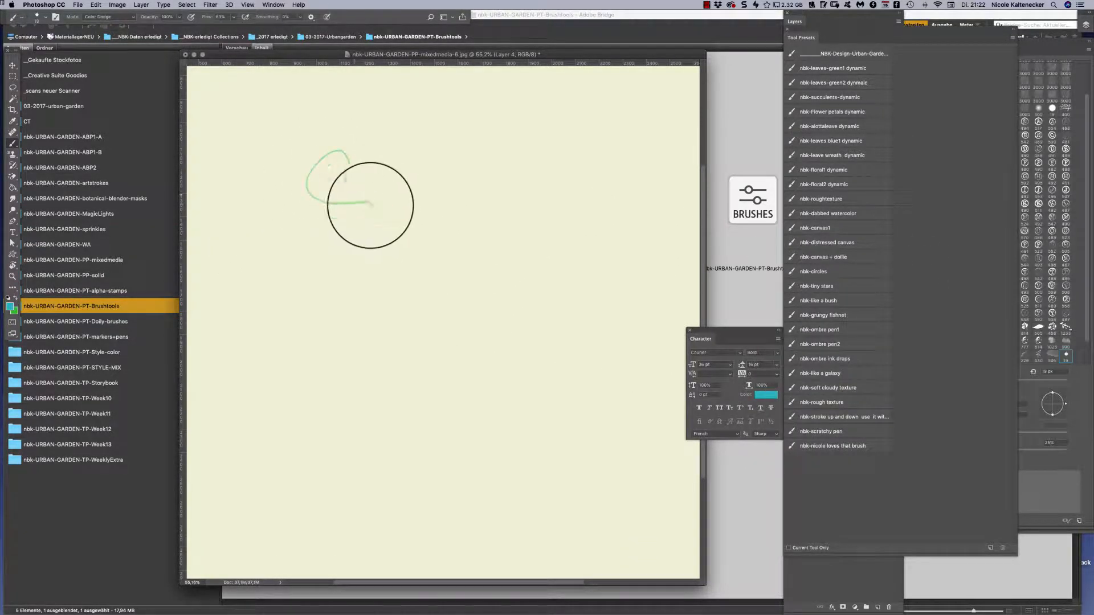
# Draw looping and zigzag green nbk-ombre pen1 lines across the canvas
pyautogui.moveTo(473, 374)
pyautogui.mouseDown()
pyautogui.moveTo(559, 306)
pyautogui.moveTo(581, 376)
pyautogui.mouseUp()
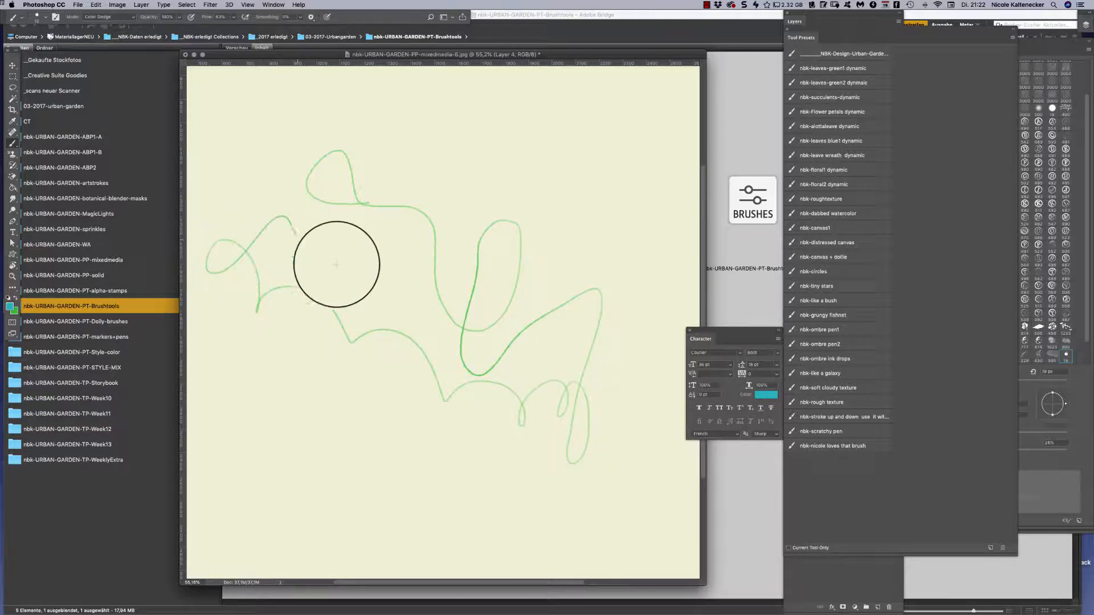
pyautogui.moveTo(336, 264)
pyautogui.mouseDown()
pyautogui.moveTo(416, 269)
pyautogui.moveTo(466, 168)
pyautogui.mouseUp()
pyautogui.moveTo(585, 178)
pyautogui.mouseDown()
pyautogui.moveTo(506, 254)
pyautogui.moveTo(410, 380)
pyautogui.mouseUp()
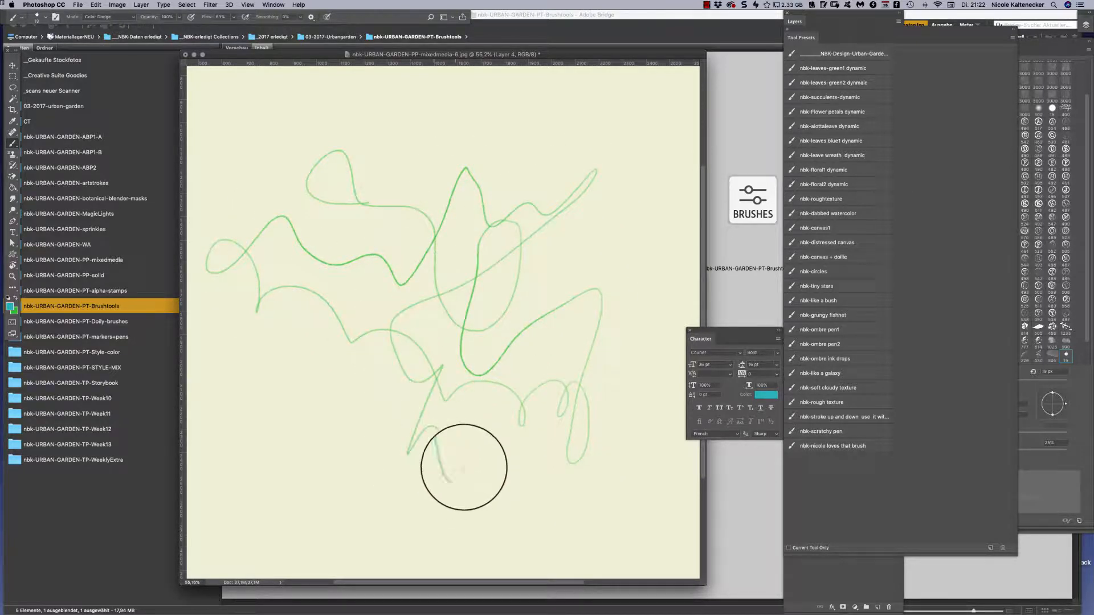
pyautogui.moveTo(407, 445); pyautogui.dragTo(331, 383)
pyautogui.moveTo(366, 268); pyautogui.dragTo(421, 174)
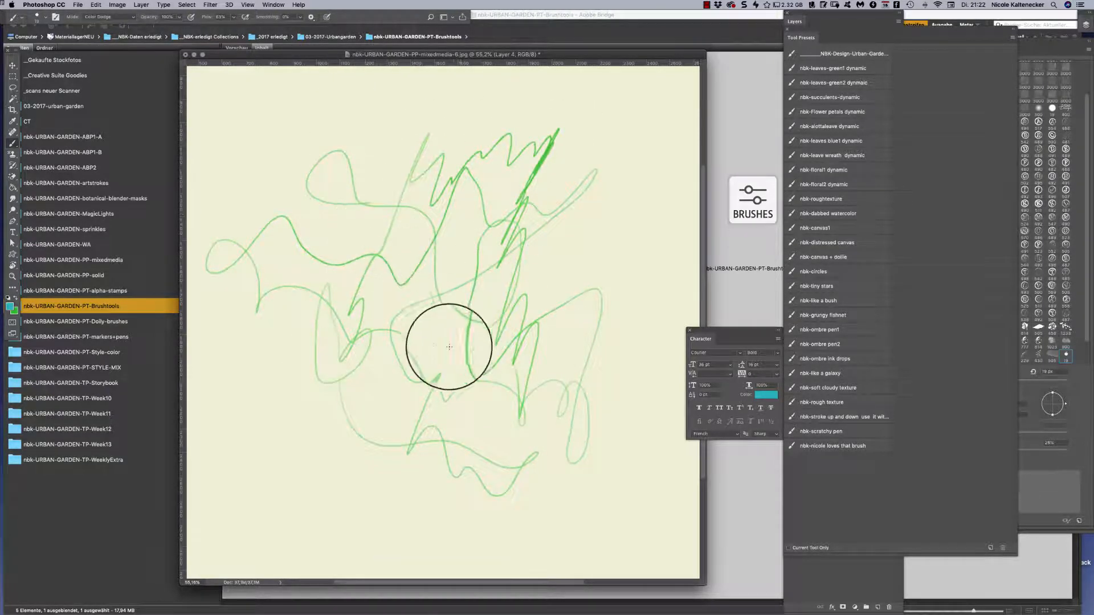
# Layer more wavy teal, blue and green nbk-ombre pen1 lines over the sample and clear the layer
pyautogui.moveTo(424, 313); pyautogui.dragTo(539, 295)
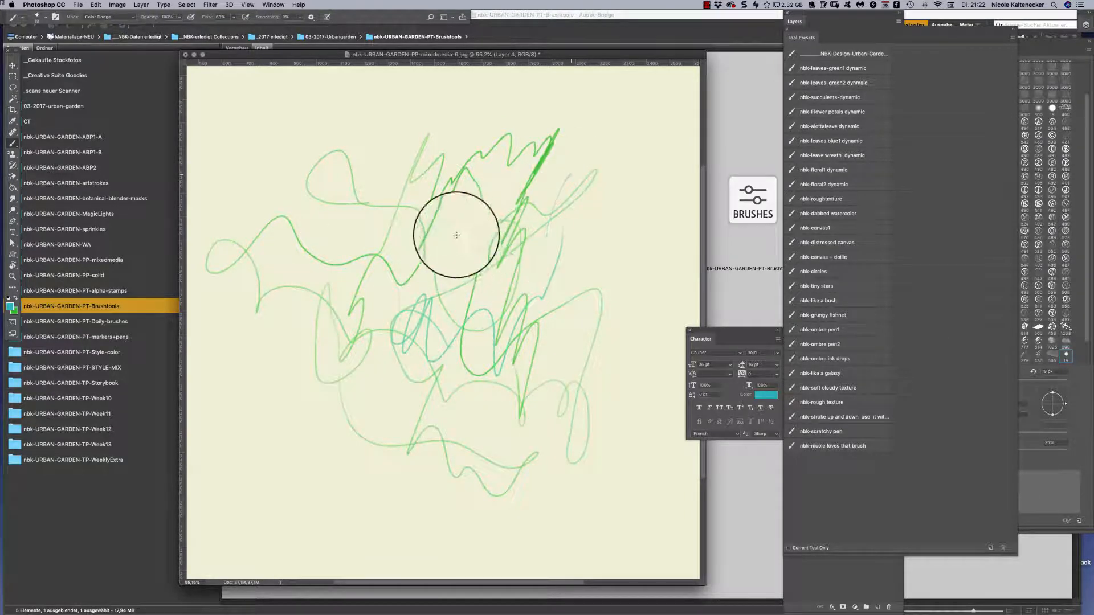
pyautogui.moveTo(372, 186); pyautogui.dragTo(498, 290)
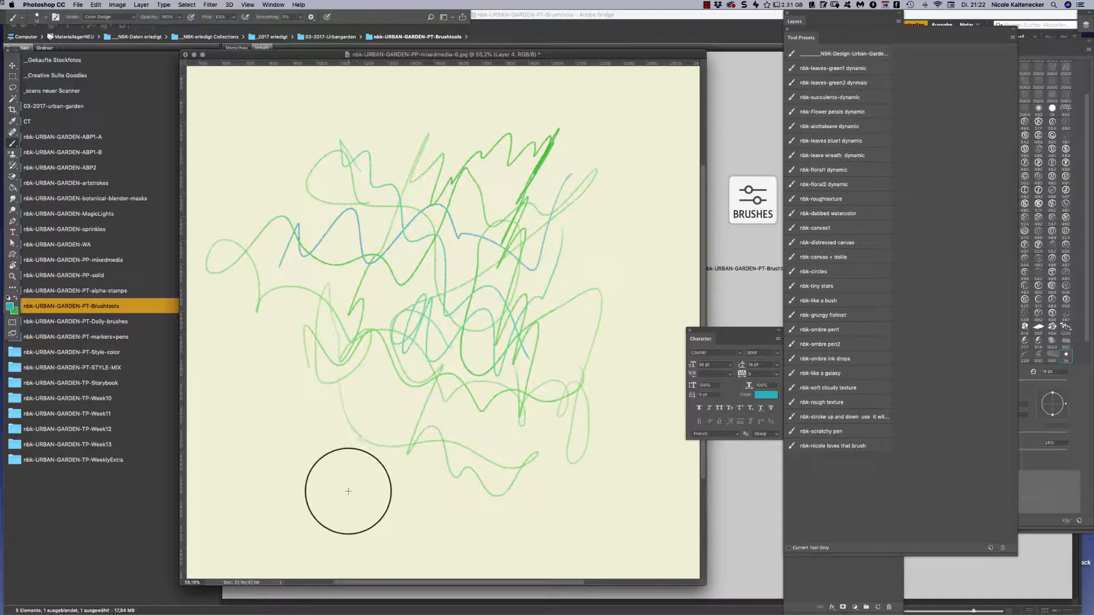
pyautogui.moveTo(348, 491)
pyautogui.mouseDown()
pyautogui.moveTo(402, 454)
pyautogui.moveTo(473, 347)
pyautogui.moveTo(566, 285)
pyautogui.moveTo(634, 187)
pyautogui.mouseUp()
pyautogui.moveTo(508, 163)
pyautogui.mouseDown()
pyautogui.moveTo(531, 224)
pyautogui.moveTo(598, 311)
pyautogui.moveTo(590, 457)
pyautogui.mouseUp()
pyautogui.press('super+a')
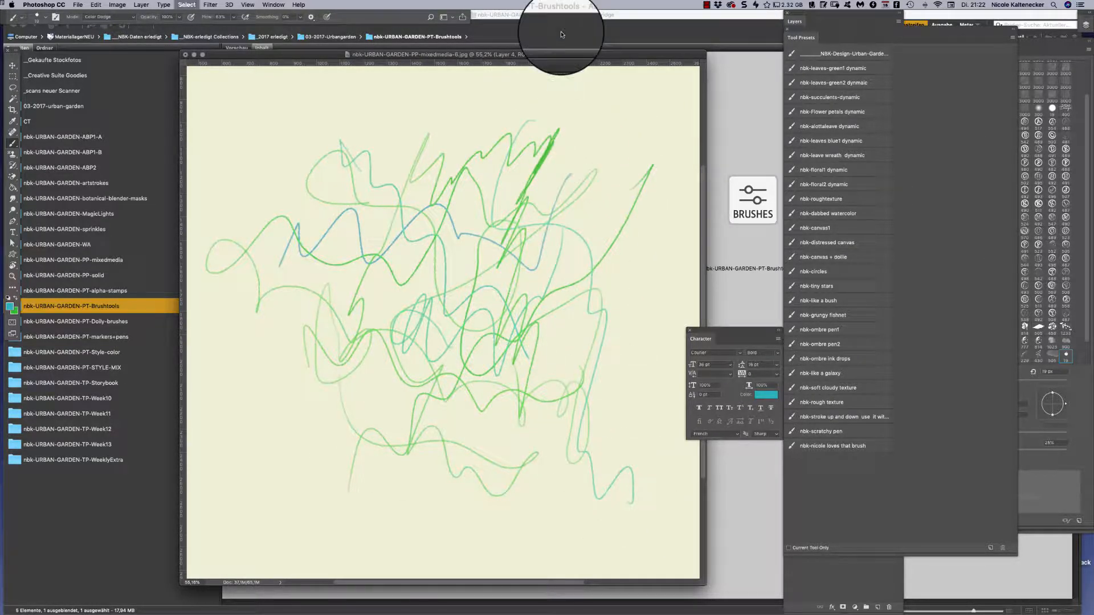
pyautogui.press('BackSpace')
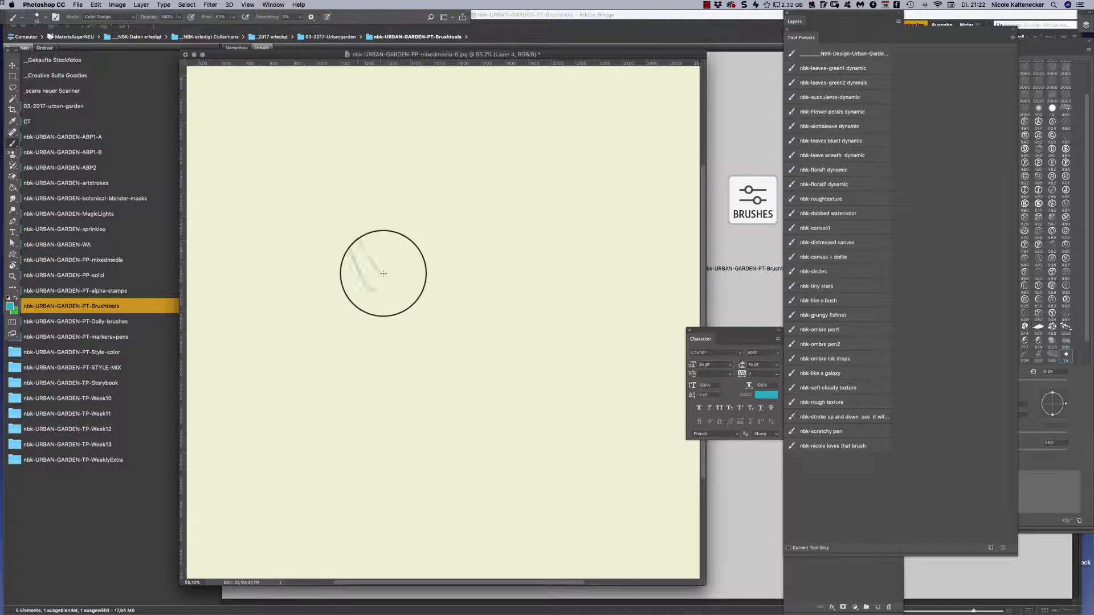
# Draw a few long curved nbk-ombre pen1 lines in green and blue tones on the empty layer
pyautogui.moveTo(383, 273); pyautogui.dragTo(508, 149)
pyautogui.moveTo(597, 152); pyautogui.dragTo(564, 259)
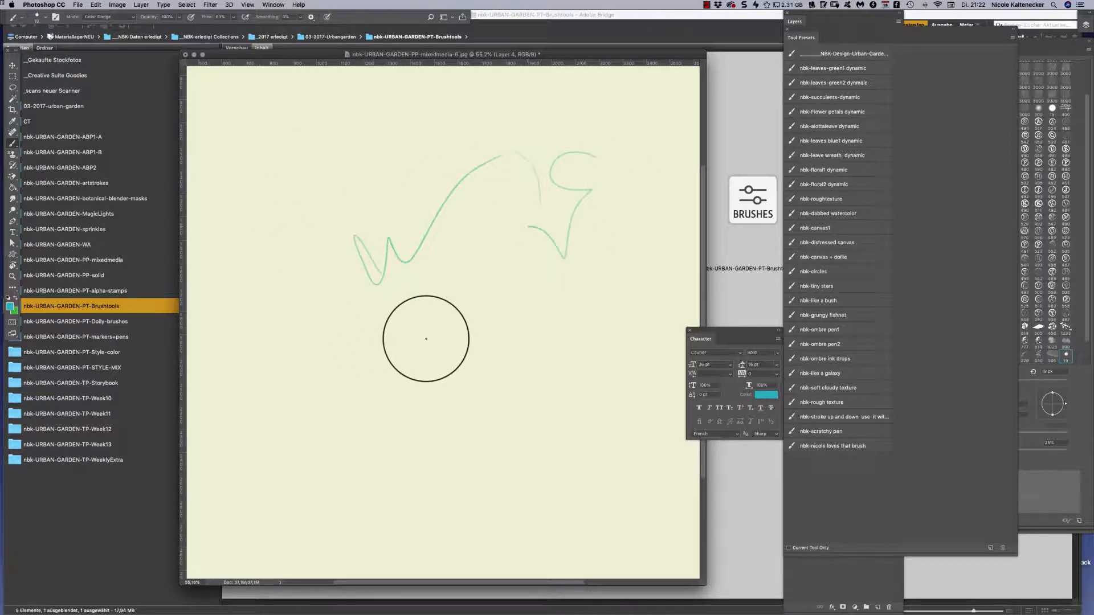
pyautogui.moveTo(511, 306)
pyautogui.mouseDown()
pyautogui.moveTo(464, 429)
pyautogui.moveTo(346, 468)
pyautogui.moveTo(296, 348)
pyautogui.moveTo(373, 272)
pyautogui.moveTo(380, 246)
pyautogui.mouseUp()
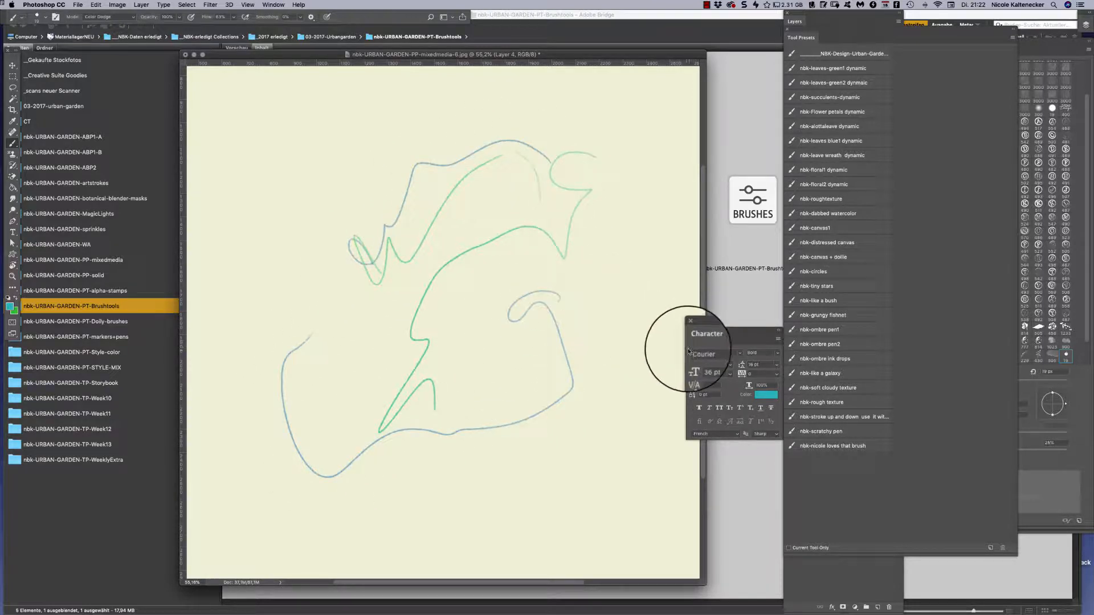
# Draw curving lime and brown lines with the nbk-ombre pen2 preset over the sample, and clear the layer
pyautogui.click(827, 344)
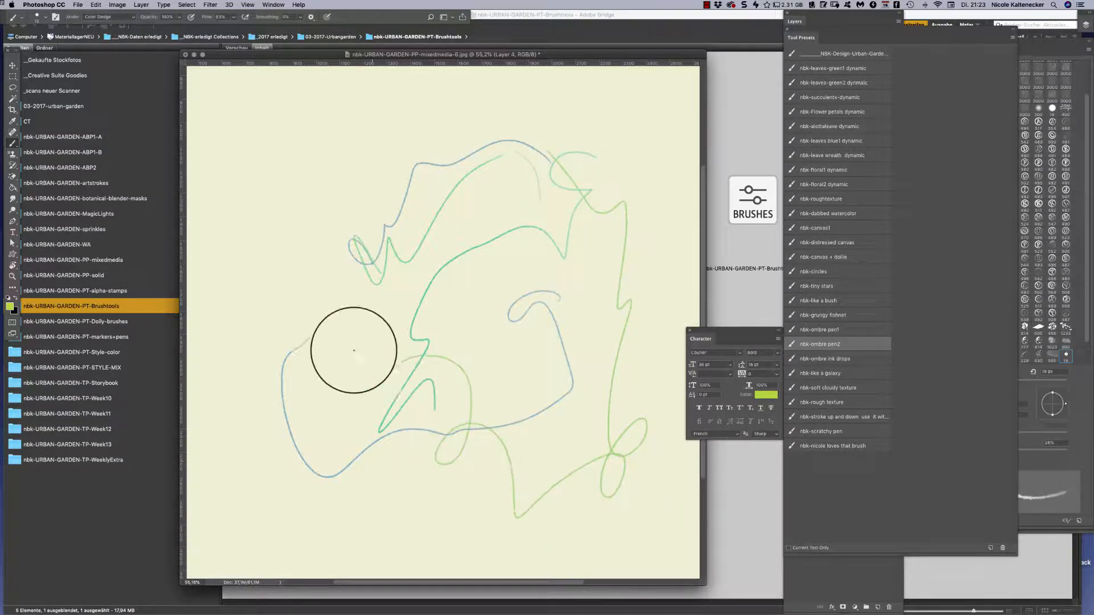
pyautogui.moveTo(322, 193)
pyautogui.mouseDown()
pyautogui.moveTo(384, 279)
pyautogui.moveTo(474, 355)
pyautogui.mouseUp()
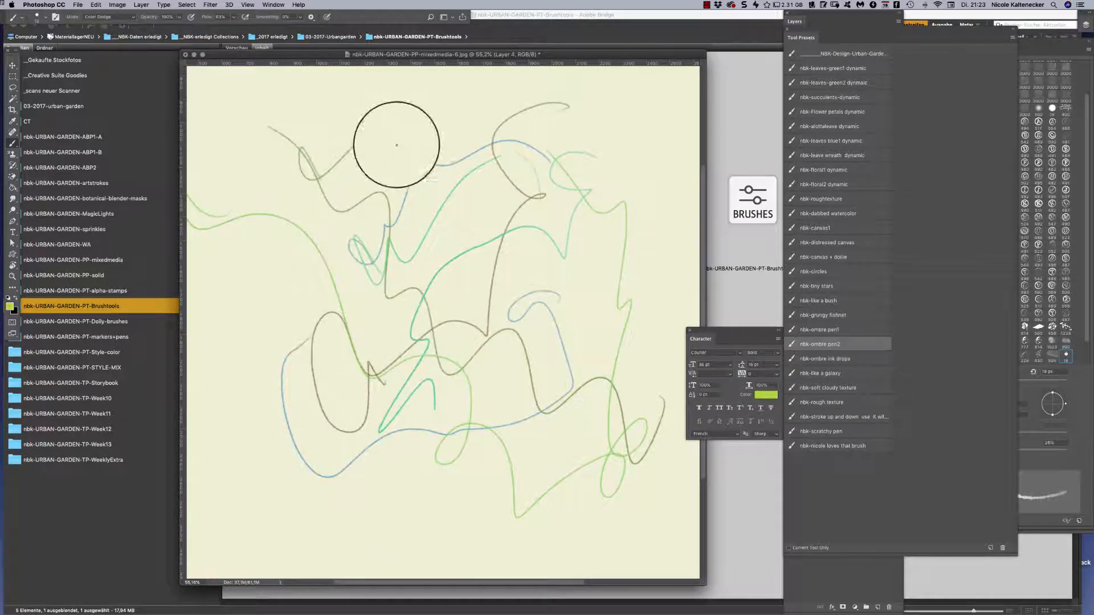
pyautogui.moveTo(397, 145)
pyautogui.mouseDown()
pyautogui.moveTo(469, 236)
pyautogui.moveTo(525, 366)
pyautogui.mouseUp()
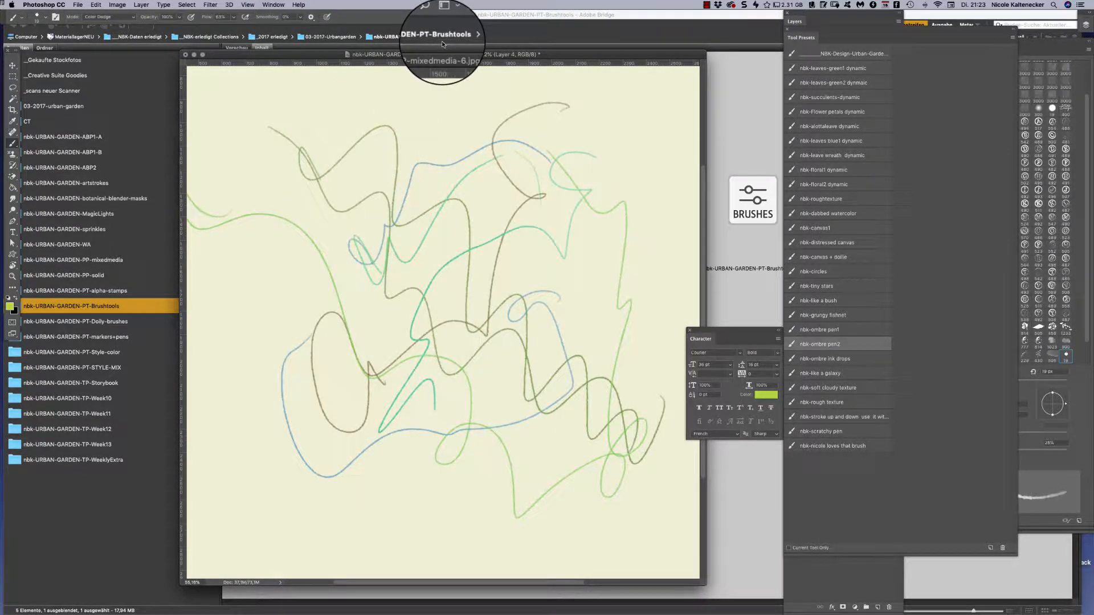
pyautogui.press('super+a')
pyautogui.press('BackSpace')
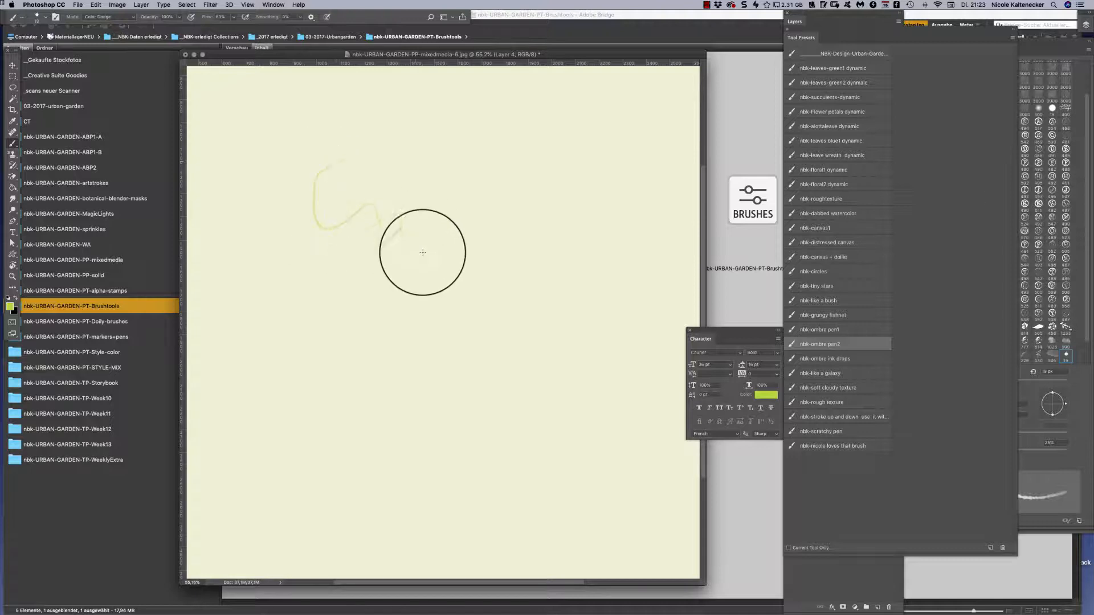
# Draw overlapping wavy nbk-ombre pen2 lines diagonally and scatter teal nbk-ombre ink drops around them
pyautogui.moveTo(315, 154)
pyautogui.mouseDown()
pyautogui.moveTo(384, 176)
pyautogui.moveTo(455, 369)
pyautogui.moveTo(518, 373)
pyautogui.moveTo(567, 461)
pyautogui.moveTo(498, 242)
pyautogui.moveTo(469, 288)
pyautogui.moveTo(458, 355)
pyautogui.moveTo(540, 440)
pyautogui.mouseUp()
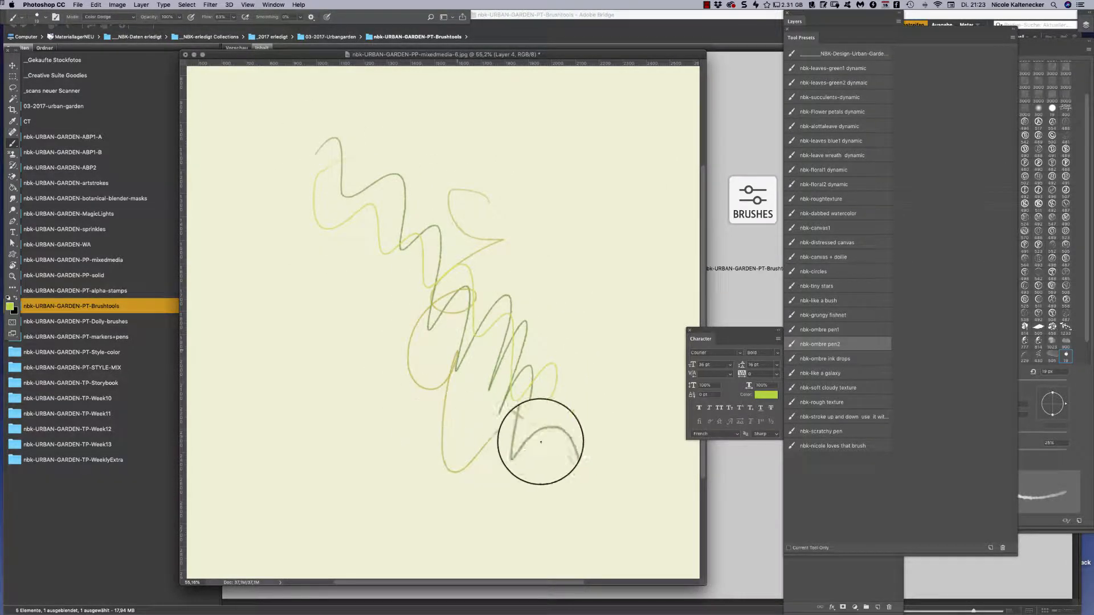
pyautogui.click(857, 364)
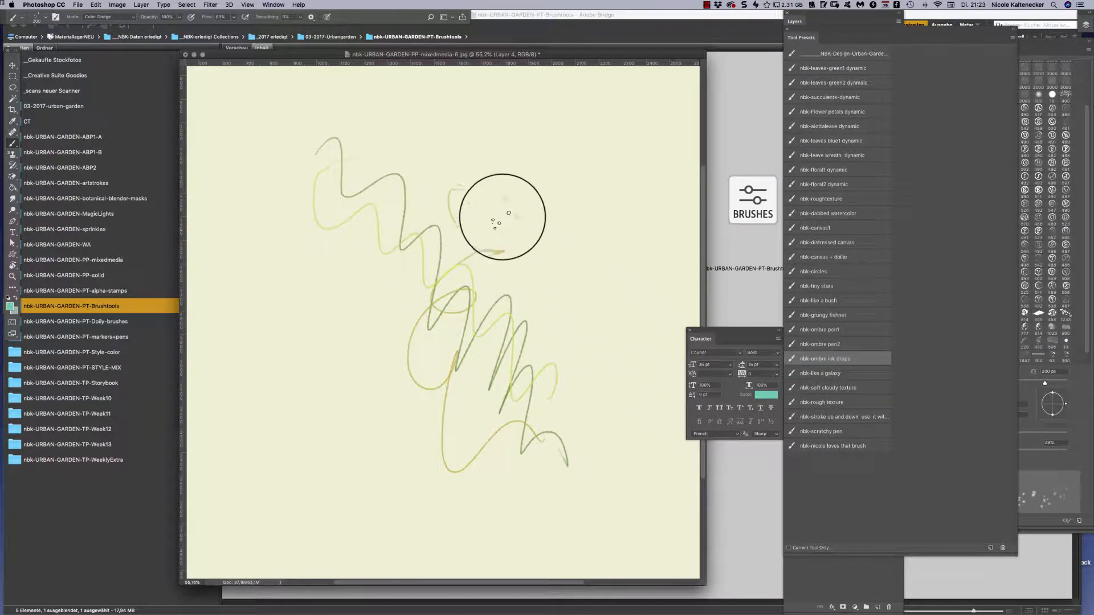
pyautogui.moveTo(573, 233)
pyautogui.mouseDown()
pyautogui.moveTo(462, 250)
pyautogui.moveTo(456, 294)
pyautogui.moveTo(539, 392)
pyautogui.moveTo(575, 411)
pyautogui.mouseUp()
pyautogui.moveTo(537, 360); pyautogui.dragTo(534, 280)
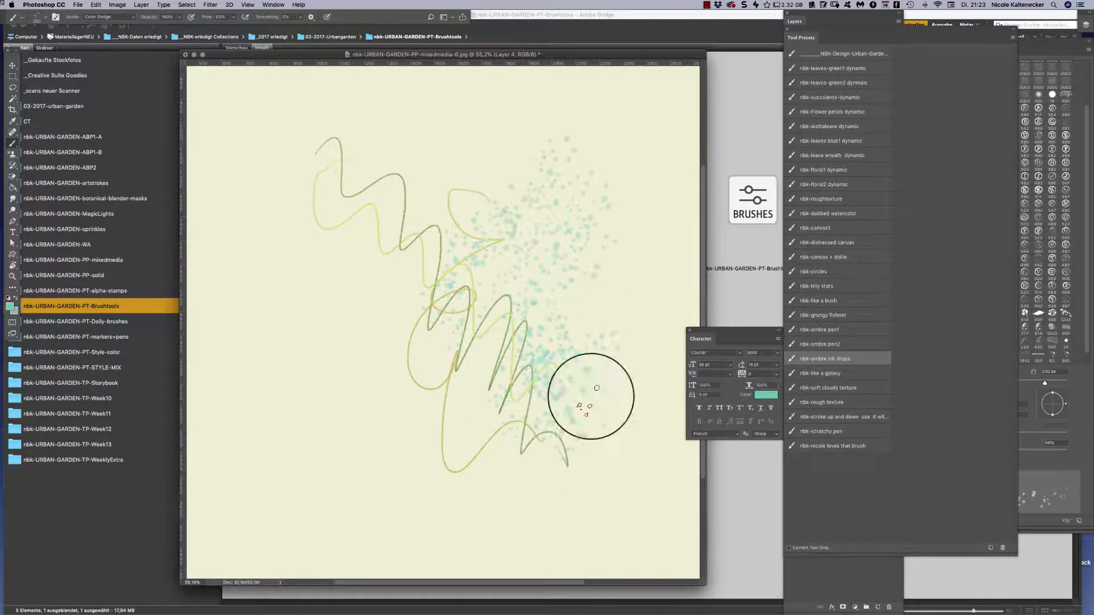
pyautogui.moveTo(591, 396)
pyautogui.mouseDown()
pyautogui.moveTo(651, 276)
pyautogui.moveTo(553, 285)
pyautogui.mouseUp()
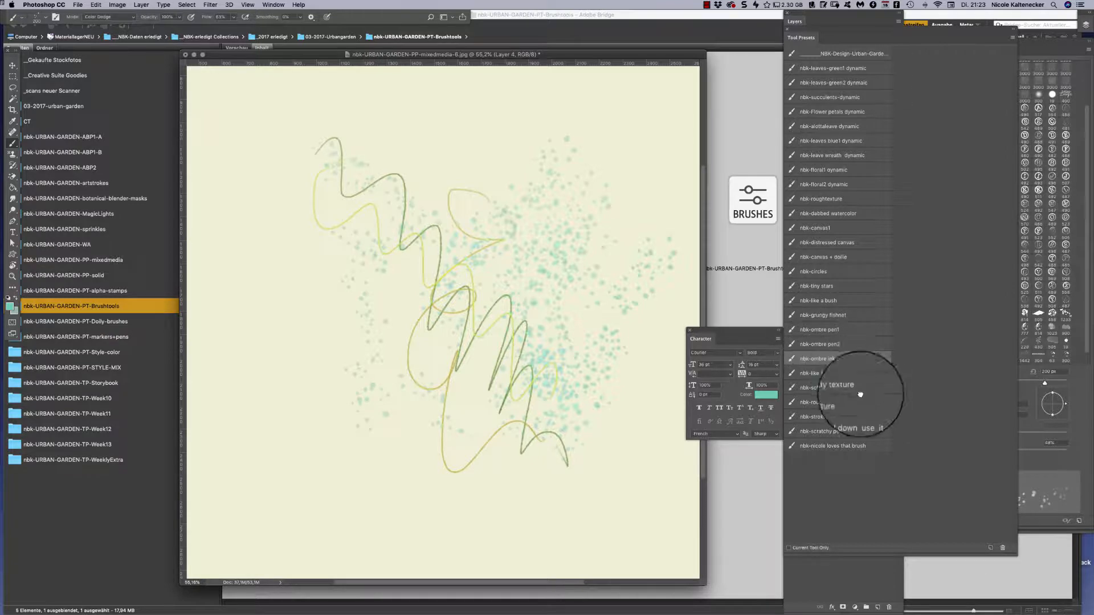
# Clear the layer and paint a grey-green cloud with the nbk-like a galaxy preset, building up glowing areas in its centre
pyautogui.click(821, 373)
pyautogui.moveTo(447, 293)
pyautogui.mouseDown()
pyautogui.moveTo(530, 232)
pyautogui.moveTo(398, 259)
pyautogui.moveTo(433, 262)
pyautogui.mouseUp()
pyautogui.press('Delete')
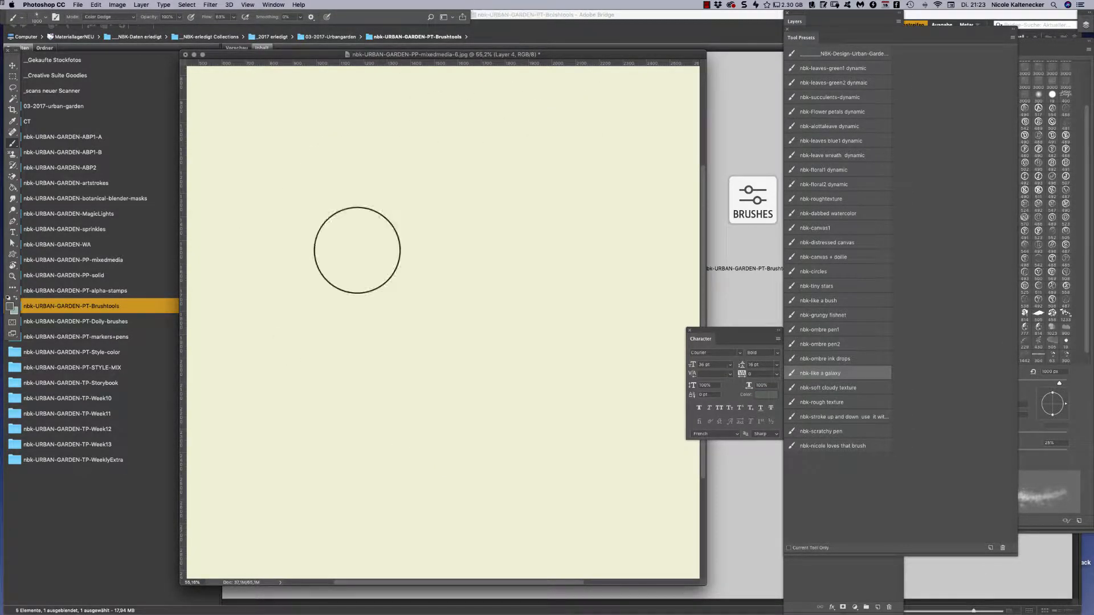
pyautogui.moveTo(497, 320)
pyautogui.mouseDown()
pyautogui.moveTo(506, 301)
pyautogui.moveTo(470, 371)
pyautogui.mouseUp()
pyautogui.moveTo(338, 255)
pyautogui.mouseDown()
pyautogui.moveTo(437, 289)
pyautogui.moveTo(479, 286)
pyautogui.mouseUp()
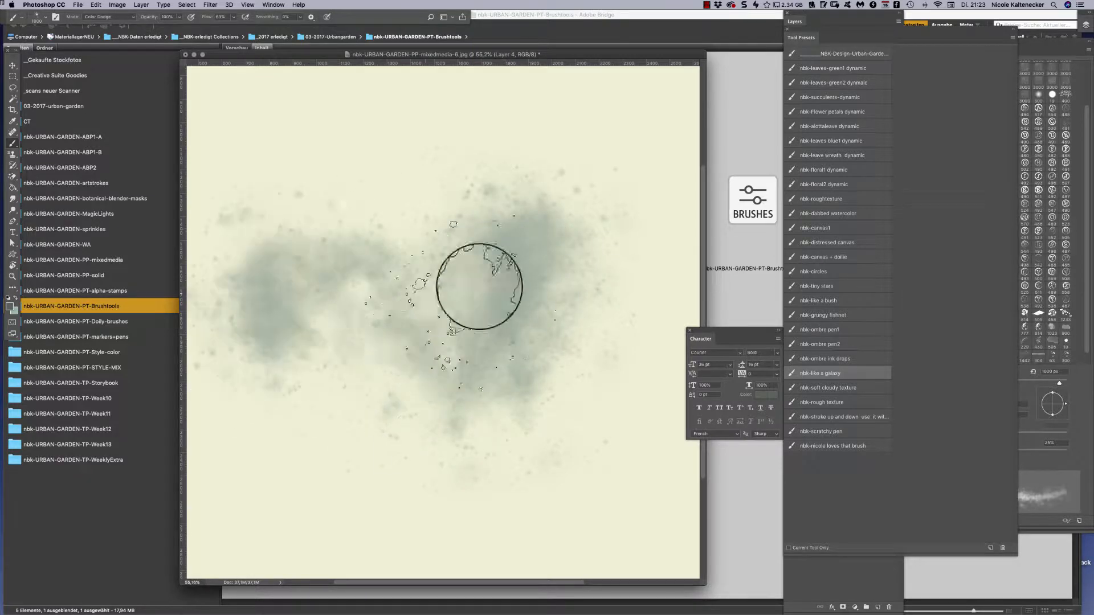
pyautogui.moveTo(372, 292)
pyautogui.mouseDown()
pyautogui.moveTo(424, 322)
pyautogui.moveTo(482, 406)
pyautogui.moveTo(538, 387)
pyautogui.moveTo(623, 253)
pyautogui.moveTo(564, 130)
pyautogui.mouseUp()
pyautogui.moveTo(587, 257)
pyautogui.mouseDown()
pyautogui.moveTo(496, 172)
pyautogui.moveTo(452, 139)
pyautogui.mouseUp()
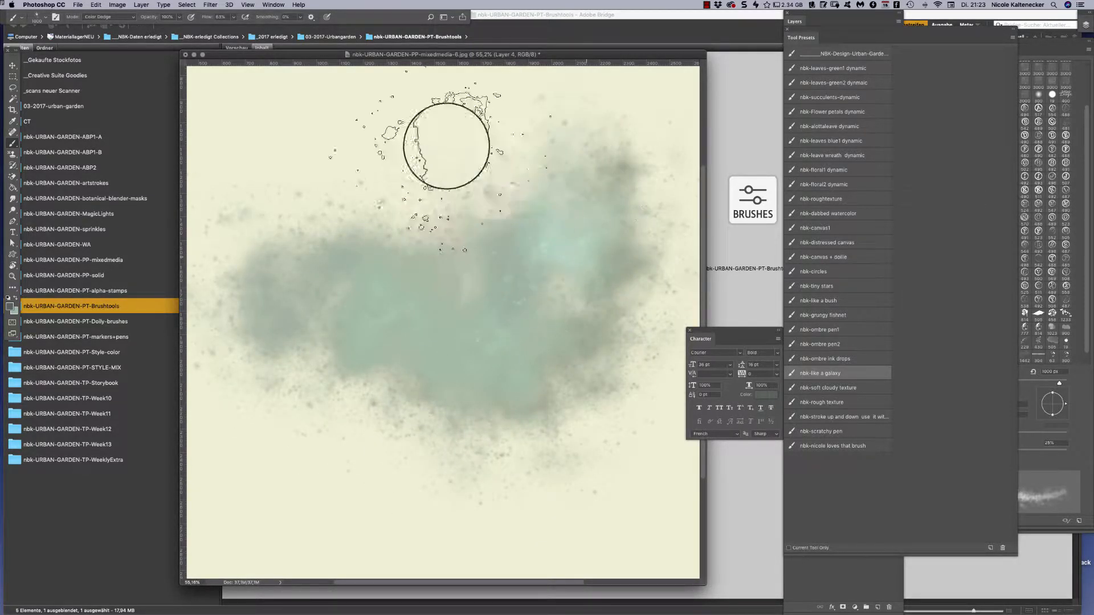
pyautogui.moveTo(472, 287)
pyautogui.mouseDown()
pyautogui.moveTo(300, 247)
pyautogui.moveTo(461, 281)
pyautogui.mouseUp()
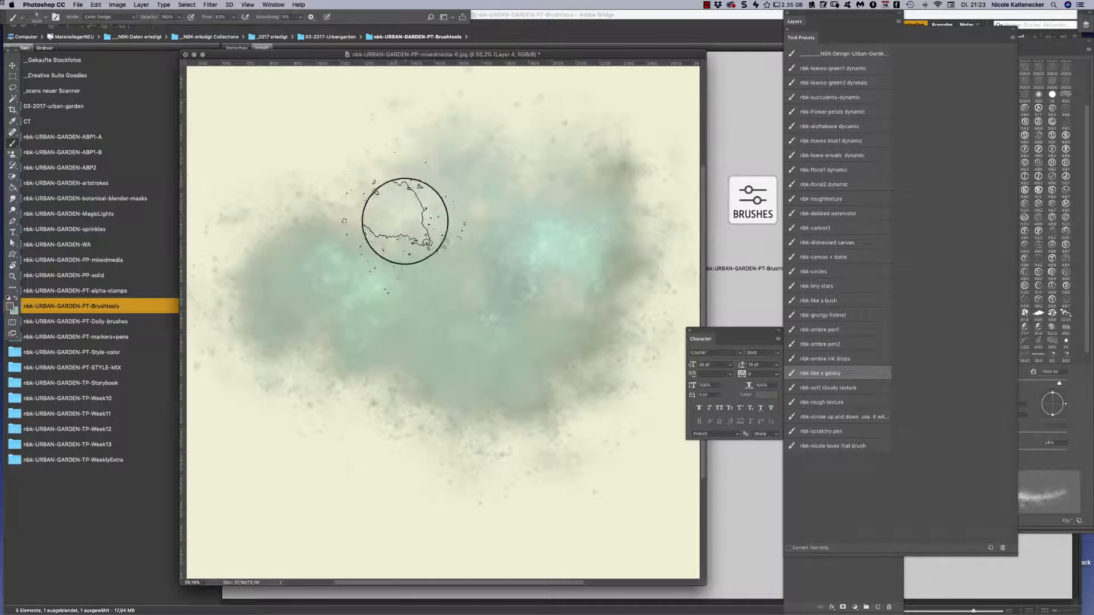
pyautogui.moveTo(420, 336)
pyautogui.mouseDown()
pyautogui.moveTo(375, 155)
pyautogui.moveTo(424, 212)
pyautogui.moveTo(447, 302)
pyautogui.moveTo(505, 364)
pyautogui.moveTo(540, 424)
pyautogui.moveTo(551, 266)
pyautogui.moveTo(590, 171)
pyautogui.moveTo(318, 272)
pyautogui.moveTo(402, 226)
pyautogui.moveTo(412, 151)
pyautogui.moveTo(489, 251)
pyautogui.moveTo(598, 340)
pyautogui.moveTo(550, 319)
pyautogui.moveTo(575, 153)
pyautogui.moveTo(569, 388)
pyautogui.moveTo(382, 409)
pyautogui.moveTo(277, 383)
pyautogui.moveTo(400, 325)
pyautogui.moveTo(457, 368)
pyautogui.moveTo(522, 252)
pyautogui.moveTo(450, 116)
pyautogui.moveTo(402, 129)
pyautogui.moveTo(371, 216)
pyautogui.moveTo(314, 208)
pyautogui.moveTo(333, 128)
pyautogui.mouseUp()
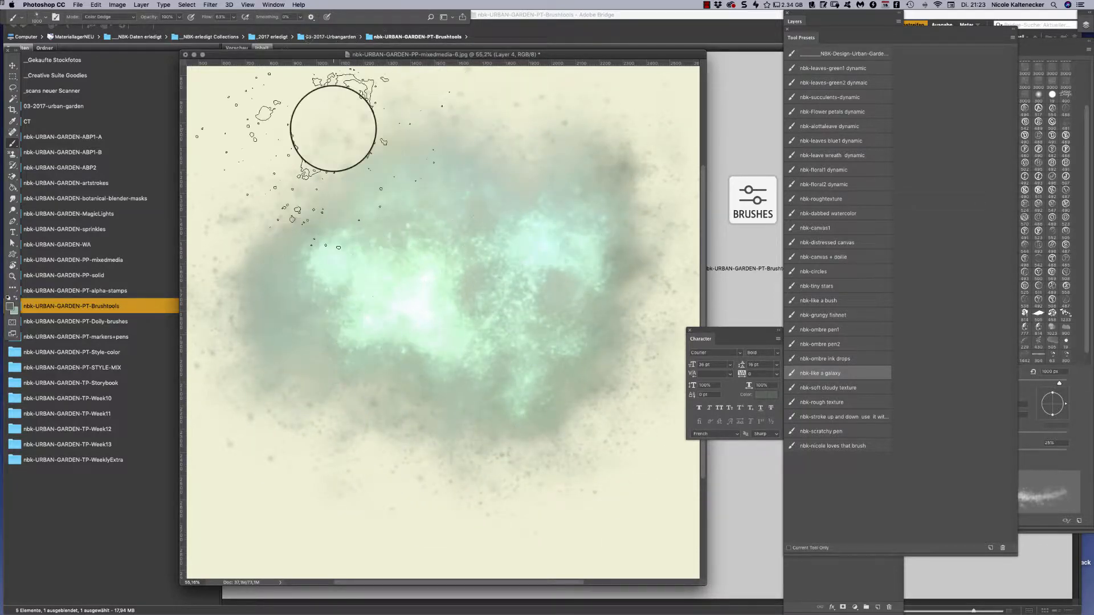
# Remove the galaxy cloud and paint a large glowing ring with nbk-like a galaxy in the middle of the canvas
pyautogui.press('super+z')
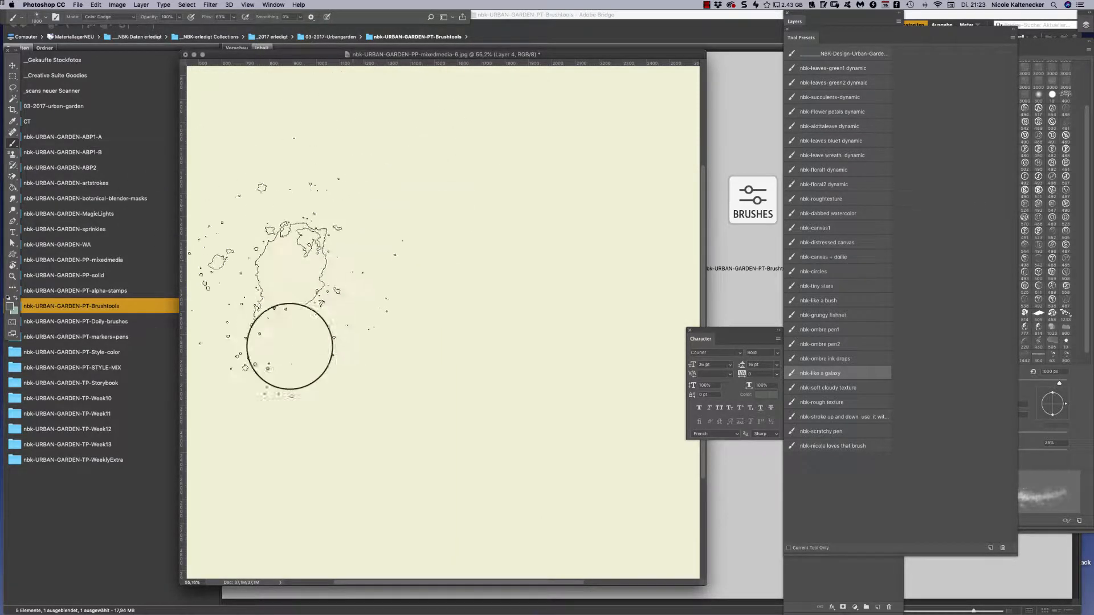
pyautogui.moveTo(289, 346)
pyautogui.mouseDown()
pyautogui.moveTo(463, 473)
pyautogui.moveTo(562, 285)
pyautogui.moveTo(545, 248)
pyautogui.moveTo(507, 226)
pyautogui.moveTo(327, 279)
pyautogui.moveTo(497, 401)
pyautogui.moveTo(501, 227)
pyautogui.moveTo(354, 361)
pyautogui.moveTo(556, 322)
pyautogui.moveTo(333, 186)
pyautogui.moveTo(434, 406)
pyautogui.moveTo(417, 276)
pyautogui.moveTo(444, 232)
pyautogui.moveTo(442, 314)
pyautogui.moveTo(497, 257)
pyautogui.moveTo(514, 287)
pyautogui.moveTo(460, 255)
pyautogui.moveTo(510, 237)
pyautogui.moveTo(493, 207)
pyautogui.moveTo(369, 196)
pyautogui.moveTo(336, 332)
pyautogui.moveTo(461, 400)
pyautogui.moveTo(530, 259)
pyautogui.moveTo(381, 211)
pyautogui.moveTo(328, 360)
pyautogui.moveTo(474, 439)
pyautogui.moveTo(535, 355)
pyautogui.moveTo(530, 238)
pyautogui.moveTo(492, 275)
pyautogui.moveTo(481, 254)
pyautogui.moveTo(385, 251)
pyautogui.moveTo(372, 388)
pyautogui.moveTo(497, 400)
pyautogui.moveTo(544, 241)
pyautogui.moveTo(396, 206)
pyautogui.moveTo(347, 208)
pyautogui.moveTo(290, 326)
pyautogui.moveTo(435, 456)
pyautogui.moveTo(557, 377)
pyautogui.moveTo(551, 216)
pyautogui.moveTo(483, 158)
pyautogui.moveTo(411, 173)
pyautogui.moveTo(439, 249)
pyautogui.moveTo(386, 277)
pyautogui.moveTo(464, 315)
pyautogui.moveTo(485, 350)
pyautogui.moveTo(501, 214)
pyautogui.moveTo(366, 347)
pyautogui.moveTo(301, 233)
pyautogui.moveTo(451, 171)
pyautogui.moveTo(588, 253)
pyautogui.moveTo(583, 402)
pyautogui.moveTo(540, 412)
pyautogui.moveTo(510, 381)
pyautogui.moveTo(469, 134)
pyautogui.mouseUp()
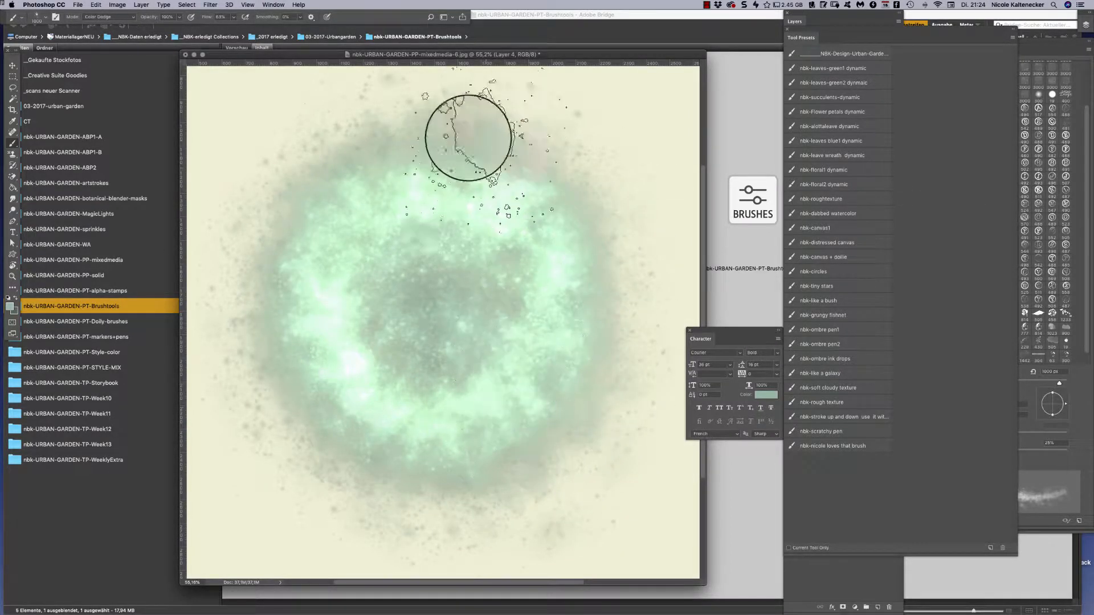
# Set the foreground colour to green 00ff70 and paint bright accents on the centre and outer edge of the galaxy ring
pyautogui.click(10, 308)
pyautogui.moveTo(860, 385); pyautogui.dragTo(884, 317)
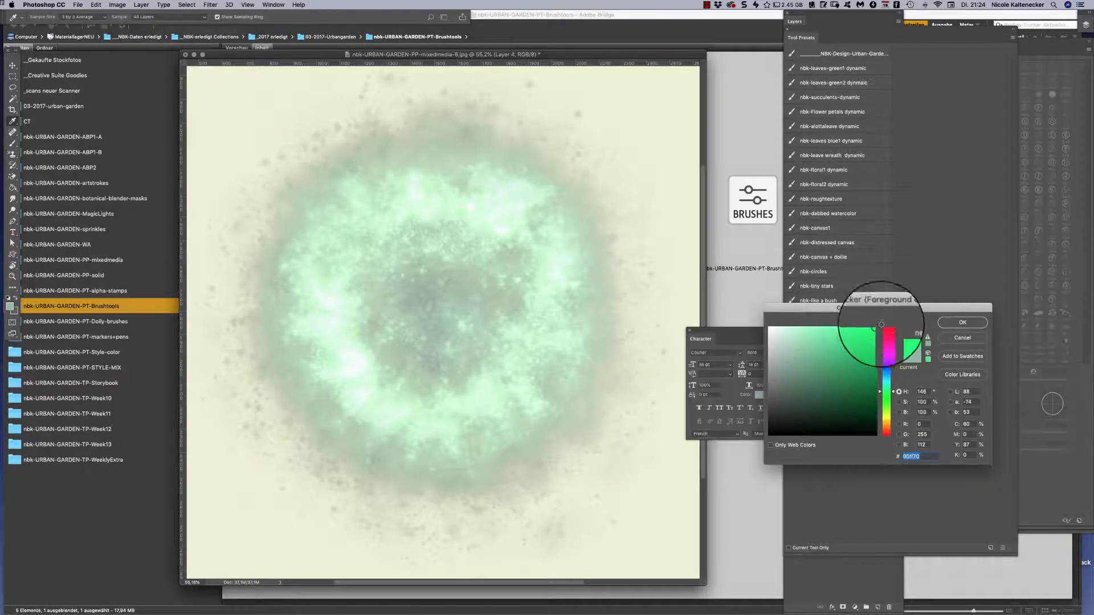
pyautogui.click(955, 324)
pyautogui.moveTo(440, 310)
pyautogui.mouseDown()
pyautogui.moveTo(452, 318)
pyautogui.moveTo(591, 232)
pyautogui.moveTo(581, 403)
pyautogui.moveTo(385, 415)
pyautogui.moveTo(501, 310)
pyautogui.moveTo(633, 387)
pyautogui.mouseUp()
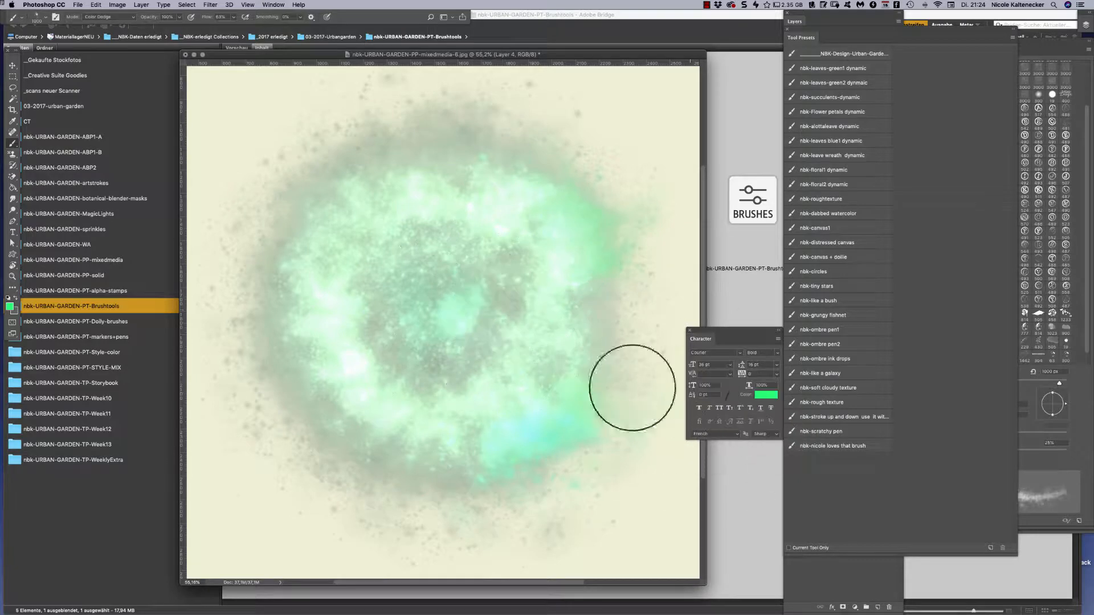
# Set the foreground colour to blue 0018ff and paint blue clouds around and inside the galaxy ring
pyautogui.click(12, 308)
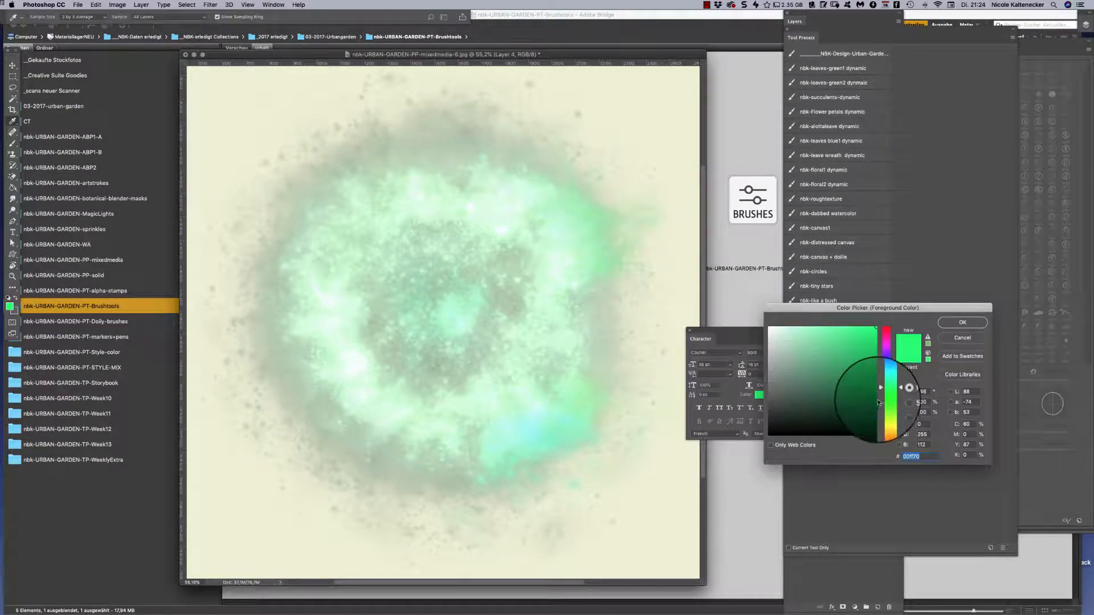
pyautogui.moveTo(887, 391); pyautogui.dragTo(886, 365)
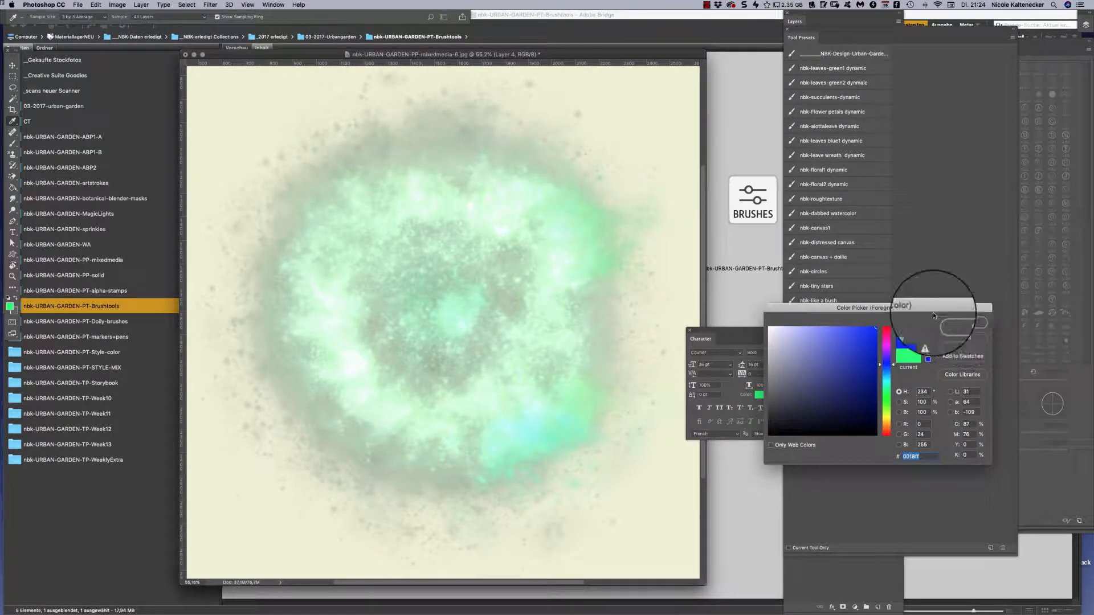
pyautogui.click(963, 323)
pyautogui.moveTo(325, 245)
pyautogui.mouseDown()
pyautogui.moveTo(296, 327)
pyautogui.moveTo(388, 348)
pyautogui.moveTo(454, 299)
pyautogui.moveTo(482, 251)
pyautogui.moveTo(425, 216)
pyautogui.moveTo(492, 159)
pyautogui.moveTo(595, 166)
pyautogui.moveTo(644, 211)
pyautogui.moveTo(635, 360)
pyautogui.moveTo(614, 423)
pyautogui.moveTo(573, 485)
pyautogui.moveTo(365, 470)
pyautogui.moveTo(264, 427)
pyautogui.moveTo(231, 324)
pyautogui.moveTo(249, 237)
pyautogui.moveTo(299, 153)
pyautogui.moveTo(358, 122)
pyautogui.moveTo(463, 126)
pyautogui.moveTo(482, 142)
pyautogui.moveTo(413, 172)
pyautogui.moveTo(266, 186)
pyautogui.moveTo(269, 254)
pyautogui.moveTo(302, 369)
pyautogui.moveTo(337, 374)
pyautogui.moveTo(424, 315)
pyautogui.mouseUp()
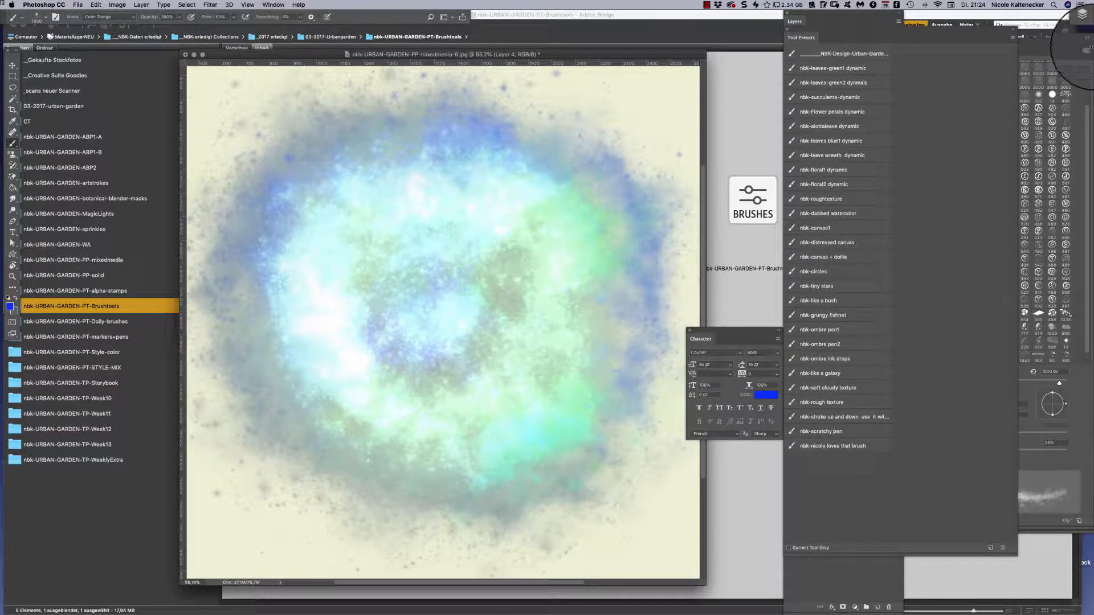
# Clear the layer and paint a pale cloud sample with the nbk-soft cloudy texture preset
pyautogui.press('super+a')
pyautogui.press('Delete')
pyautogui.press('super+d')
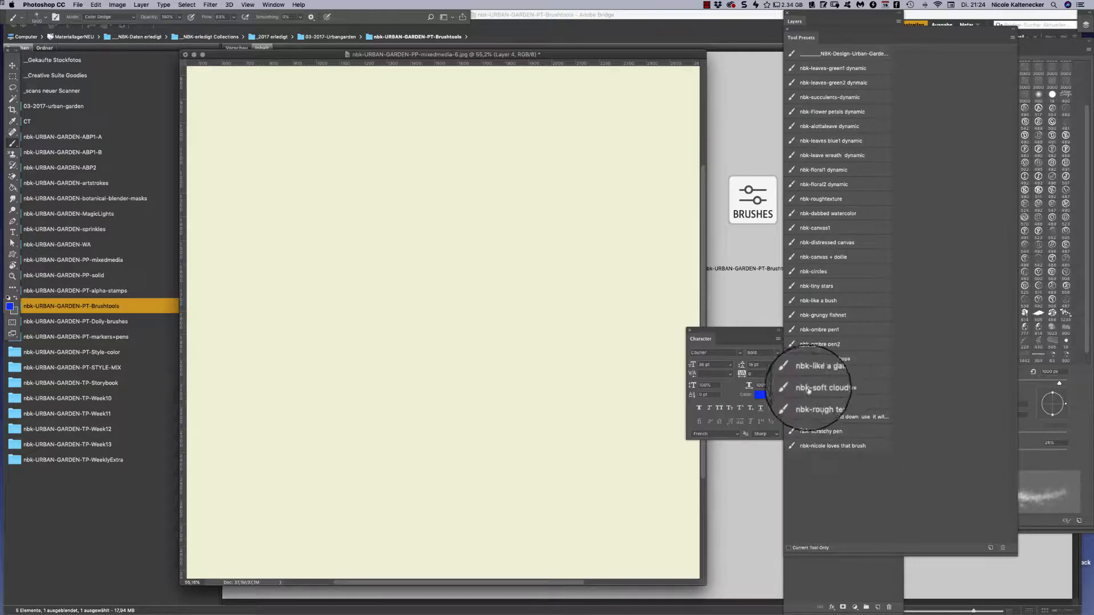
pyautogui.click(858, 393)
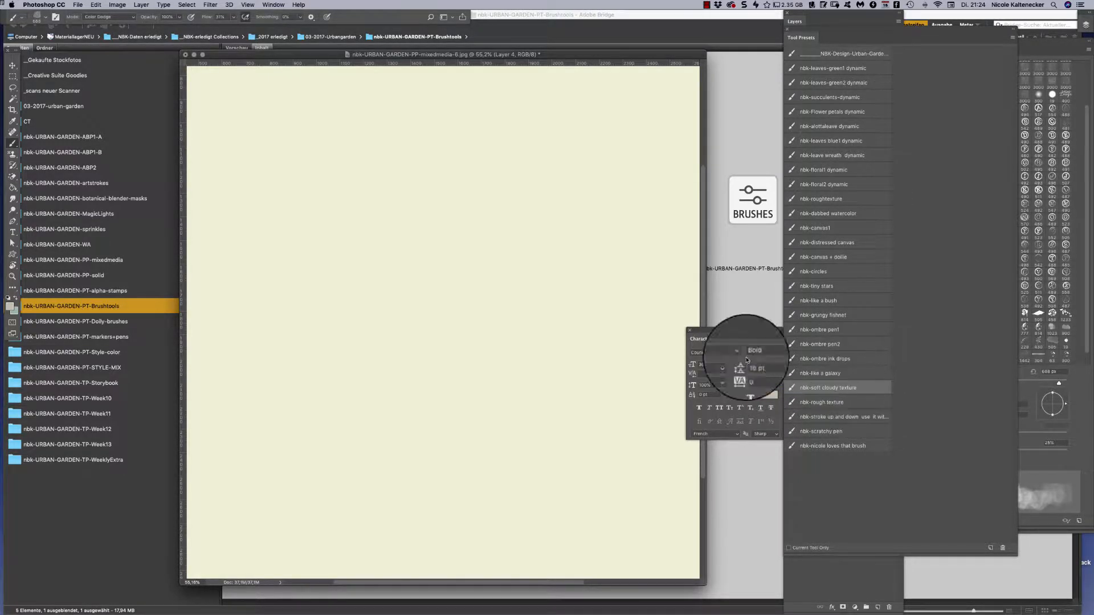
pyautogui.moveTo(427, 281)
pyautogui.mouseDown()
pyautogui.moveTo(244, 293)
pyautogui.moveTo(429, 292)
pyautogui.moveTo(464, 391)
pyautogui.moveTo(567, 237)
pyautogui.moveTo(464, 215)
pyautogui.mouseUp()
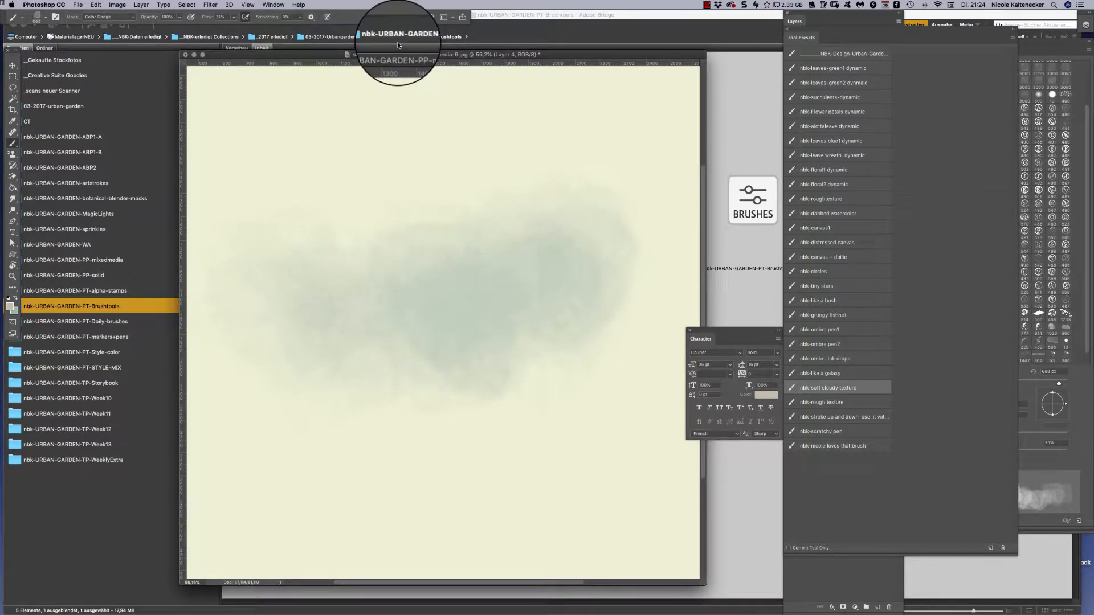
# Set the foreground colour to dark brown and paint broad brown and golden cloud patches with the soft cloudy texture brush
pyautogui.click(9, 307)
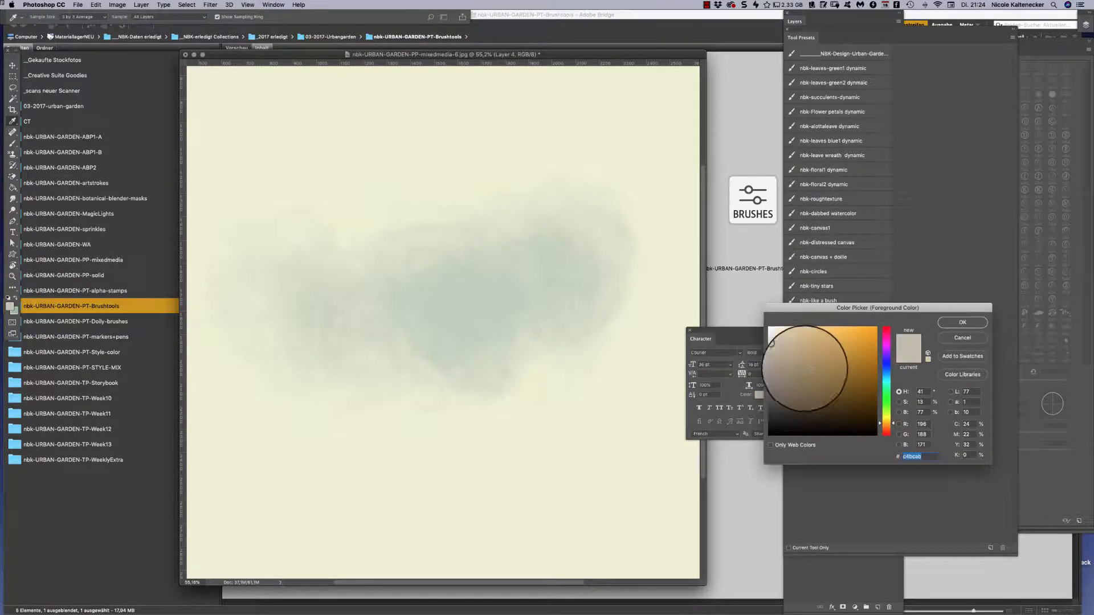
pyautogui.click(844, 395)
pyautogui.press('Return')
pyautogui.moveTo(593, 257)
pyautogui.mouseDown()
pyautogui.moveTo(489, 285)
pyautogui.moveTo(547, 239)
pyautogui.mouseUp()
pyautogui.press('super+minus')
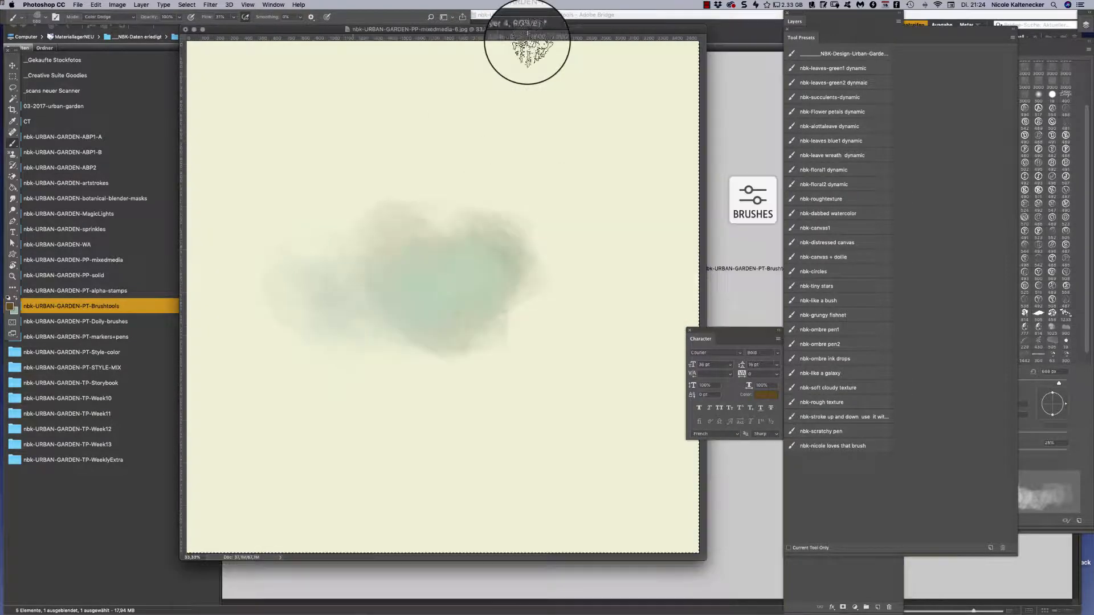
pyautogui.moveTo(403, 289)
pyautogui.mouseDown()
pyautogui.moveTo(412, 227)
pyautogui.moveTo(519, 204)
pyautogui.moveTo(546, 241)
pyautogui.moveTo(587, 251)
pyautogui.moveTo(433, 299)
pyautogui.moveTo(341, 291)
pyautogui.moveTo(248, 225)
pyautogui.moveTo(418, 387)
pyautogui.moveTo(347, 339)
pyautogui.moveTo(387, 304)
pyautogui.moveTo(547, 322)
pyautogui.moveTo(580, 157)
pyautogui.moveTo(490, 190)
pyautogui.moveTo(374, 195)
pyautogui.moveTo(401, 165)
pyautogui.moveTo(479, 199)
pyautogui.moveTo(420, 202)
pyautogui.moveTo(278, 310)
pyautogui.moveTo(403, 304)
pyautogui.moveTo(613, 189)
pyautogui.moveTo(572, 227)
pyautogui.moveTo(604, 275)
pyautogui.moveTo(574, 199)
pyautogui.moveTo(502, 231)
pyautogui.moveTo(578, 263)
pyautogui.moveTo(615, 152)
pyautogui.moveTo(508, 279)
pyautogui.moveTo(433, 264)
pyautogui.moveTo(250, 276)
pyautogui.moveTo(374, 281)
pyautogui.moveTo(459, 367)
pyautogui.moveTo(366, 181)
pyautogui.moveTo(336, 250)
pyautogui.moveTo(274, 255)
pyautogui.moveTo(325, 280)
pyautogui.moveTo(392, 230)
pyautogui.moveTo(578, 207)
pyautogui.moveTo(586, 259)
pyautogui.moveTo(572, 230)
pyautogui.moveTo(543, 251)
pyautogui.moveTo(553, 257)
pyautogui.moveTo(547, 232)
pyautogui.moveTo(523, 284)
pyautogui.moveTo(627, 225)
pyautogui.moveTo(513, 194)
pyautogui.moveTo(458, 222)
pyautogui.moveTo(330, 236)
pyautogui.moveTo(310, 355)
pyautogui.moveTo(438, 377)
pyautogui.moveTo(517, 335)
pyautogui.moveTo(560, 279)
pyautogui.moveTo(585, 175)
pyautogui.moveTo(529, 368)
pyautogui.moveTo(350, 399)
pyautogui.moveTo(552, 306)
pyautogui.moveTo(467, 259)
pyautogui.moveTo(386, 290)
pyautogui.moveTo(616, 237)
pyautogui.mouseUp()
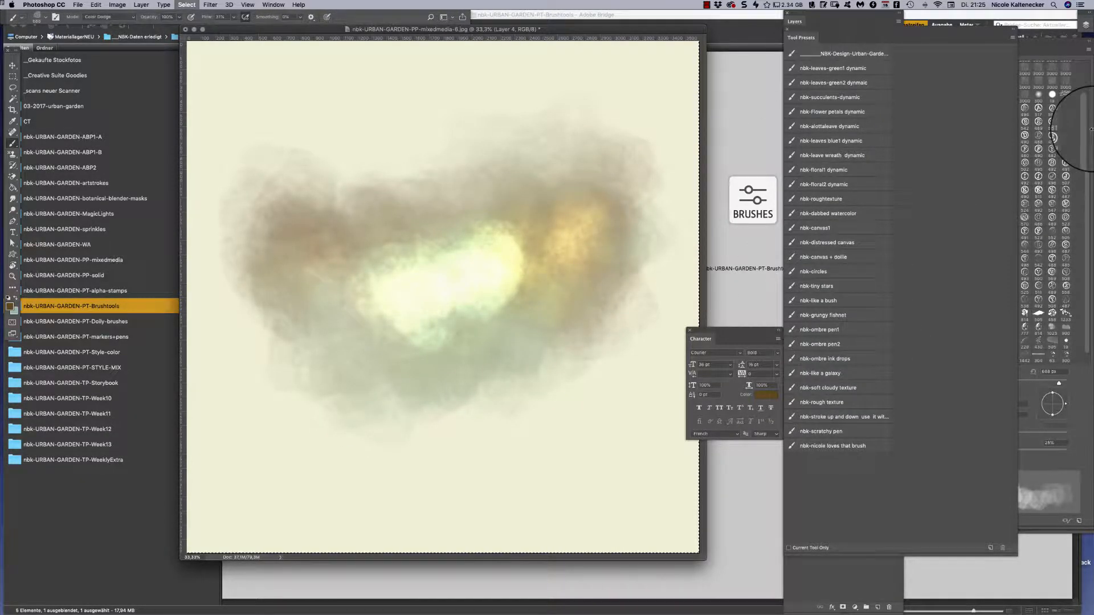
# Clear the layer and paint overlapping vertical and horizontal sample strokes with the nbk-stroke up and down preset
pyautogui.press('BackSpace')
pyautogui.click(847, 421)
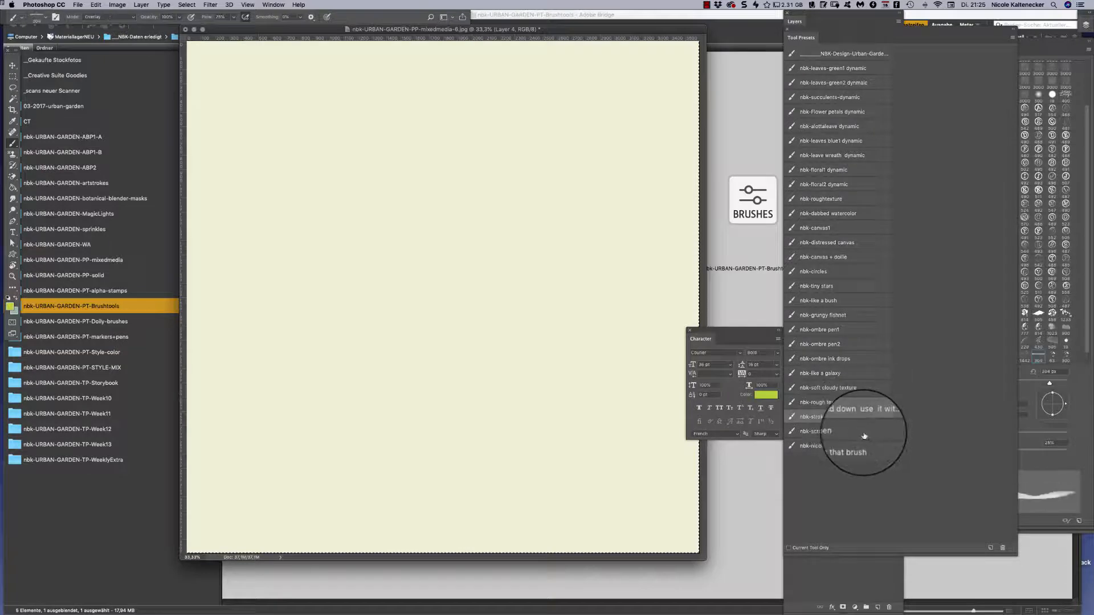
pyautogui.moveTo(435, 220)
pyautogui.mouseDown()
pyautogui.moveTo(419, 252)
pyautogui.moveTo(468, 301)
pyautogui.moveTo(524, 205)
pyautogui.moveTo(342, 194)
pyautogui.moveTo(525, 188)
pyautogui.moveTo(502, 120)
pyautogui.moveTo(507, 407)
pyautogui.moveTo(508, 308)
pyautogui.moveTo(544, 111)
pyautogui.moveTo(547, 397)
pyautogui.moveTo(543, 198)
pyautogui.moveTo(523, 250)
pyautogui.moveTo(497, 271)
pyautogui.moveTo(478, 413)
pyautogui.moveTo(459, 276)
pyautogui.mouseUp()
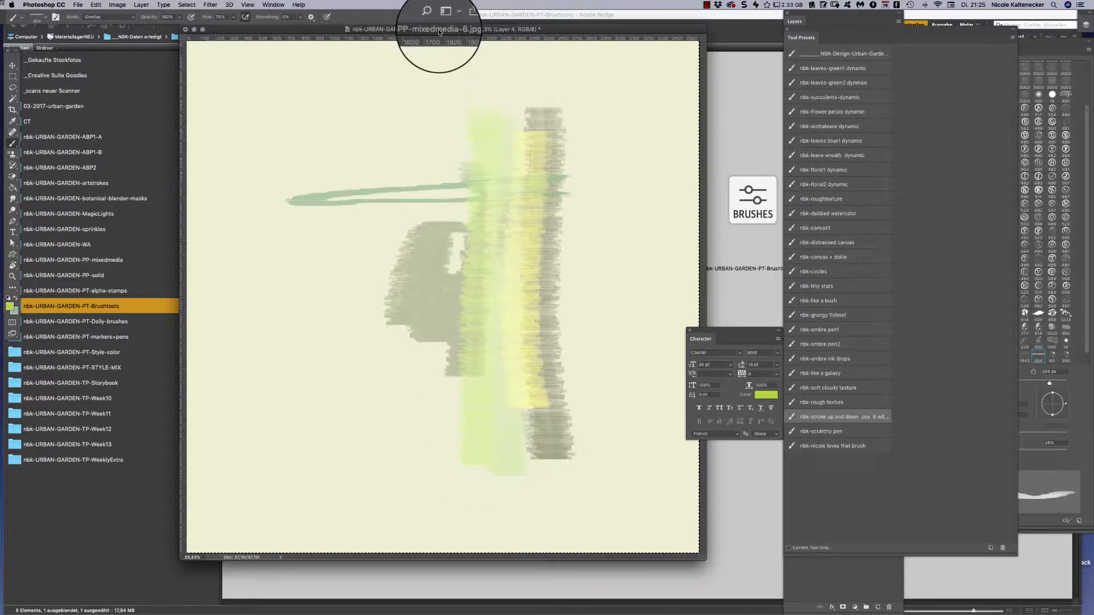
# Clear the test strokes and paint further long up-and-down strokes across the canvas with the same brush
pyautogui.press('Delete')
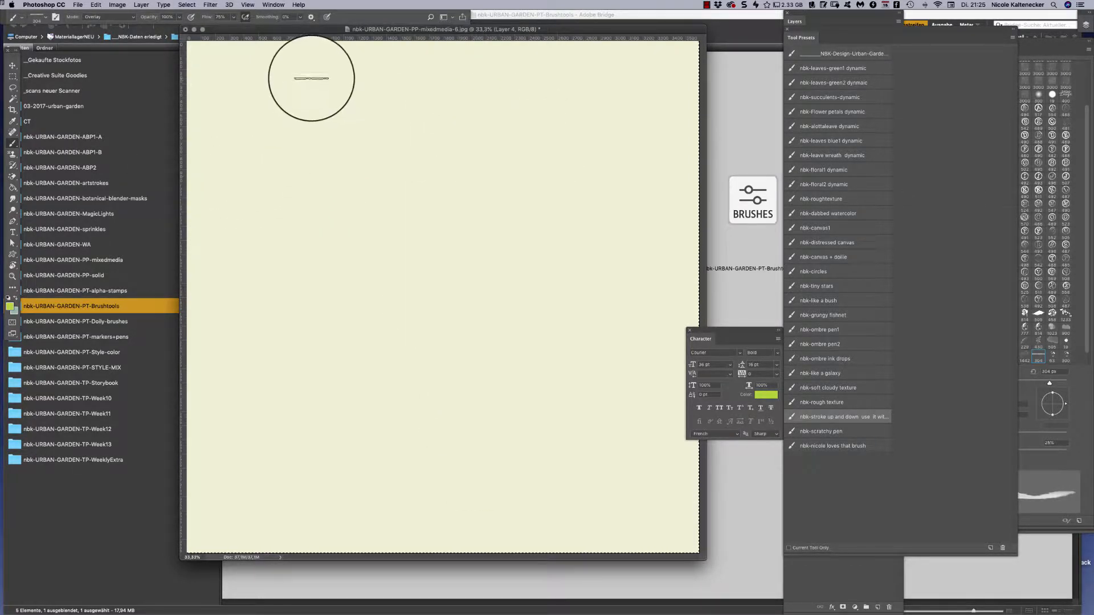
pyautogui.moveTo(315, 92)
pyautogui.mouseDown()
pyautogui.moveTo(308, 421)
pyautogui.moveTo(343, 95)
pyautogui.moveTo(358, 480)
pyautogui.moveTo(362, 94)
pyautogui.moveTo(399, 463)
pyautogui.moveTo(414, 462)
pyautogui.moveTo(449, 108)
pyautogui.moveTo(466, 474)
pyautogui.moveTo(500, 123)
pyautogui.moveTo(513, 366)
pyautogui.mouseUp()
pyautogui.moveTo(532, 400)
pyautogui.mouseDown()
pyautogui.moveTo(581, 208)
pyautogui.moveTo(611, 359)
pyautogui.moveTo(550, 103)
pyautogui.moveTo(454, 310)
pyautogui.moveTo(362, 395)
pyautogui.moveTo(335, 164)
pyautogui.moveTo(361, 122)
pyautogui.moveTo(391, 416)
pyautogui.moveTo(417, 394)
pyautogui.moveTo(469, 234)
pyautogui.moveTo(521, 137)
pyautogui.mouseUp()
# Clear the canvas again and paint a tall vertical band plus a rounded swirl beside it
pyautogui.press('Delete')
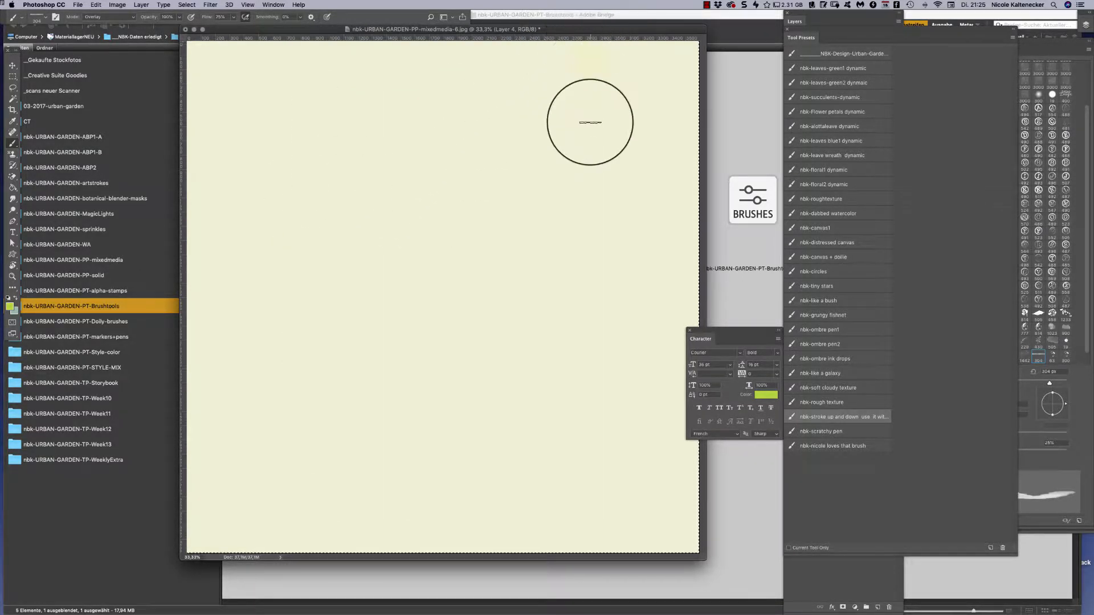
pyautogui.moveTo(582, 166); pyautogui.dragTo(599, 385)
pyautogui.moveTo(588, 57)
pyautogui.mouseDown()
pyautogui.moveTo(586, 349)
pyautogui.moveTo(588, 110)
pyautogui.moveTo(578, 318)
pyautogui.mouseUp()
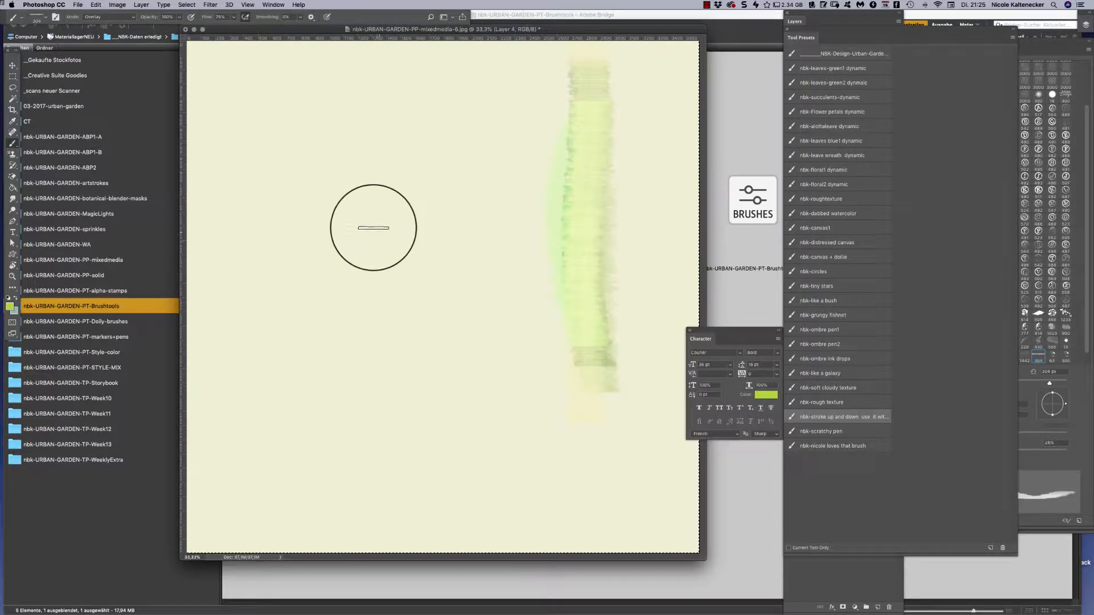
pyautogui.moveTo(373, 228)
pyautogui.mouseDown()
pyautogui.moveTo(483, 313)
pyautogui.moveTo(396, 237)
pyautogui.moveTo(418, 301)
pyautogui.moveTo(438, 249)
pyautogui.moveTo(479, 324)
pyautogui.moveTo(418, 340)
pyautogui.moveTo(378, 178)
pyautogui.moveTo(396, 174)
pyautogui.mouseUp()
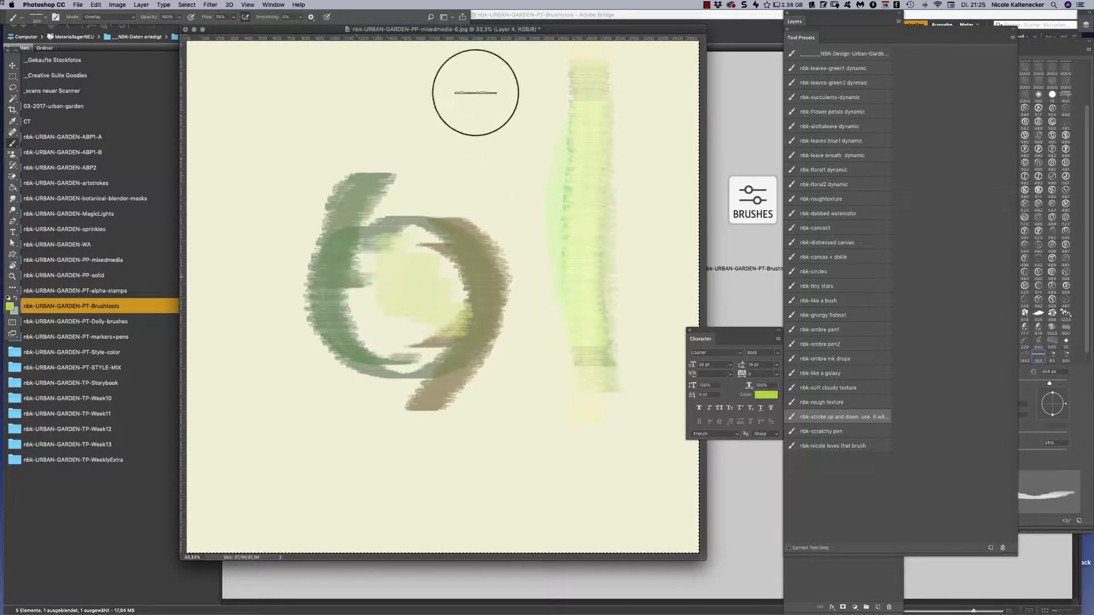
# Fill the canvas with the green background colour and scribble black hatching with the nbk-scratchy pen preset
pyautogui.press('Delete')
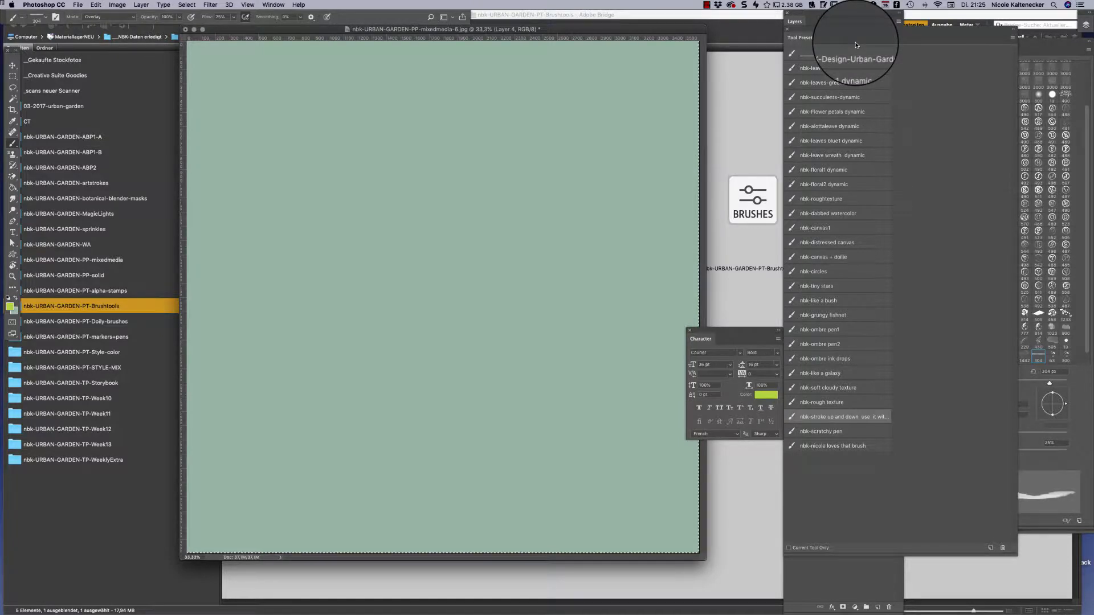
pyautogui.click(821, 431)
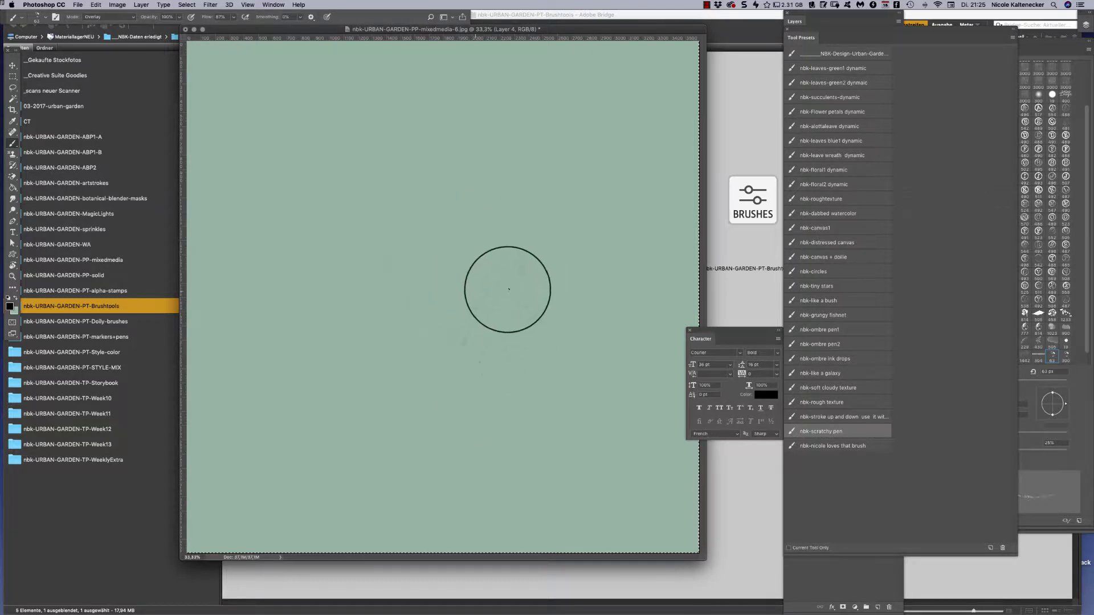
pyautogui.moveTo(497, 284)
pyautogui.mouseDown()
pyautogui.moveTo(580, 164)
pyautogui.moveTo(509, 276)
pyautogui.mouseUp()
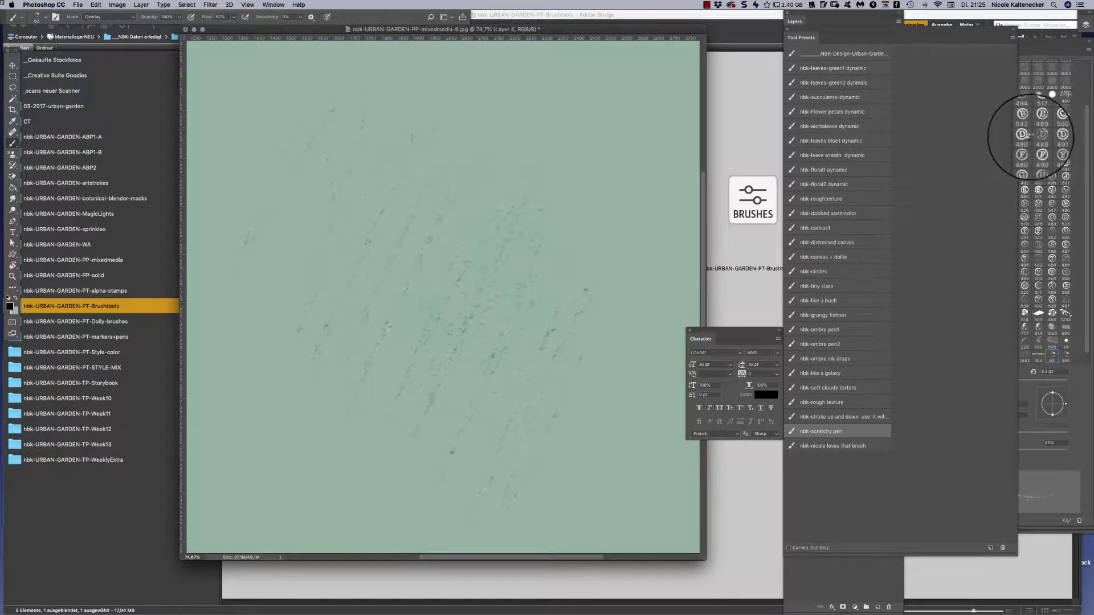
# Remove the green fill and scribbles, and sketch a pointed leaf with a long stem on the cream canvas
pyautogui.press('Delete')
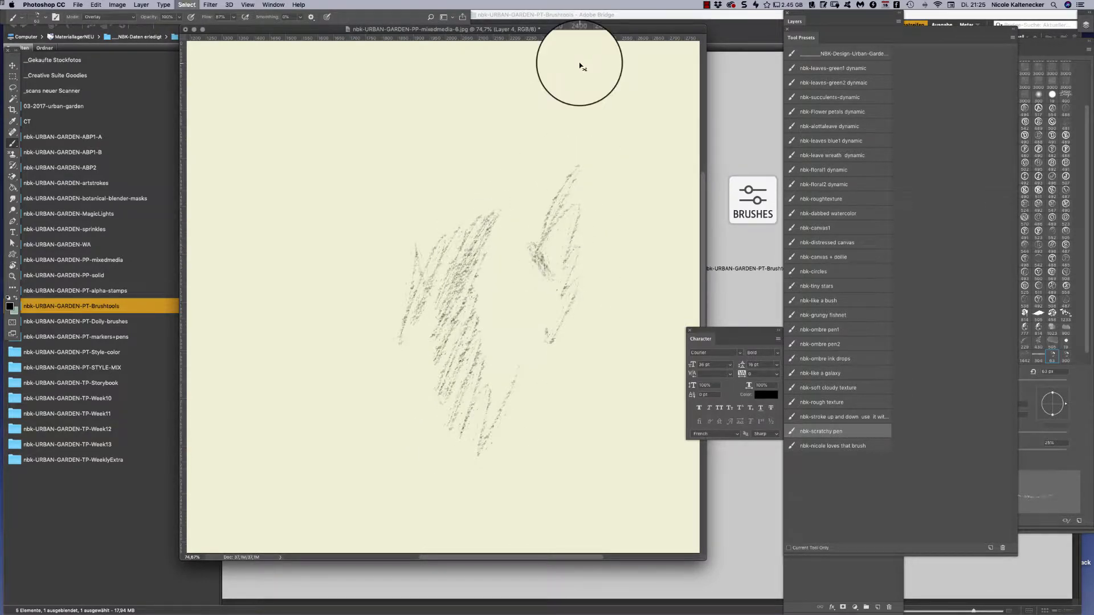
pyautogui.press('BackSpace')
pyautogui.moveTo(402, 272); pyautogui.dragTo(414, 223)
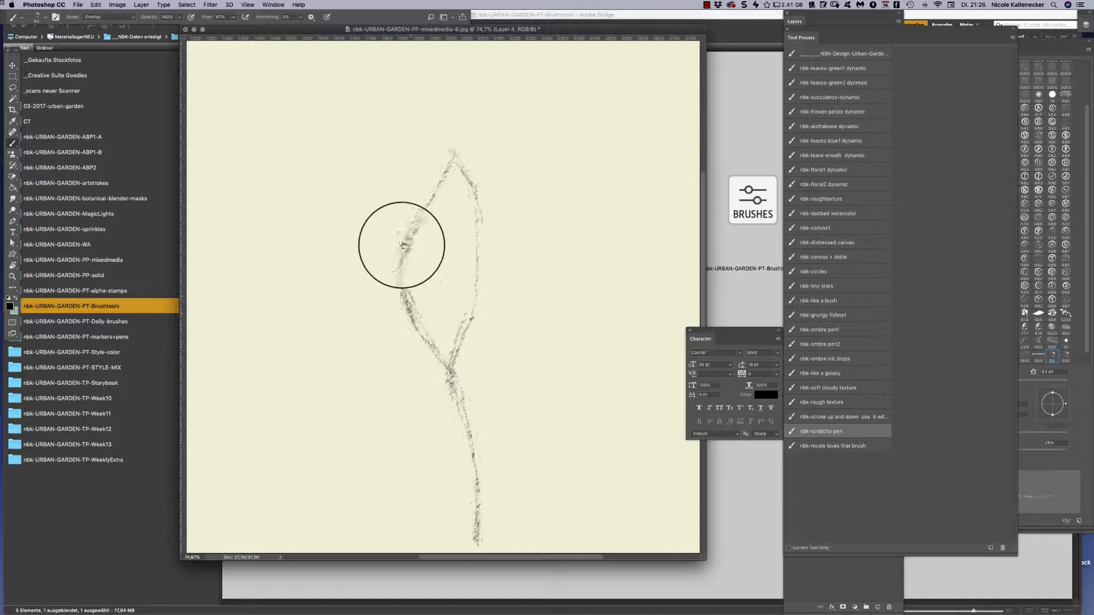
pyautogui.moveTo(435, 121)
pyautogui.mouseDown()
pyautogui.moveTo(385, 224)
pyautogui.moveTo(379, 271)
pyautogui.moveTo(409, 339)
pyautogui.moveTo(450, 374)
pyautogui.mouseUp()
pyautogui.moveTo(477, 251); pyautogui.dragTo(452, 151)
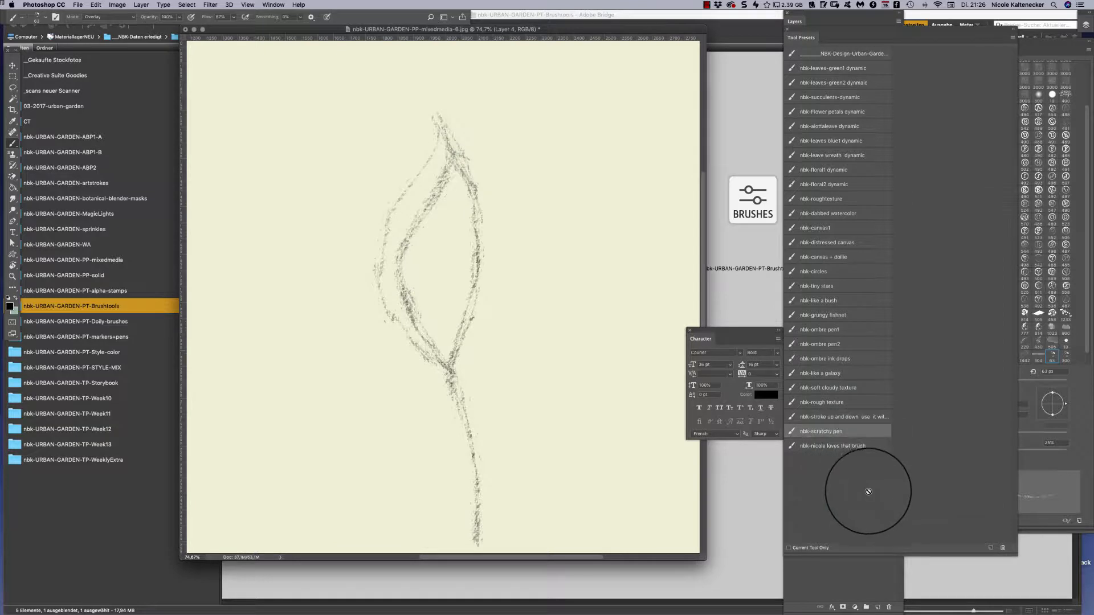
# Choose the nbk-nicole loves that brush preset, clear the leaf sketch and paint a large teal textured patch
pyautogui.click(862, 446)
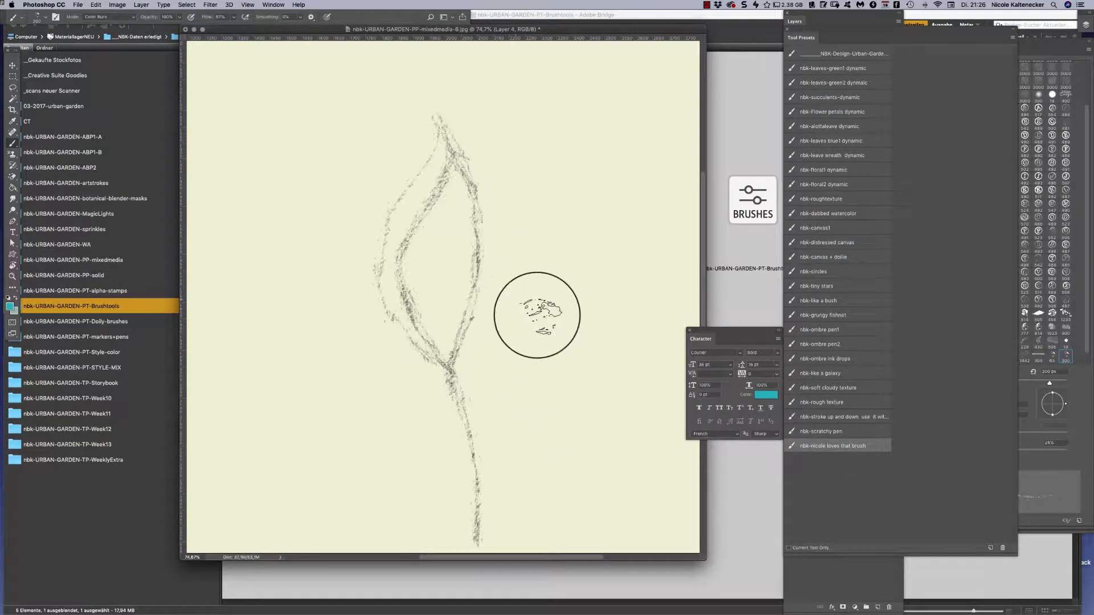
pyautogui.moveTo(536, 315)
pyautogui.mouseDown()
pyautogui.moveTo(551, 166)
pyautogui.moveTo(472, 248)
pyautogui.moveTo(465, 216)
pyautogui.mouseUp()
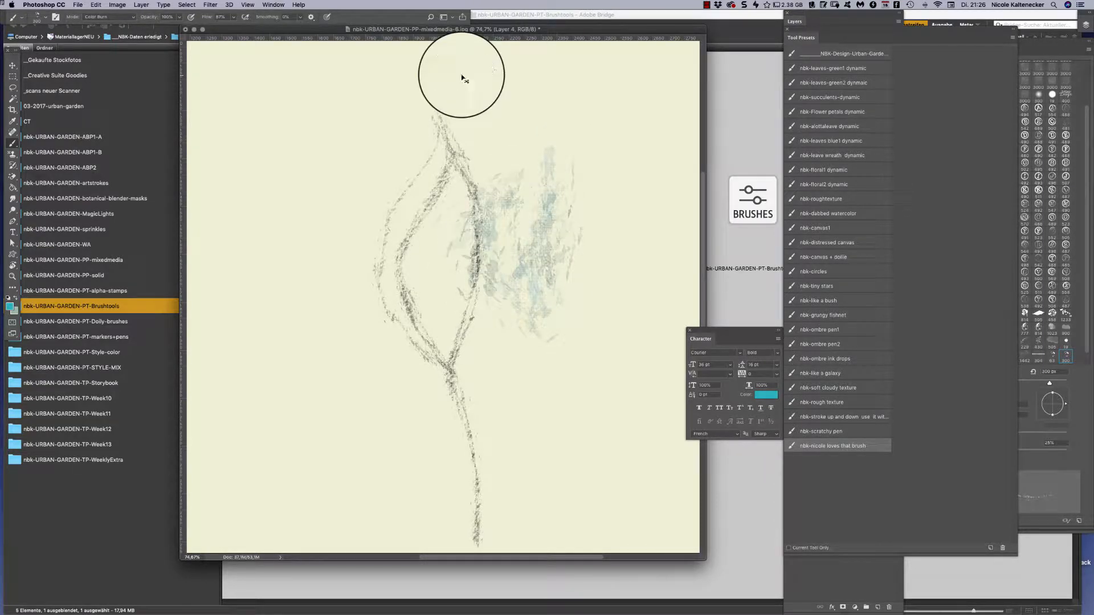
pyautogui.press('Delete')
pyautogui.moveTo(429, 298)
pyautogui.mouseDown()
pyautogui.moveTo(448, 405)
pyautogui.moveTo(574, 193)
pyautogui.moveTo(513, 213)
pyautogui.moveTo(442, 167)
pyautogui.moveTo(407, 171)
pyautogui.moveTo(310, 145)
pyautogui.moveTo(296, 166)
pyautogui.moveTo(312, 255)
pyautogui.moveTo(336, 299)
pyautogui.moveTo(403, 302)
pyautogui.moveTo(516, 345)
pyautogui.moveTo(534, 304)
pyautogui.moveTo(530, 375)
pyautogui.moveTo(509, 346)
pyautogui.moveTo(485, 201)
pyautogui.moveTo(466, 229)
pyautogui.moveTo(462, 212)
pyautogui.moveTo(557, 244)
pyautogui.moveTo(388, 189)
pyautogui.moveTo(439, 232)
pyautogui.moveTo(387, 383)
pyautogui.moveTo(358, 344)
pyautogui.moveTo(323, 246)
pyautogui.moveTo(389, 302)
pyautogui.moveTo(576, 378)
pyautogui.moveTo(458, 257)
pyautogui.moveTo(543, 336)
pyautogui.moveTo(531, 292)
pyautogui.moveTo(455, 432)
pyautogui.moveTo(376, 402)
pyautogui.moveTo(406, 308)
pyautogui.moveTo(436, 387)
pyautogui.moveTo(490, 414)
pyautogui.moveTo(417, 214)
pyautogui.moveTo(368, 257)
pyautogui.moveTo(377, 316)
pyautogui.moveTo(343, 343)
pyautogui.moveTo(355, 309)
pyautogui.moveTo(431, 249)
pyautogui.moveTo(393, 228)
pyautogui.mouseUp()
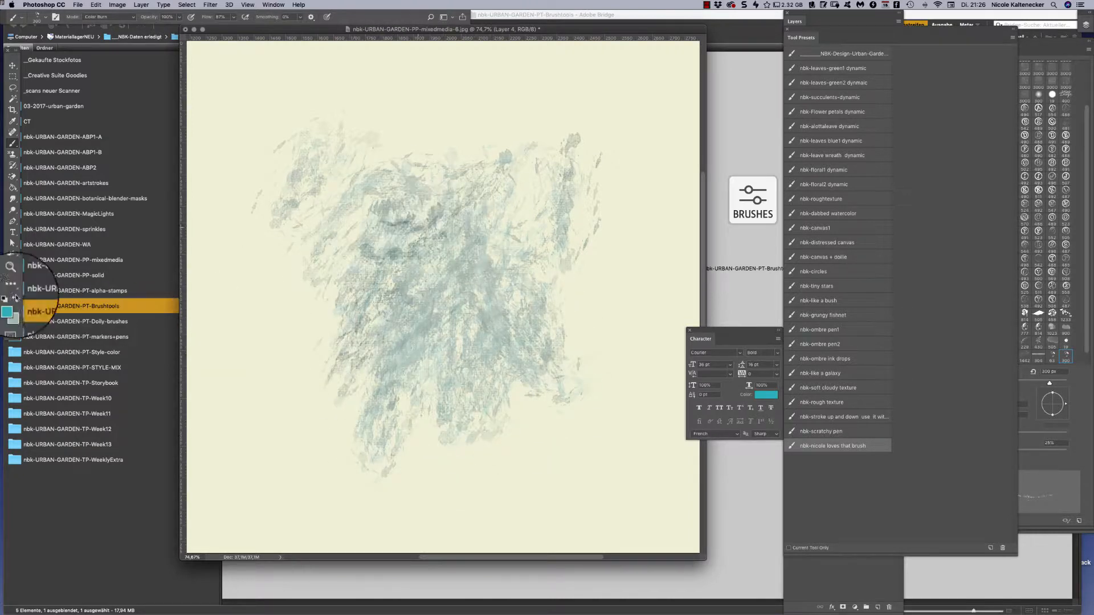
# Set the foreground colour to magenta bd218f and paint textured strokes over and around the teal patch
pyautogui.click(10, 304)
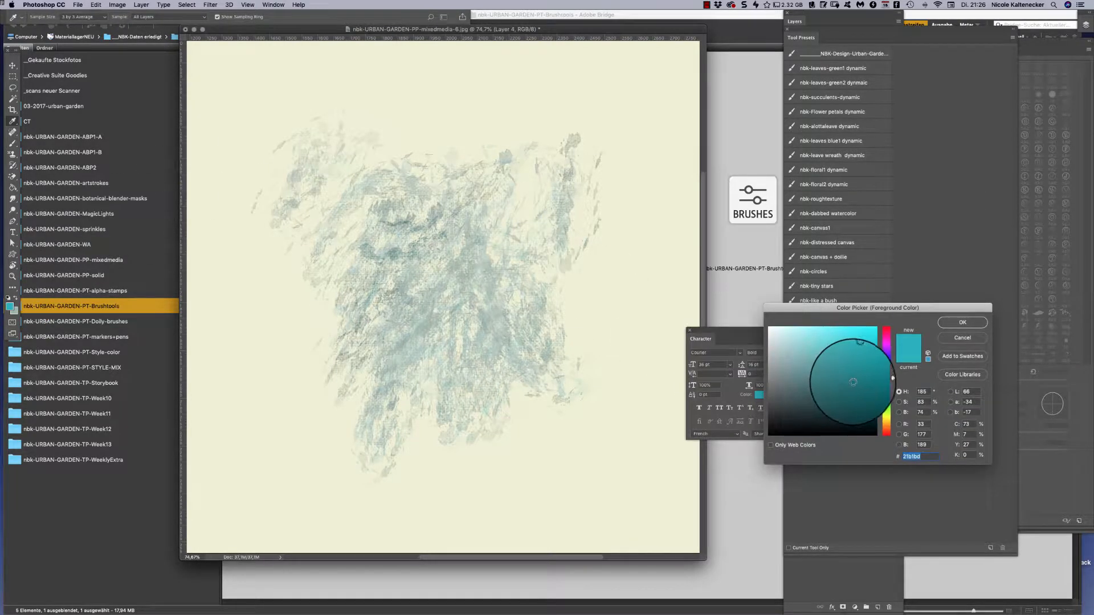
pyautogui.moveTo(888, 375); pyautogui.dragTo(886, 340)
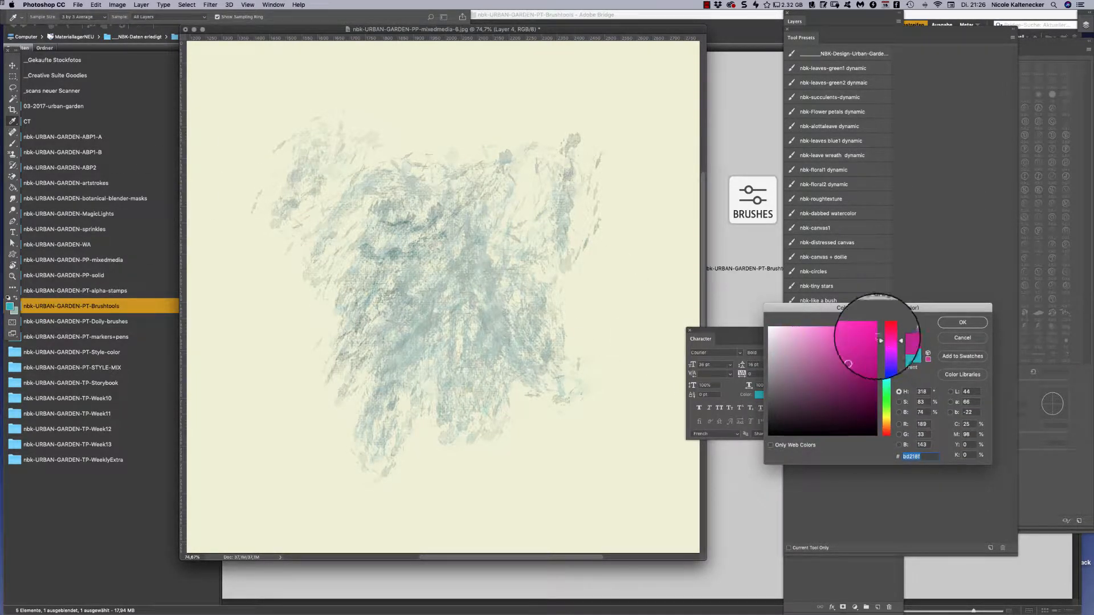
pyautogui.click(962, 322)
pyautogui.moveTo(317, 244)
pyautogui.mouseDown()
pyautogui.moveTo(376, 280)
pyautogui.moveTo(351, 342)
pyautogui.moveTo(324, 354)
pyautogui.moveTo(336, 249)
pyautogui.moveTo(306, 391)
pyautogui.moveTo(378, 329)
pyautogui.moveTo(365, 456)
pyautogui.moveTo(388, 473)
pyautogui.moveTo(443, 335)
pyautogui.moveTo(433, 422)
pyautogui.moveTo(408, 428)
pyautogui.moveTo(412, 354)
pyautogui.moveTo(395, 355)
pyautogui.moveTo(405, 223)
pyautogui.moveTo(389, 305)
pyautogui.moveTo(322, 240)
pyautogui.moveTo(287, 277)
pyautogui.moveTo(317, 186)
pyautogui.moveTo(283, 290)
pyautogui.moveTo(319, 208)
pyautogui.moveTo(346, 185)
pyautogui.moveTo(327, 277)
pyautogui.moveTo(345, 308)
pyautogui.moveTo(419, 230)
pyautogui.moveTo(473, 199)
pyautogui.moveTo(412, 270)
pyautogui.moveTo(394, 330)
pyautogui.moveTo(380, 268)
pyautogui.moveTo(346, 230)
pyautogui.moveTo(322, 242)
pyautogui.moveTo(280, 372)
pyautogui.moveTo(311, 249)
pyautogui.moveTo(276, 345)
pyautogui.moveTo(318, 423)
pyautogui.moveTo(465, 293)
pyautogui.moveTo(529, 309)
pyautogui.moveTo(532, 426)
pyautogui.moveTo(495, 446)
pyautogui.moveTo(442, 340)
pyautogui.moveTo(435, 405)
pyautogui.moveTo(458, 372)
pyautogui.moveTo(466, 264)
pyautogui.moveTo(435, 221)
pyautogui.moveTo(422, 287)
pyautogui.moveTo(432, 261)
pyautogui.moveTo(399, 177)
pyautogui.moveTo(351, 226)
pyautogui.moveTo(334, 278)
pyautogui.moveTo(366, 276)
pyautogui.moveTo(435, 192)
pyautogui.moveTo(361, 90)
pyautogui.moveTo(447, 262)
pyautogui.moveTo(445, 205)
pyautogui.moveTo(461, 155)
pyautogui.moveTo(552, 287)
pyautogui.moveTo(561, 262)
pyautogui.moveTo(547, 284)
pyautogui.moveTo(583, 397)
pyautogui.moveTo(584, 362)
pyautogui.moveTo(505, 262)
pyautogui.moveTo(501, 386)
pyautogui.moveTo(447, 310)
pyautogui.moveTo(525, 228)
pyautogui.mouseUp()
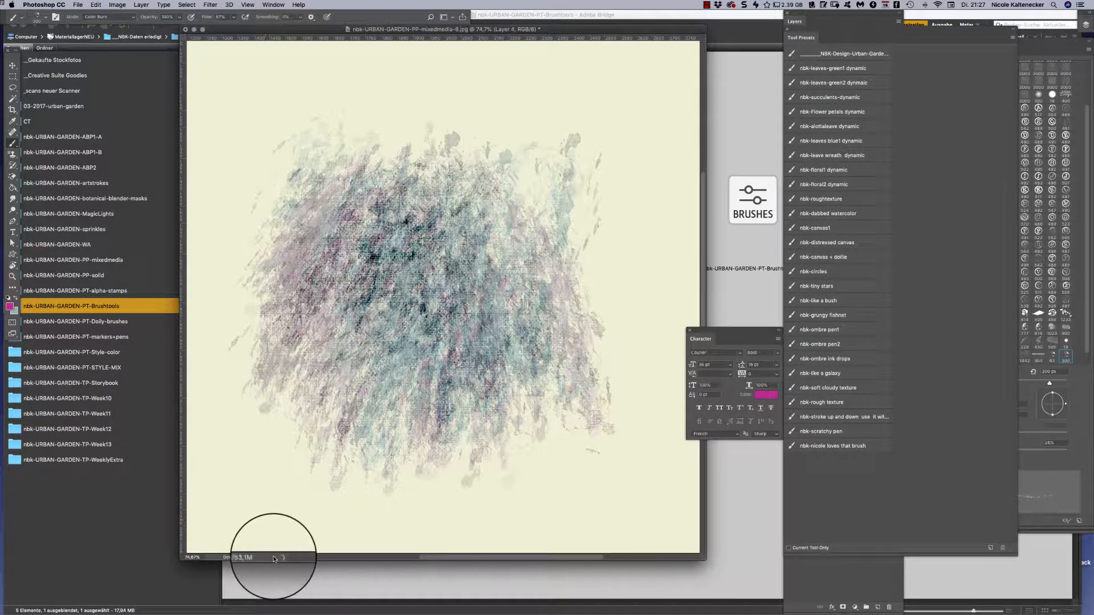
# Switch to Adobe Bridge, open the nbk-URBAN-GARDEN-PT-Doily-brushes folder and look through its doily previews
pyautogui.click(105, 532)
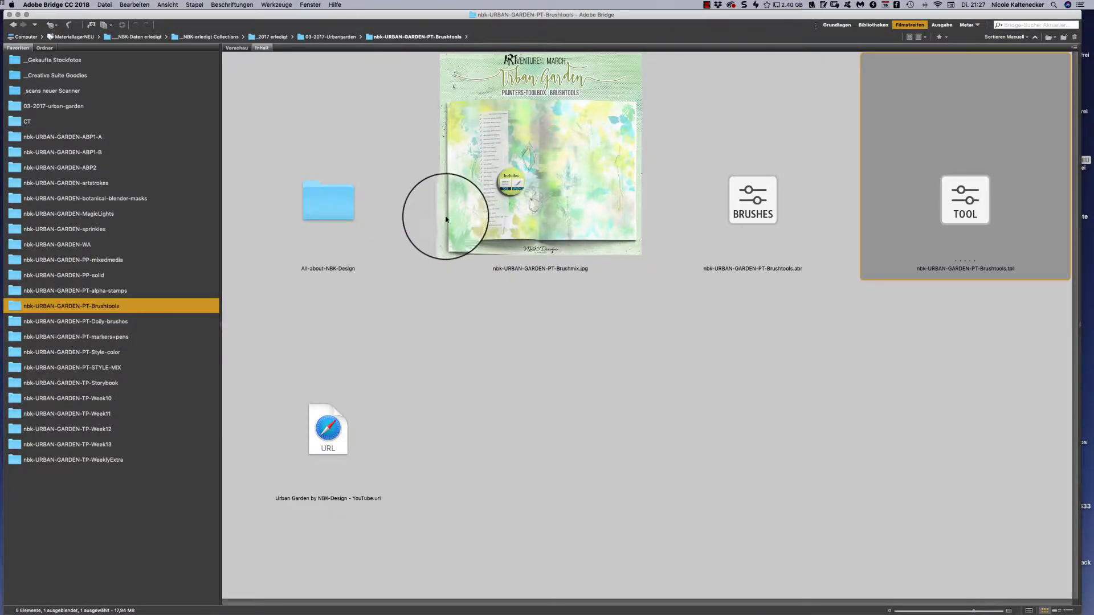
pyautogui.click(121, 322)
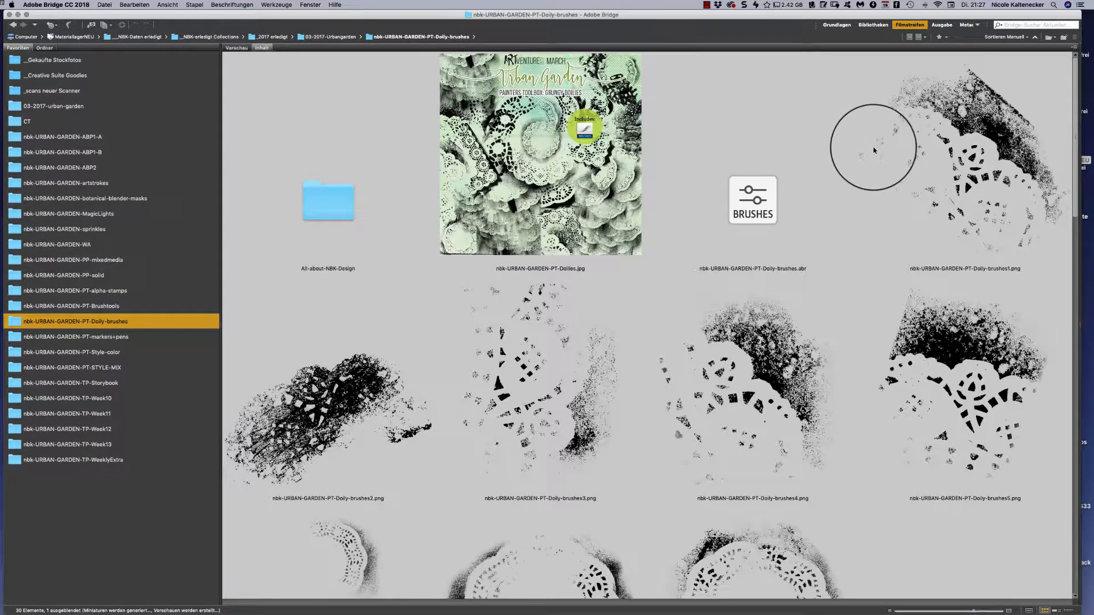
pyautogui.moveTo(1074, 120)
pyautogui.mouseDown()
pyautogui.moveTo(952, 413)
pyautogui.moveTo(963, 424)
pyautogui.moveTo(929, 524)
pyautogui.moveTo(933, 355)
pyautogui.mouseUp()
pyautogui.scroll(8, 933, 354)
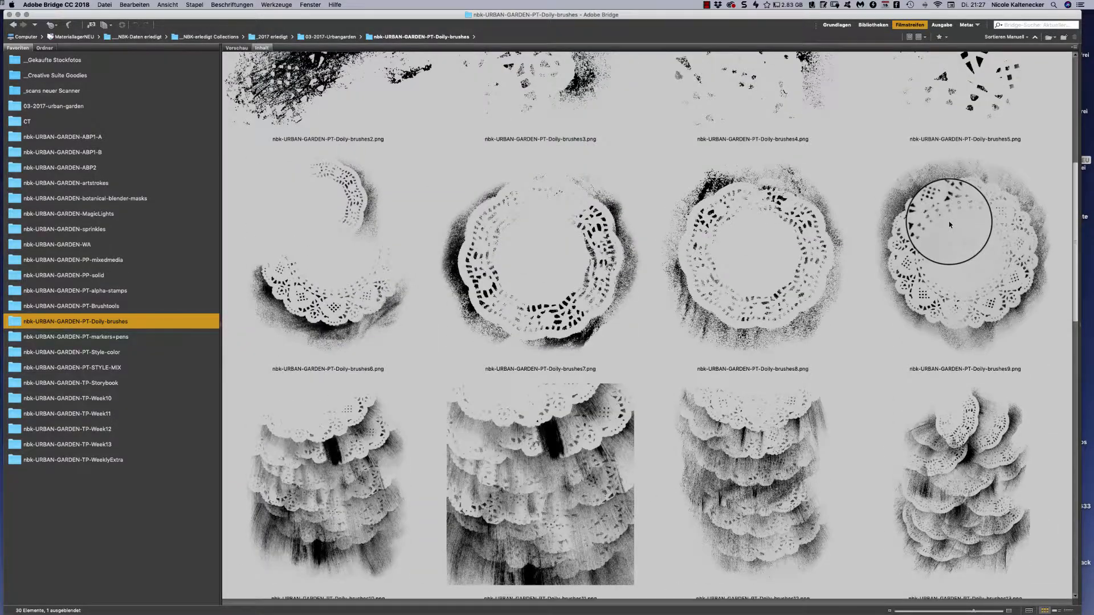
pyautogui.scroll(10, 952, 214)
pyautogui.scroll(-15, 769, 538)
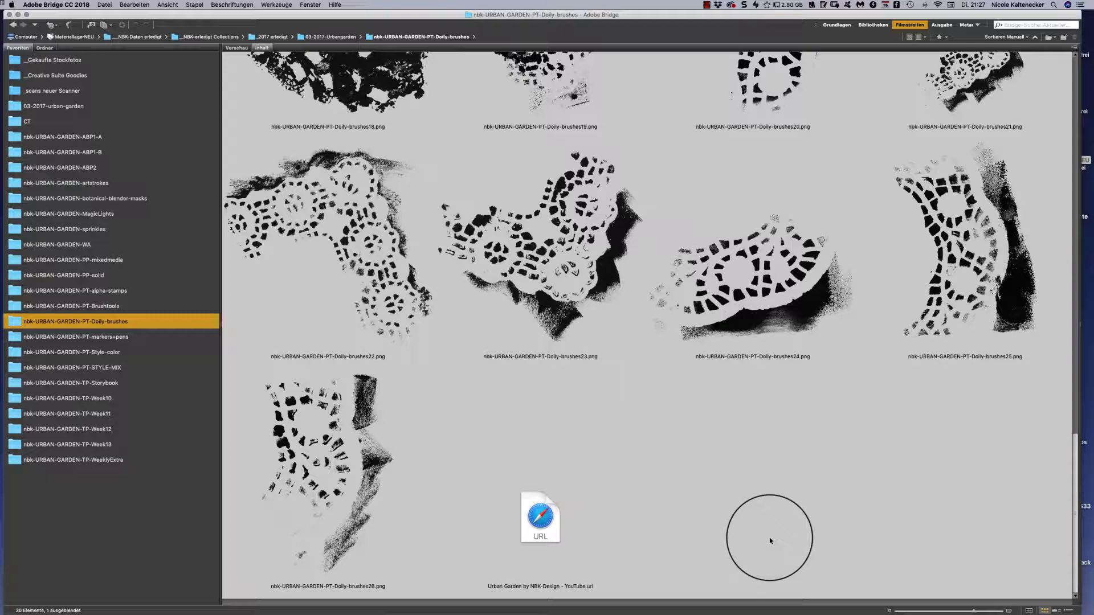
pyautogui.scroll(15, 781, 317)
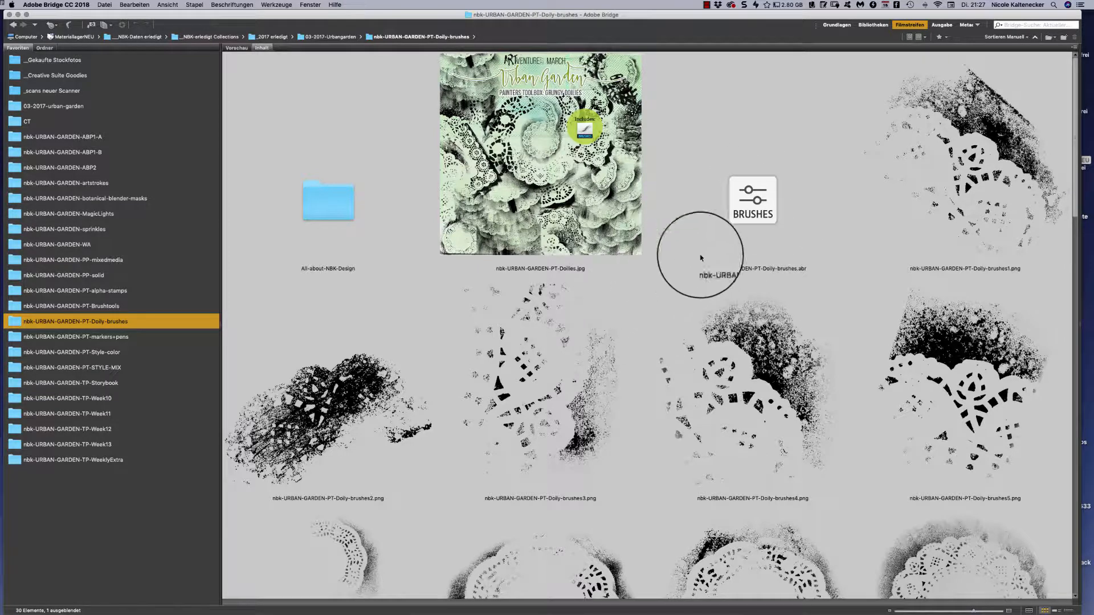
pyautogui.scroll(-5, 1020, 213)
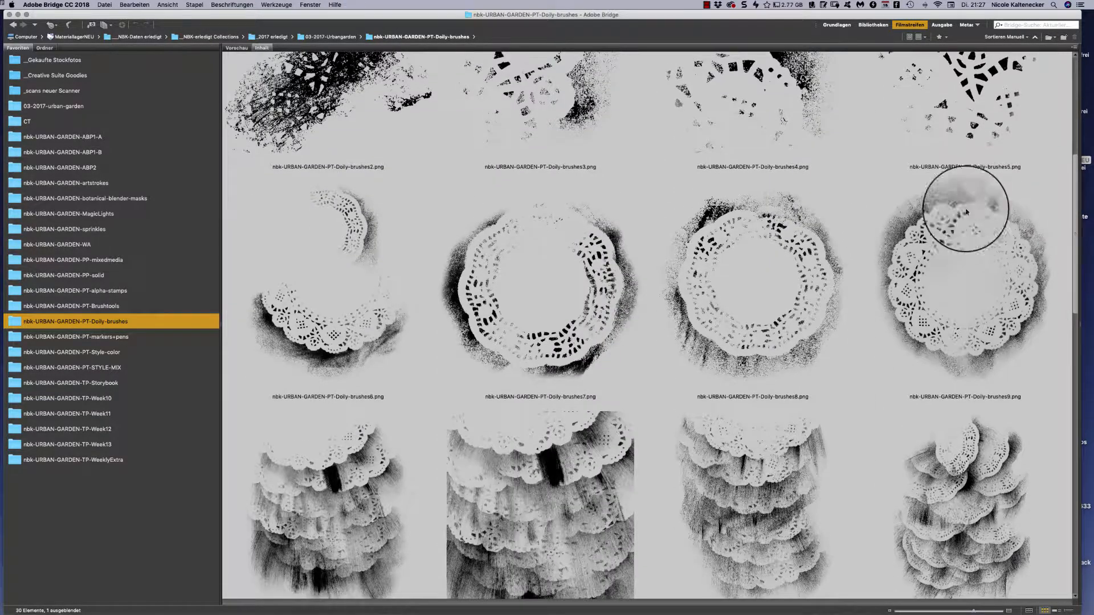
# Open nbk-URBAN-GARDEN-PT-Doily-brushes8.png in Photoshop and copy the doily into the mixedmedia-6 document
pyautogui.doubleClick(797, 286)
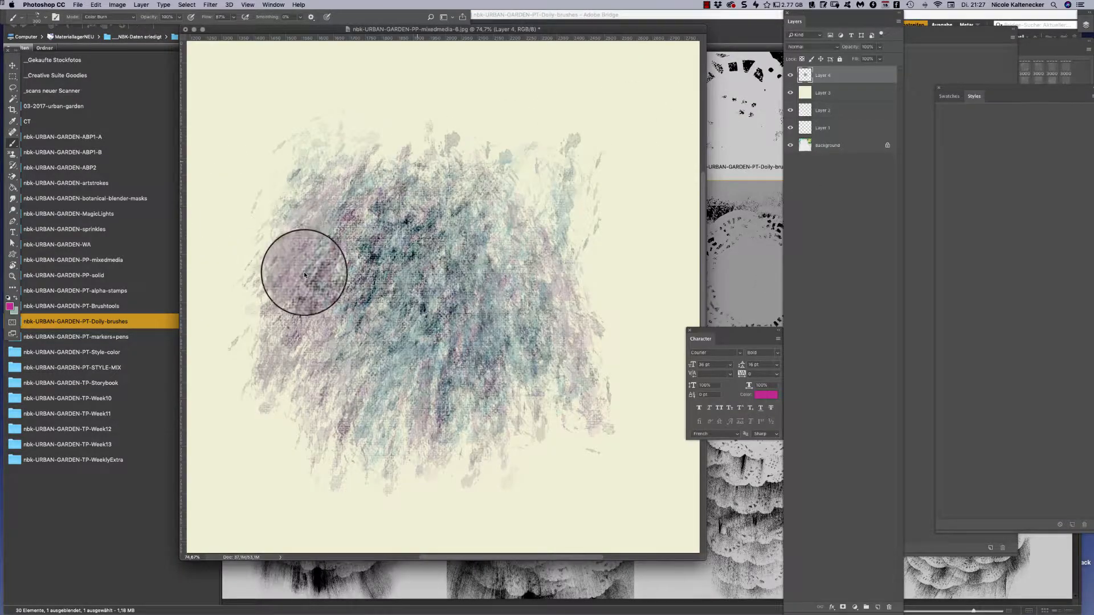
pyautogui.click(12, 65)
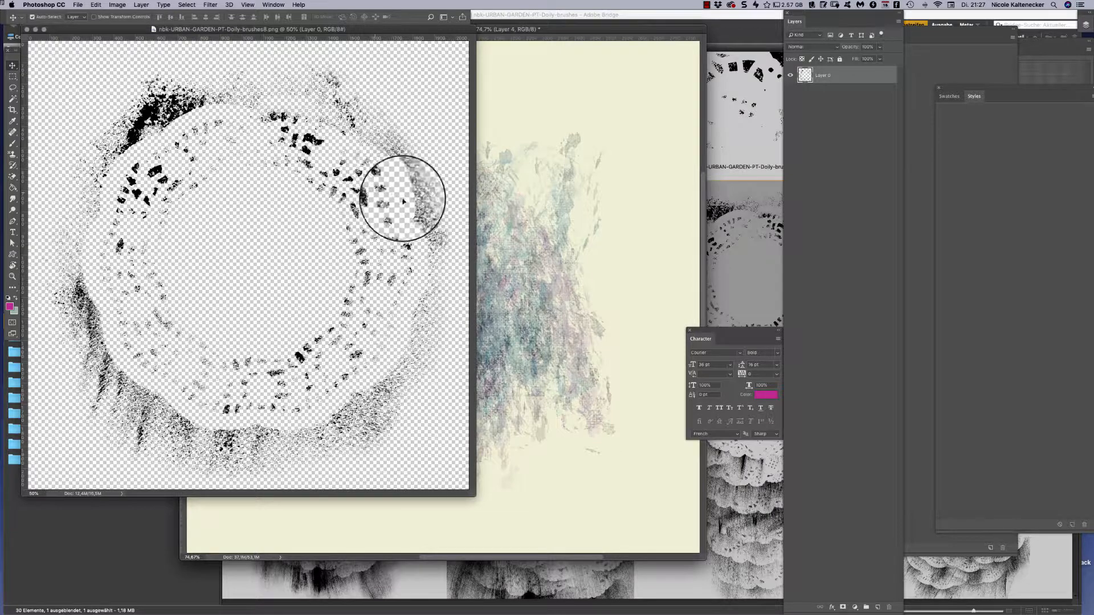
pyautogui.moveTo(403, 200); pyautogui.dragTo(525, 183)
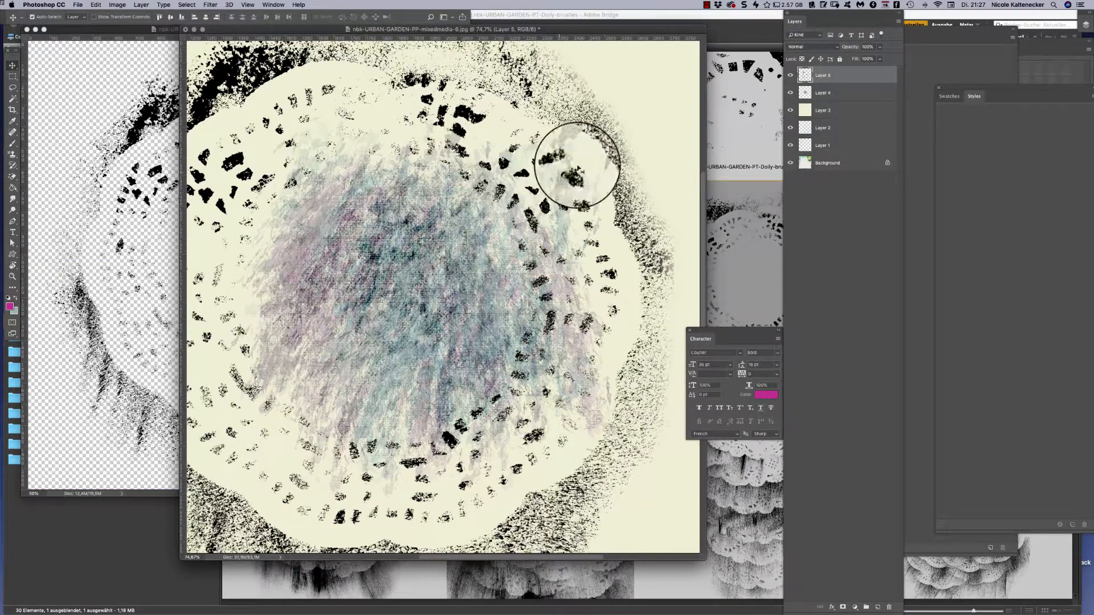
# Shift the doily slightly to the left around the painted texture and close the separate doily image file
pyautogui.press('super+minus')
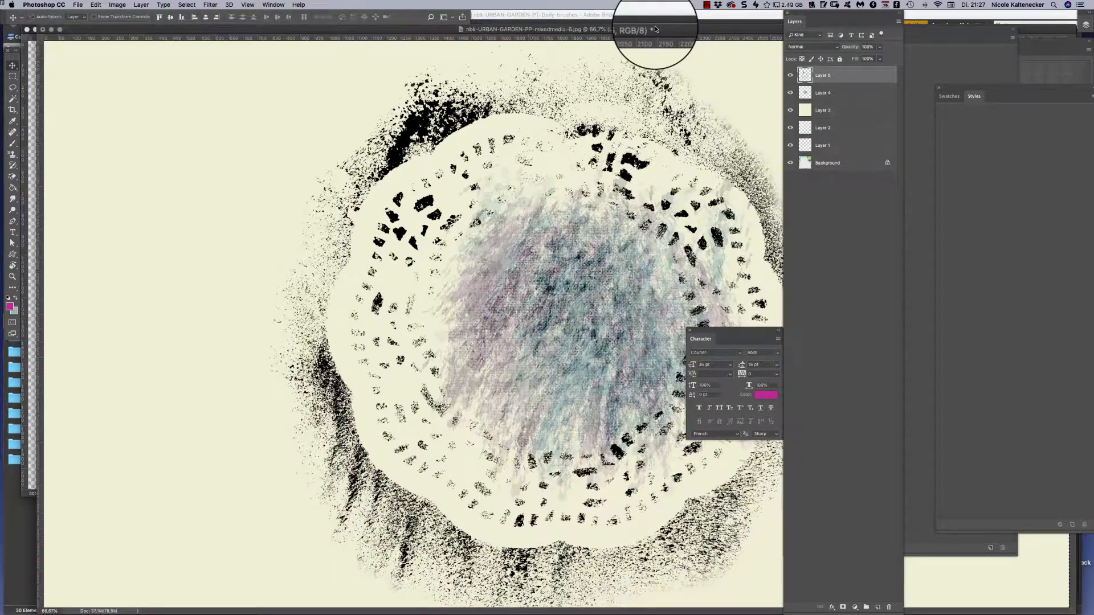
pyautogui.press('super+minus')
pyautogui.press('super+minus')
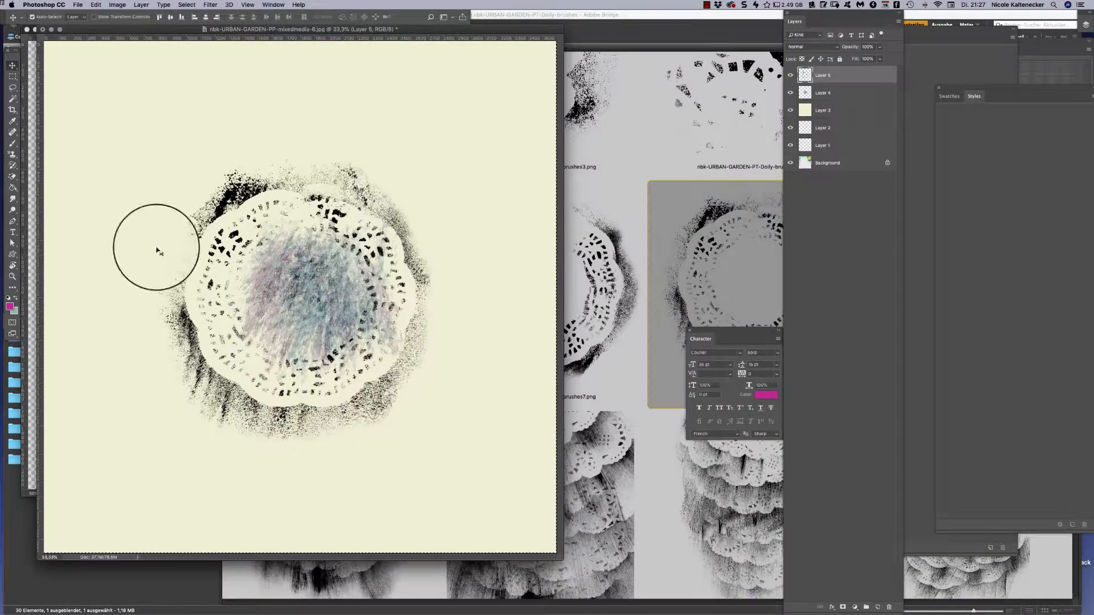
pyautogui.moveTo(244, 200); pyautogui.dragTo(199, 207)
pyautogui.moveTo(400, 31); pyautogui.dragTo(520, 26)
pyautogui.click(98, 247)
pyautogui.press('super+w')
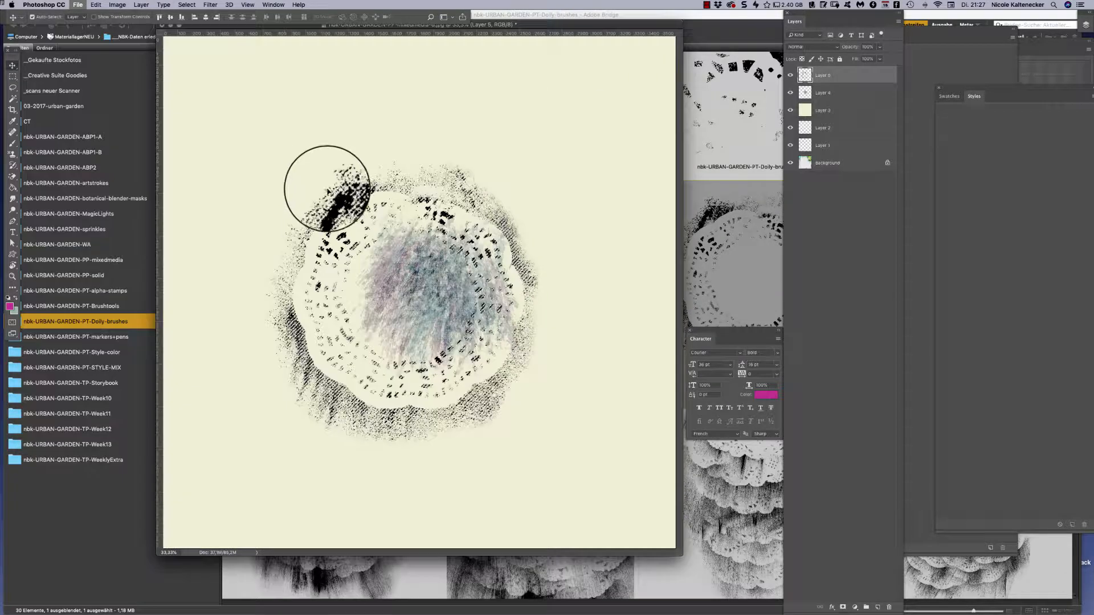
pyautogui.moveTo(568, 26); pyautogui.dragTo(579, 34)
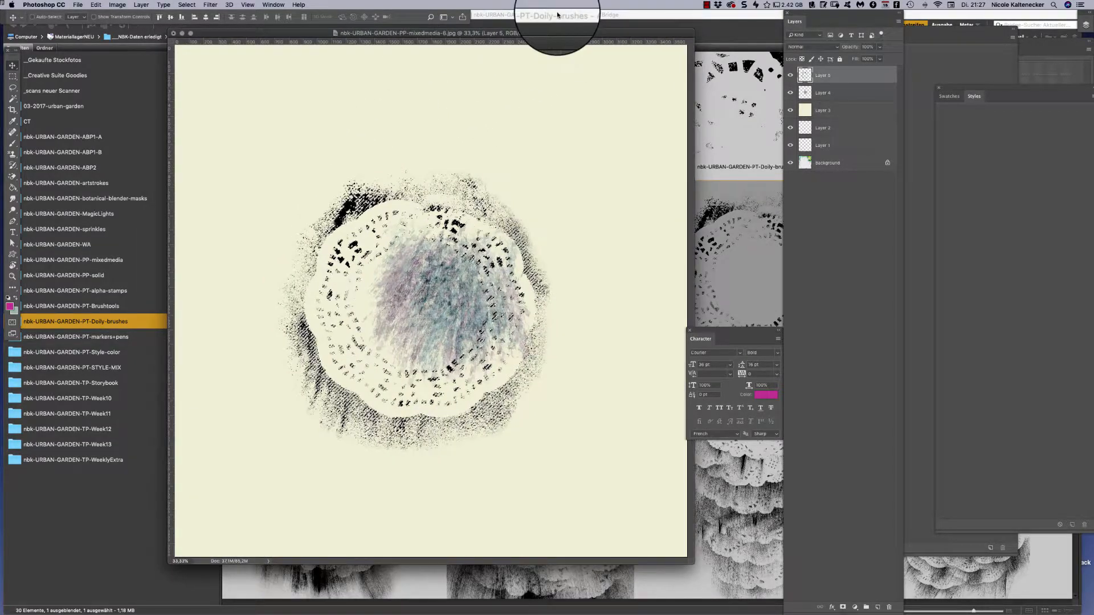
# Delete the doily layer and the painted texture layer beneath it
pyautogui.press('super+a')
pyautogui.press('BackSpace')
pyautogui.press('BackSpace')
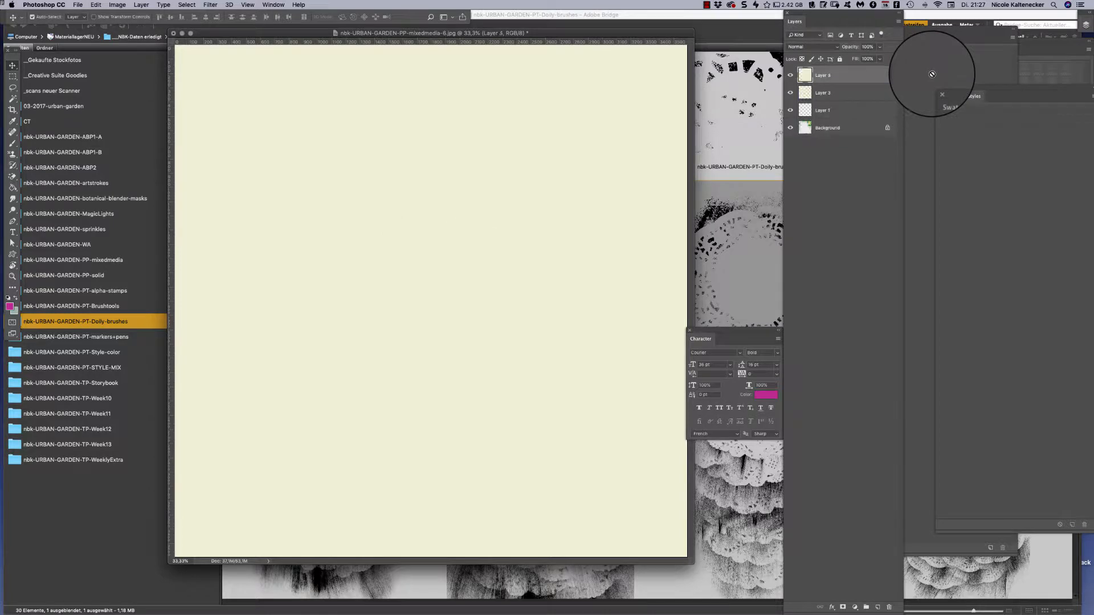
# Switch to Bridge, open the nbk-URBAN-GARDEN-PT-markers+pens folder and load its brush and tool preset files into Photoshop
pyautogui.click(126, 514)
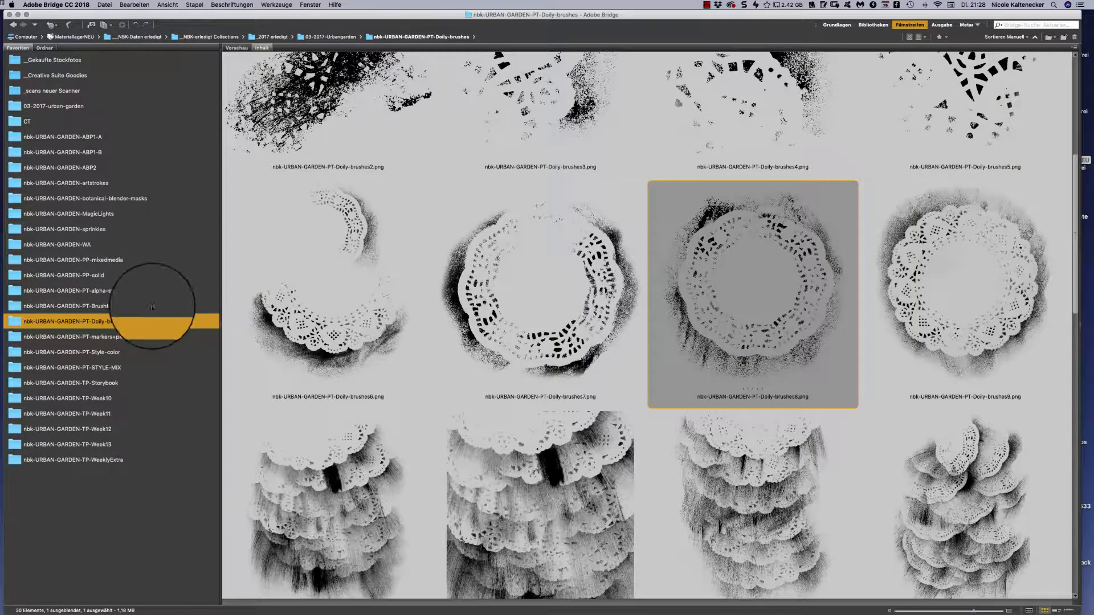
pyautogui.click(116, 339)
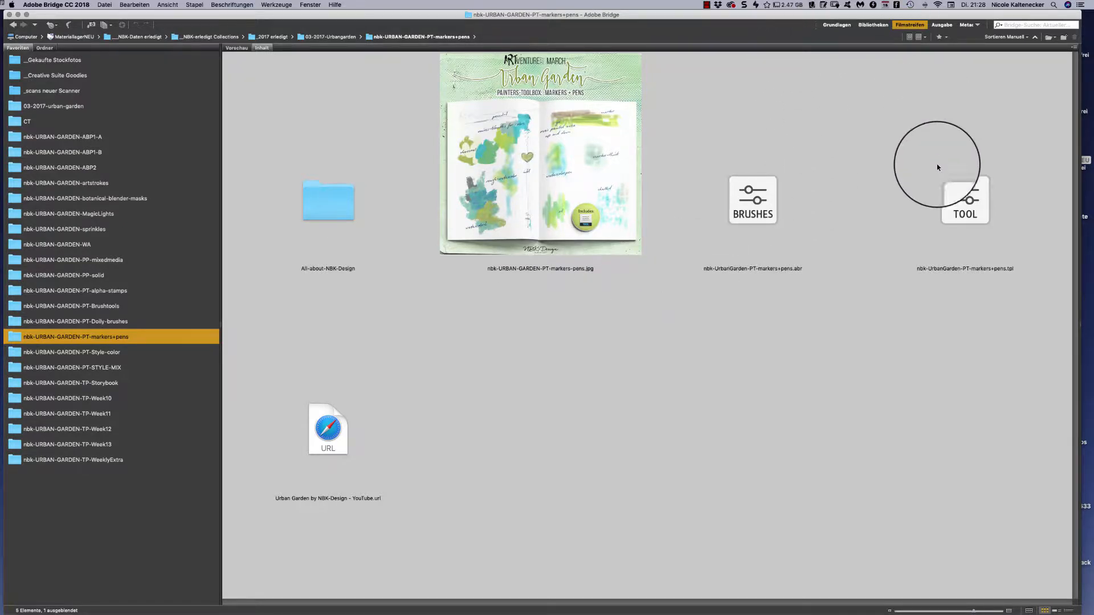
pyautogui.click(986, 115)
pyautogui.keyDown('shift'); pyautogui.click(846, 250); pyautogui.keyUp('shift')
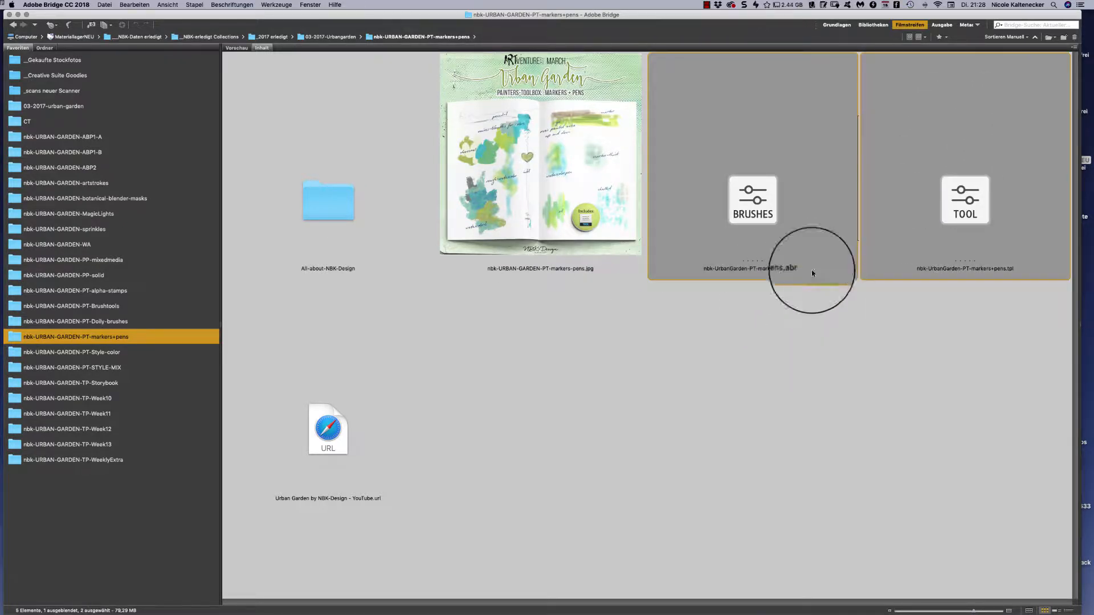
pyautogui.doubleClick(776, 199)
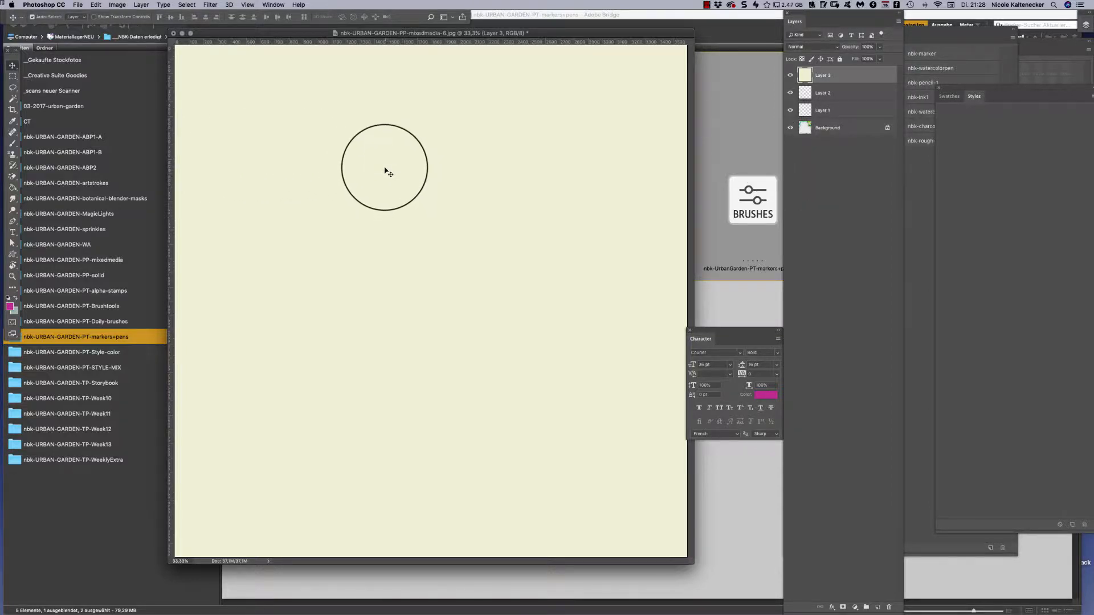
# Close the Character panel, bring the tool presets to the front and choose the nbk-marker-thick preset
pyautogui.moveTo(472, 35); pyautogui.dragTo(501, 30)
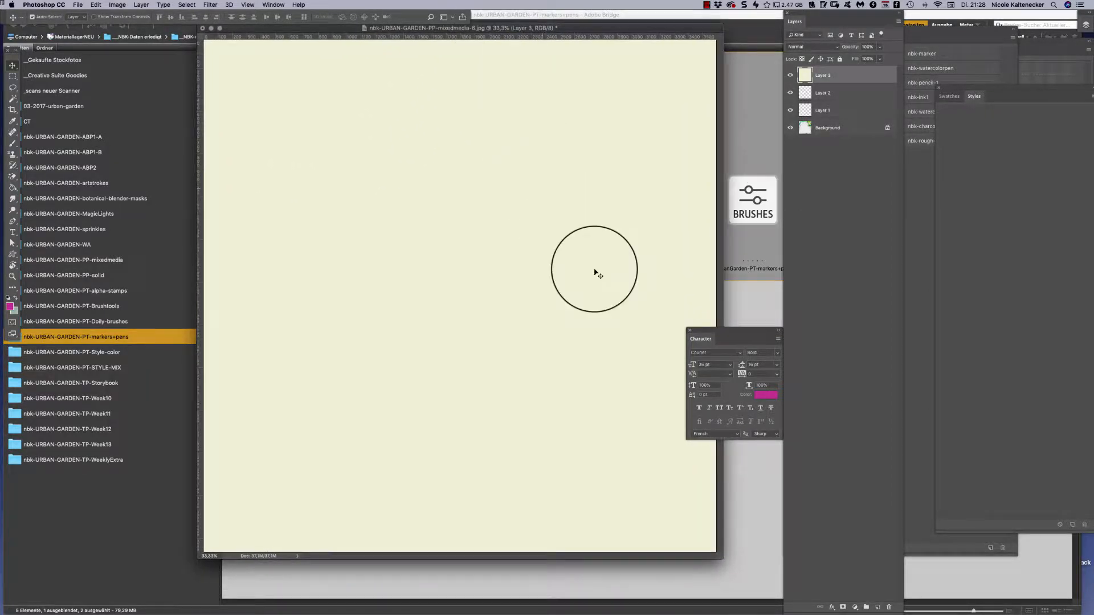
pyautogui.click(691, 332)
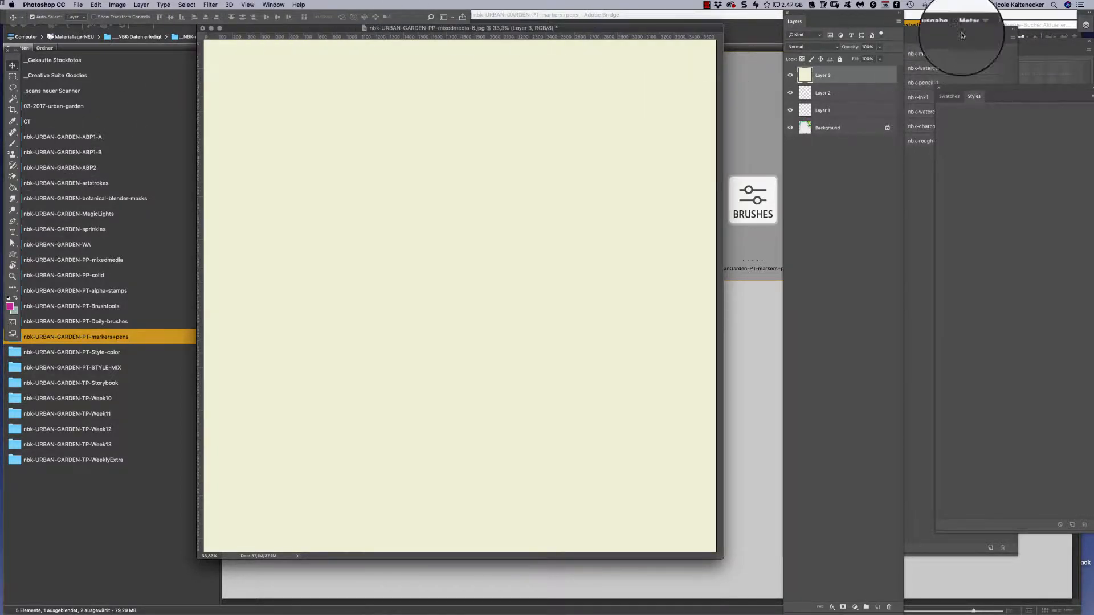
pyautogui.moveTo(936, 29); pyautogui.dragTo(926, 17)
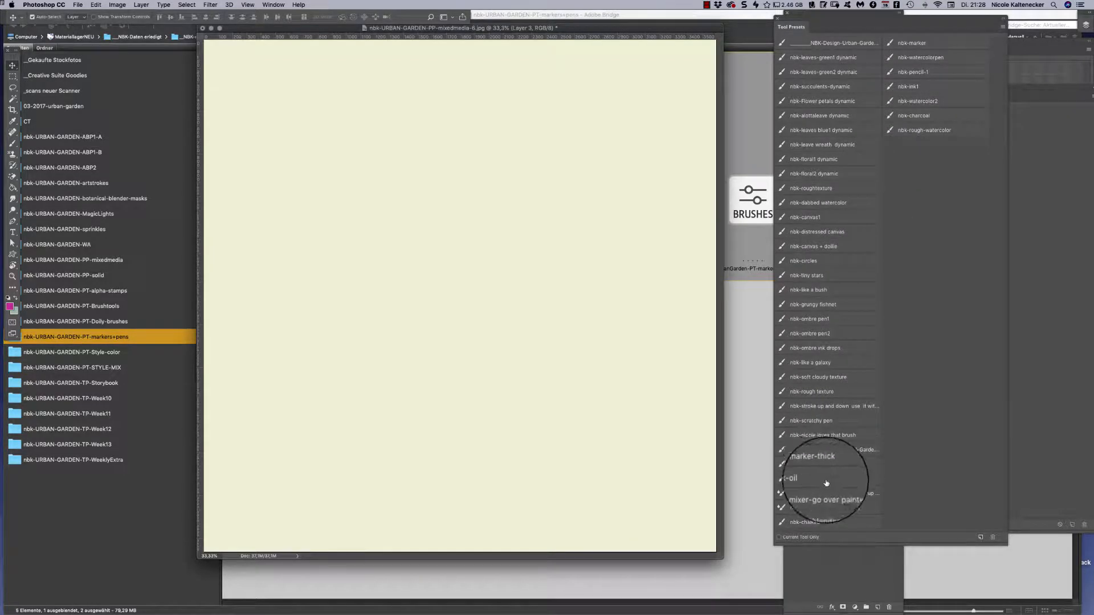
pyautogui.click(817, 465)
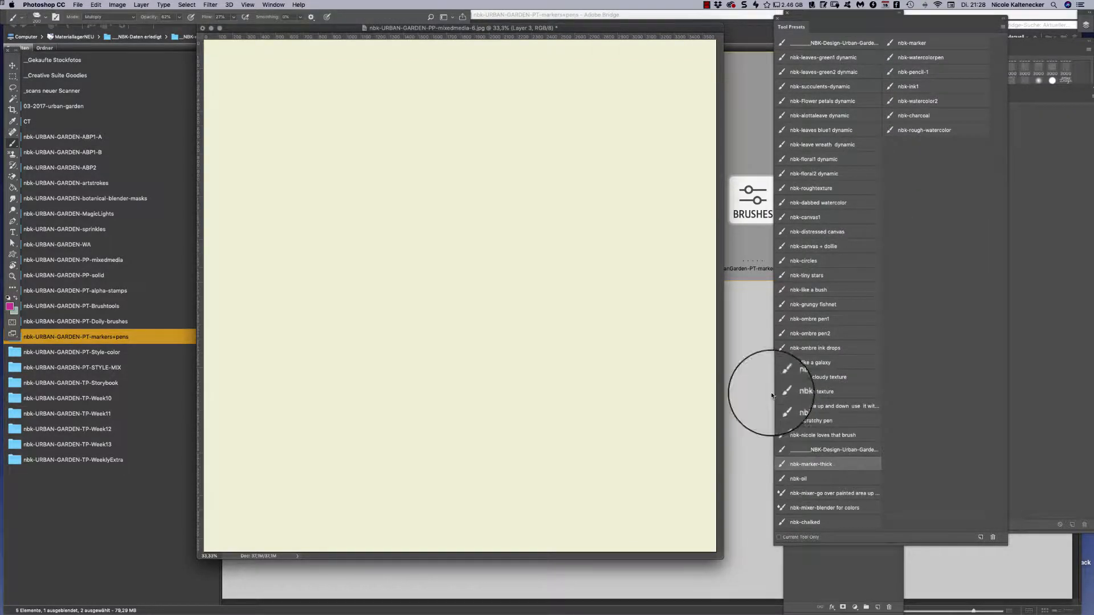
# Scribble a pink marker sample in the middle of the cream canvas and clear the entire contents of Layer 3
pyautogui.moveTo(638, 27)
pyautogui.mouseDown()
pyautogui.moveTo(691, 151)
pyautogui.moveTo(664, 63)
pyautogui.mouseUp()
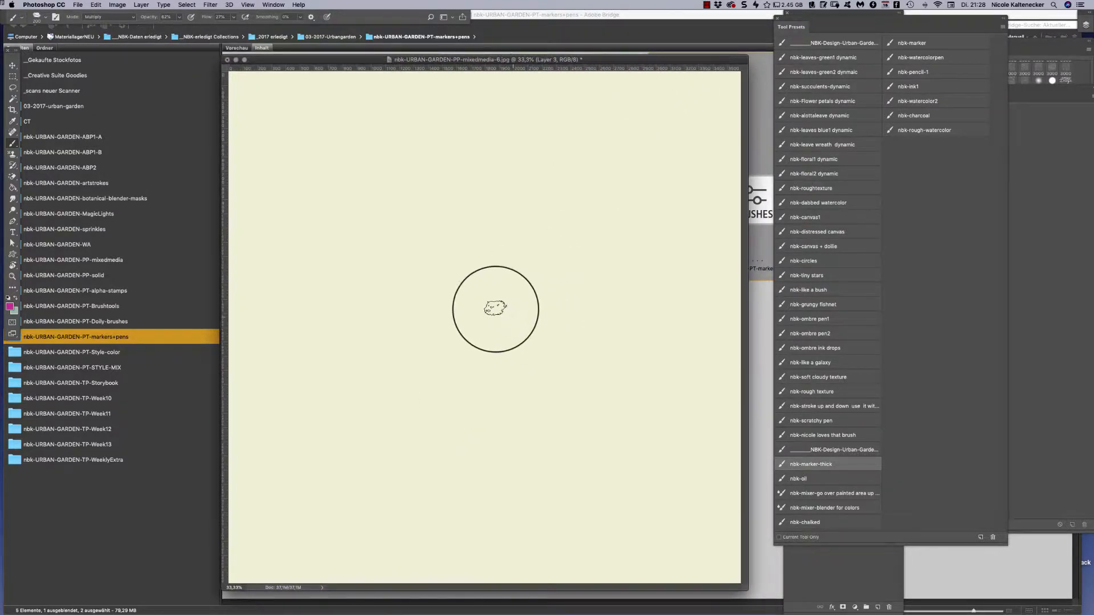
pyautogui.moveTo(505, 231)
pyautogui.mouseDown()
pyautogui.moveTo(547, 287)
pyautogui.moveTo(569, 298)
pyautogui.mouseUp()
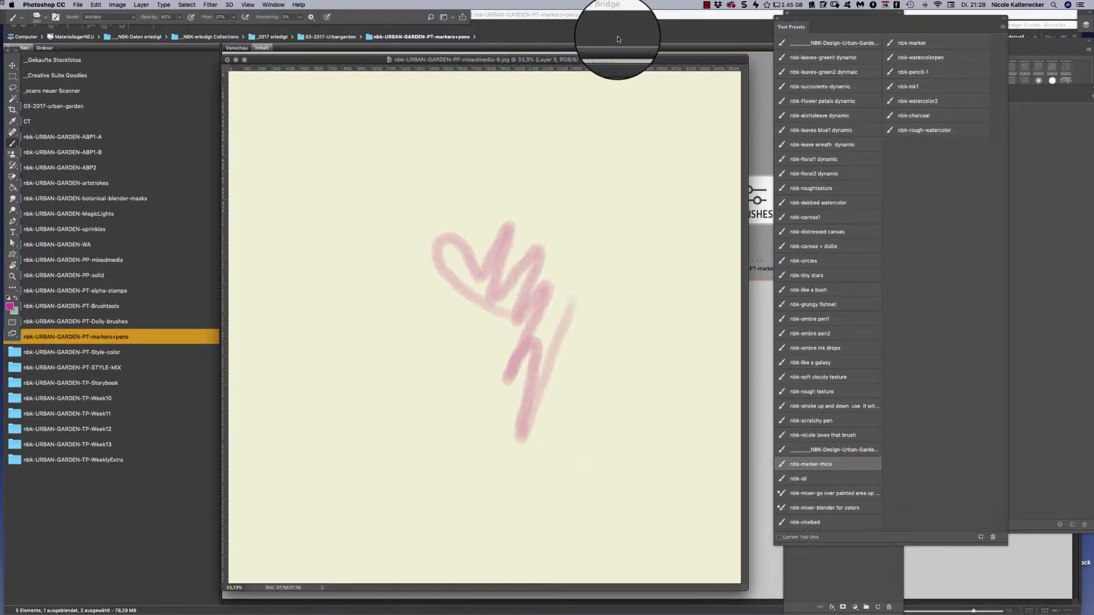
pyautogui.press('Delete')
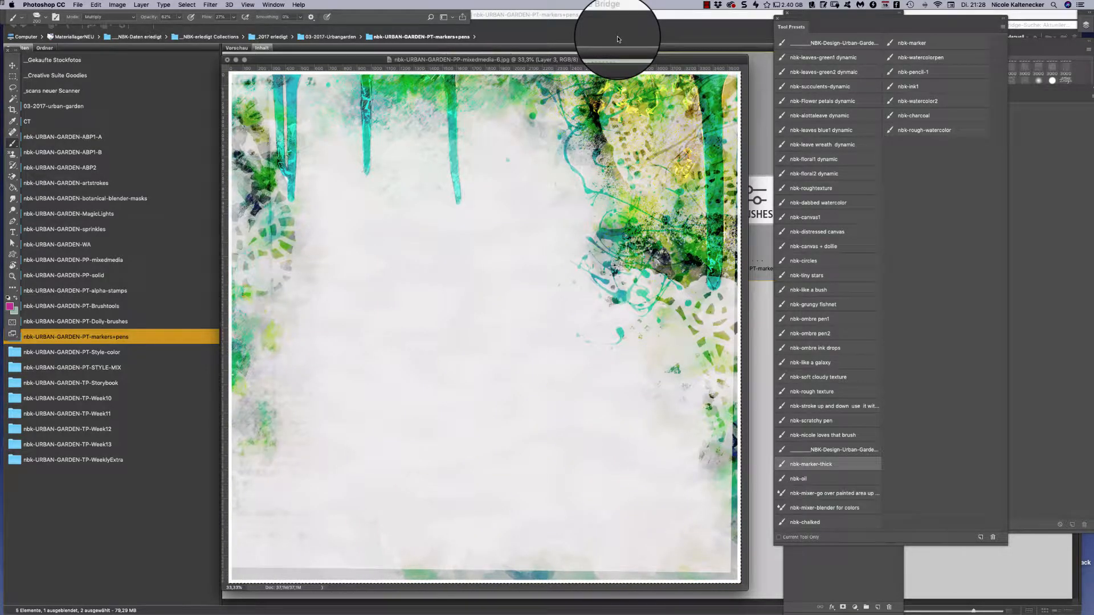
# Bring up the Photoshop swatches and load nbk-URBAN-GARDEN-PT-colorswatch.aco from the nbk-URBAN-GARDEN-PT-Style-color folder in Bridge
pyautogui.click(1071, 146)
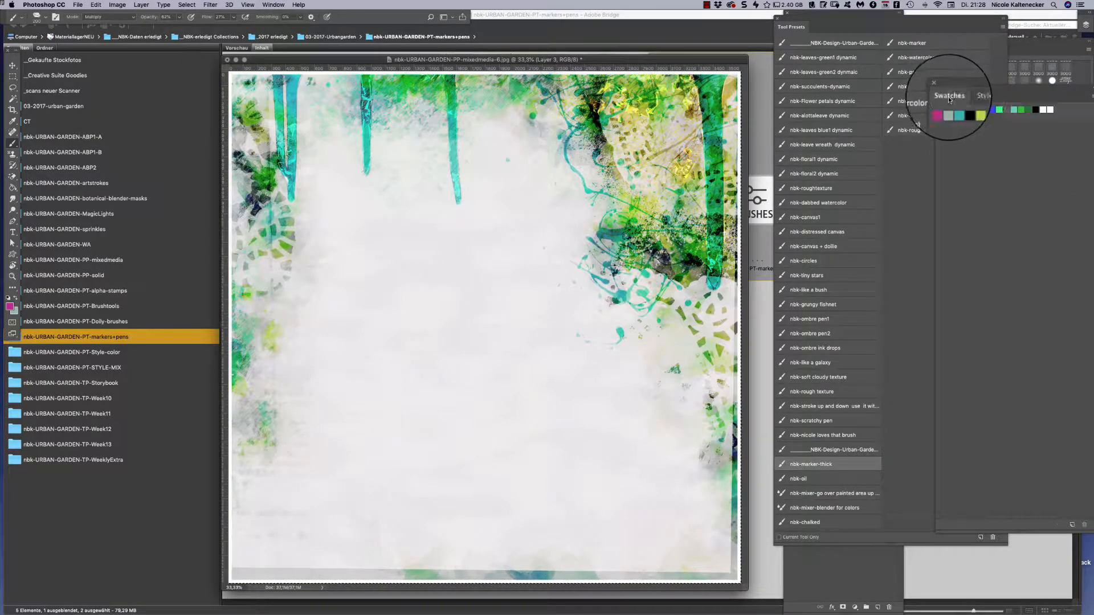
pyautogui.click(758, 305)
pyautogui.click(135, 353)
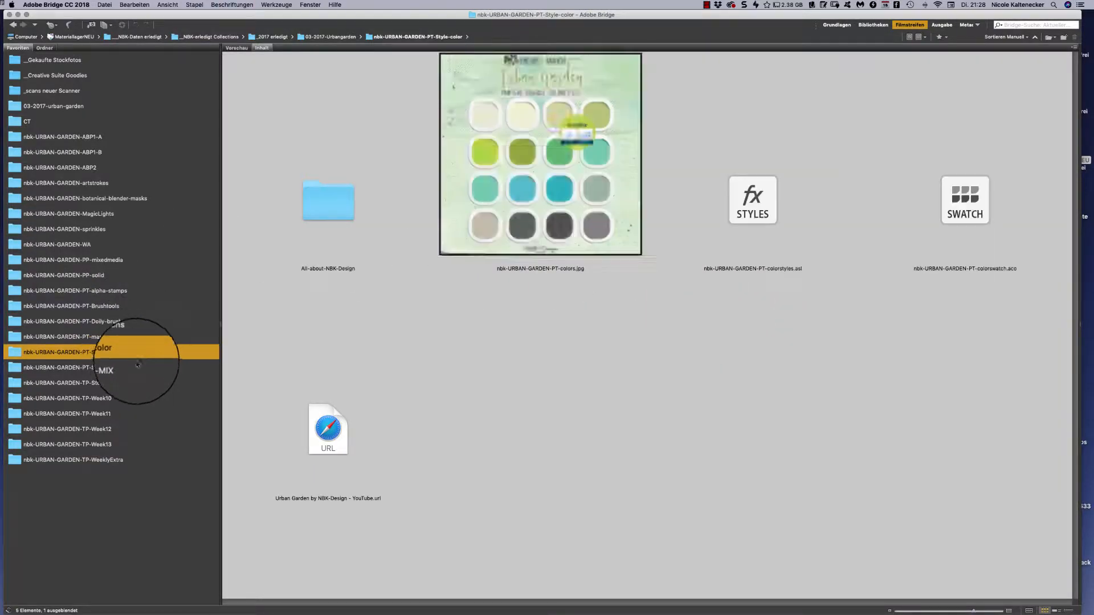
pyautogui.click(983, 161)
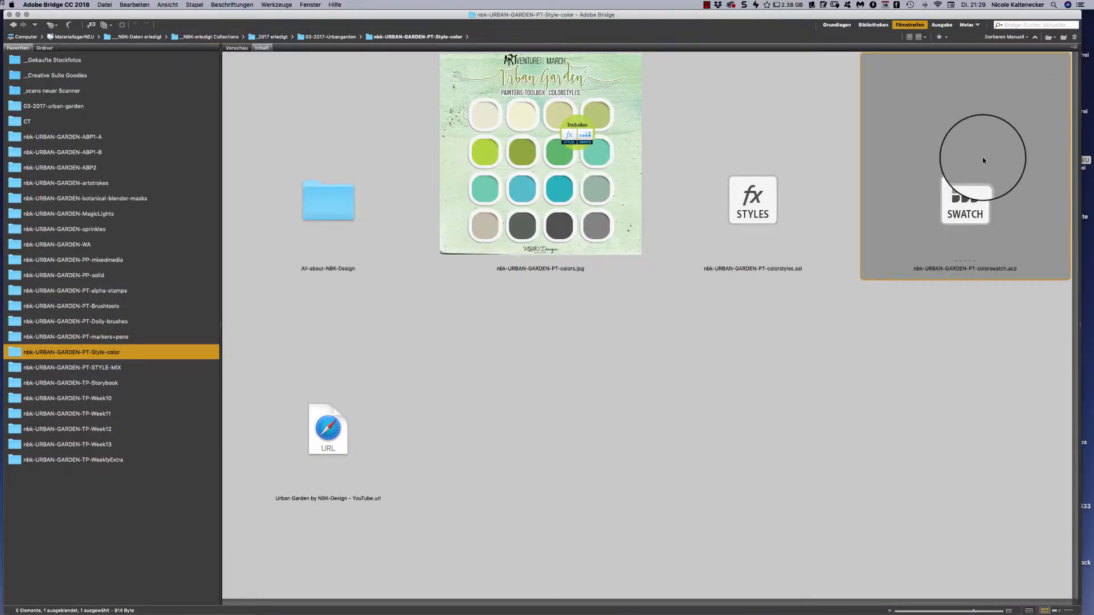
pyautogui.doubleClick(982, 156)
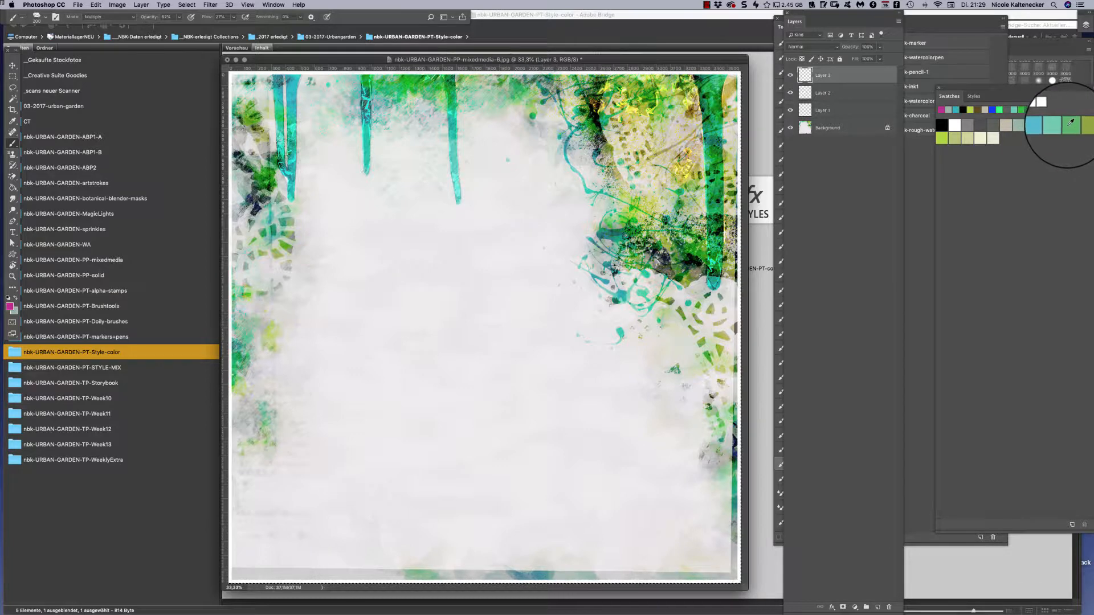
# Look at the Style-color folder in Bridge again, return to Photoshop and pick the teal swatch as foreground color
pyautogui.click(766, 251)
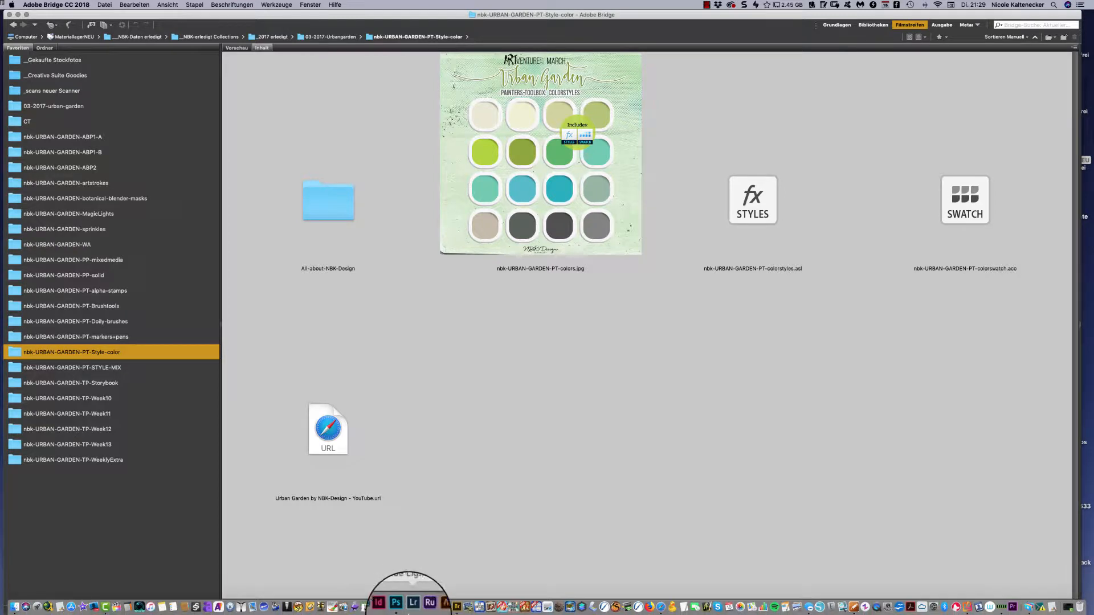
pyautogui.click(395, 603)
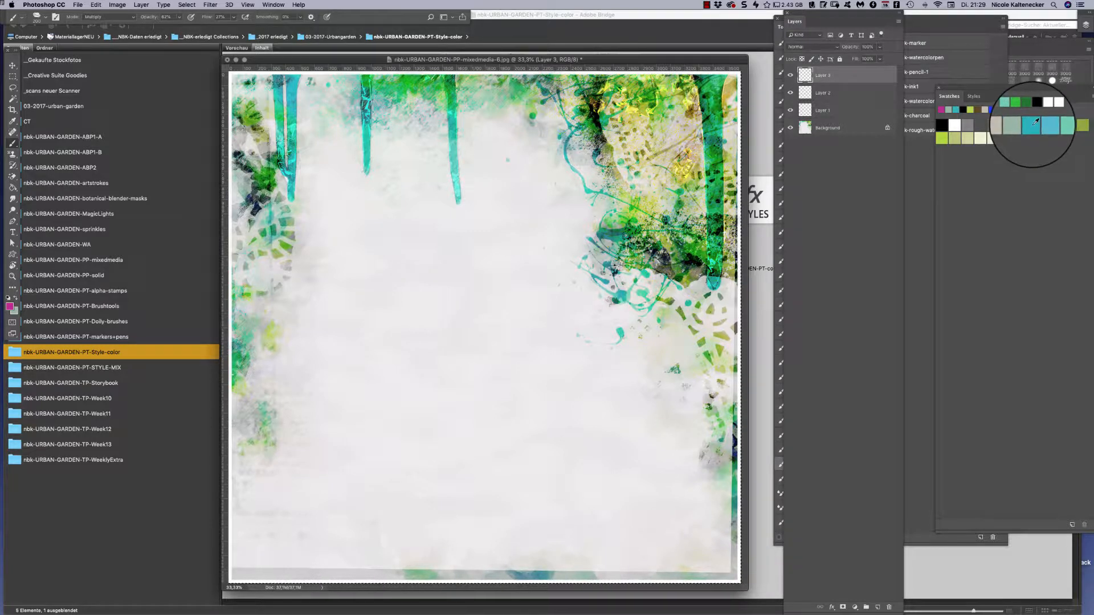
pyautogui.click(1031, 126)
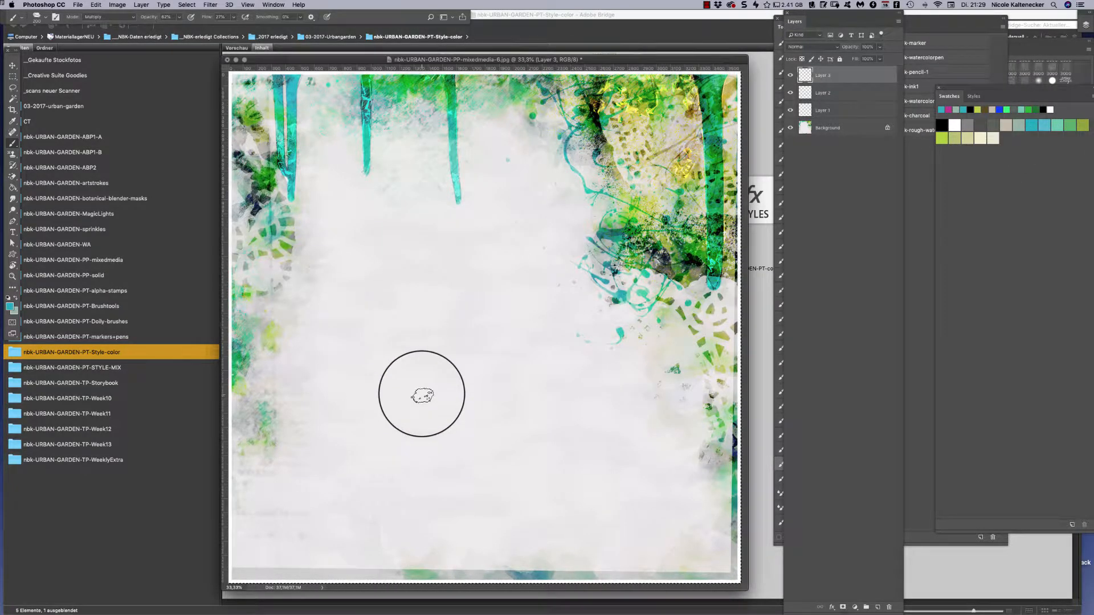
# Paint a teal test scribble in the middle of the artwork with the nbk-marker-thick preset
pyautogui.moveTo(920, 18); pyautogui.dragTo(902, 12)
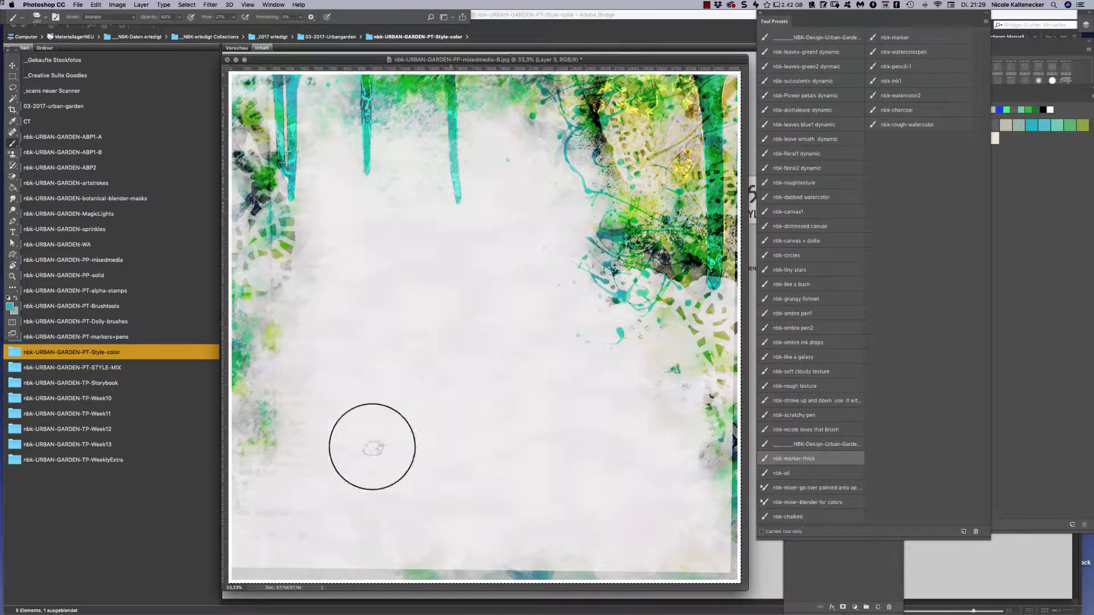
pyautogui.moveTo(408, 399)
pyautogui.mouseDown()
pyautogui.moveTo(427, 315)
pyautogui.moveTo(476, 359)
pyautogui.moveTo(518, 342)
pyautogui.moveTo(500, 371)
pyautogui.mouseUp()
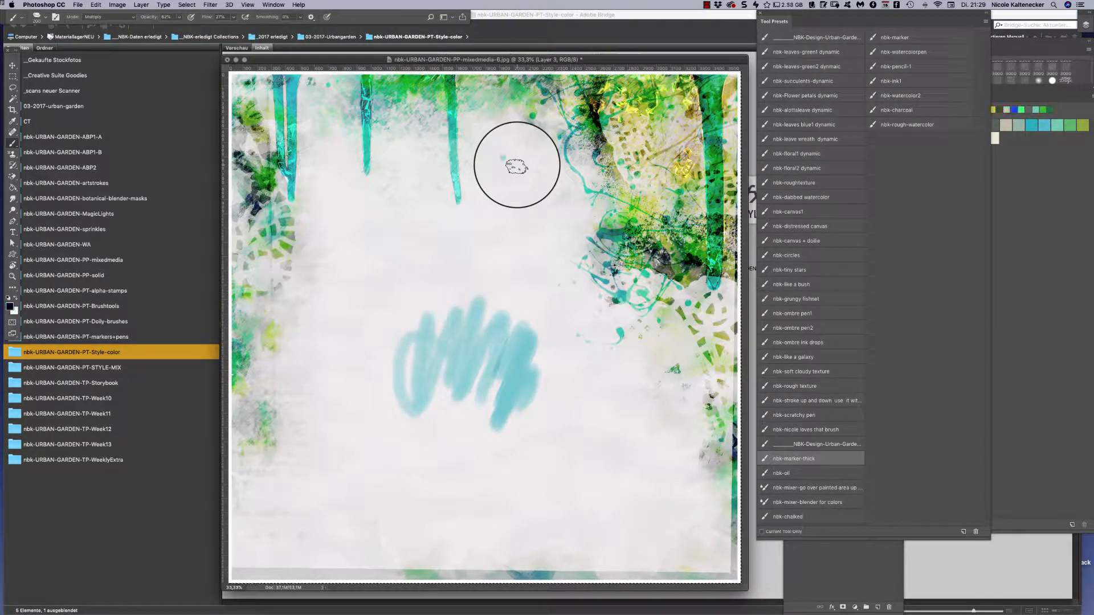
# Fill Layer 2 with white to cover the artwork and add a new empty layer above it
pyautogui.press('super+BackSpace')
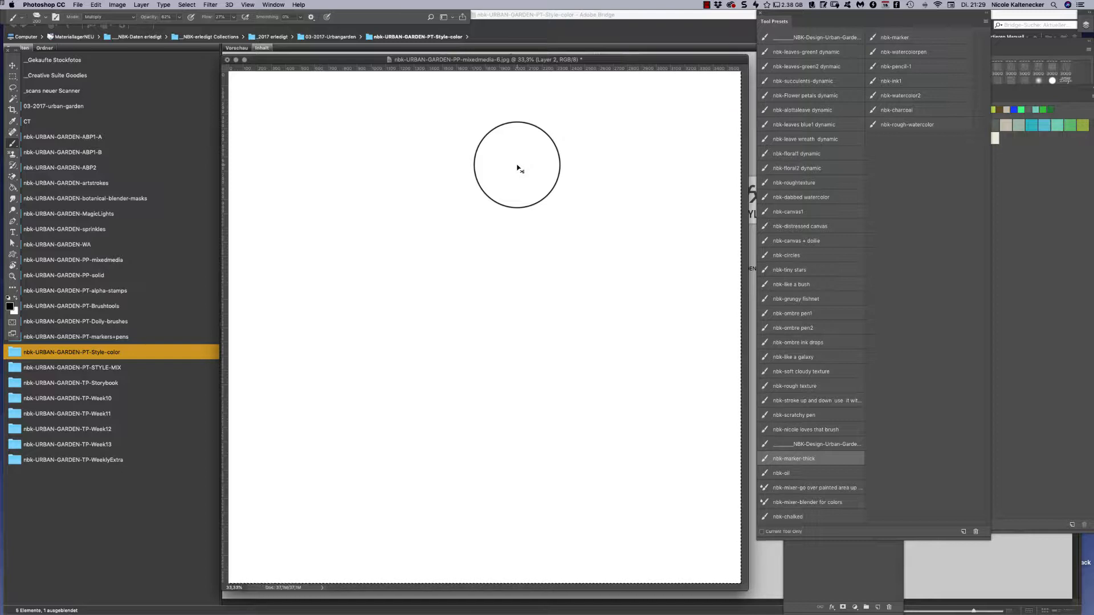
pyautogui.press('super+shift+n')
pyautogui.press('Return')
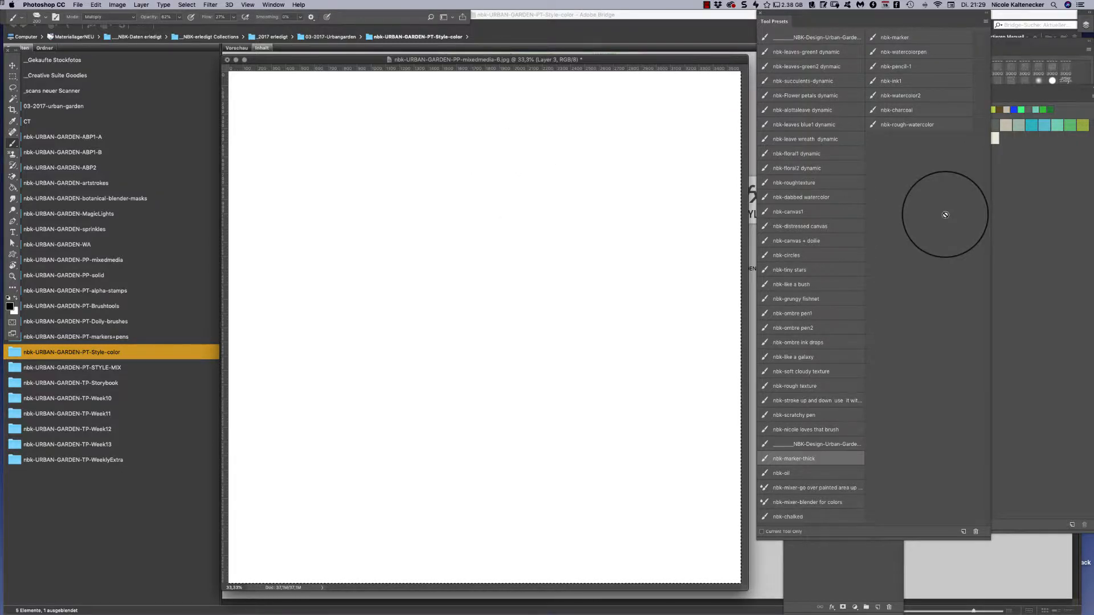
# Scribble in black at the canvas centre and paint long teal strokes above it with nbk-marker-thick
pyautogui.moveTo(439, 342)
pyautogui.mouseDown()
pyautogui.moveTo(491, 289)
pyautogui.moveTo(430, 297)
pyautogui.moveTo(541, 325)
pyautogui.moveTo(498, 374)
pyautogui.moveTo(523, 266)
pyautogui.moveTo(523, 307)
pyautogui.mouseUp()
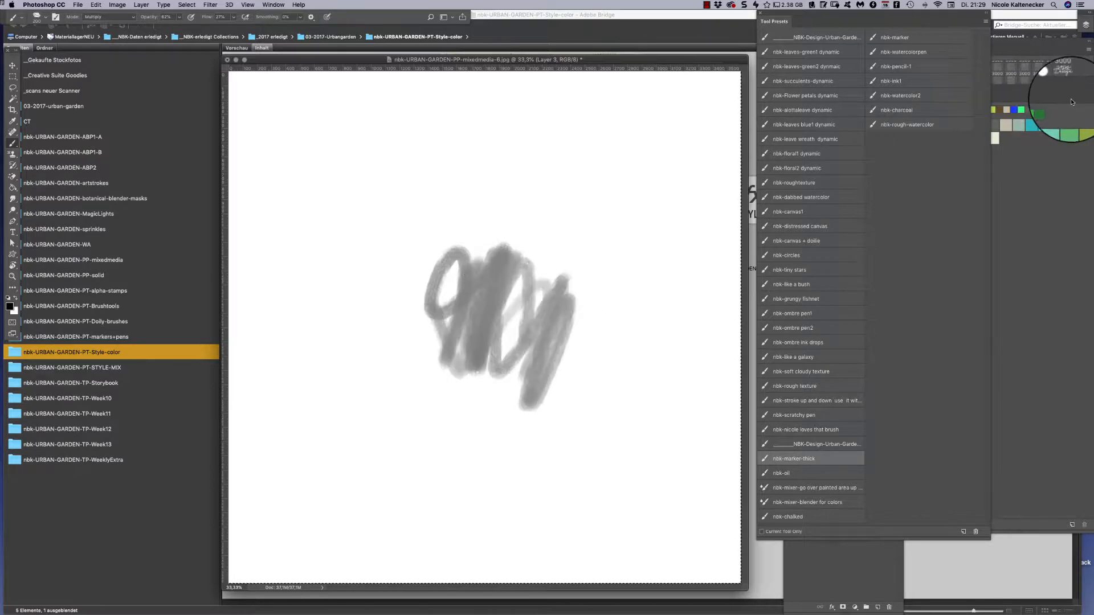
pyautogui.click(1031, 125)
pyautogui.moveTo(318, 224)
pyautogui.mouseDown()
pyautogui.moveTo(394, 207)
pyautogui.moveTo(625, 191)
pyautogui.moveTo(333, 226)
pyautogui.moveTo(661, 212)
pyautogui.mouseUp()
# Switch to the nbk-oil preset and paint short teal test strokes to the right of the dark scribble
pyautogui.click(781, 472)
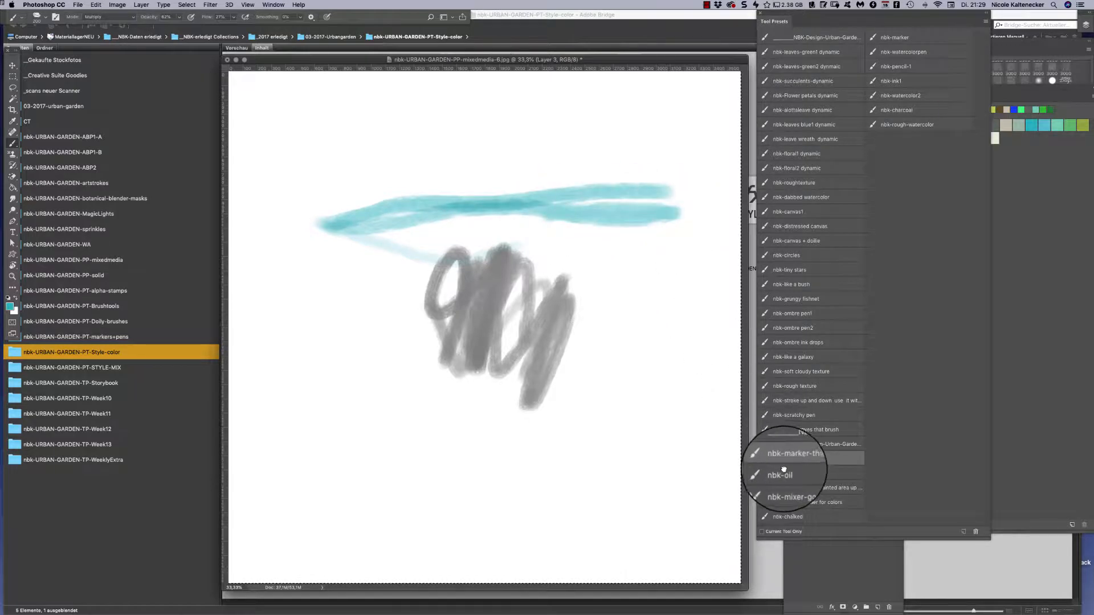
pyautogui.moveTo(651, 314); pyautogui.dragTo(654, 349)
pyautogui.moveTo(624, 283)
pyautogui.mouseDown()
pyautogui.moveTo(635, 311)
pyautogui.moveTo(632, 333)
pyautogui.mouseUp()
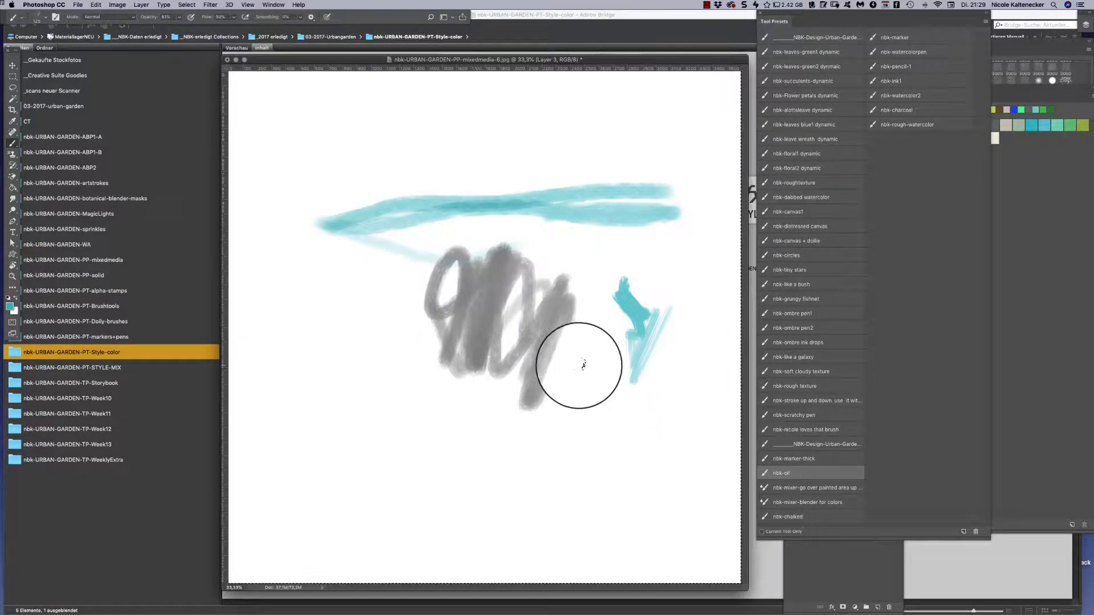
pyautogui.moveTo(591, 403)
pyautogui.mouseDown()
pyautogui.moveTo(600, 389)
pyautogui.moveTo(579, 447)
pyautogui.moveTo(599, 379)
pyautogui.mouseUp()
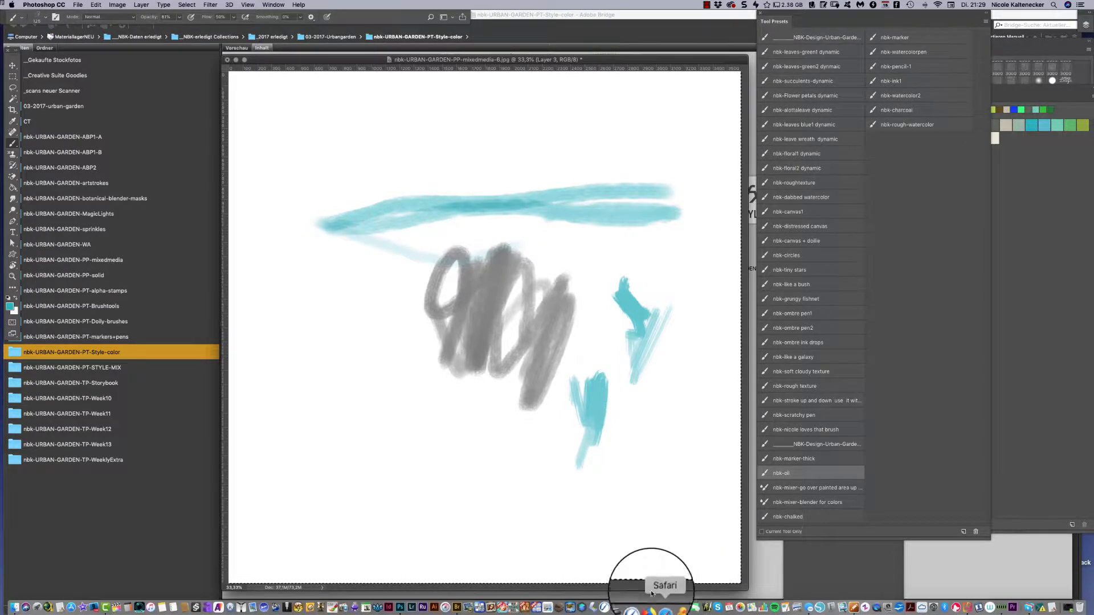
pyautogui.moveTo(664, 598)
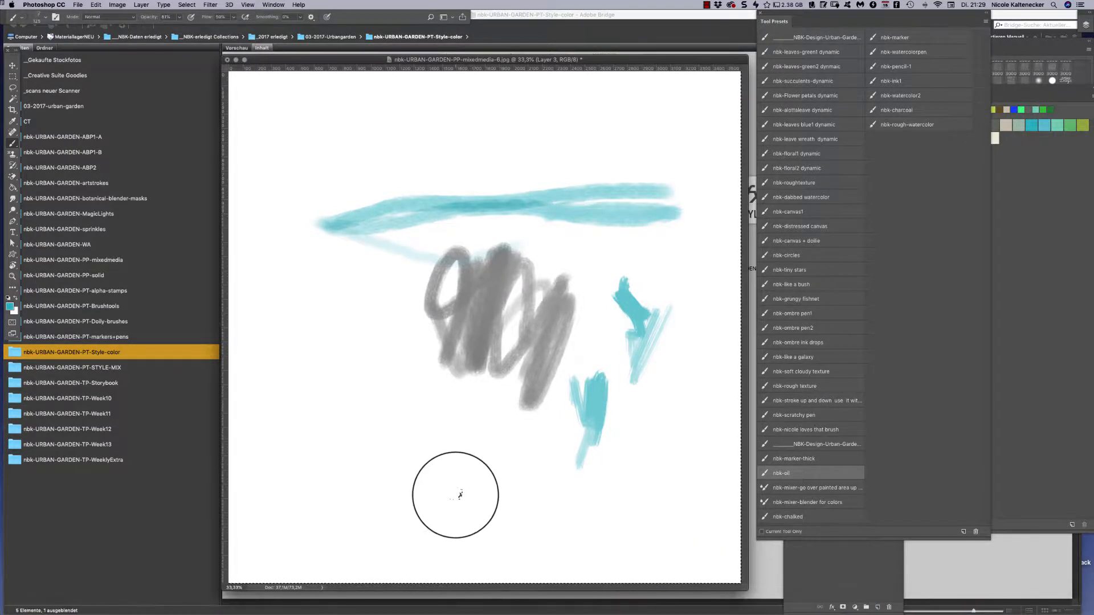
# Paint long teal oil strokes across the lower part of the canvas and clear all test strokes from the layer
pyautogui.moveTo(450, 462)
pyautogui.mouseDown()
pyautogui.moveTo(310, 396)
pyautogui.moveTo(300, 403)
pyautogui.mouseUp()
pyautogui.moveTo(337, 371)
pyautogui.mouseDown()
pyautogui.moveTo(490, 445)
pyautogui.moveTo(513, 447)
pyautogui.moveTo(342, 370)
pyautogui.moveTo(322, 377)
pyautogui.moveTo(518, 425)
pyautogui.moveTo(532, 439)
pyautogui.moveTo(310, 370)
pyautogui.moveTo(489, 447)
pyautogui.moveTo(315, 392)
pyautogui.moveTo(393, 403)
pyautogui.mouseUp()
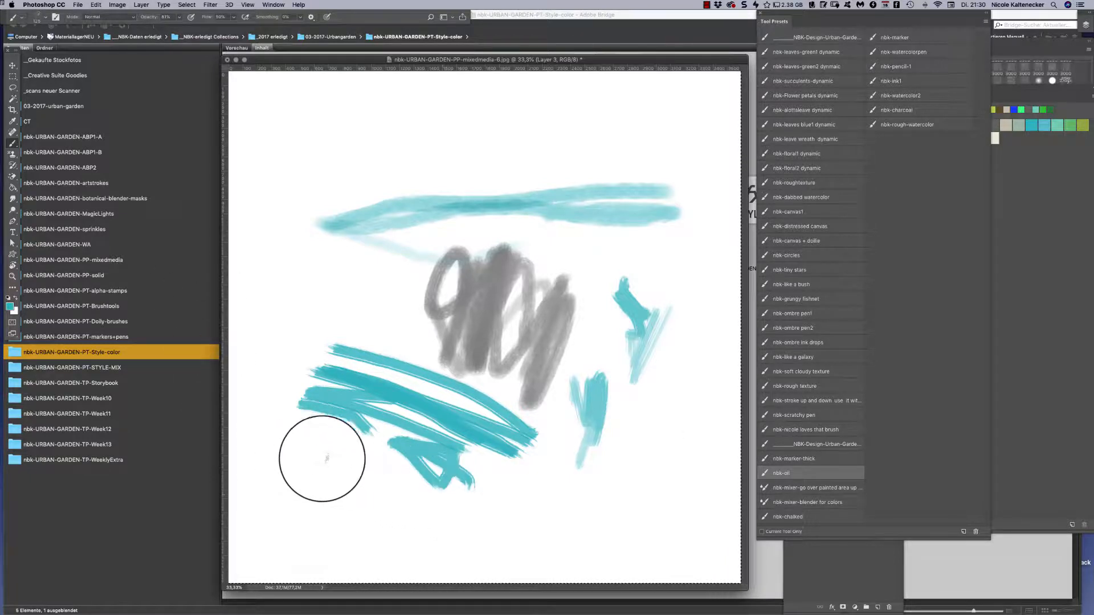
pyautogui.moveTo(351, 465); pyautogui.dragTo(478, 519)
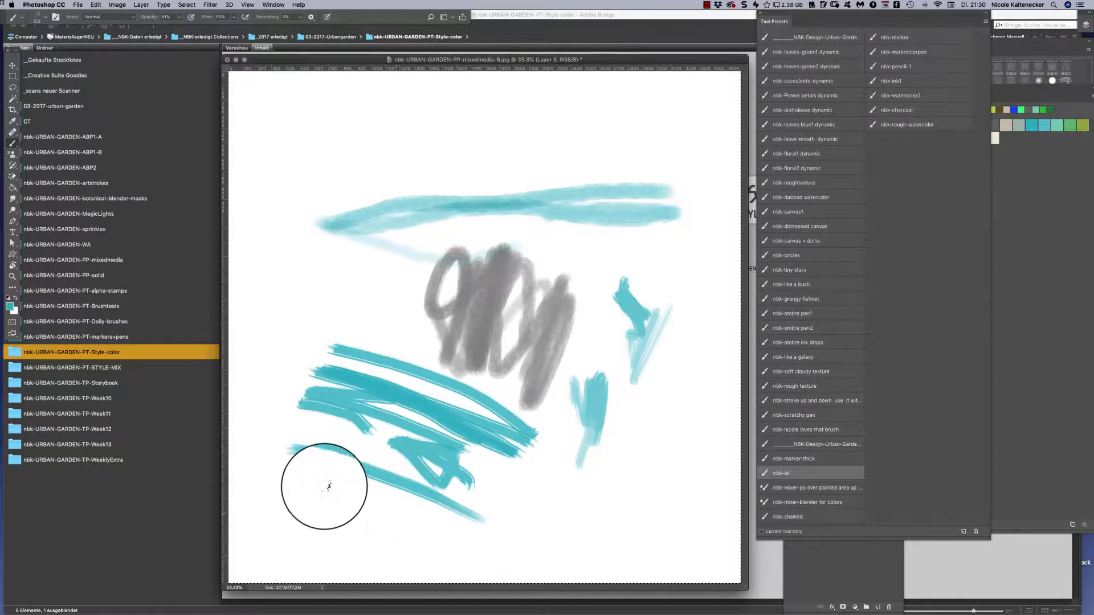
pyautogui.moveTo(389, 518); pyautogui.dragTo(489, 533)
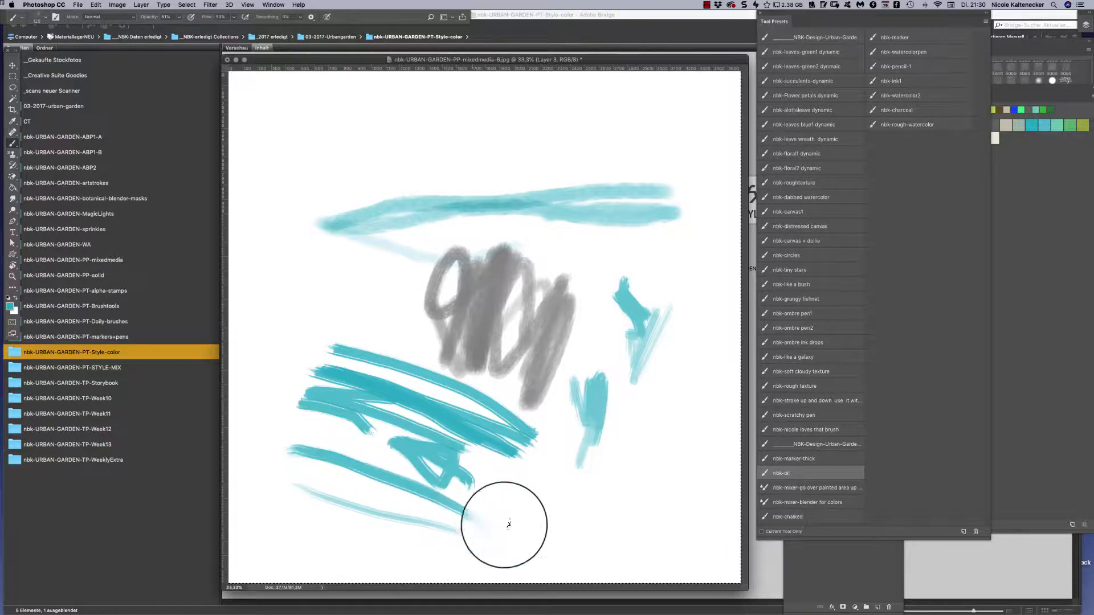
pyautogui.moveTo(425, 453); pyautogui.dragTo(473, 487)
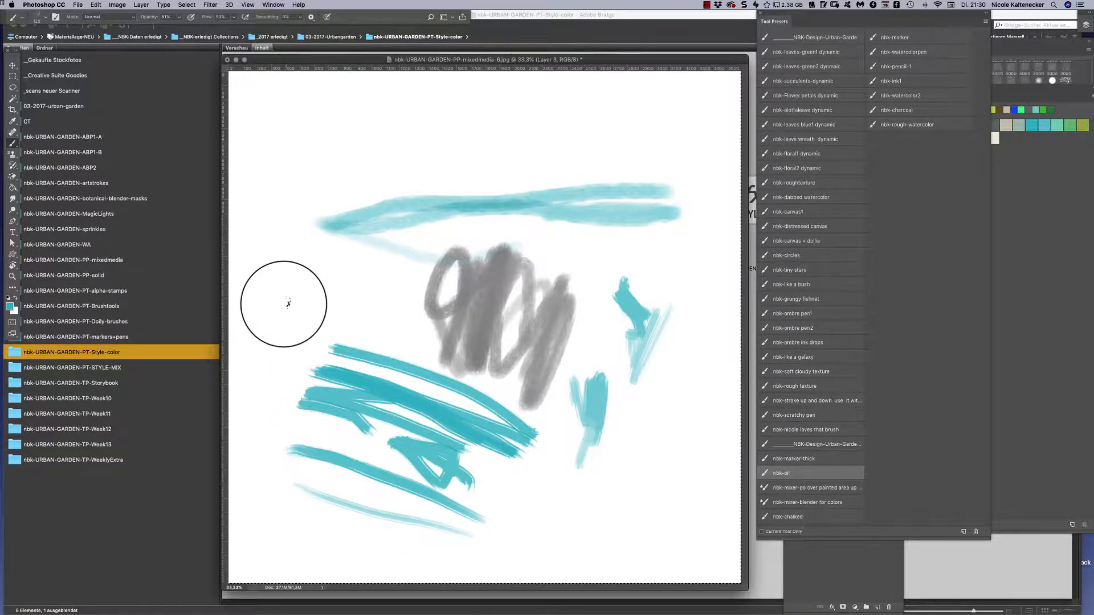
pyautogui.moveTo(305, 378); pyautogui.dragTo(281, 262)
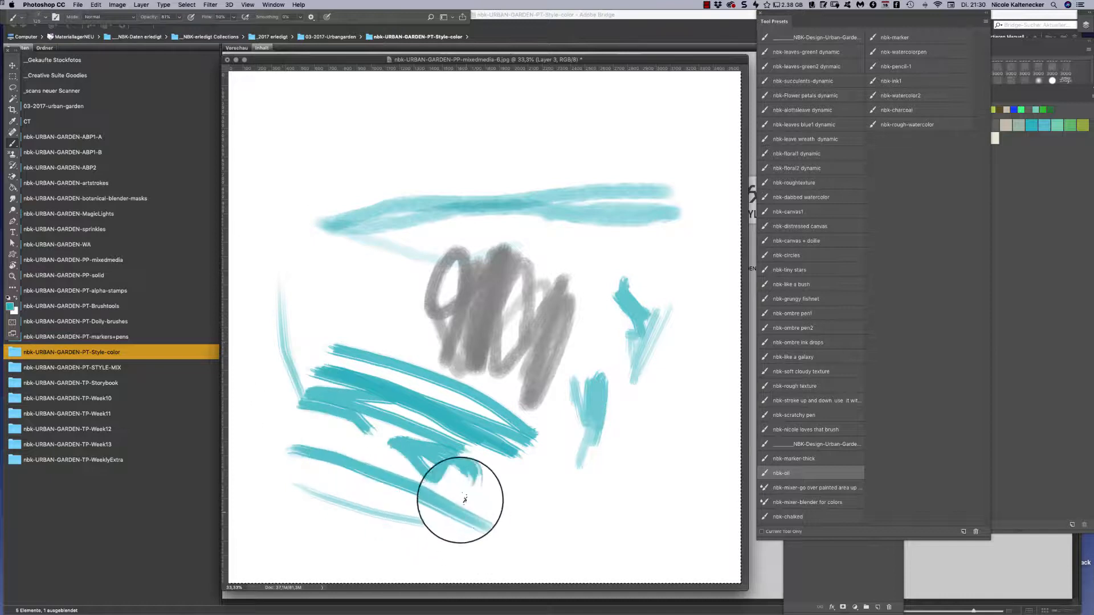
pyautogui.moveTo(494, 482); pyautogui.dragTo(529, 501)
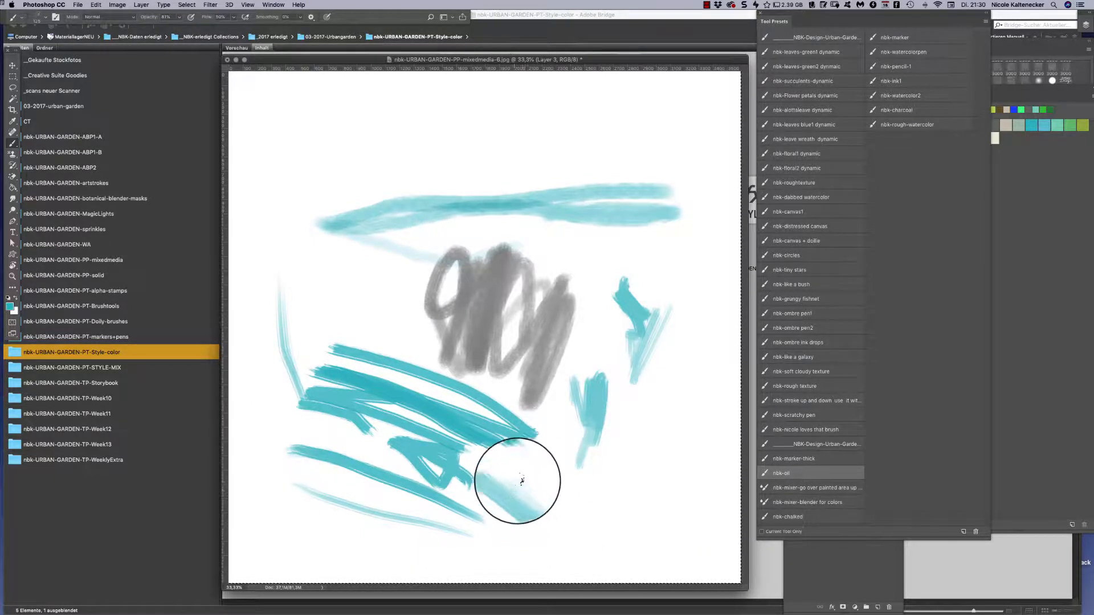
pyautogui.moveTo(593, 399); pyautogui.dragTo(567, 476)
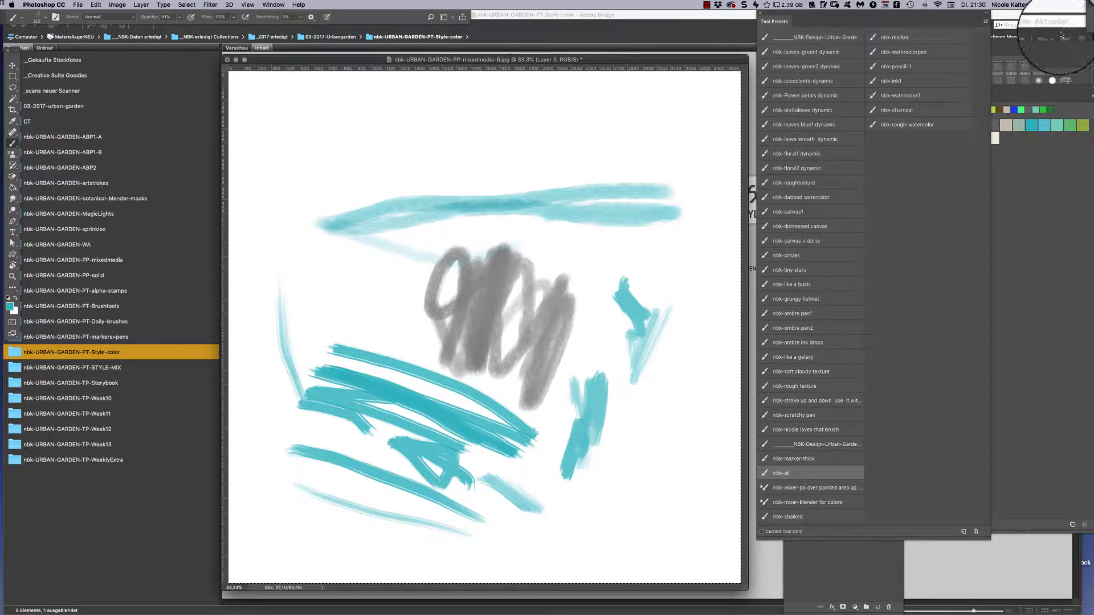
pyautogui.press('Delete')
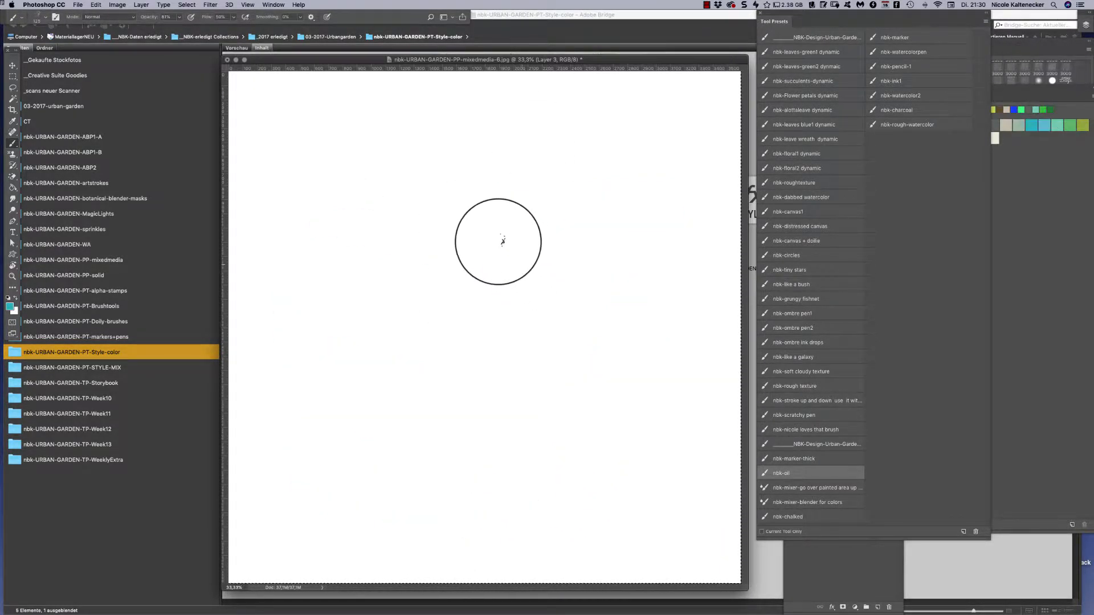
# Paint a solid teal leaf shape in the upper middle of the canvas, building up colour with overlapping oil strokes
pyautogui.moveTo(484, 258)
pyautogui.mouseDown()
pyautogui.moveTo(453, 253)
pyautogui.moveTo(481, 301)
pyautogui.moveTo(482, 330)
pyautogui.moveTo(483, 286)
pyautogui.moveTo(496, 288)
pyautogui.moveTo(513, 232)
pyautogui.moveTo(506, 253)
pyautogui.moveTo(495, 242)
pyautogui.moveTo(504, 279)
pyautogui.moveTo(493, 242)
pyautogui.moveTo(503, 267)
pyautogui.moveTo(485, 273)
pyautogui.moveTo(494, 294)
pyautogui.mouseUp()
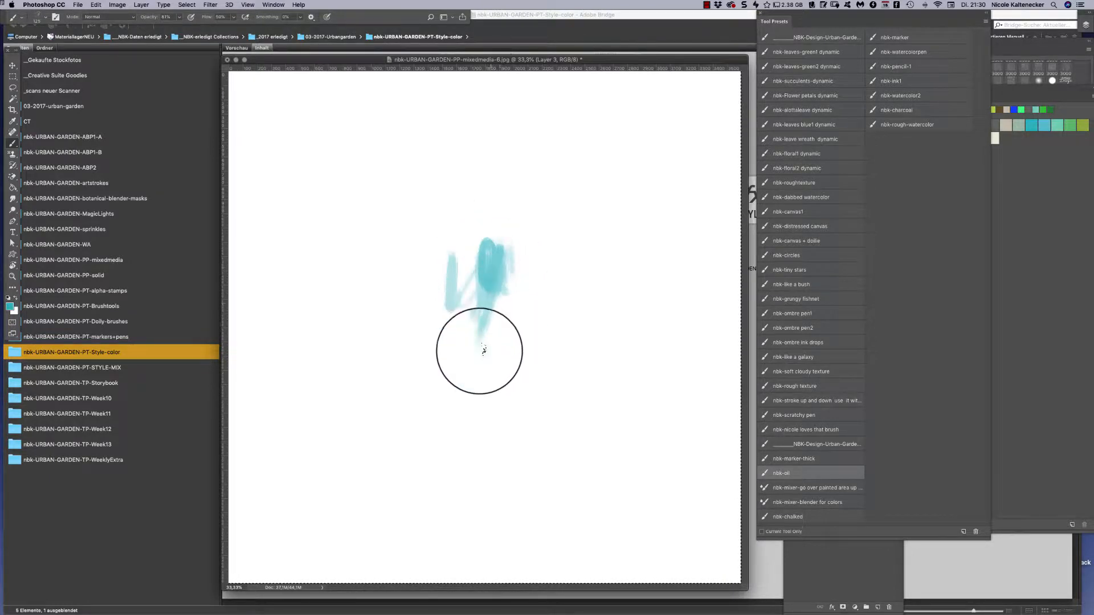
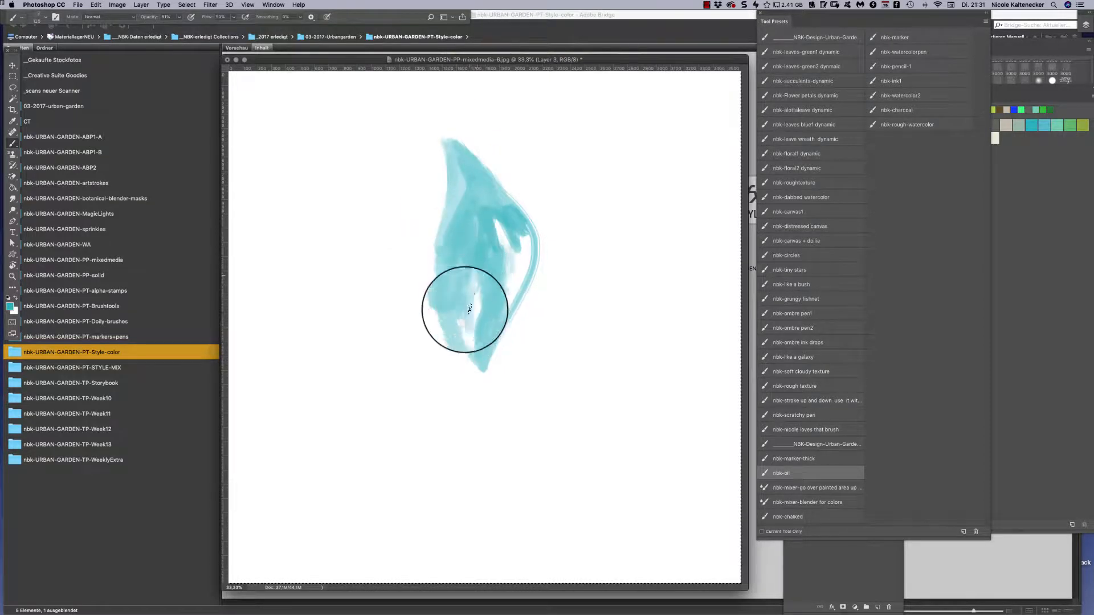
pyautogui.moveTo(478, 319); pyautogui.dragTo(462, 303)
pyautogui.moveTo(447, 256); pyautogui.dragTo(478, 335)
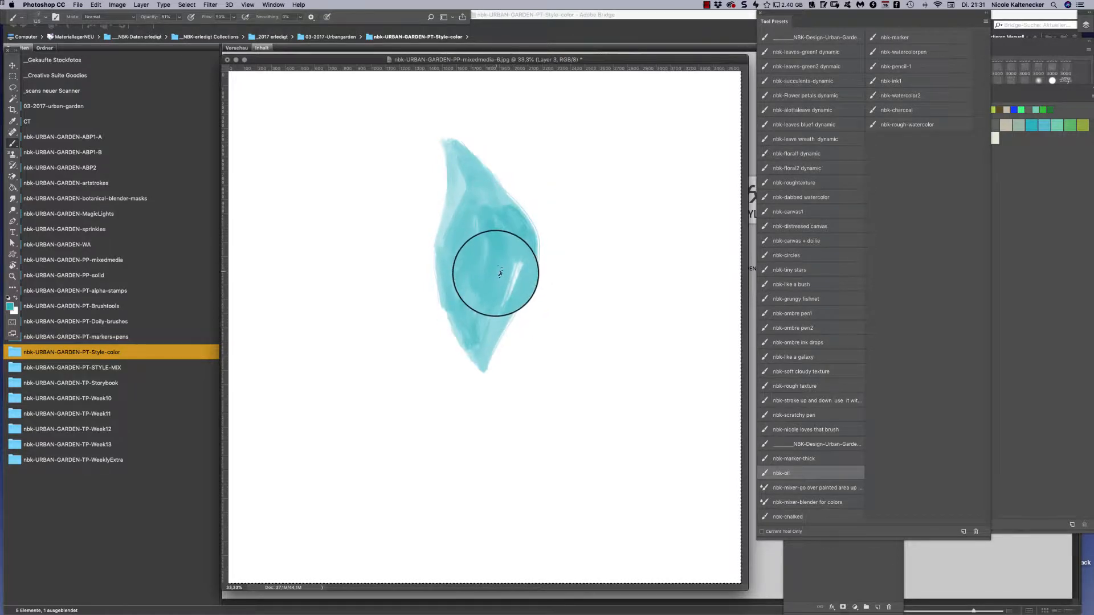
pyautogui.moveTo(492, 293)
pyautogui.mouseDown()
pyautogui.moveTo(513, 256)
pyautogui.moveTo(497, 298)
pyautogui.moveTo(467, 257)
pyautogui.mouseUp()
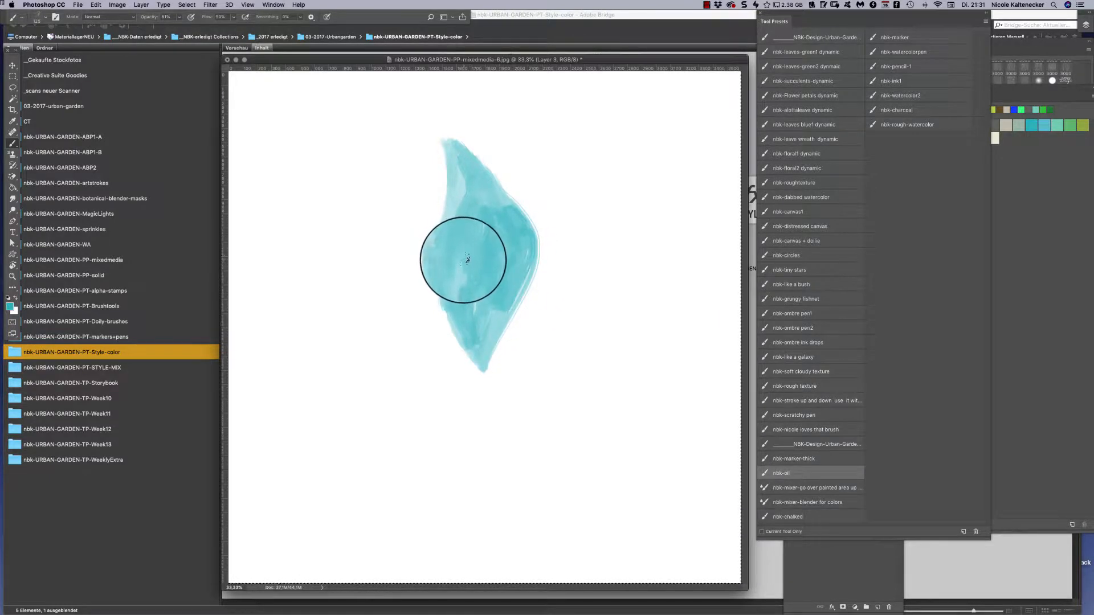
pyautogui.press('super+z')
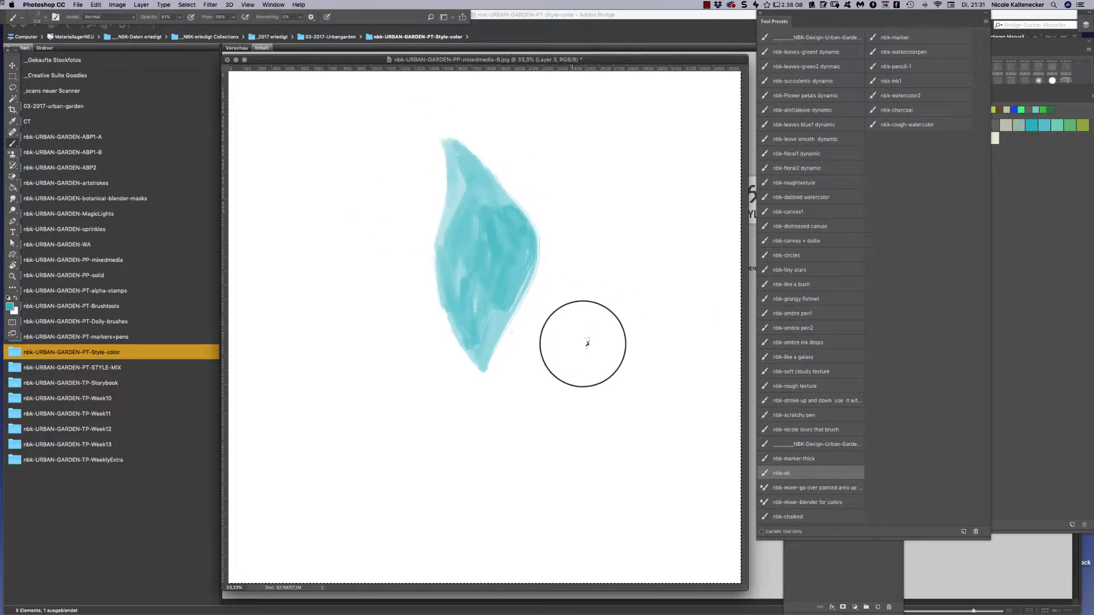
# Paint thin, jagged teal oil strokes to the right of the leaf and clear everything from the layer
pyautogui.moveTo(578, 201); pyautogui.dragTo(591, 453)
pyautogui.moveTo(574, 190)
pyautogui.mouseDown()
pyautogui.moveTo(611, 274)
pyautogui.moveTo(616, 379)
pyautogui.moveTo(597, 500)
pyautogui.mouseUp()
pyautogui.moveTo(557, 244)
pyautogui.mouseDown()
pyautogui.moveTo(548, 137)
pyautogui.moveTo(526, 191)
pyautogui.moveTo(537, 209)
pyautogui.moveTo(522, 176)
pyautogui.moveTo(528, 212)
pyautogui.moveTo(516, 179)
pyautogui.mouseUp()
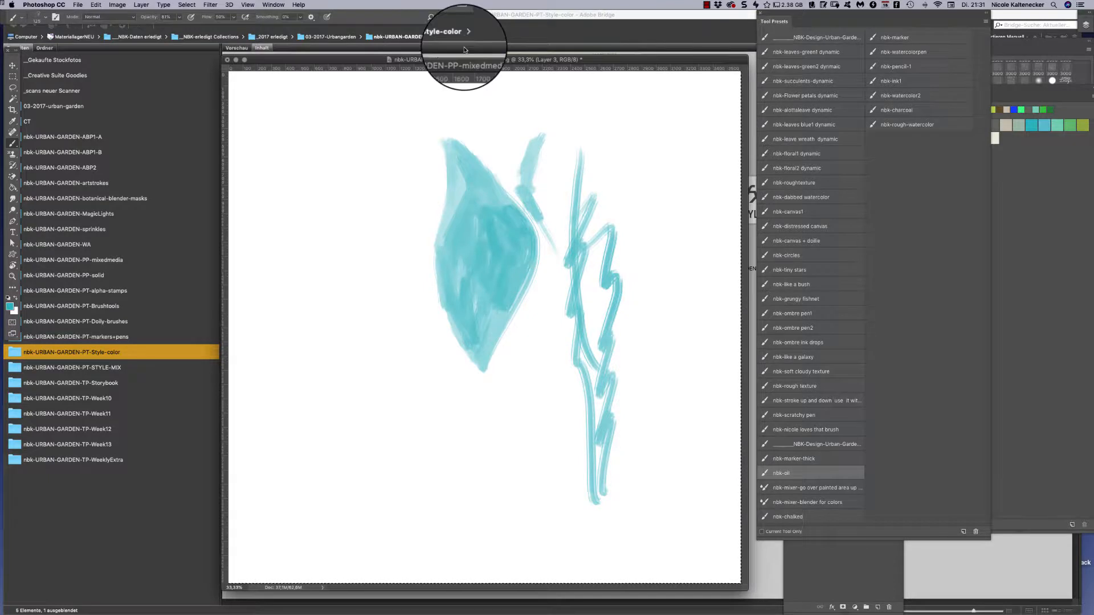
pyautogui.press('Delete')
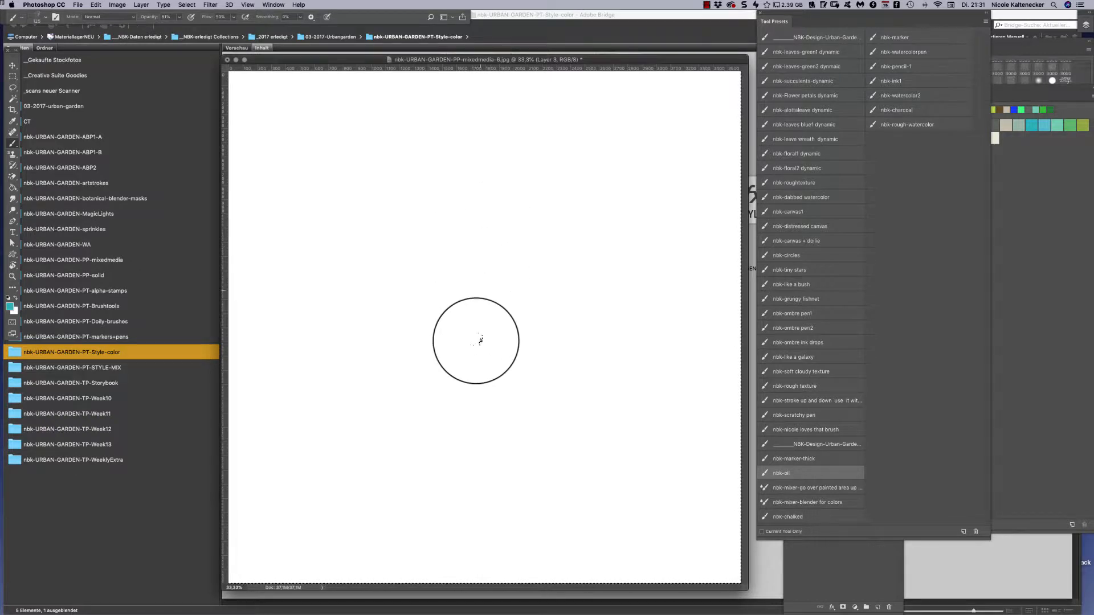
# Sketch an open teal leaf outline with inner lines in the upper middle of the canvas with the oil brush
pyautogui.moveTo(469, 318)
pyautogui.mouseDown()
pyautogui.moveTo(489, 139)
pyautogui.moveTo(487, 208)
pyautogui.mouseUp()
pyautogui.moveTo(491, 255)
pyautogui.mouseDown()
pyautogui.moveTo(459, 285)
pyautogui.moveTo(481, 159)
pyautogui.moveTo(445, 305)
pyautogui.moveTo(461, 313)
pyautogui.moveTo(475, 367)
pyautogui.mouseUp()
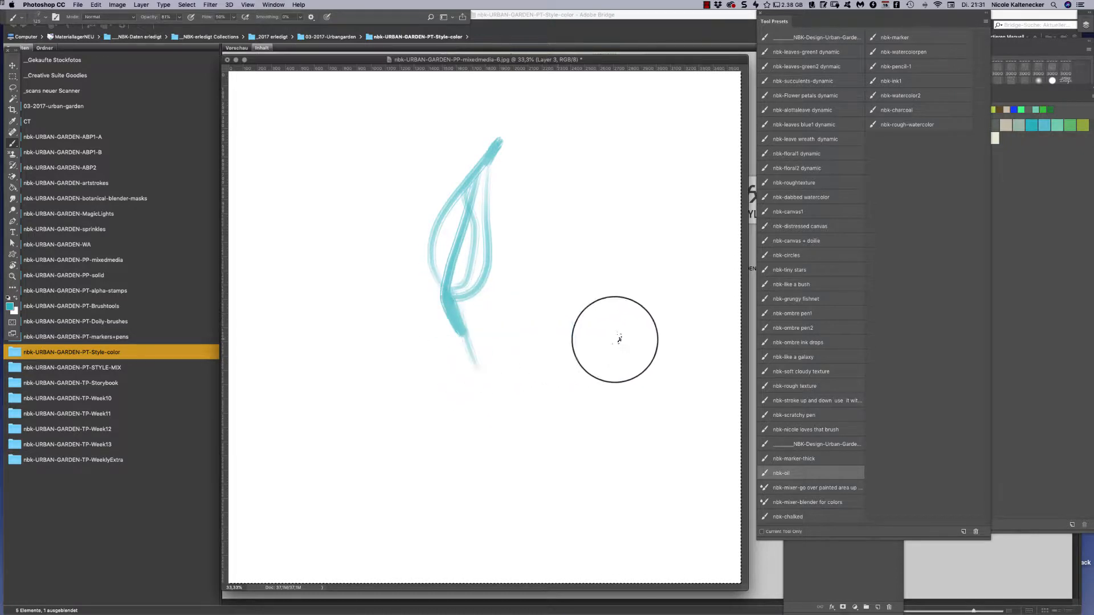
# Add a teal line beside the leaf outline and rework both with jagged strokes using the nbk-mixer-go over painted area preset
pyautogui.click(803, 487)
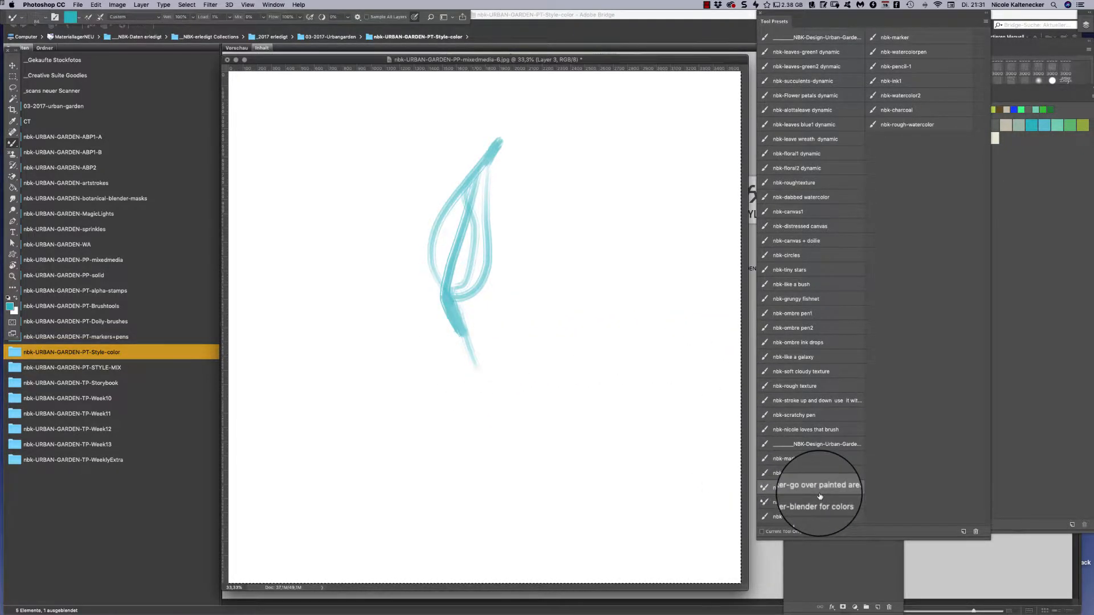
pyautogui.moveTo(563, 169); pyautogui.dragTo(579, 277)
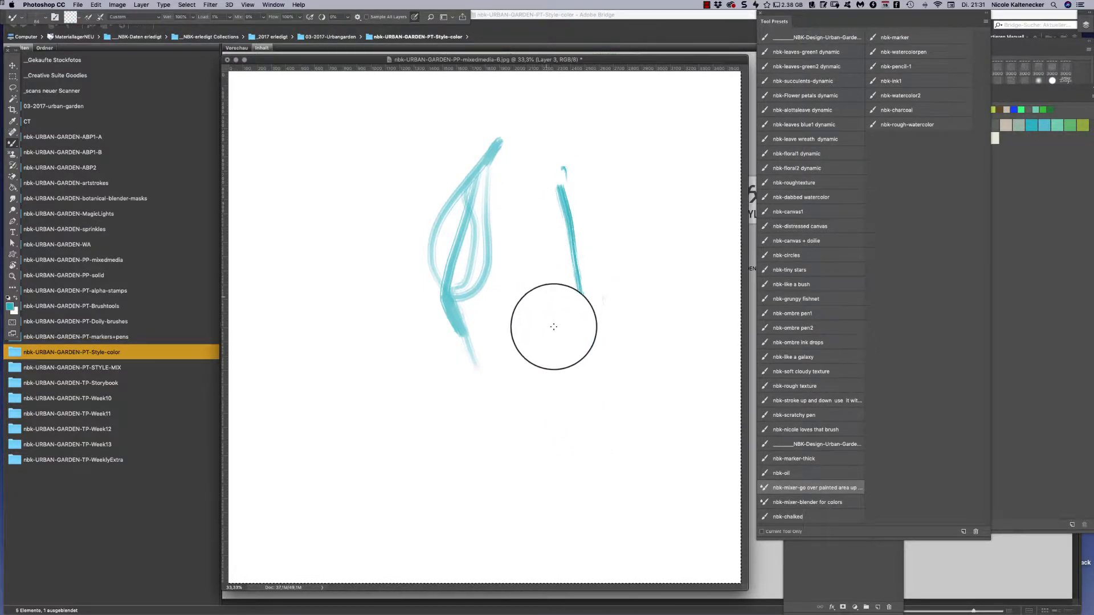
pyautogui.moveTo(525, 201)
pyautogui.mouseDown()
pyautogui.moveTo(516, 245)
pyautogui.moveTo(476, 217)
pyautogui.moveTo(486, 238)
pyautogui.moveTo(484, 208)
pyautogui.moveTo(584, 163)
pyautogui.moveTo(575, 276)
pyautogui.moveTo(564, 220)
pyautogui.mouseUp()
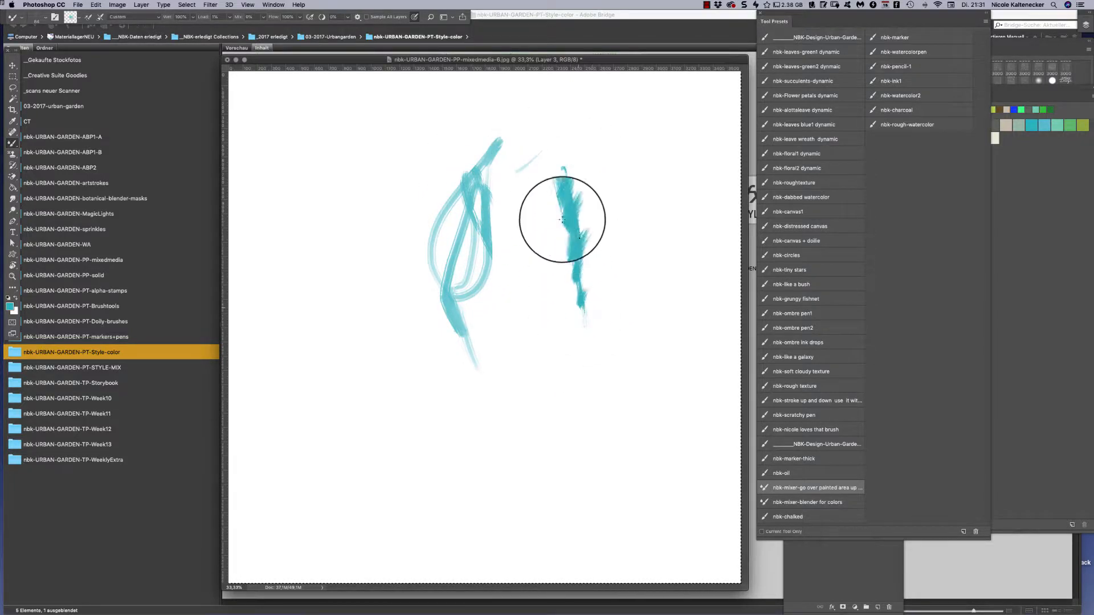
pyautogui.moveTo(472, 203)
pyautogui.mouseDown()
pyautogui.moveTo(505, 165)
pyautogui.moveTo(484, 313)
pyautogui.mouseUp()
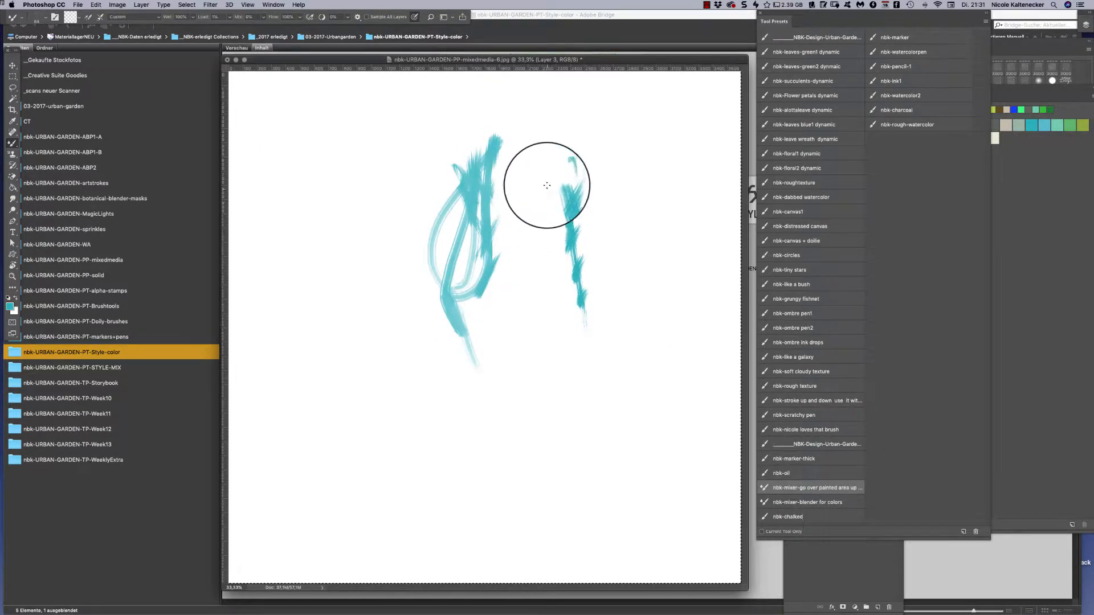
pyautogui.moveTo(472, 175)
pyautogui.mouseDown()
pyautogui.moveTo(485, 196)
pyautogui.moveTo(457, 158)
pyautogui.moveTo(436, 199)
pyautogui.moveTo(434, 308)
pyautogui.moveTo(464, 280)
pyautogui.moveTo(485, 307)
pyautogui.moveTo(457, 273)
pyautogui.mouseUp()
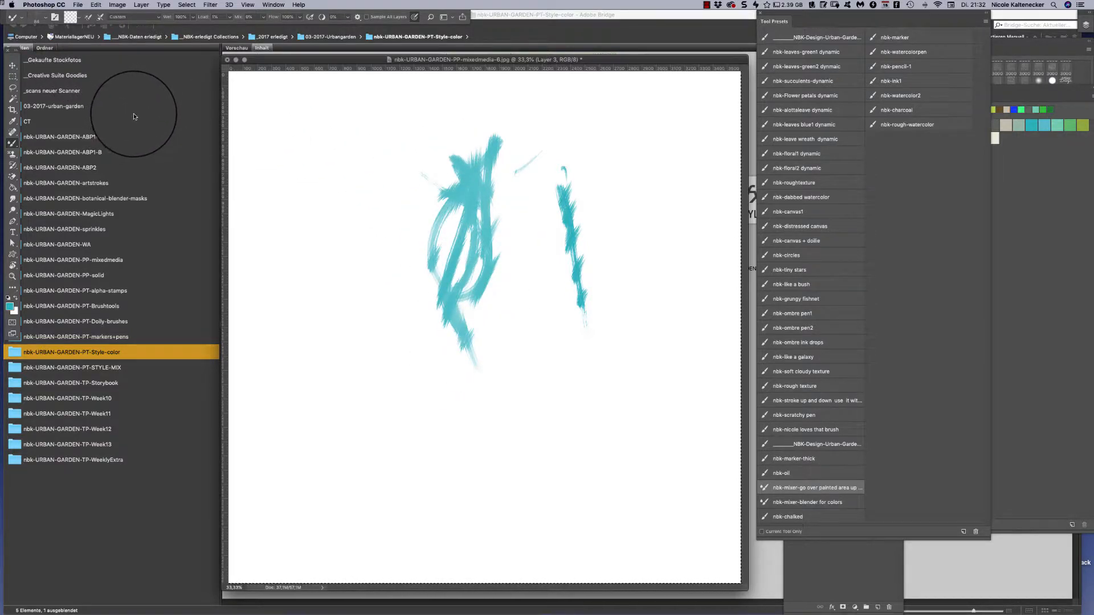
pyautogui.moveTo(489, 152); pyautogui.dragTo(542, 151)
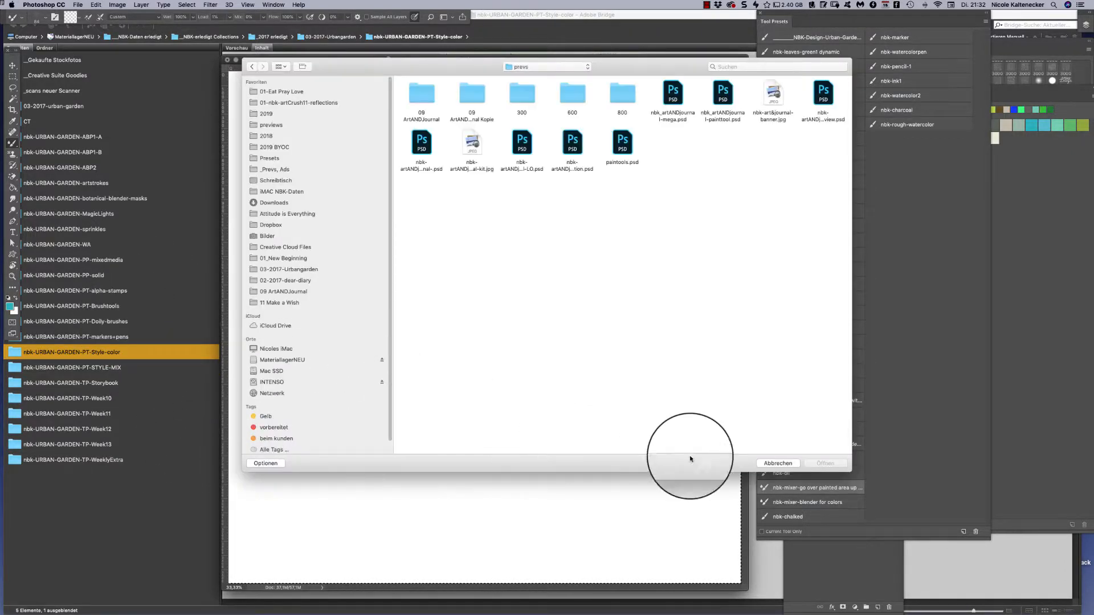
# Cancel the file-open dialog, switch to Adobe Bridge and open nbk-URBAN-GARDEN-PT-colors.jpg in Photoshop
pyautogui.click(778, 464)
pyautogui.click(114, 478)
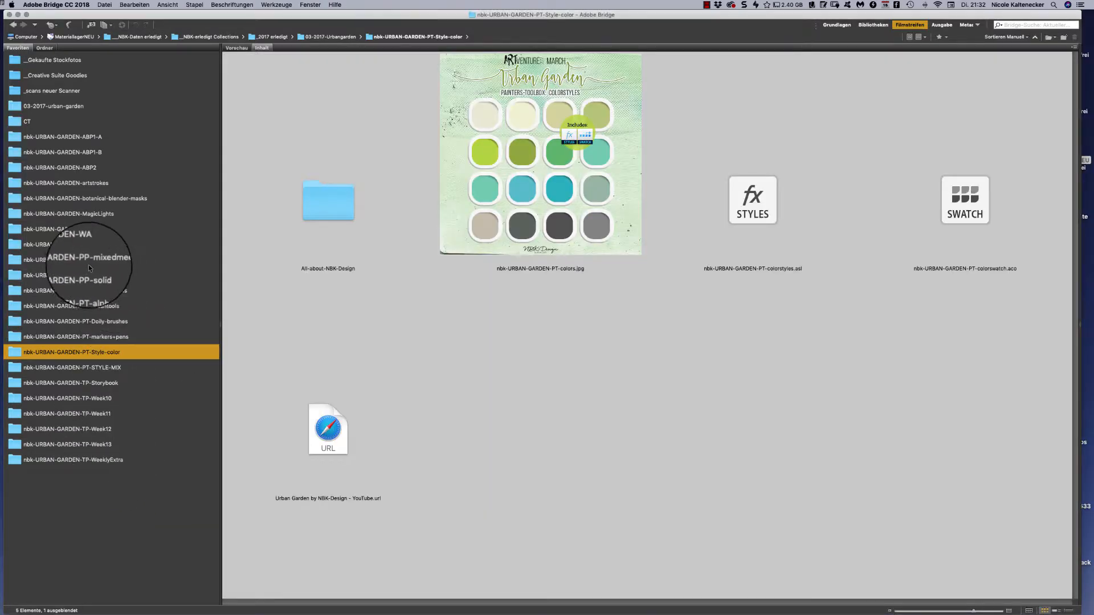
pyautogui.rightClick(534, 183)
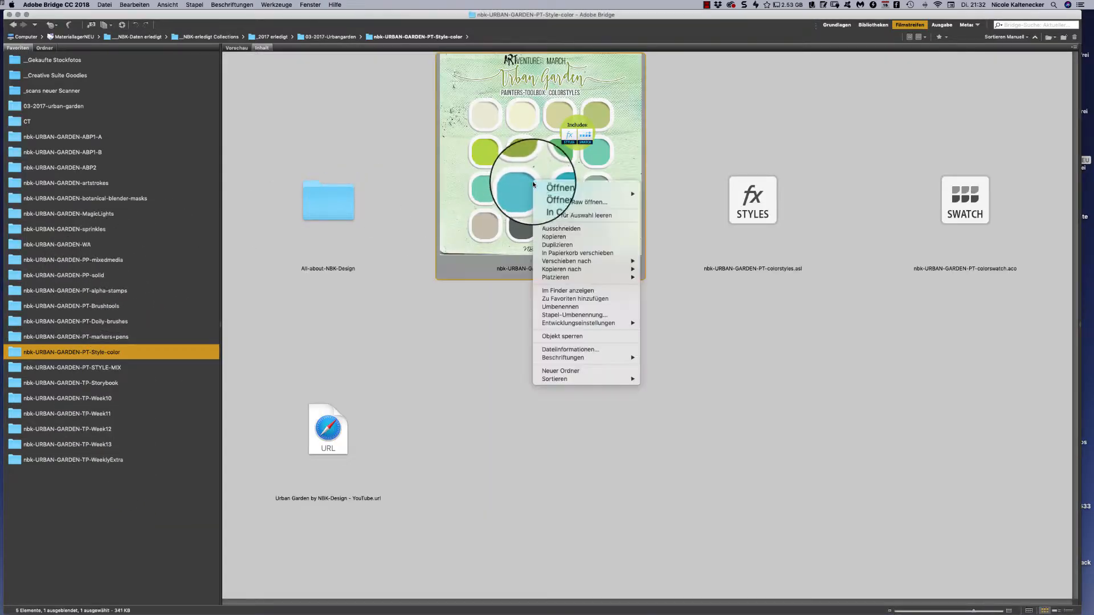
pyautogui.click(497, 217)
pyautogui.doubleClick(497, 216)
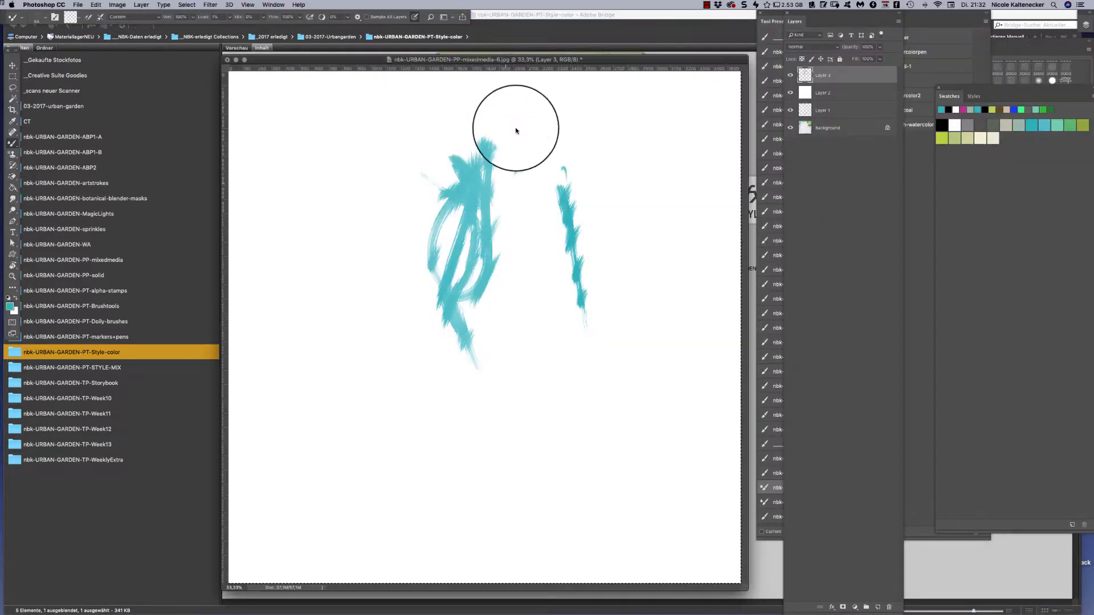
# Place the Urban Garden colour chart in the lower-left corner of the canvas on its own layer and close the chart's source file
pyautogui.moveTo(414, 391); pyautogui.dragTo(510, 456)
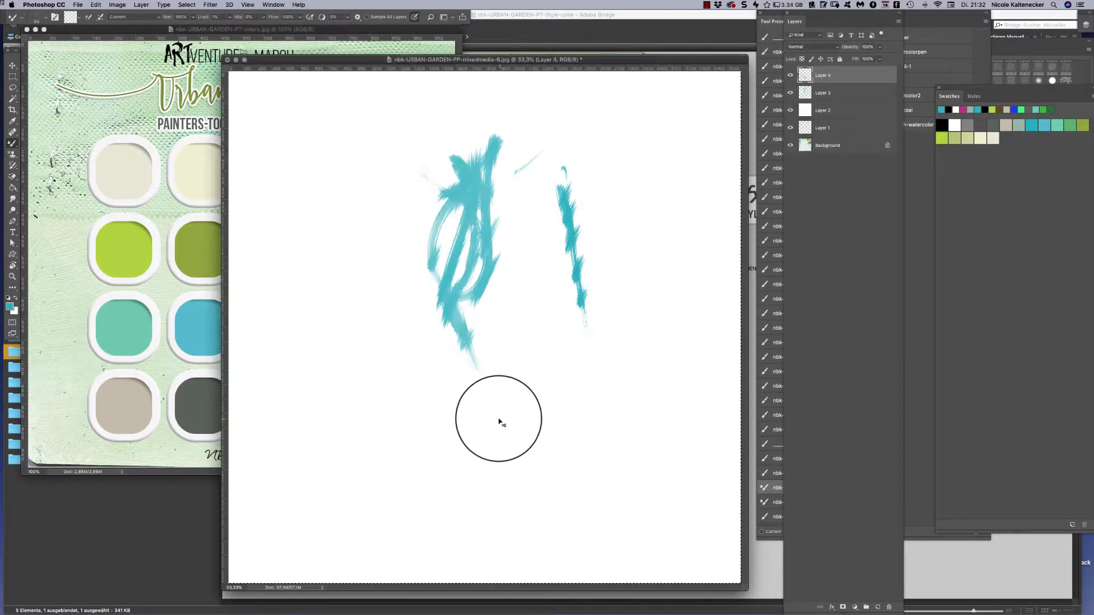
pyautogui.moveTo(485, 414); pyautogui.dragTo(337, 498)
pyautogui.click(135, 322)
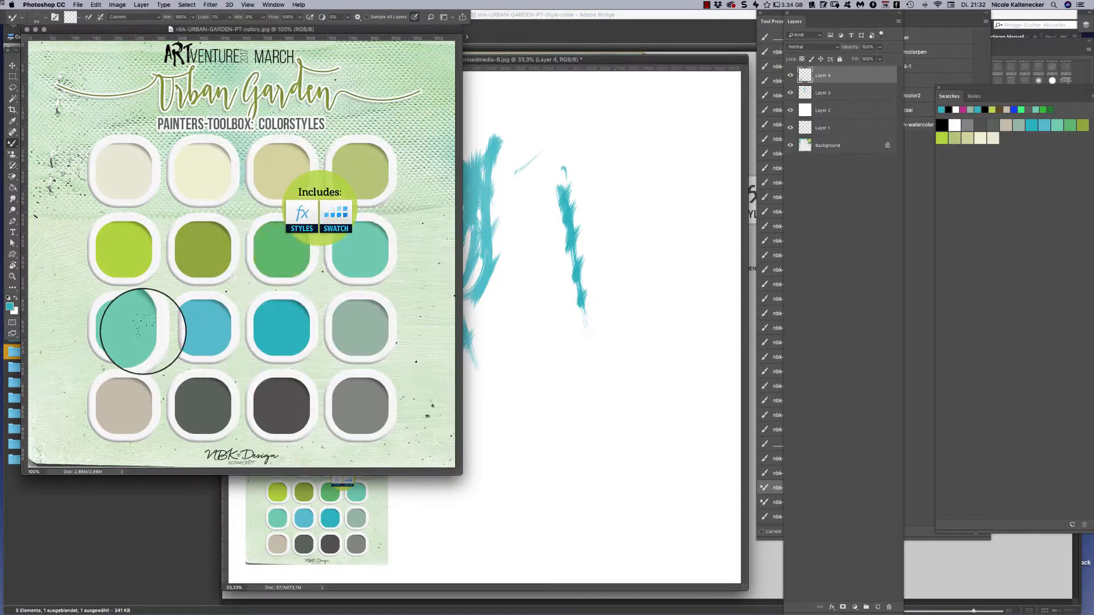
pyautogui.press('super+w')
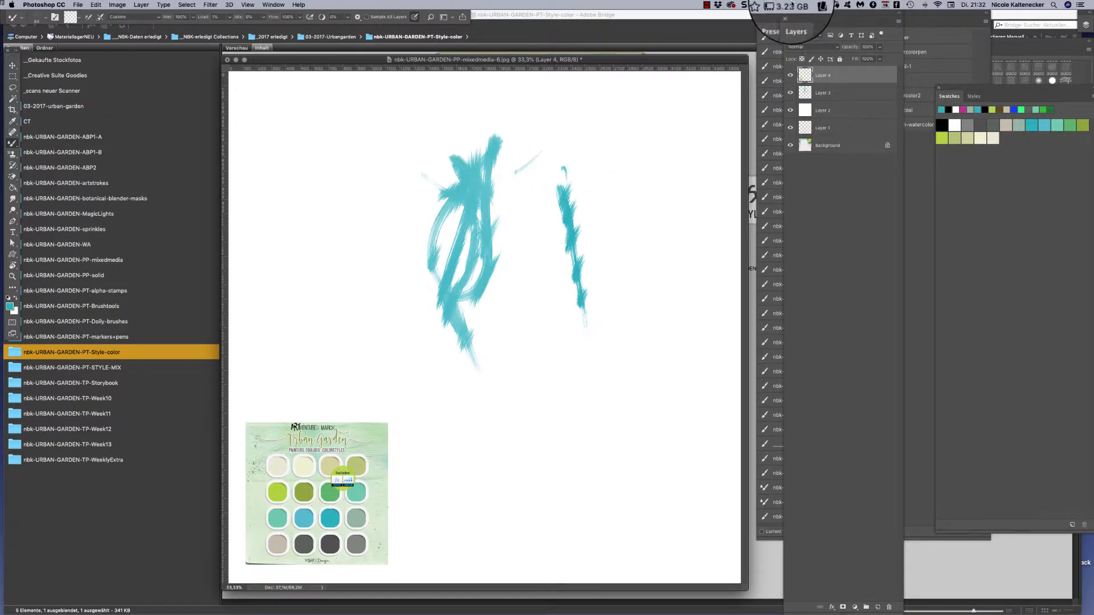
# Bring the tool presets in front of the layers and activate the Mixer Brush Tool
pyautogui.click(769, 16)
pyautogui.moveTo(770, 15); pyautogui.dragTo(766, 13)
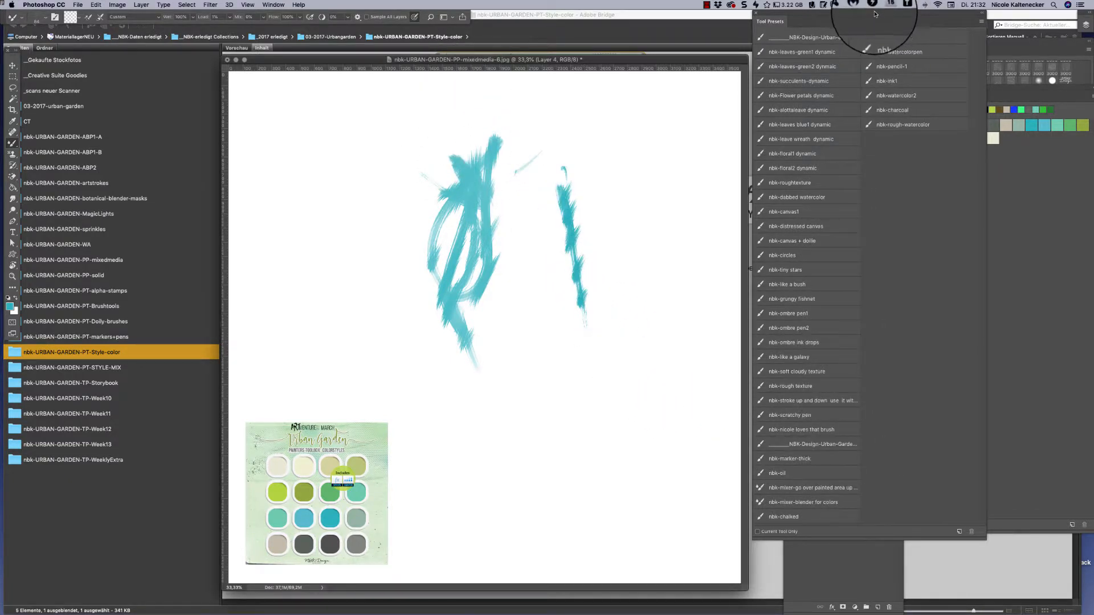
pyautogui.moveTo(875, 14); pyautogui.dragTo(878, 4)
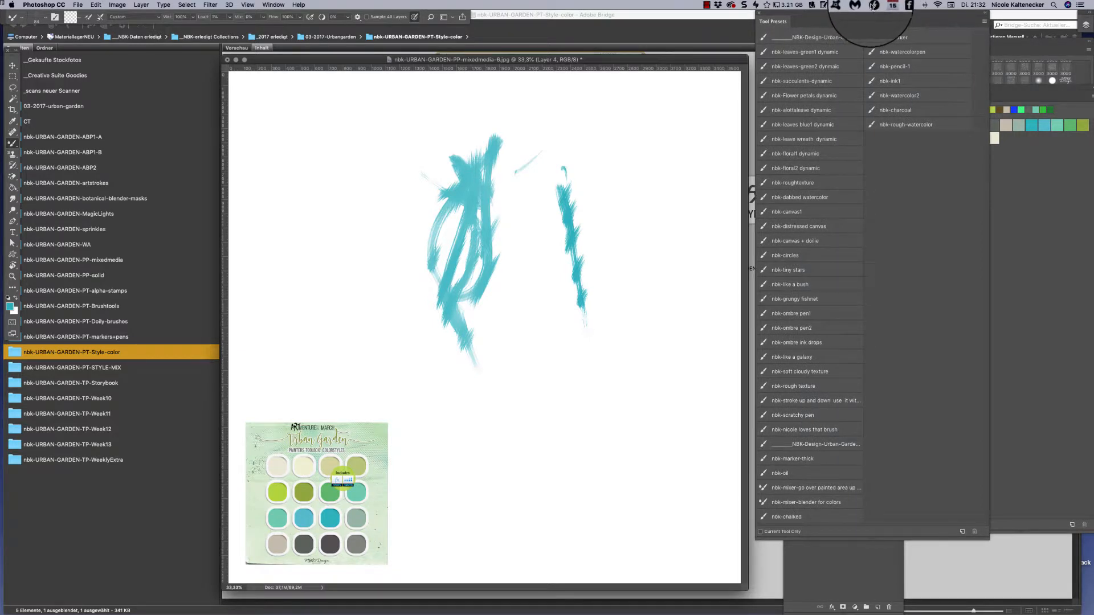
pyautogui.moveTo(553, 199); pyautogui.dragTo(560, 213)
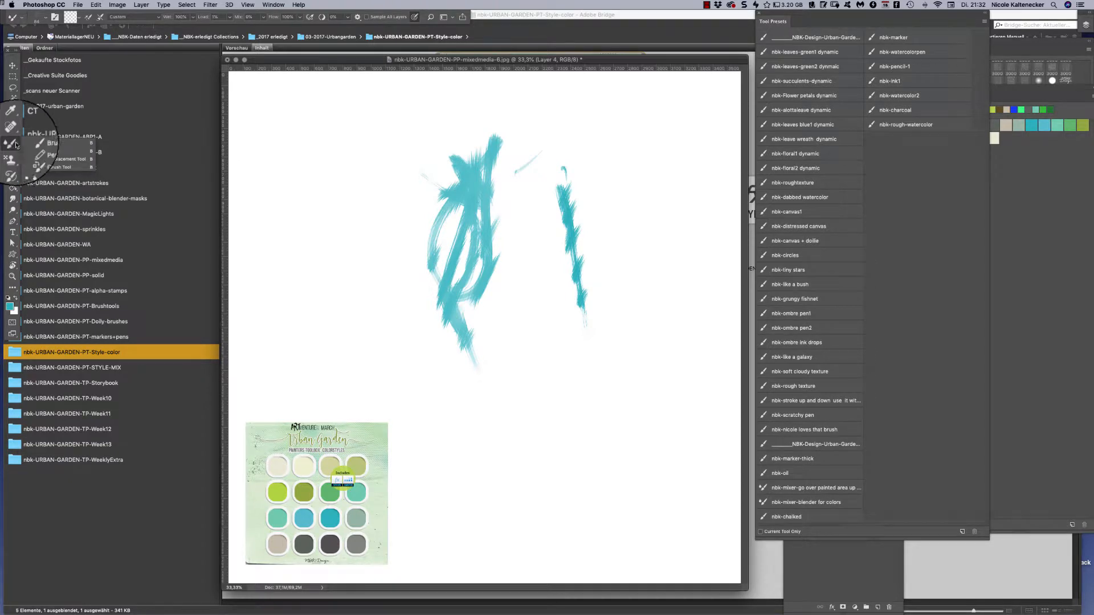
pyautogui.click(78, 172)
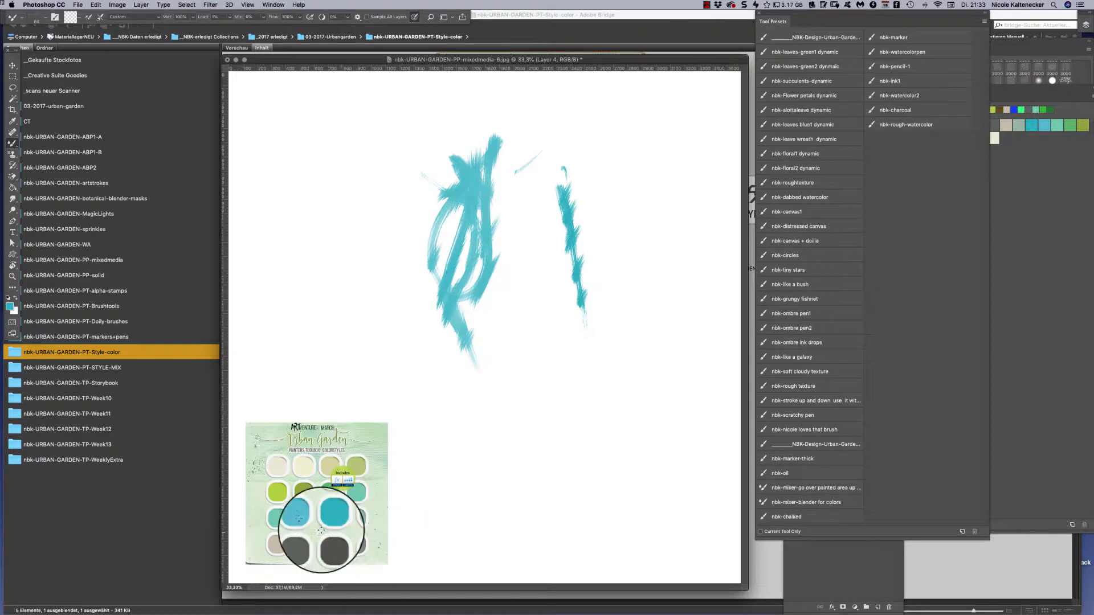
# Sample the olive green swatch from the colour chart and paint a jagged patch to the lower left of the teal leaf
pyautogui.keyDown('alt'); pyautogui.click(301, 483); pyautogui.keyUp('alt')
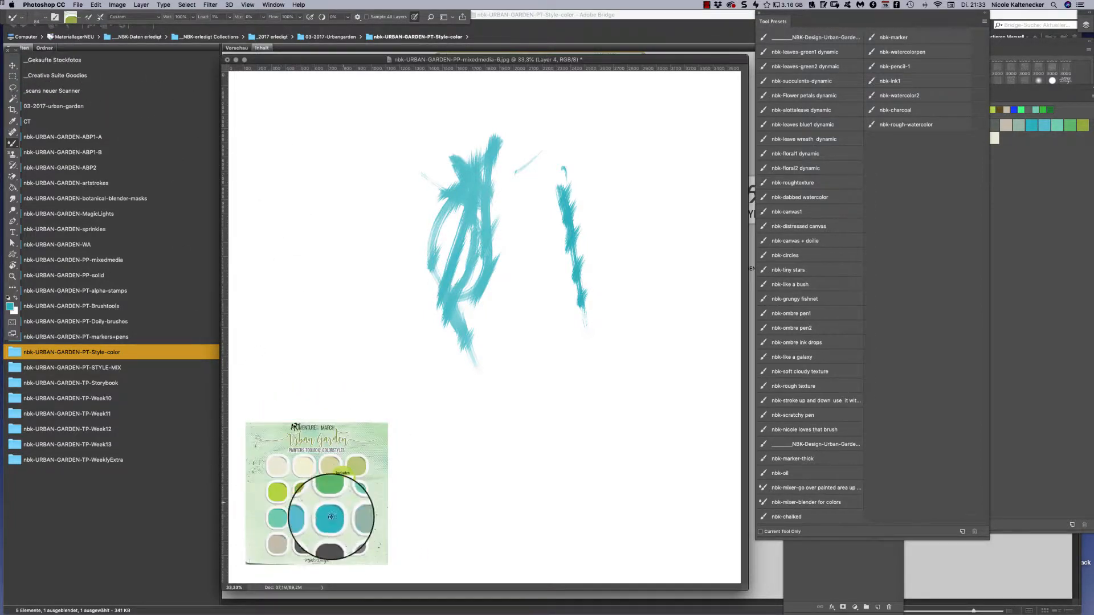
pyautogui.keyDown('alt'); pyautogui.click(305, 494); pyautogui.keyUp('alt')
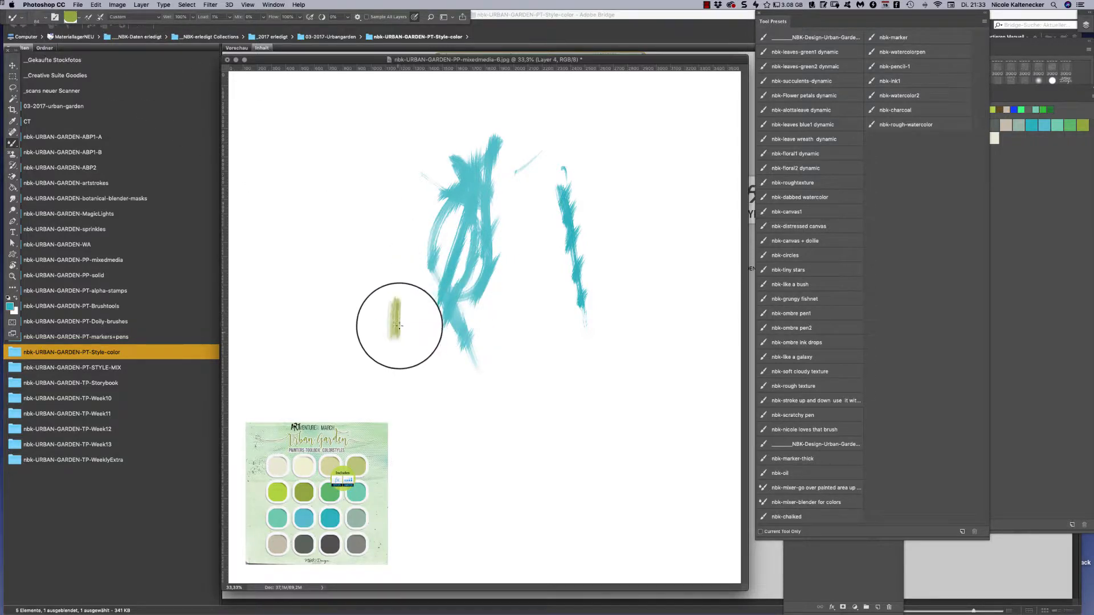
pyautogui.moveTo(418, 337)
pyautogui.mouseDown()
pyautogui.moveTo(396, 351)
pyautogui.moveTo(410, 303)
pyautogui.moveTo(387, 306)
pyautogui.mouseUp()
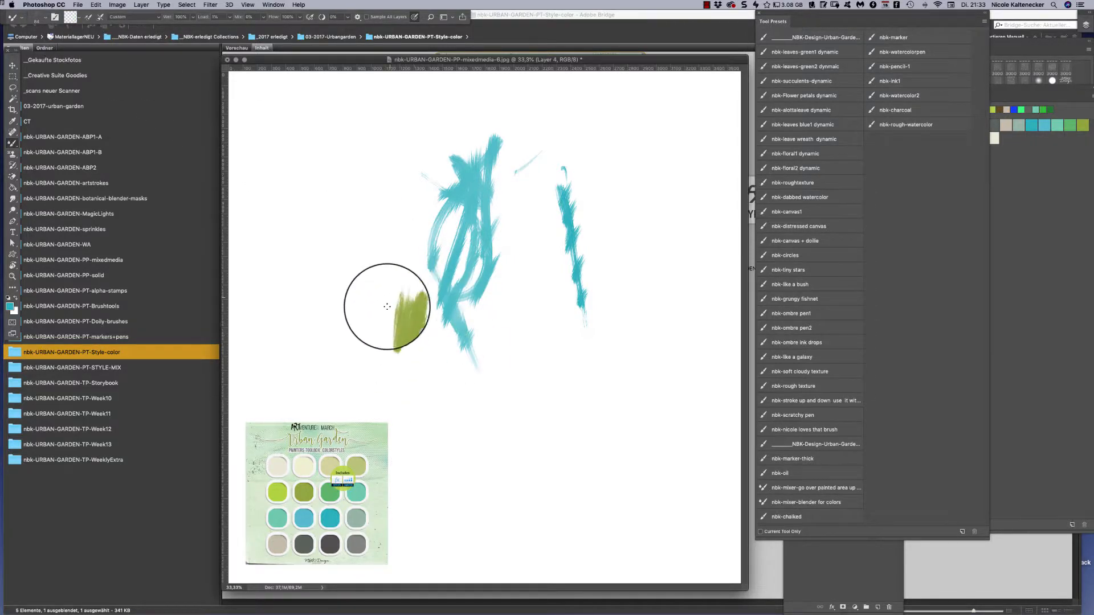
pyautogui.moveTo(392, 241)
pyautogui.mouseDown()
pyautogui.moveTo(391, 277)
pyautogui.moveTo(409, 287)
pyautogui.moveTo(407, 339)
pyautogui.moveTo(388, 325)
pyautogui.mouseUp()
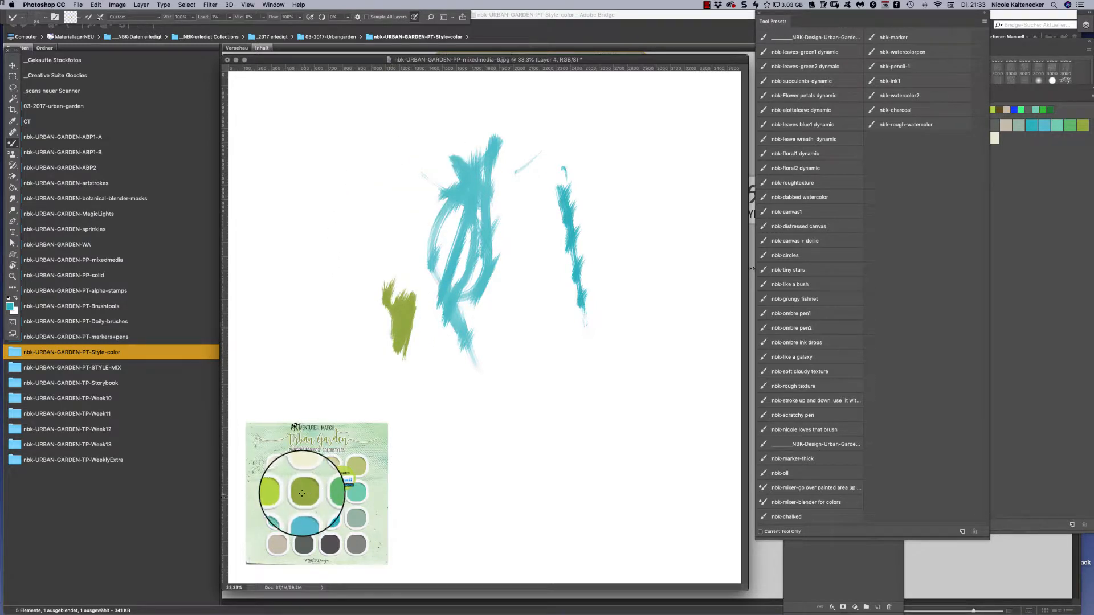
# Sample the chart's pale green background and paint a patch beside the olive one plus a thin stroke below the leaf
pyautogui.keyDown('alt'); pyautogui.click(266, 452); pyautogui.keyUp('alt')
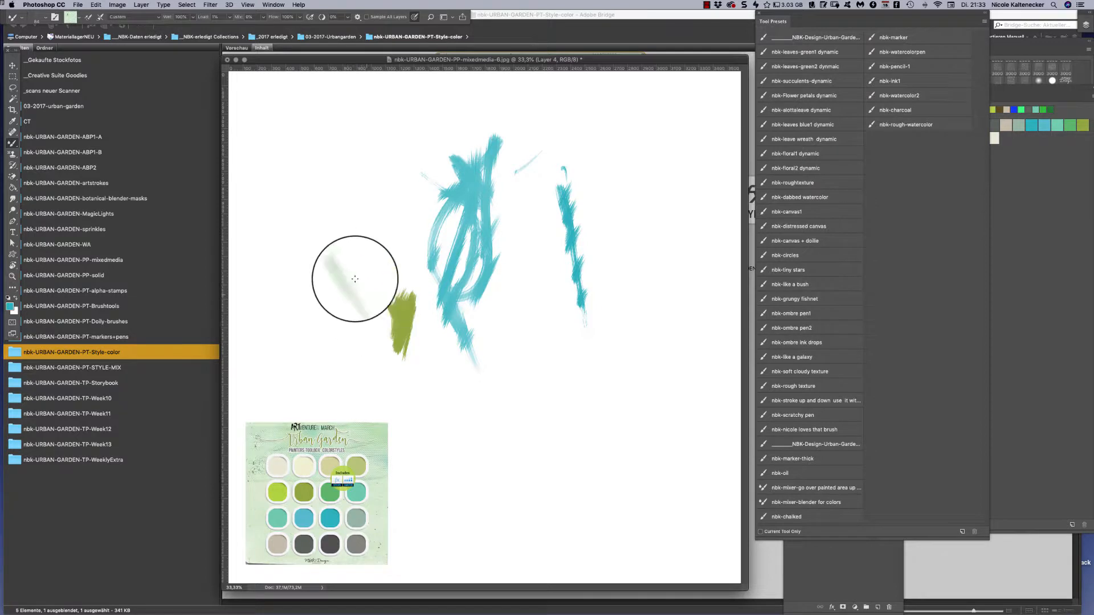
pyautogui.moveTo(355, 278); pyautogui.dragTo(353, 313)
pyautogui.moveTo(345, 271); pyautogui.dragTo(335, 291)
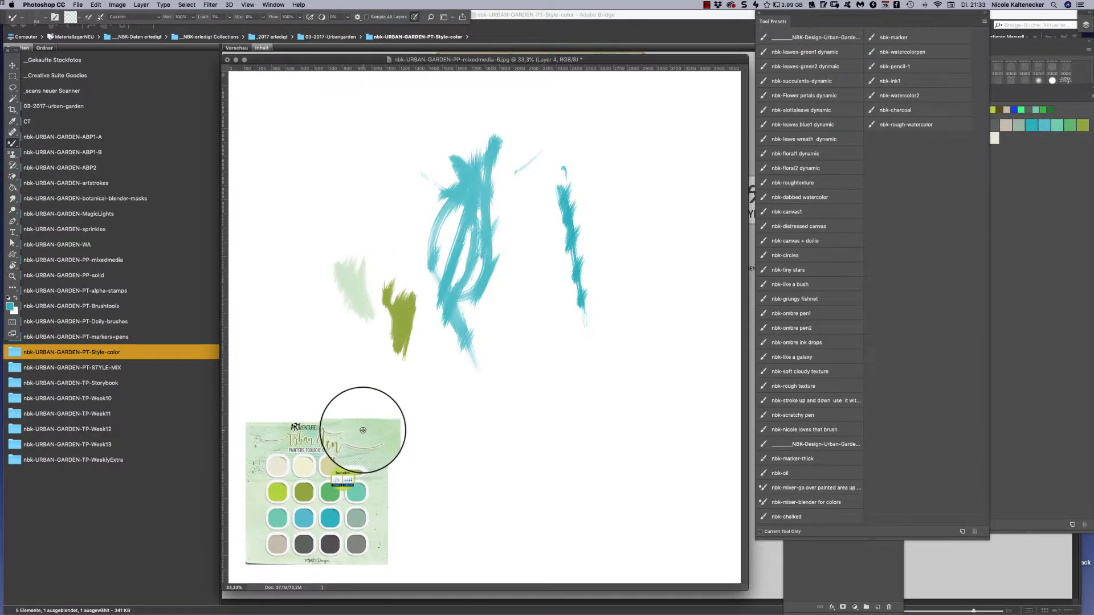
pyautogui.keyDown('alt'); pyautogui.click(363, 430); pyautogui.keyUp('alt')
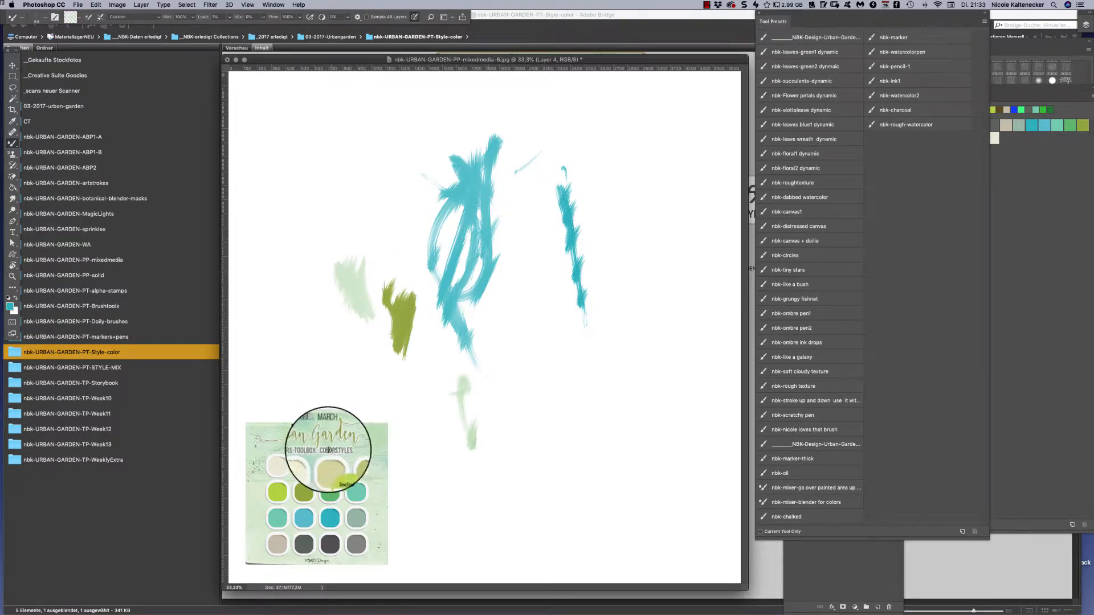
# Sample the chart's title lettering for dark grey-green strokes and its green swatch for a small patch, painting both below the leaf
pyautogui.keyDown('alt'); pyautogui.click(298, 431); pyautogui.keyUp('alt')
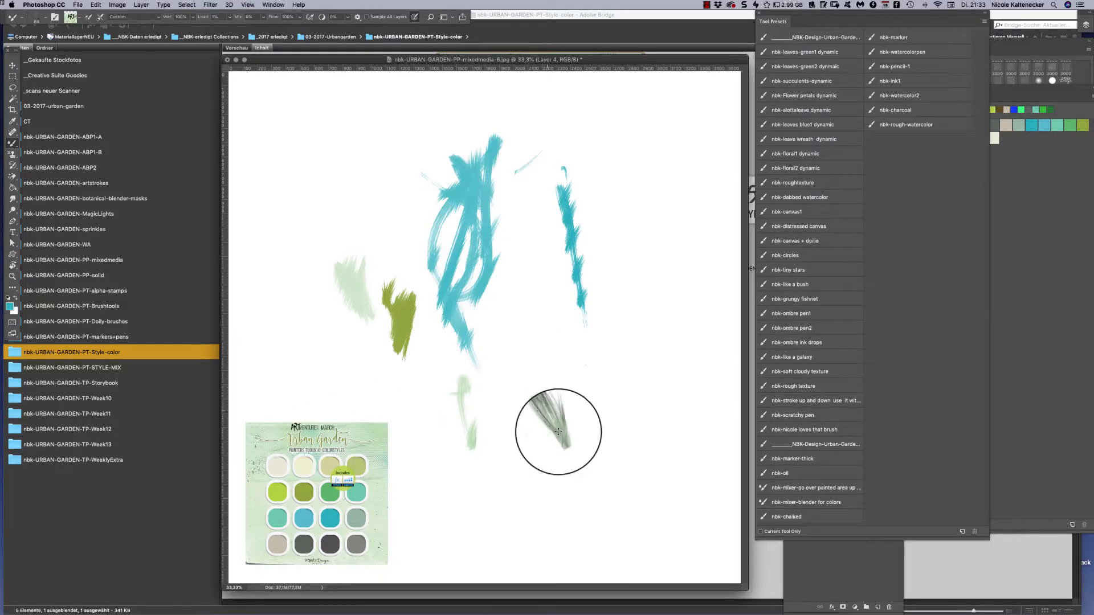
pyautogui.moveTo(568, 453); pyautogui.dragTo(556, 416)
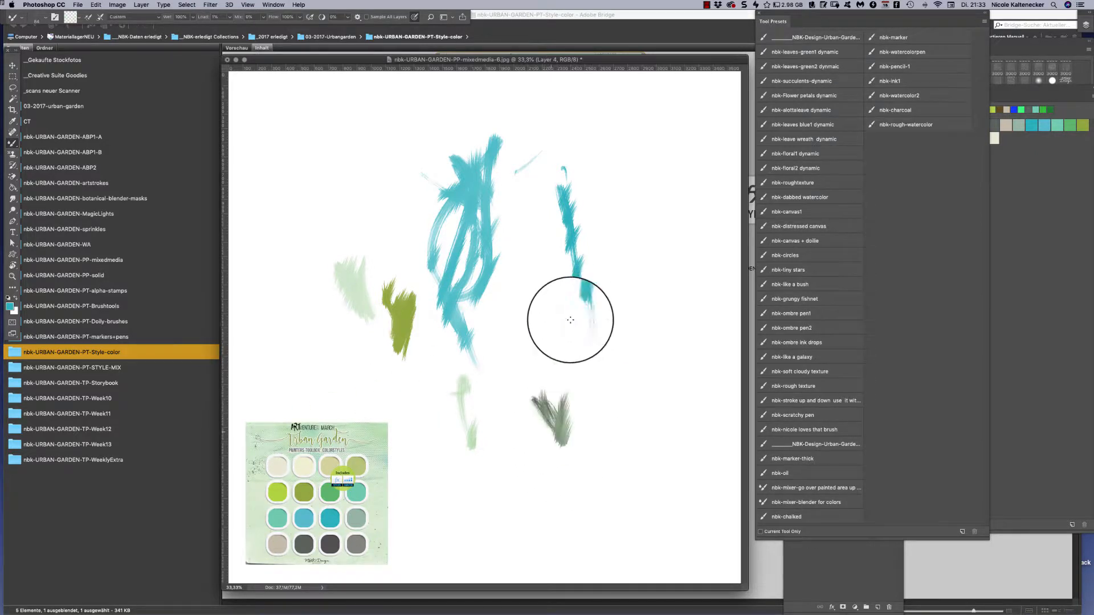
pyautogui.keyDown('alt'); pyautogui.click(329, 488); pyautogui.keyUp('alt')
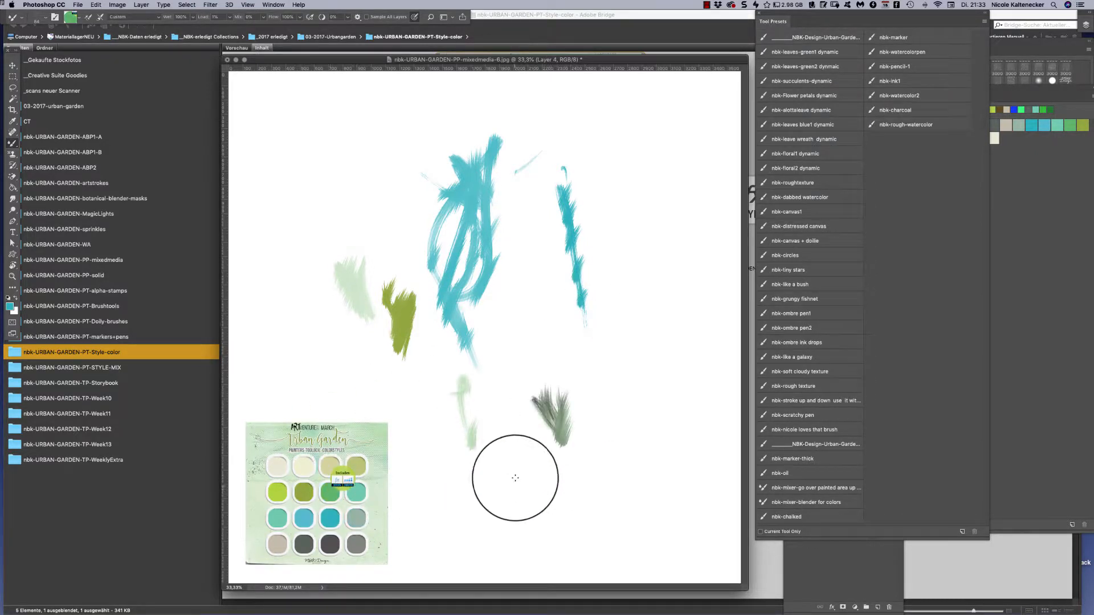
pyautogui.moveTo(519, 470); pyautogui.dragTo(526, 457)
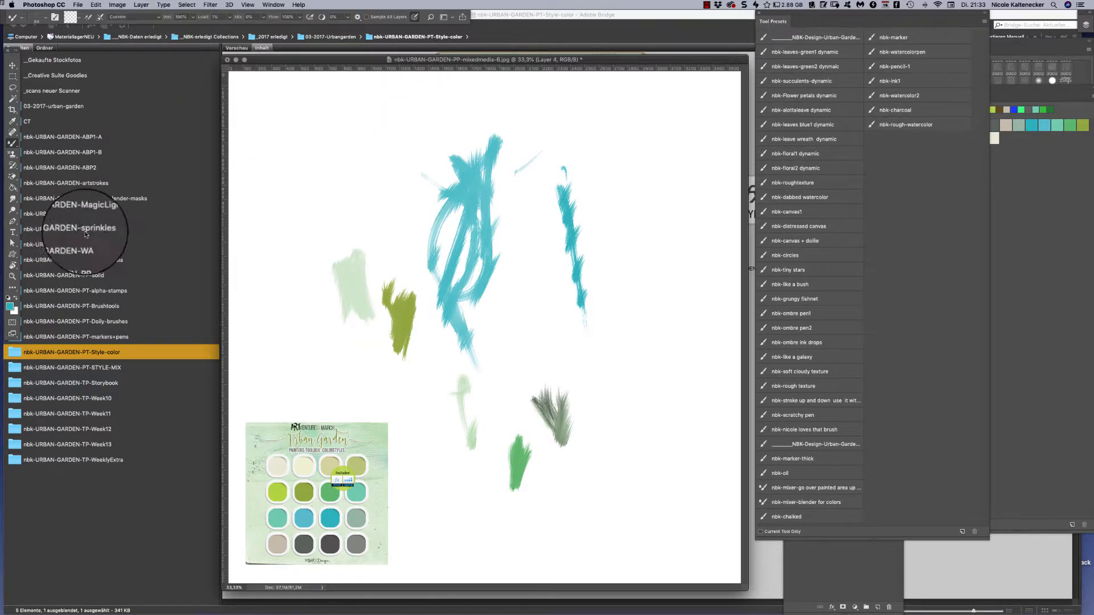
# Switch to Adobe Bridge and open nbk-URBAN-GARDEN-PP-mixedmedia-5.jpg from the nbk-URBAN-GARDEN-PP-mixedmedia folder in Photoshop
pyautogui.click(122, 499)
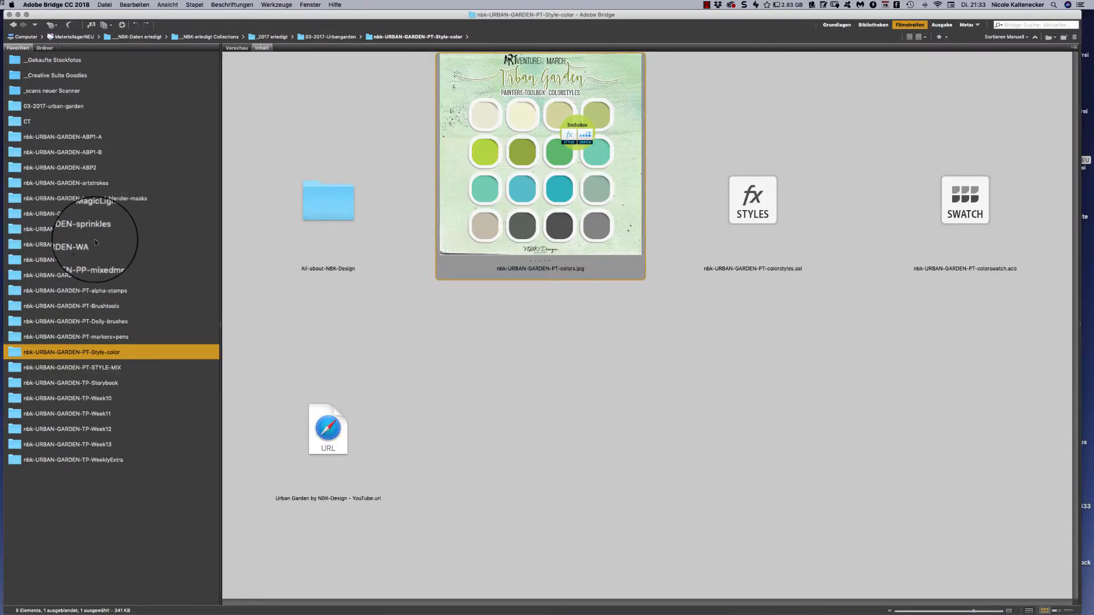
pyautogui.click(170, 259)
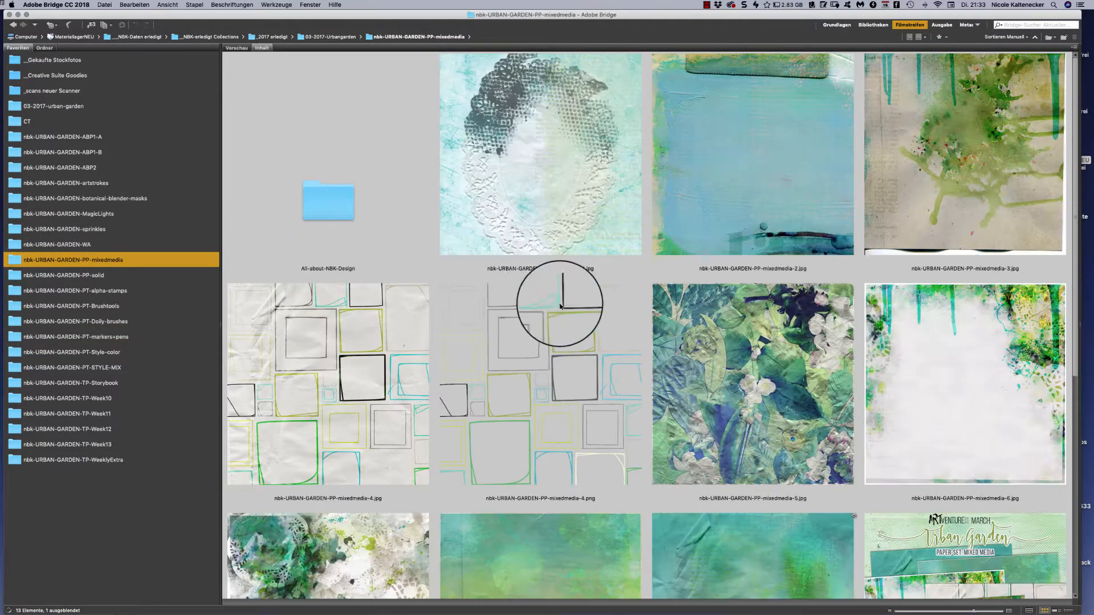
pyautogui.doubleClick(796, 374)
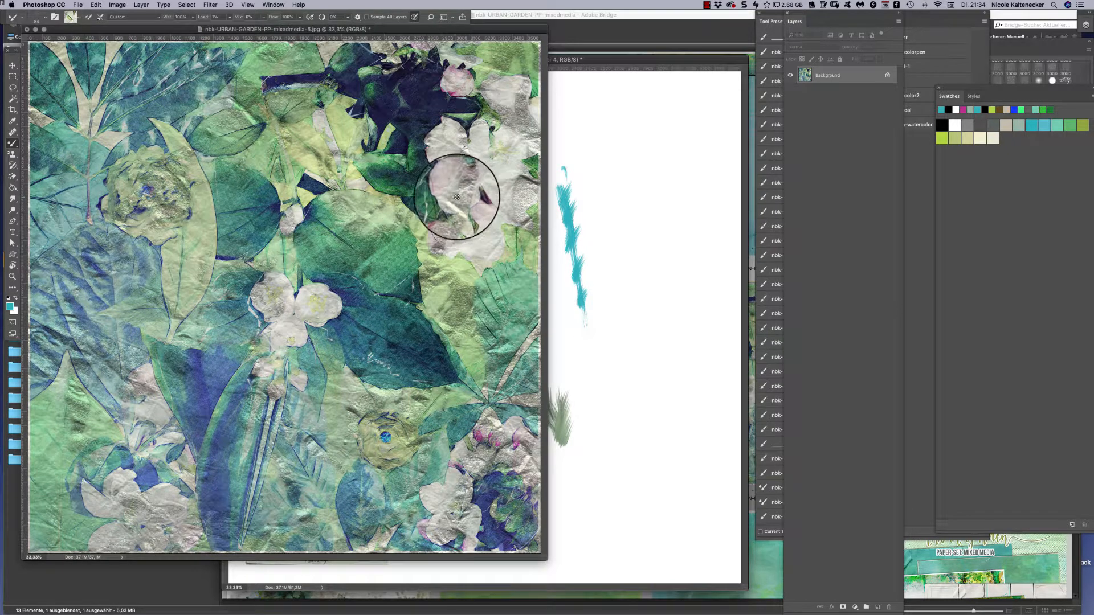
# Sample a white blossom and a blue-violet petal from the mixed-media paper and paint a grey and violet tuft at the canvas's upper right
pyautogui.keyDown('alt'); pyautogui.click(507, 200); pyautogui.keyUp('alt')
pyautogui.click(620, 179)
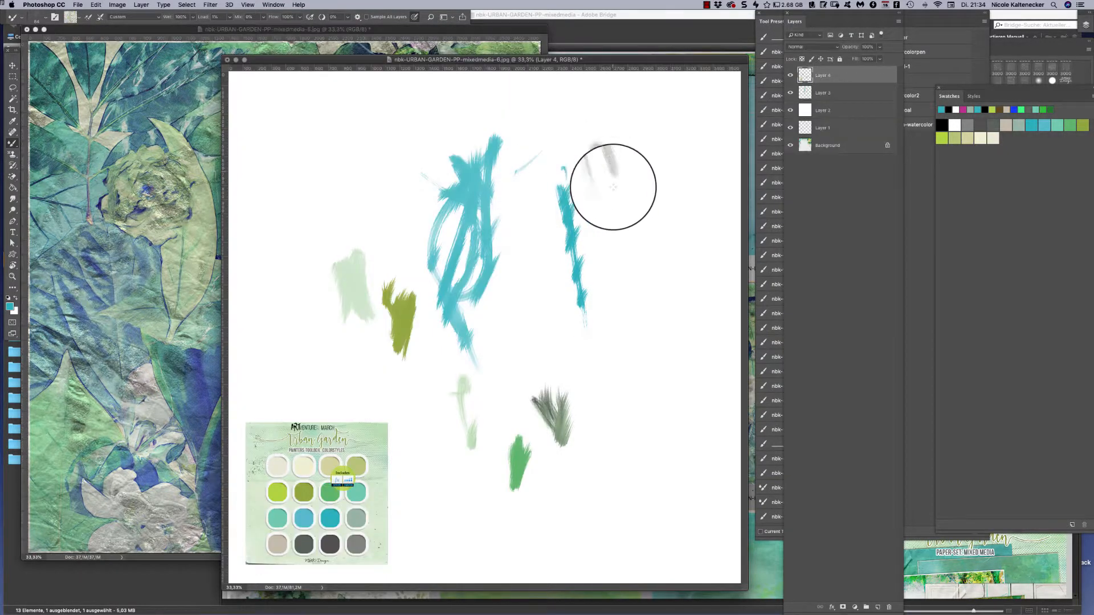
pyautogui.keyDown('alt'); pyautogui.click(215, 356); pyautogui.keyUp('alt')
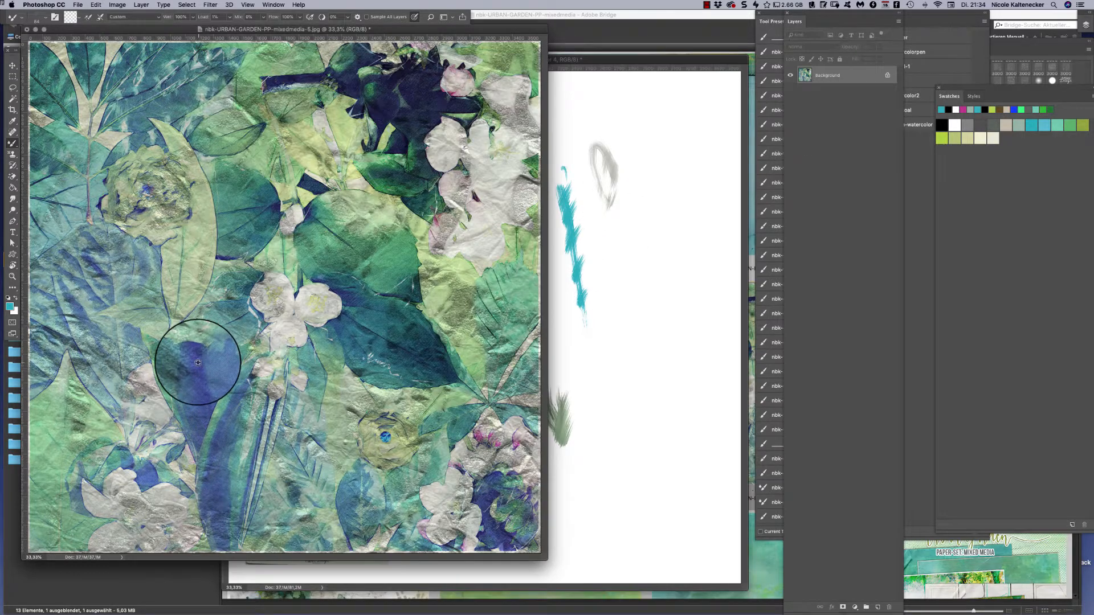
pyautogui.click(603, 260)
pyautogui.moveTo(597, 166)
pyautogui.mouseDown()
pyautogui.moveTo(591, 189)
pyautogui.moveTo(610, 211)
pyautogui.moveTo(596, 185)
pyautogui.moveTo(611, 207)
pyautogui.moveTo(622, 184)
pyautogui.moveTo(616, 222)
pyautogui.moveTo(627, 224)
pyautogui.moveTo(610, 274)
pyautogui.moveTo(593, 188)
pyautogui.moveTo(603, 216)
pyautogui.moveTo(610, 197)
pyautogui.moveTo(613, 216)
pyautogui.moveTo(642, 191)
pyautogui.moveTo(618, 240)
pyautogui.moveTo(640, 218)
pyautogui.moveTo(615, 211)
pyautogui.mouseUp()
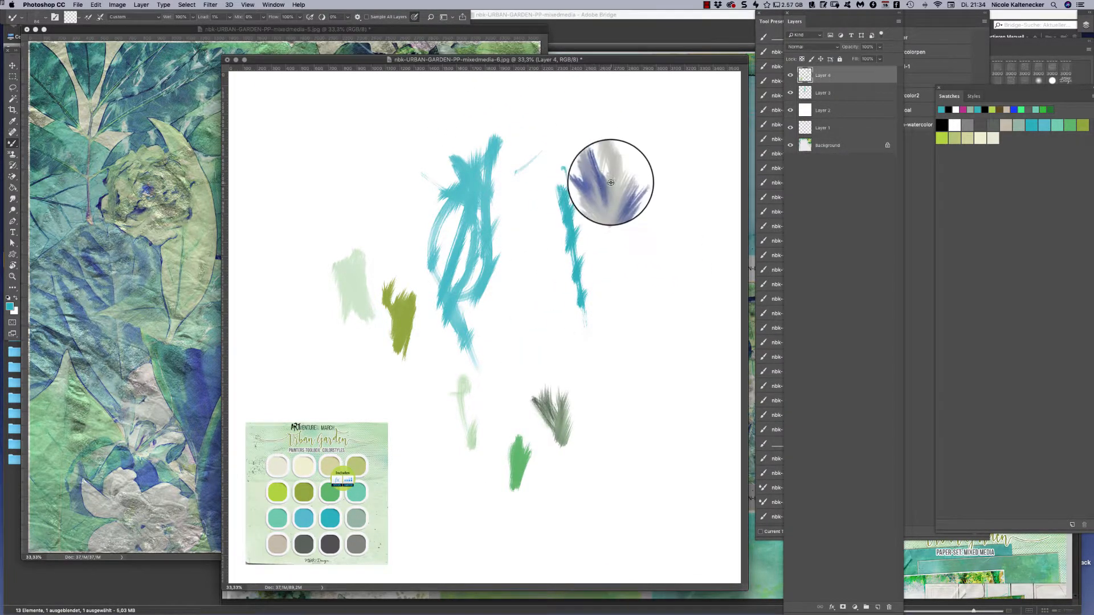
# Sample a blue-toned leaf from the mixed-media paper and paint dark slate-blue strokes below the grey and violet tuft
pyautogui.click(138, 251)
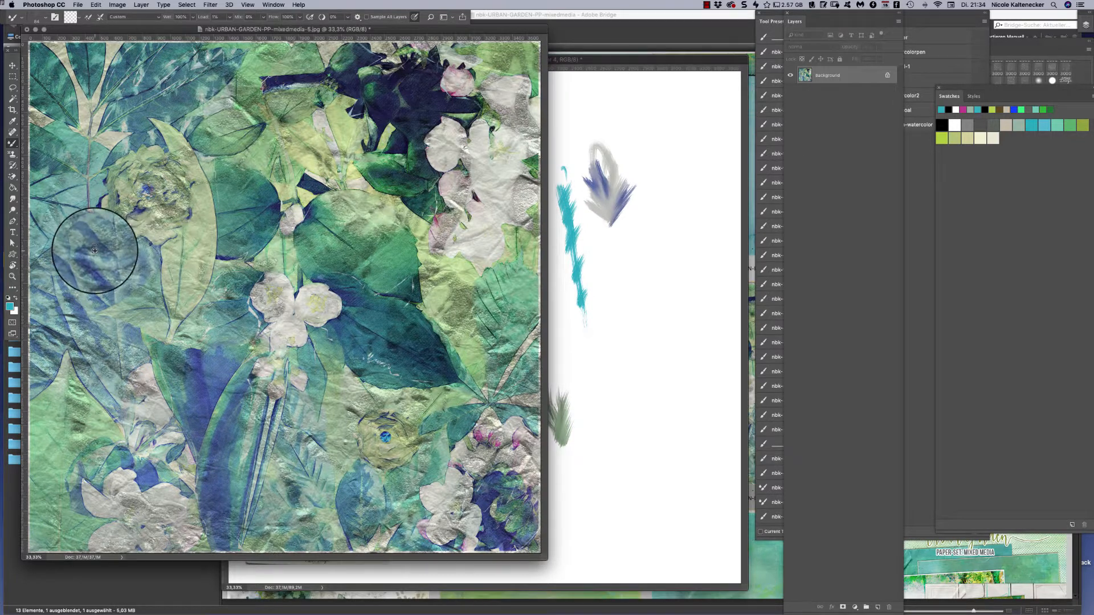
pyautogui.click(641, 183)
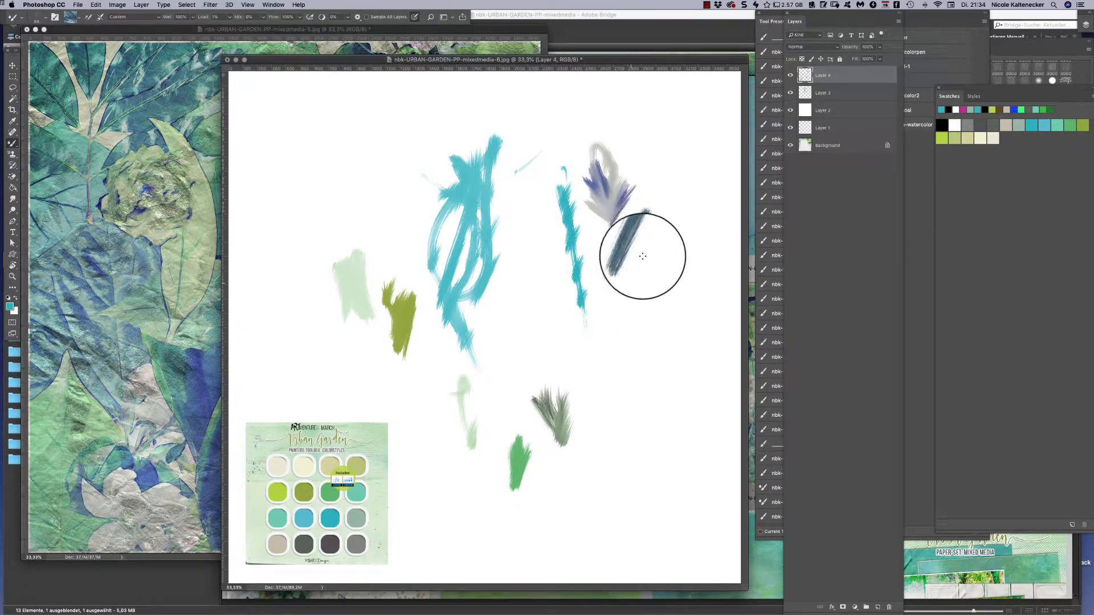
pyautogui.moveTo(655, 218)
pyautogui.mouseDown()
pyautogui.moveTo(635, 224)
pyautogui.moveTo(659, 234)
pyautogui.moveTo(633, 242)
pyautogui.mouseUp()
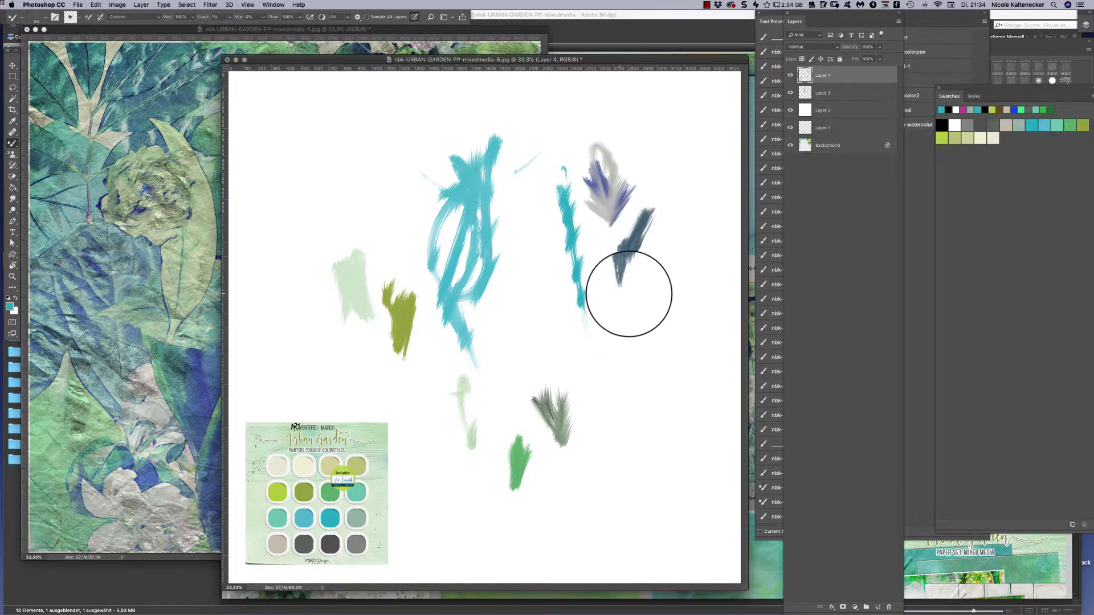
pyautogui.moveTo(637, 282); pyautogui.dragTo(640, 253)
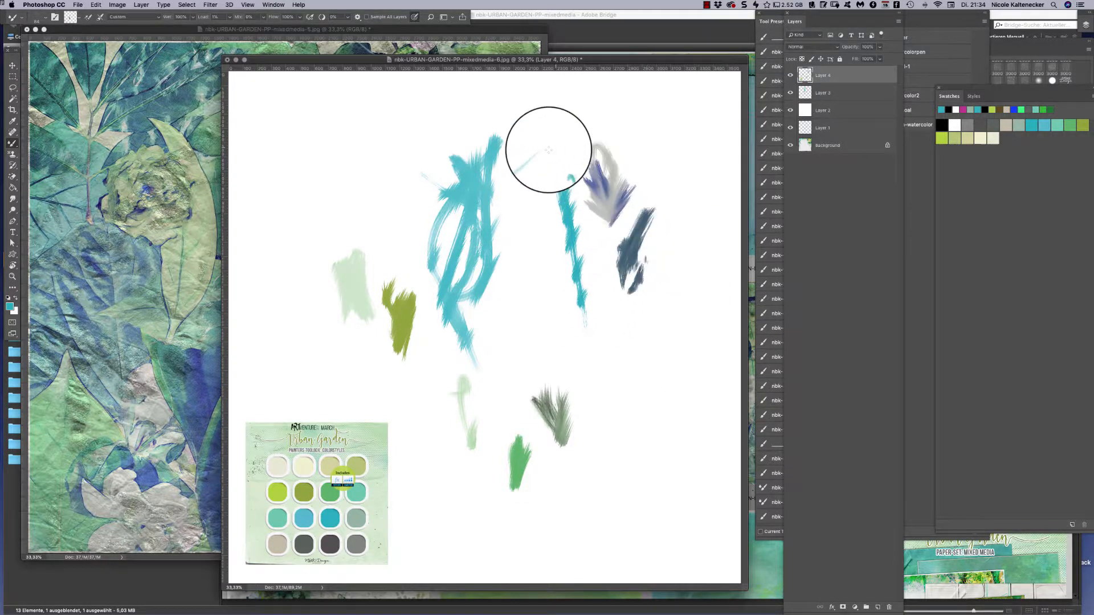
# Sample the round flower in the mixed-media paper and paint a looped dark violet stroke below the slate-blue strokes
pyautogui.click(164, 227)
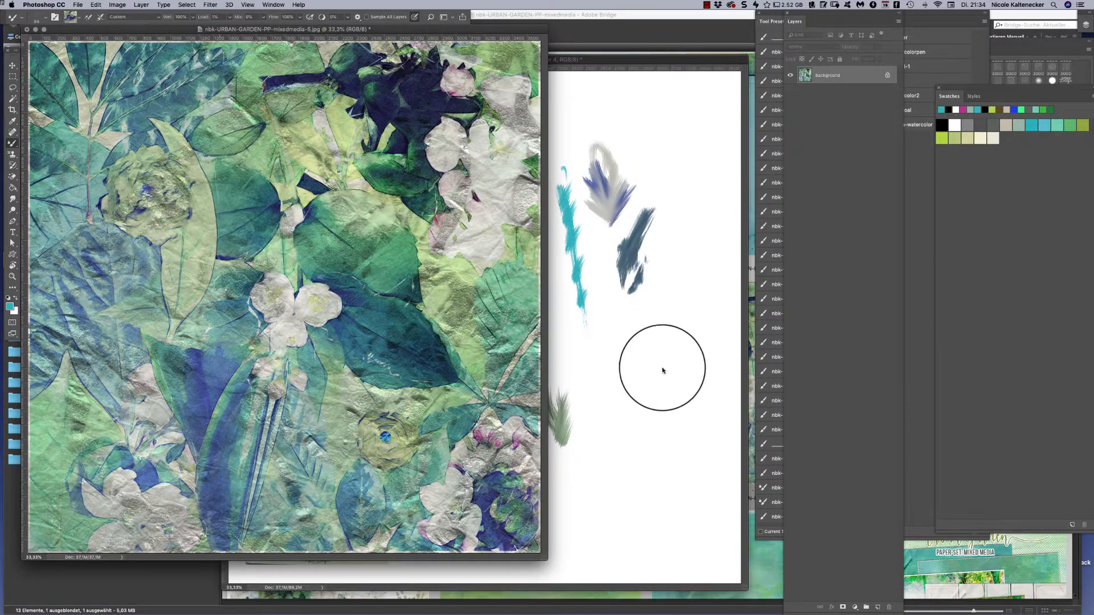
pyautogui.click(662, 370)
pyautogui.moveTo(627, 355)
pyautogui.mouseDown()
pyautogui.moveTo(623, 320)
pyautogui.moveTo(649, 319)
pyautogui.moveTo(650, 342)
pyautogui.moveTo(623, 319)
pyautogui.mouseUp()
# Sample the deep blue-violet petal in the mixed-media paper and paint a blue patch below the looped violet stroke
pyautogui.click(182, 352)
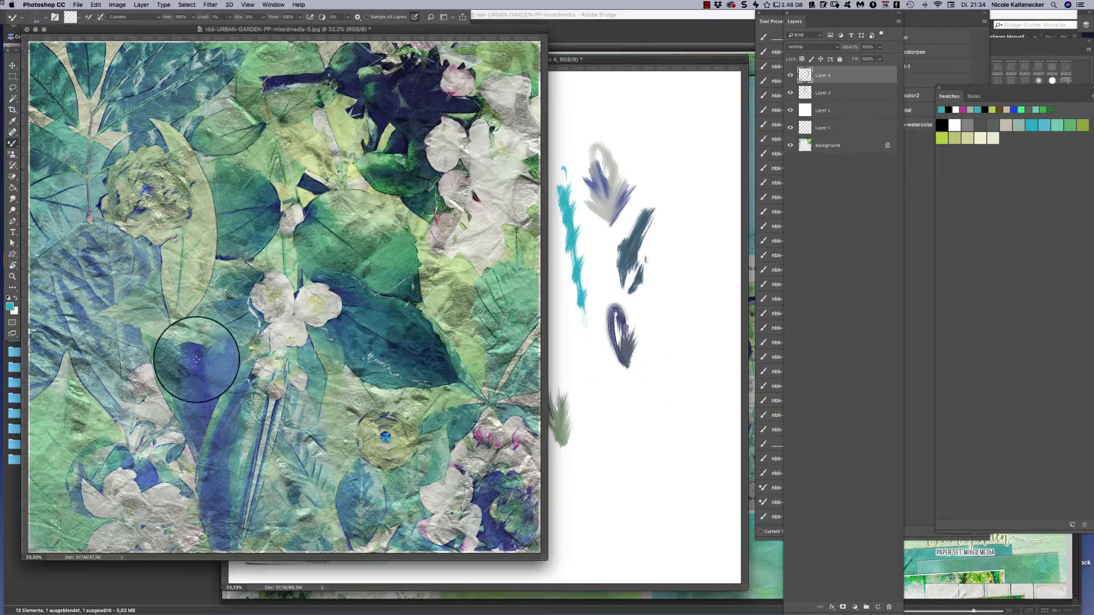
pyautogui.keyDown('alt'); pyautogui.click(202, 370); pyautogui.keyUp('alt')
pyautogui.click(622, 432)
pyautogui.moveTo(622, 432); pyautogui.dragTo(631, 451)
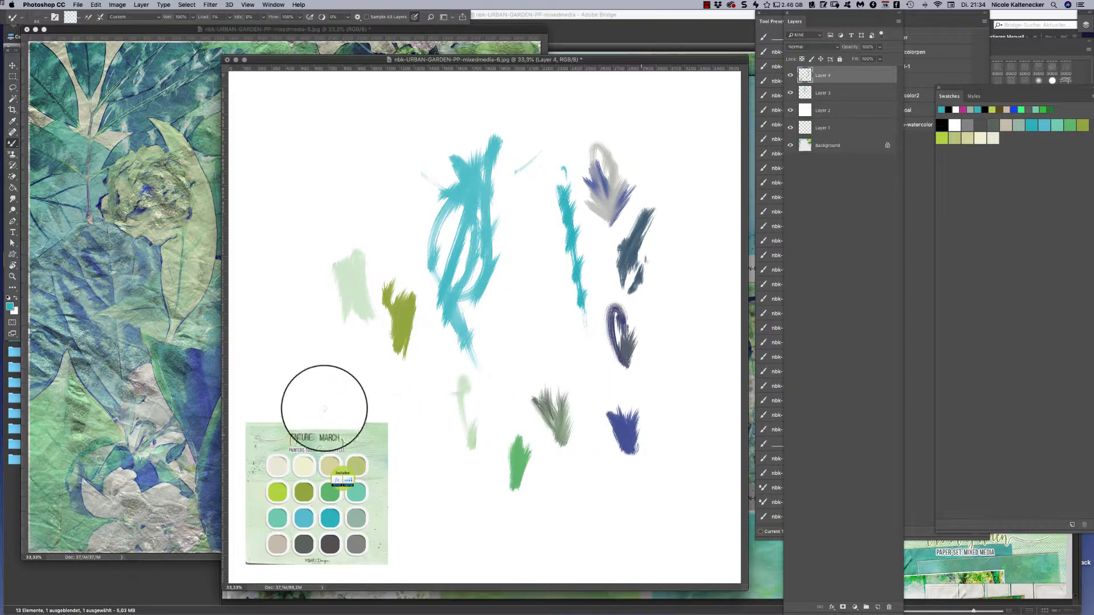
# Sample a dark green leaf from the mixed-media paper and paint a jagged green patch near the canvas's right edge
pyautogui.click(151, 313)
pyautogui.keyDown('alt'); pyautogui.click(377, 173); pyautogui.keyUp('alt')
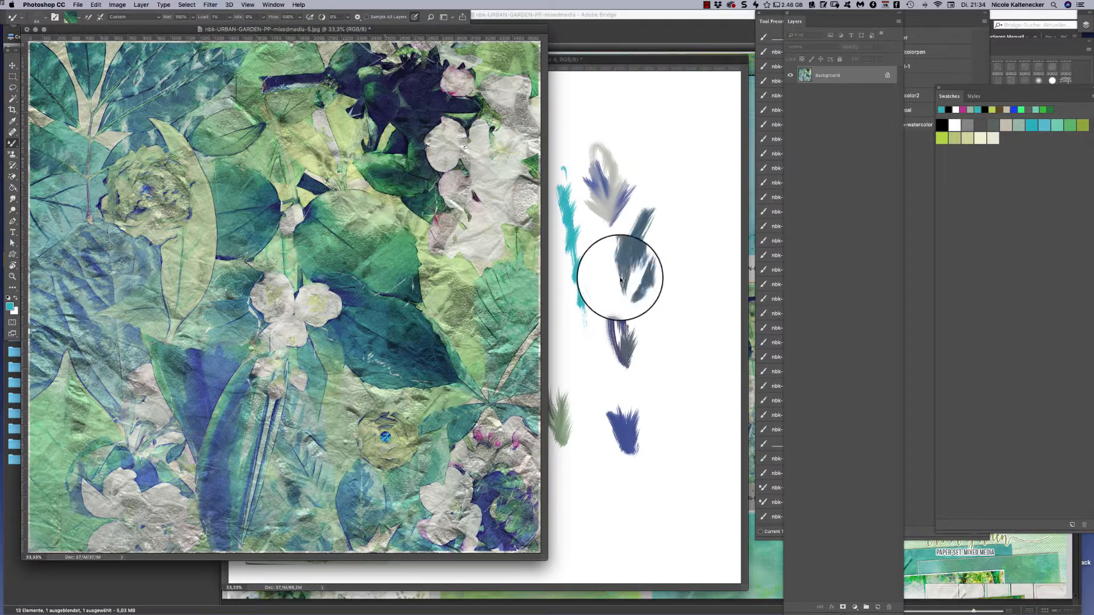
pyautogui.click(672, 330)
pyautogui.moveTo(672, 330)
pyautogui.mouseDown()
pyautogui.moveTo(693, 356)
pyautogui.moveTo(696, 311)
pyautogui.moveTo(681, 340)
pyautogui.moveTo(686, 312)
pyautogui.moveTo(699, 364)
pyautogui.moveTo(708, 342)
pyautogui.mouseUp()
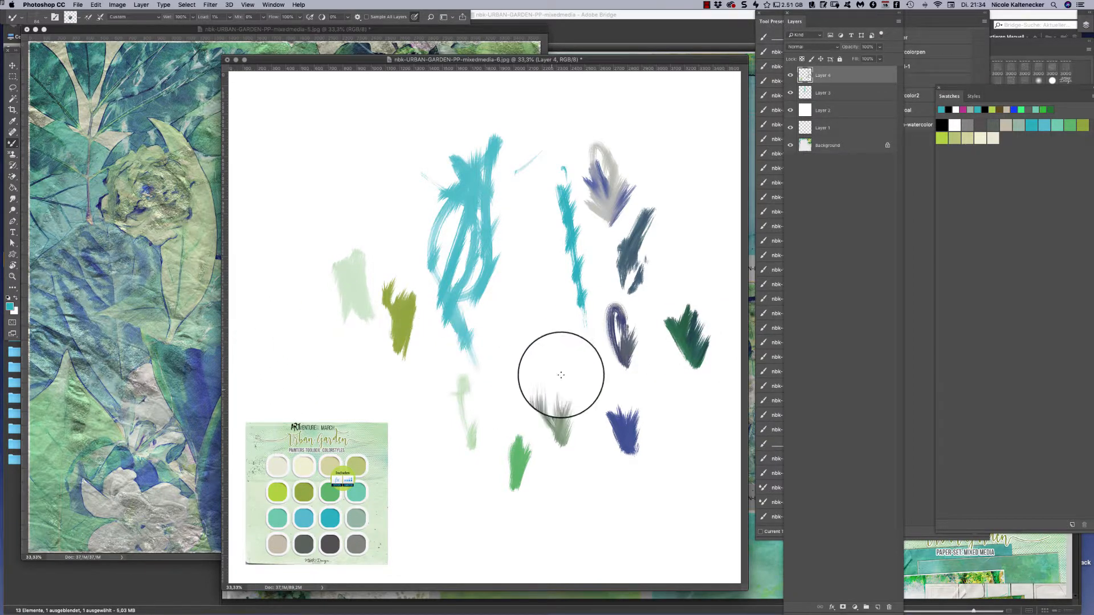
# Bring the tool presets in front of the layers and choose the nbk-chalked brush preset
pyautogui.click(775, 20)
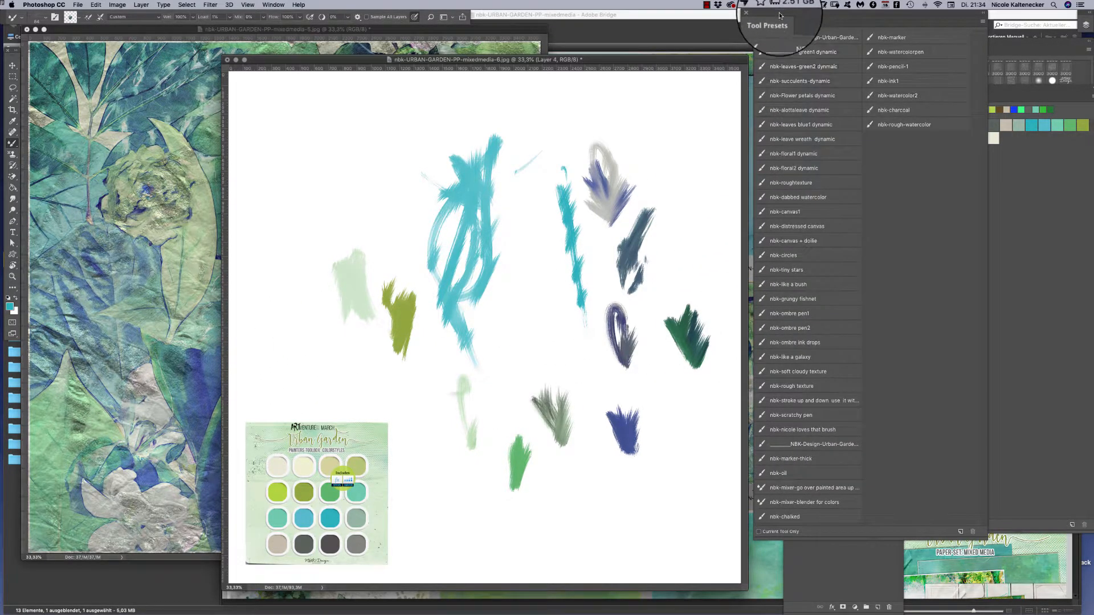
pyautogui.click(799, 519)
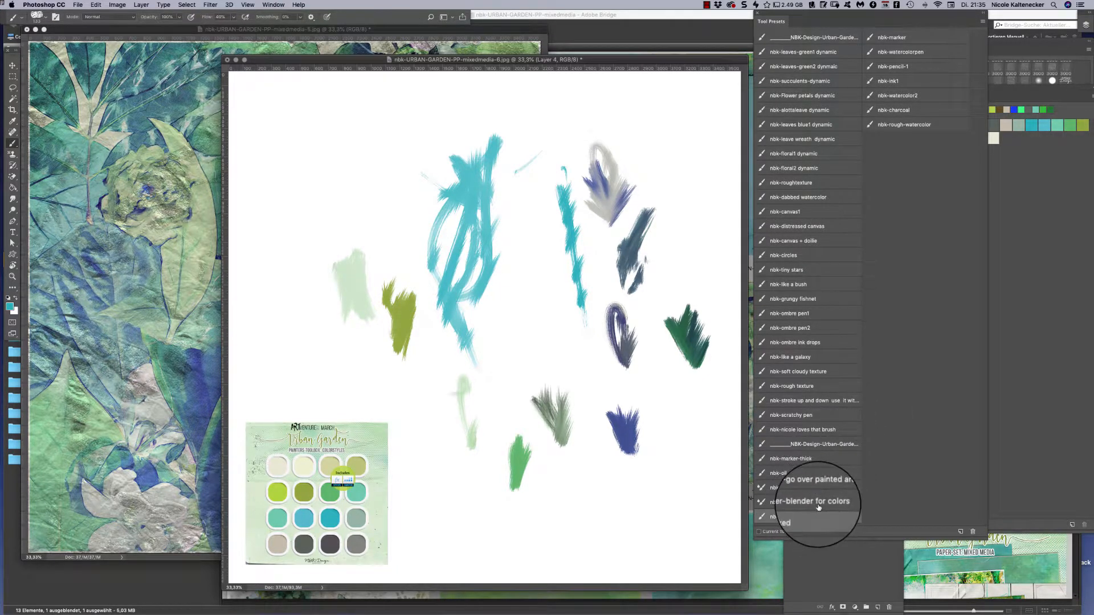
# Choose the nbk-mixer-blender for colors preset and paint teal onto blank canvas and into the light blue, dark green and grey-violet strokes
pyautogui.click(822, 504)
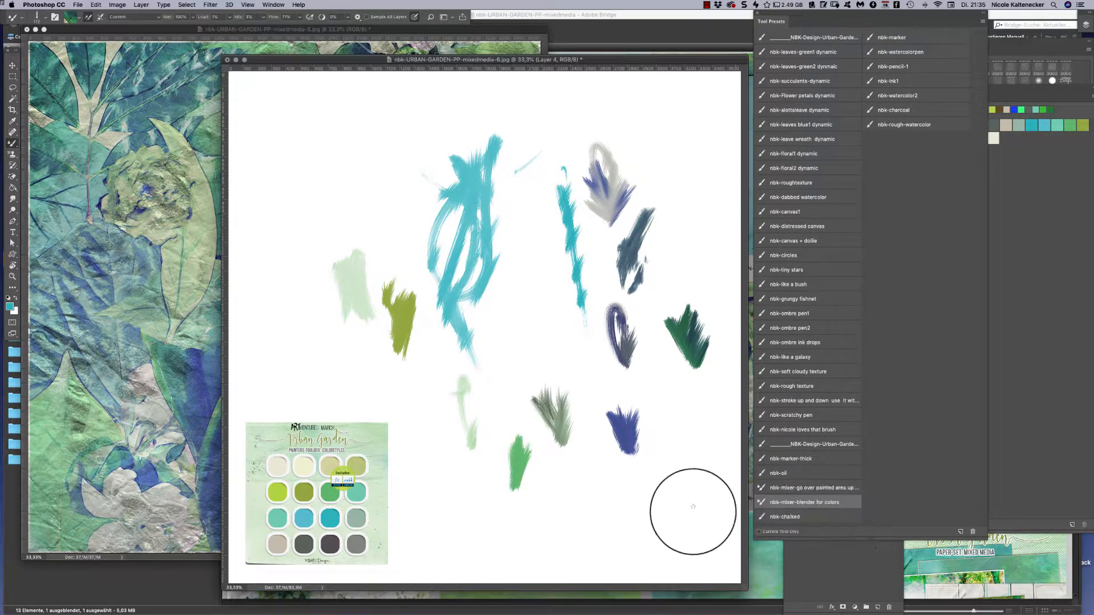
pyautogui.moveTo(628, 509)
pyautogui.mouseDown()
pyautogui.moveTo(656, 524)
pyautogui.moveTo(674, 488)
pyautogui.moveTo(705, 480)
pyautogui.moveTo(714, 525)
pyautogui.moveTo(711, 463)
pyautogui.moveTo(707, 500)
pyautogui.moveTo(686, 440)
pyautogui.moveTo(630, 406)
pyautogui.moveTo(679, 439)
pyautogui.mouseUp()
pyautogui.moveTo(501, 269)
pyautogui.mouseDown()
pyautogui.moveTo(477, 264)
pyautogui.moveTo(488, 286)
pyautogui.mouseUp()
pyautogui.moveTo(644, 302)
pyautogui.mouseDown()
pyautogui.moveTo(674, 348)
pyautogui.moveTo(685, 303)
pyautogui.moveTo(690, 362)
pyautogui.moveTo(702, 304)
pyautogui.moveTo(710, 344)
pyautogui.mouseUp()
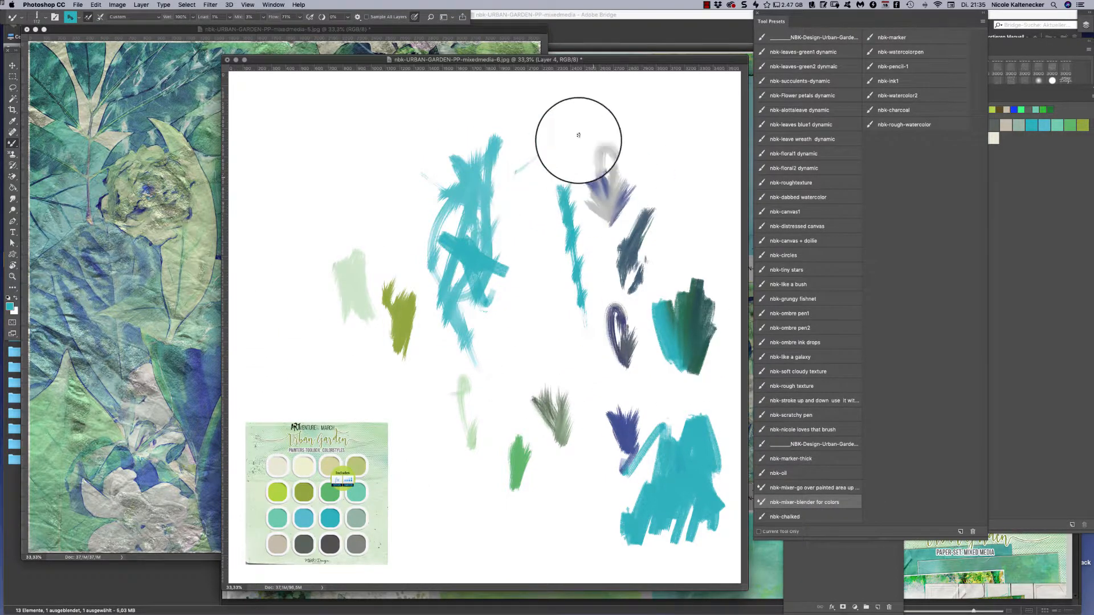
pyautogui.moveTo(579, 139)
pyautogui.mouseDown()
pyautogui.moveTo(568, 168)
pyautogui.moveTo(585, 189)
pyautogui.moveTo(619, 108)
pyautogui.moveTo(576, 110)
pyautogui.mouseUp()
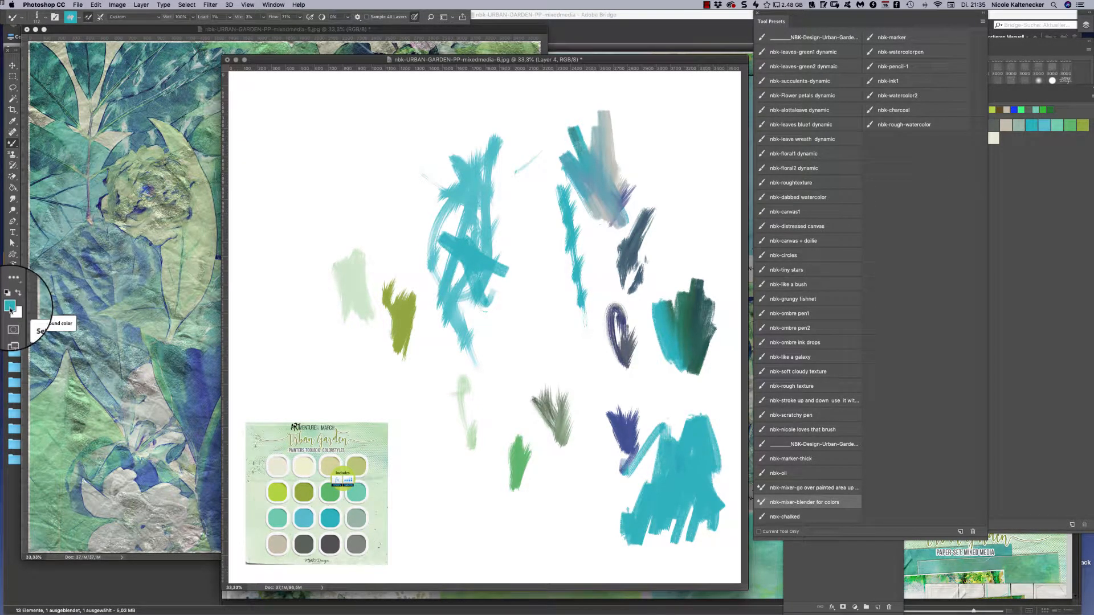
# Sample the lime green swatch from the colour chart and blend strokes across the pale green, turquoise and violet areas of the canvas
pyautogui.keyDown('alt'); pyautogui.click(278, 492); pyautogui.keyUp('alt')
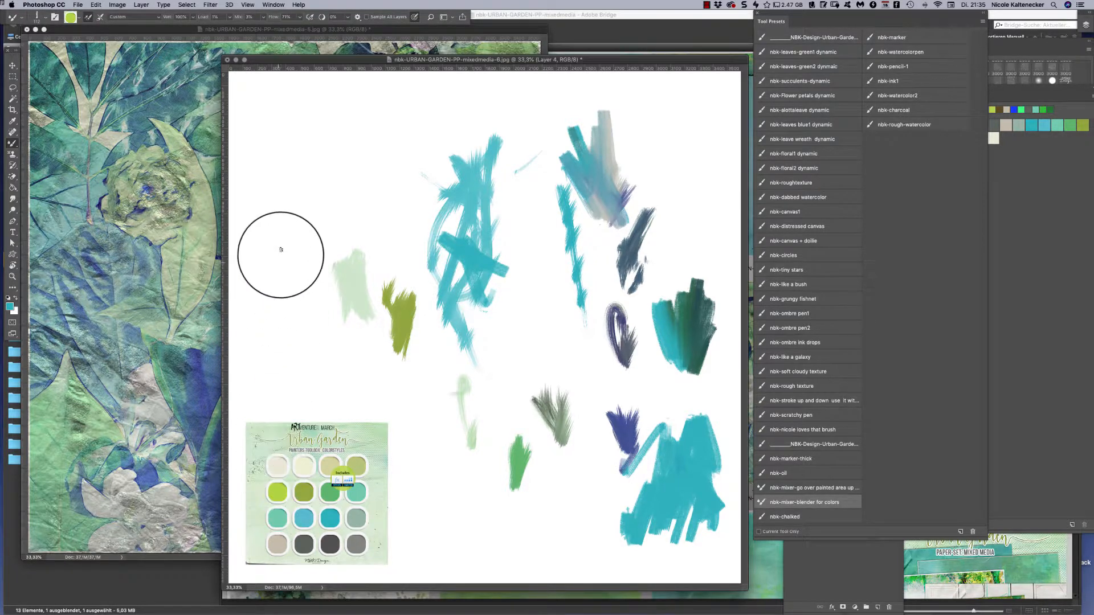
pyautogui.moveTo(276, 228)
pyautogui.mouseDown()
pyautogui.moveTo(318, 215)
pyautogui.moveTo(354, 273)
pyautogui.moveTo(393, 251)
pyautogui.mouseUp()
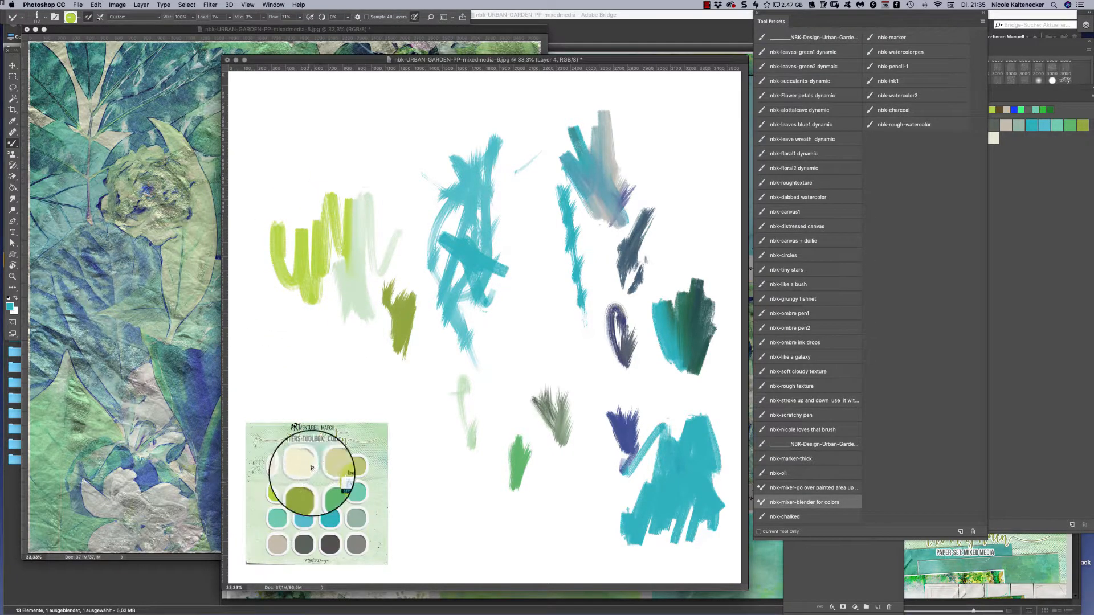
pyautogui.moveTo(420, 156)
pyautogui.mouseDown()
pyautogui.moveTo(430, 190)
pyautogui.moveTo(474, 185)
pyautogui.moveTo(515, 149)
pyautogui.moveTo(427, 227)
pyautogui.moveTo(484, 323)
pyautogui.moveTo(535, 234)
pyautogui.moveTo(488, 200)
pyautogui.moveTo(438, 267)
pyautogui.moveTo(415, 190)
pyautogui.moveTo(425, 317)
pyautogui.moveTo(450, 313)
pyautogui.moveTo(485, 276)
pyautogui.moveTo(490, 342)
pyautogui.moveTo(525, 225)
pyautogui.moveTo(525, 268)
pyautogui.moveTo(517, 160)
pyautogui.moveTo(508, 220)
pyautogui.moveTo(535, 142)
pyautogui.moveTo(542, 237)
pyautogui.moveTo(580, 180)
pyautogui.moveTo(464, 288)
pyautogui.moveTo(396, 245)
pyautogui.moveTo(387, 310)
pyautogui.moveTo(354, 271)
pyautogui.moveTo(374, 245)
pyautogui.moveTo(395, 259)
pyautogui.moveTo(415, 123)
pyautogui.moveTo(376, 215)
pyautogui.moveTo(356, 147)
pyautogui.moveTo(317, 215)
pyautogui.mouseUp()
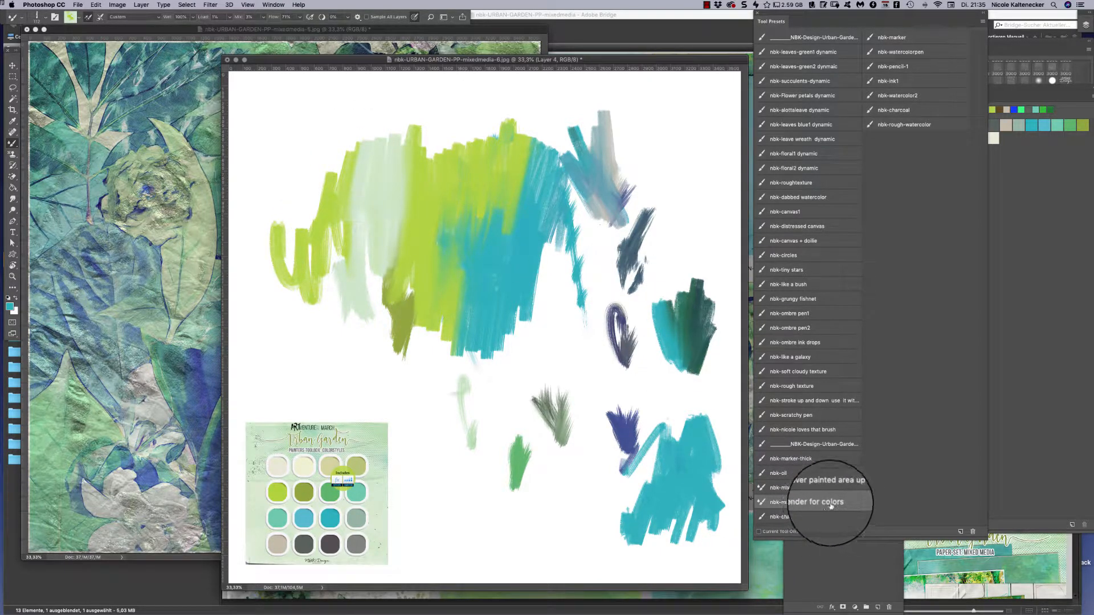
pyautogui.moveTo(647, 293)
pyautogui.mouseDown()
pyautogui.moveTo(629, 341)
pyautogui.moveTo(612, 248)
pyautogui.moveTo(581, 310)
pyautogui.moveTo(563, 303)
pyautogui.moveTo(550, 240)
pyautogui.moveTo(502, 311)
pyautogui.mouseUp()
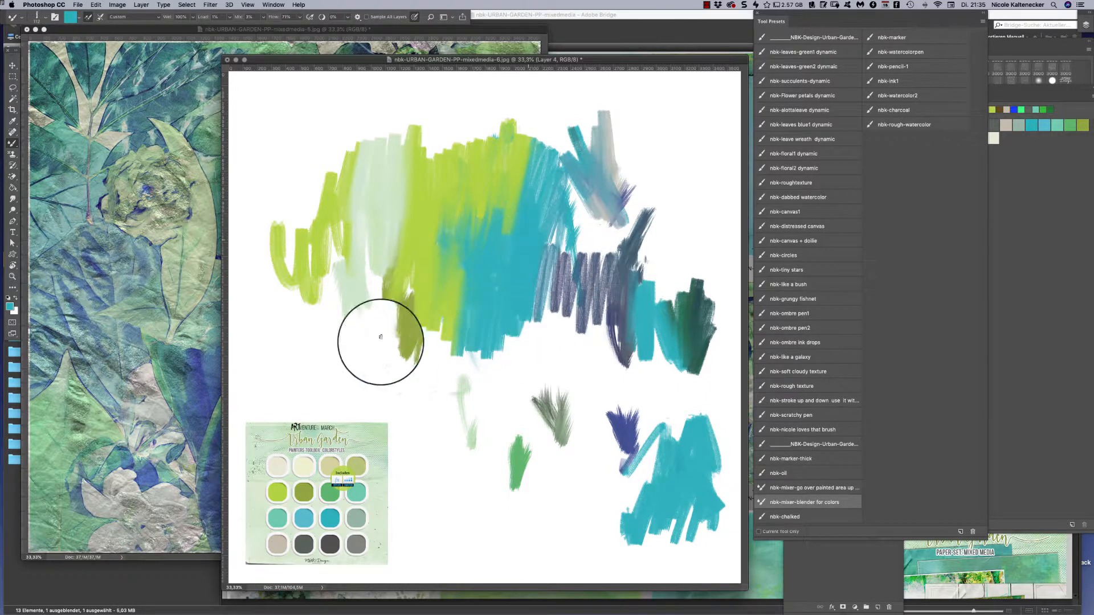
# Sample the charcoal swatch from the colour chart and blend it into the olive, turquoise, sage green and dark violet strokes
pyautogui.keyDown('alt'); pyautogui.click(333, 544); pyautogui.keyUp('alt')
pyautogui.moveTo(421, 342); pyautogui.dragTo(407, 340)
pyautogui.moveTo(419, 373)
pyautogui.mouseDown()
pyautogui.moveTo(439, 322)
pyautogui.moveTo(442, 420)
pyautogui.moveTo(474, 325)
pyautogui.moveTo(483, 382)
pyautogui.mouseUp()
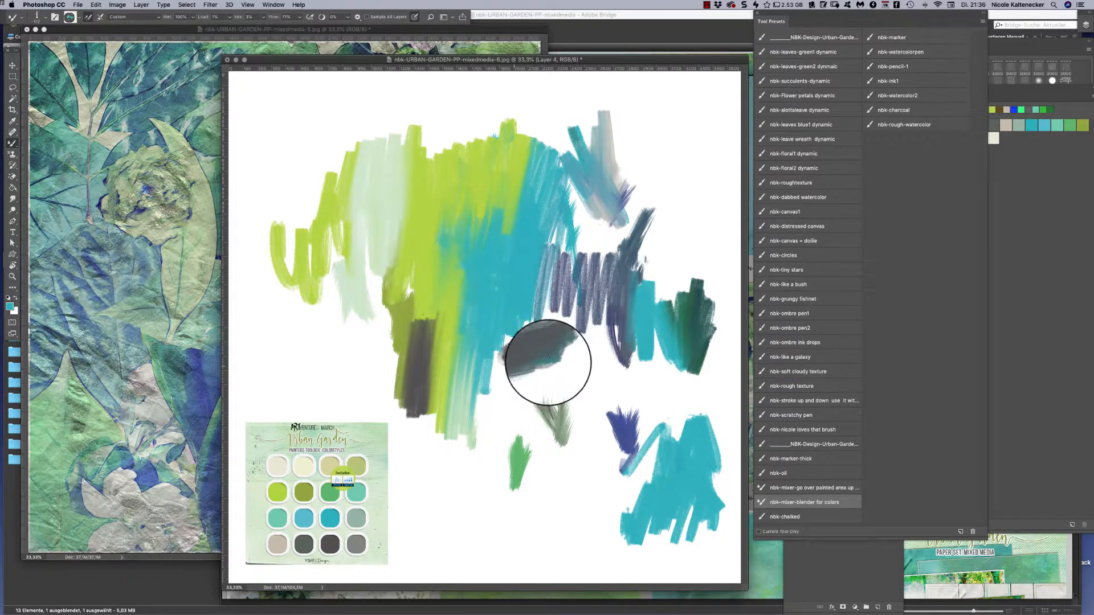
pyautogui.moveTo(548, 357)
pyautogui.mouseDown()
pyautogui.moveTo(574, 429)
pyautogui.moveTo(657, 432)
pyautogui.moveTo(630, 265)
pyautogui.moveTo(569, 256)
pyautogui.moveTo(560, 340)
pyautogui.moveTo(524, 279)
pyautogui.moveTo(590, 243)
pyautogui.moveTo(581, 236)
pyautogui.moveTo(582, 253)
pyautogui.moveTo(620, 224)
pyautogui.moveTo(637, 244)
pyautogui.moveTo(600, 229)
pyautogui.moveTo(561, 240)
pyautogui.moveTo(574, 254)
pyautogui.moveTo(544, 277)
pyautogui.moveTo(544, 263)
pyautogui.moveTo(552, 295)
pyautogui.moveTo(526, 329)
pyautogui.moveTo(555, 326)
pyautogui.moveTo(520, 326)
pyautogui.moveTo(536, 327)
pyautogui.moveTo(550, 269)
pyautogui.moveTo(527, 286)
pyautogui.moveTo(544, 290)
pyautogui.moveTo(563, 349)
pyautogui.moveTo(573, 313)
pyautogui.moveTo(563, 252)
pyautogui.moveTo(595, 272)
pyautogui.moveTo(605, 236)
pyautogui.moveTo(629, 213)
pyautogui.moveTo(693, 250)
pyautogui.mouseUp()
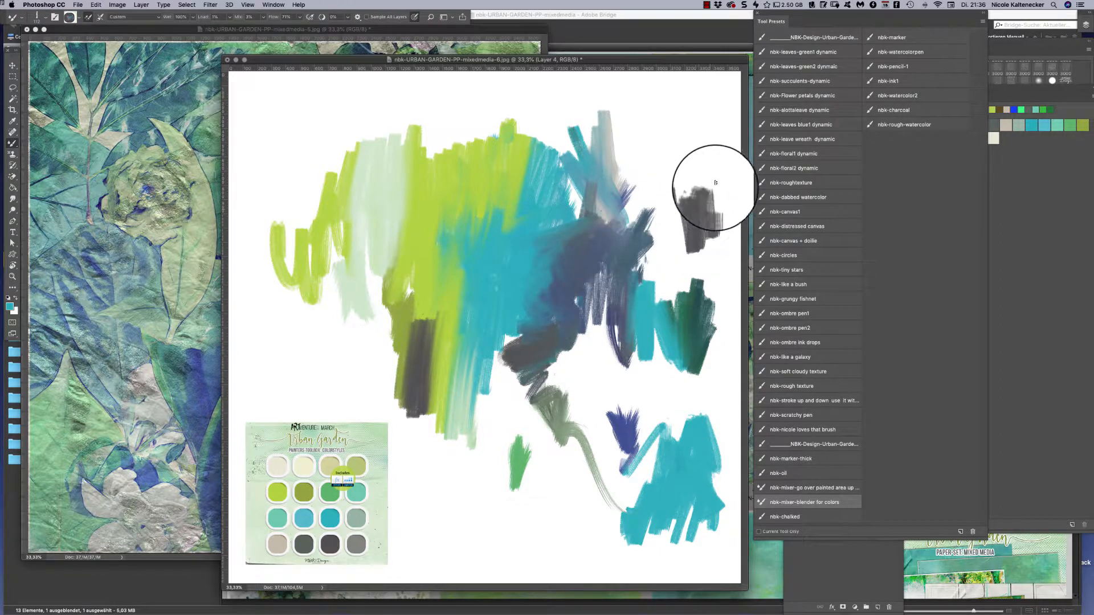
pyautogui.moveTo(715, 183)
pyautogui.mouseDown()
pyautogui.moveTo(731, 242)
pyautogui.moveTo(728, 225)
pyautogui.moveTo(677, 185)
pyautogui.moveTo(609, 302)
pyautogui.moveTo(574, 273)
pyautogui.mouseUp()
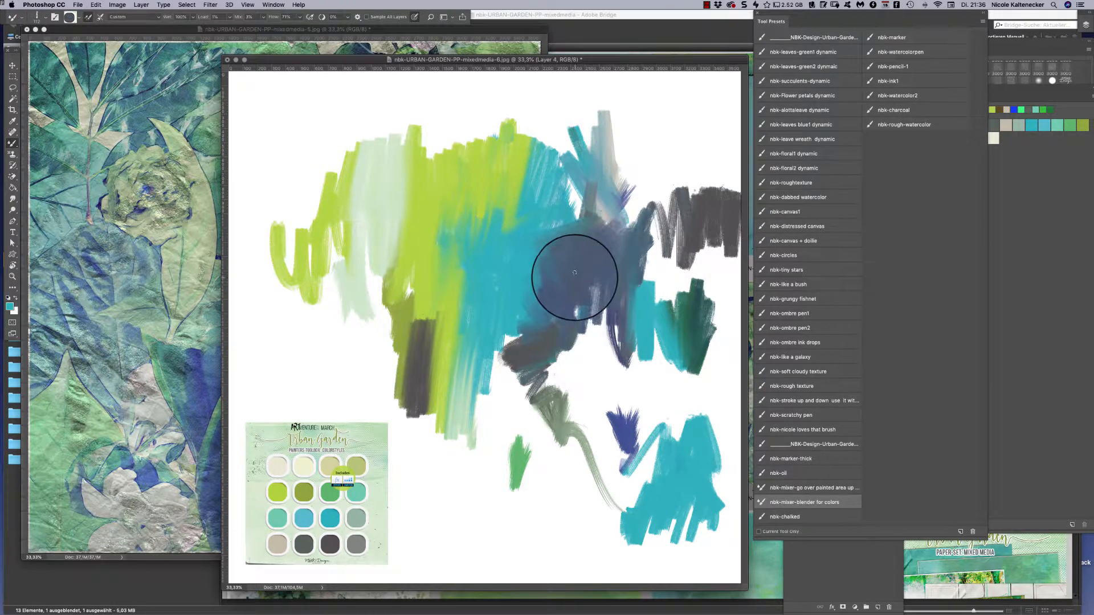
# Work charcoal into the lime strokes on the canvas's left side, resample the lime and blend it across the turquoise area
pyautogui.moveTo(334, 274); pyautogui.dragTo(319, 255)
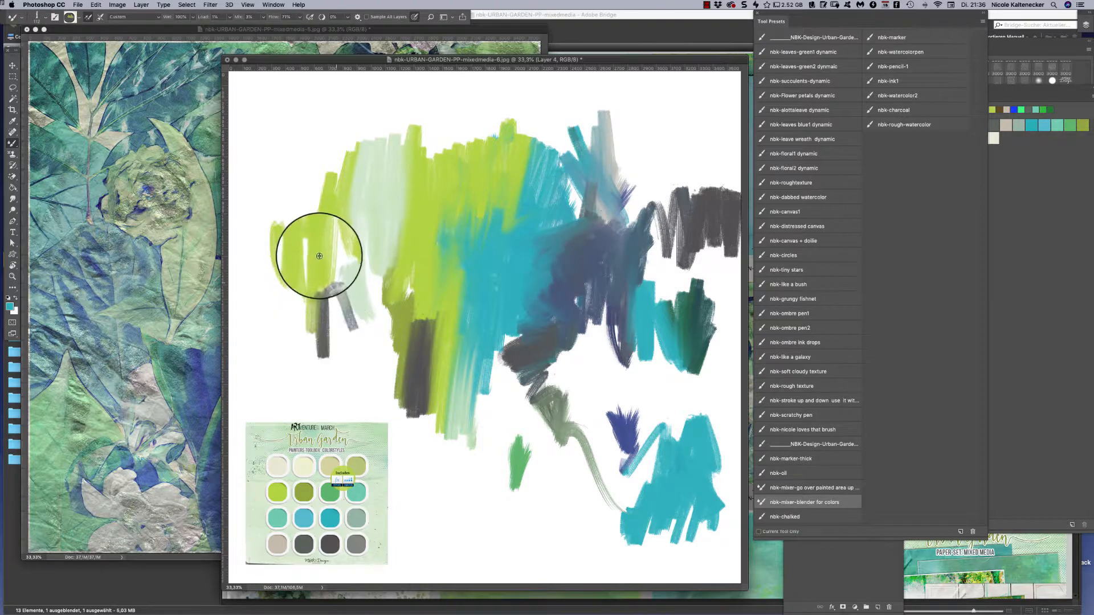
pyautogui.keyDown('alt'); pyautogui.click(317, 246); pyautogui.keyUp('alt')
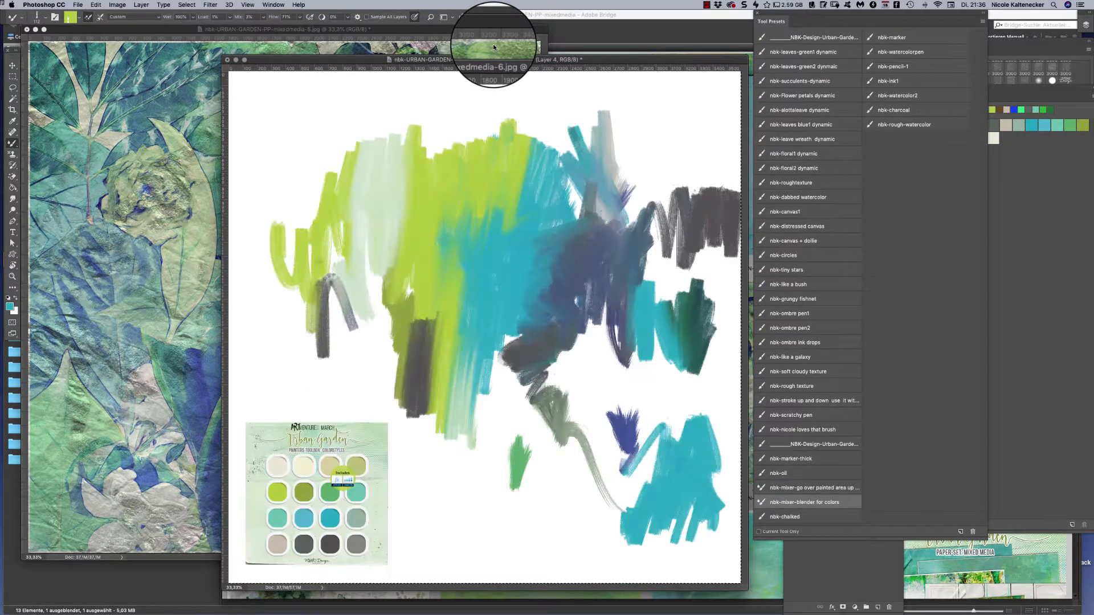
pyautogui.moveTo(496, 294)
pyautogui.mouseDown()
pyautogui.moveTo(448, 231)
pyautogui.moveTo(400, 252)
pyautogui.moveTo(366, 292)
pyautogui.moveTo(323, 291)
pyautogui.moveTo(304, 319)
pyautogui.mouseUp()
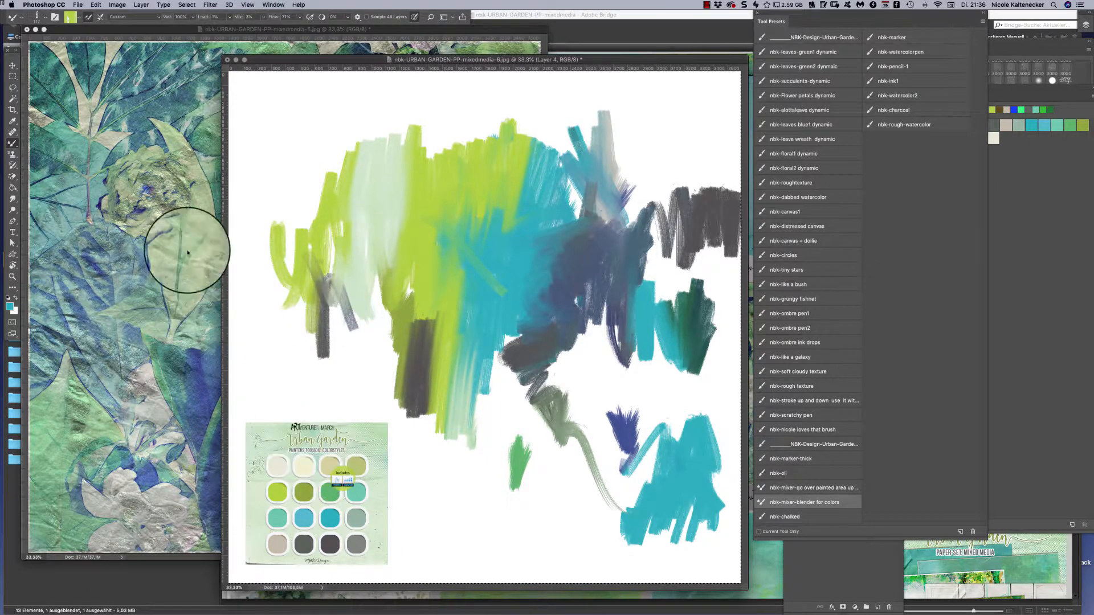
# Sample the dark navy area in the mixed-media paper and blend it with the charcoal, grey and turquoise strokes at the canvas's upper right
pyautogui.click(219, 233)
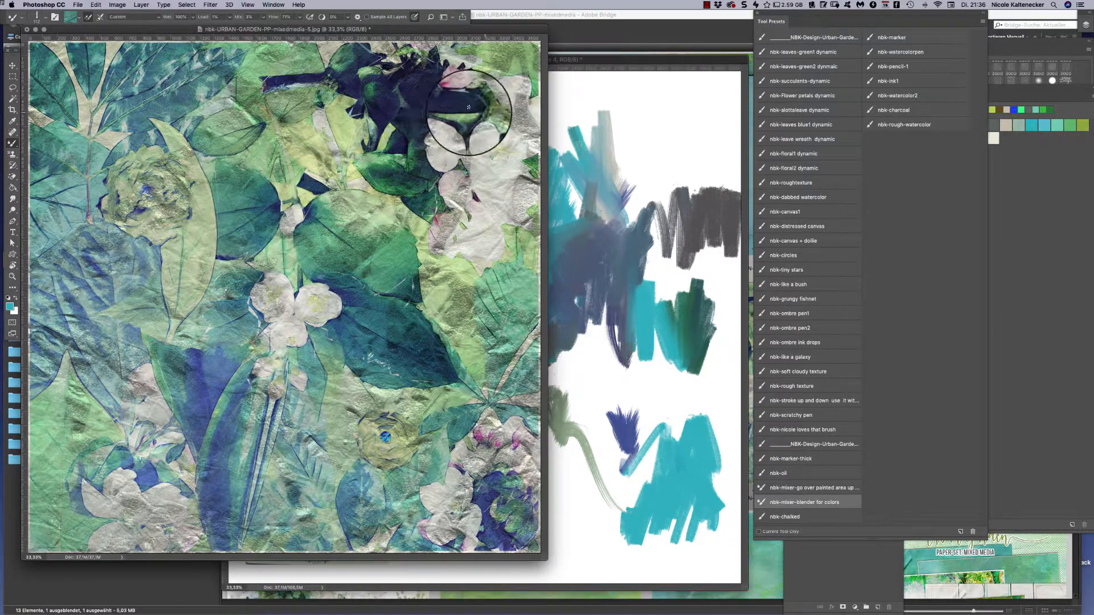
pyautogui.keyDown('alt'); pyautogui.click(417, 108); pyautogui.keyUp('alt')
pyautogui.click(629, 187)
pyautogui.moveTo(630, 187)
pyautogui.mouseDown()
pyautogui.moveTo(627, 157)
pyautogui.moveTo(638, 236)
pyautogui.moveTo(656, 173)
pyautogui.moveTo(666, 208)
pyautogui.moveTo(682, 166)
pyautogui.moveTo(704, 216)
pyautogui.moveTo(717, 163)
pyautogui.mouseUp()
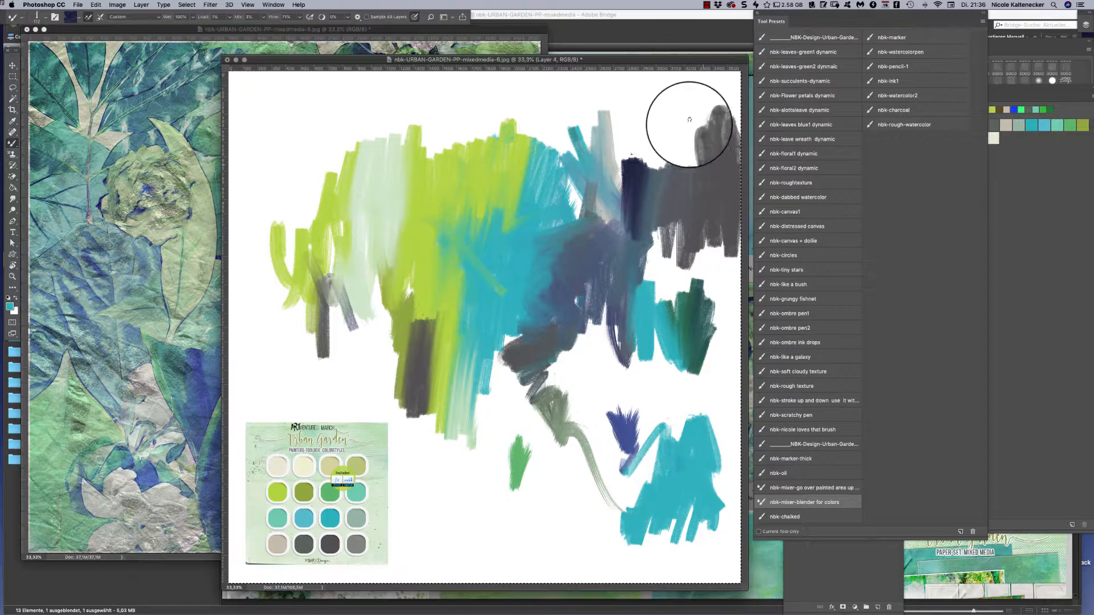
pyautogui.moveTo(655, 123)
pyautogui.mouseDown()
pyautogui.moveTo(640, 165)
pyautogui.moveTo(622, 121)
pyautogui.moveTo(607, 141)
pyautogui.moveTo(621, 185)
pyautogui.moveTo(623, 174)
pyautogui.moveTo(586, 269)
pyautogui.moveTo(647, 259)
pyautogui.moveTo(649, 268)
pyautogui.moveTo(659, 221)
pyautogui.moveTo(601, 191)
pyautogui.moveTo(510, 242)
pyautogui.moveTo(586, 236)
pyautogui.moveTo(615, 147)
pyautogui.moveTo(547, 176)
pyautogui.moveTo(568, 181)
pyautogui.moveTo(568, 158)
pyautogui.moveTo(576, 232)
pyautogui.mouseUp()
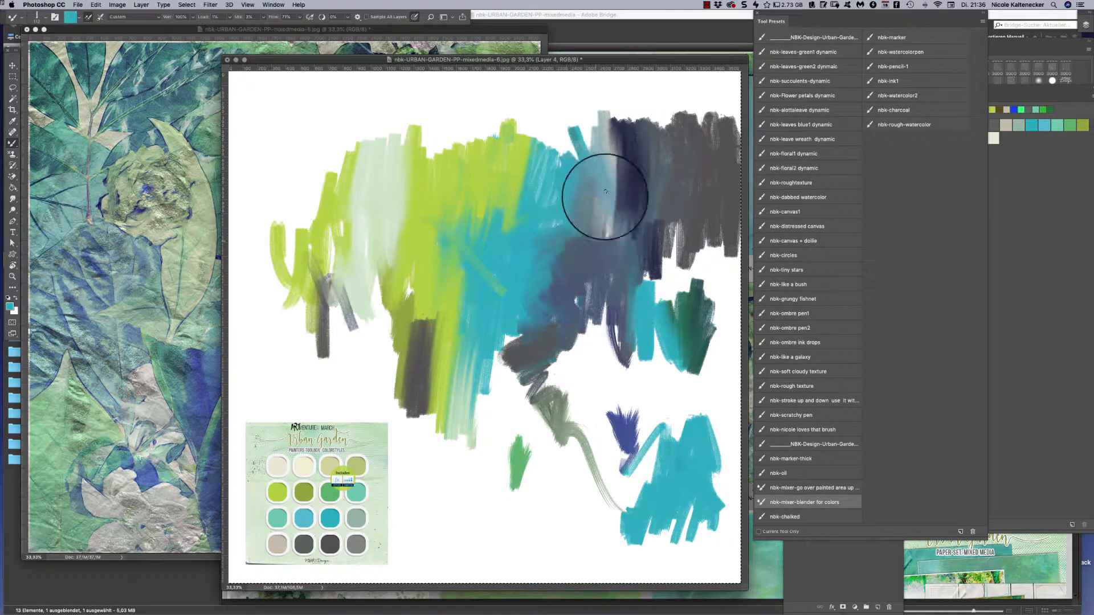
pyautogui.moveTo(605, 192)
pyautogui.mouseDown()
pyautogui.moveTo(608, 233)
pyautogui.moveTo(608, 217)
pyautogui.moveTo(568, 188)
pyautogui.moveTo(544, 203)
pyautogui.moveTo(596, 103)
pyautogui.moveTo(599, 160)
pyautogui.moveTo(716, 263)
pyautogui.moveTo(646, 157)
pyautogui.moveTo(675, 231)
pyautogui.moveTo(671, 287)
pyautogui.moveTo(655, 273)
pyautogui.moveTo(641, 238)
pyautogui.moveTo(692, 294)
pyautogui.moveTo(680, 277)
pyautogui.moveTo(705, 277)
pyautogui.moveTo(681, 255)
pyautogui.moveTo(662, 316)
pyautogui.moveTo(709, 310)
pyautogui.moveTo(738, 221)
pyautogui.moveTo(732, 272)
pyautogui.moveTo(712, 288)
pyautogui.moveTo(758, 373)
pyautogui.mouseUp()
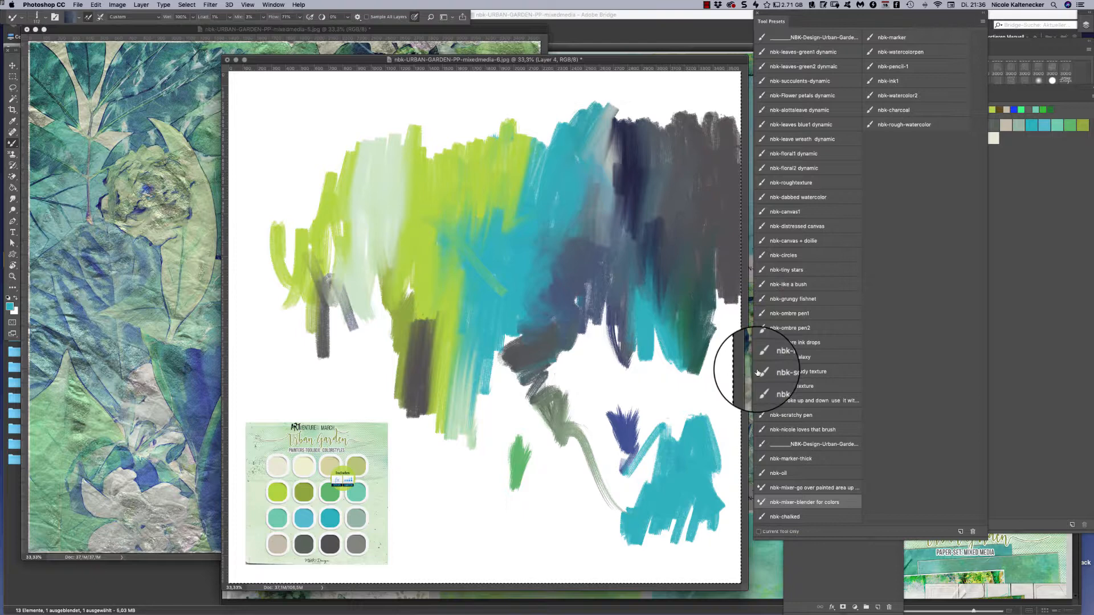
# Choose the nbk-chalked preset and paint teal chalk texture along the lower edge of the turquoise and violet area
pyautogui.click(803, 517)
pyautogui.moveTo(630, 349)
pyautogui.mouseDown()
pyautogui.moveTo(616, 447)
pyautogui.moveTo(597, 409)
pyautogui.moveTo(616, 321)
pyautogui.moveTo(559, 377)
pyautogui.moveTo(597, 278)
pyautogui.moveTo(545, 349)
pyautogui.moveTo(507, 347)
pyautogui.moveTo(531, 254)
pyautogui.mouseUp()
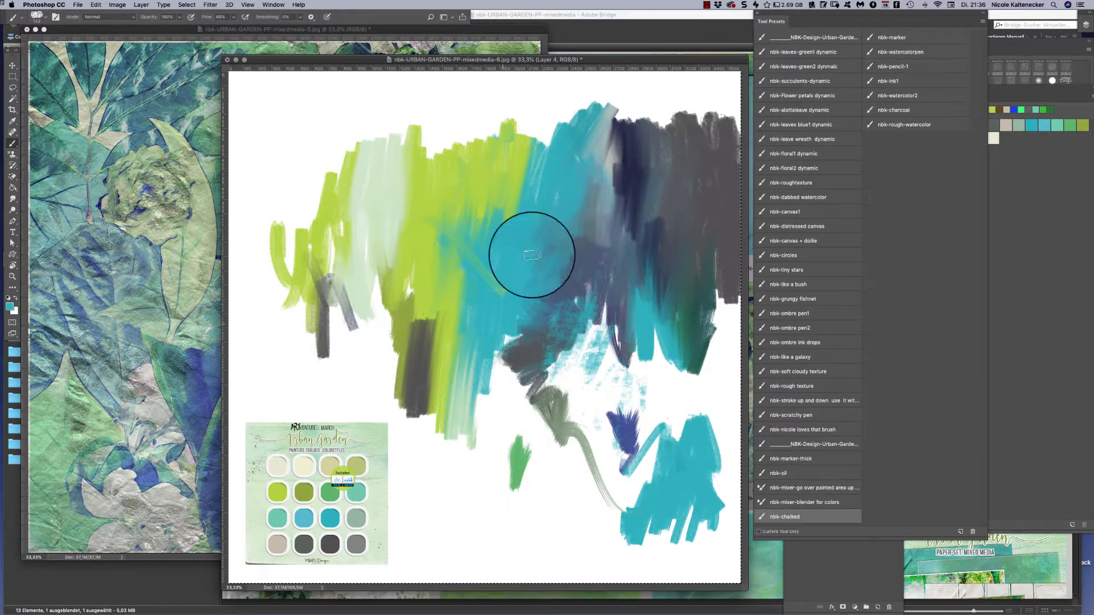
pyautogui.moveTo(488, 408)
pyautogui.mouseDown()
pyautogui.moveTo(501, 386)
pyautogui.moveTo(505, 324)
pyautogui.moveTo(493, 390)
pyautogui.moveTo(528, 354)
pyautogui.mouseUp()
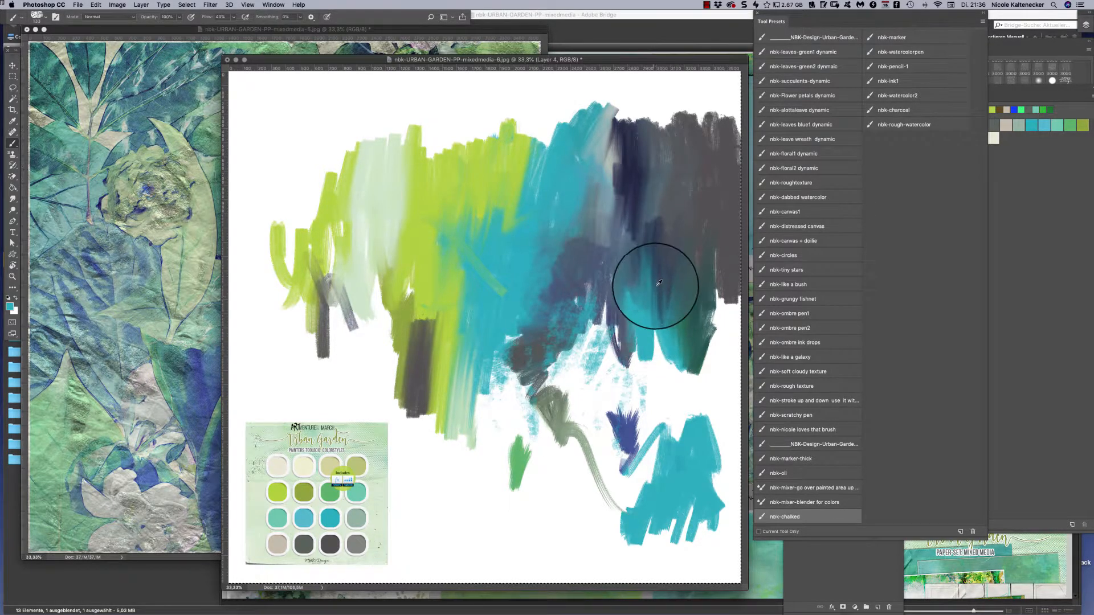
# Sample dark navy and turquoise from the painting and add chalk texture over the lime and turquoise strokes and below the violet area
pyautogui.keyDown('alt'); pyautogui.click(637, 197); pyautogui.keyUp('alt')
pyautogui.moveTo(630, 298)
pyautogui.mouseDown()
pyautogui.moveTo(621, 342)
pyautogui.moveTo(630, 405)
pyautogui.moveTo(657, 408)
pyautogui.moveTo(656, 338)
pyautogui.moveTo(602, 459)
pyautogui.moveTo(579, 417)
pyautogui.moveTo(614, 347)
pyautogui.moveTo(587, 459)
pyautogui.moveTo(611, 380)
pyautogui.moveTo(605, 343)
pyautogui.moveTo(579, 382)
pyautogui.moveTo(607, 294)
pyautogui.moveTo(584, 351)
pyautogui.moveTo(578, 297)
pyautogui.moveTo(420, 221)
pyautogui.moveTo(495, 152)
pyautogui.moveTo(479, 120)
pyautogui.moveTo(441, 210)
pyautogui.moveTo(497, 129)
pyautogui.moveTo(453, 220)
pyautogui.moveTo(519, 114)
pyautogui.moveTo(480, 213)
pyautogui.moveTo(510, 163)
pyautogui.moveTo(509, 208)
pyautogui.moveTo(551, 141)
pyautogui.moveTo(482, 253)
pyautogui.moveTo(560, 129)
pyautogui.moveTo(482, 166)
pyautogui.moveTo(416, 238)
pyautogui.moveTo(456, 150)
pyautogui.moveTo(389, 237)
pyautogui.moveTo(432, 132)
pyautogui.moveTo(455, 161)
pyautogui.moveTo(429, 392)
pyautogui.moveTo(407, 321)
pyautogui.moveTo(454, 305)
pyautogui.moveTo(462, 316)
pyautogui.moveTo(527, 153)
pyautogui.moveTo(533, 212)
pyautogui.moveTo(548, 172)
pyautogui.moveTo(524, 278)
pyautogui.moveTo(492, 333)
pyautogui.mouseUp()
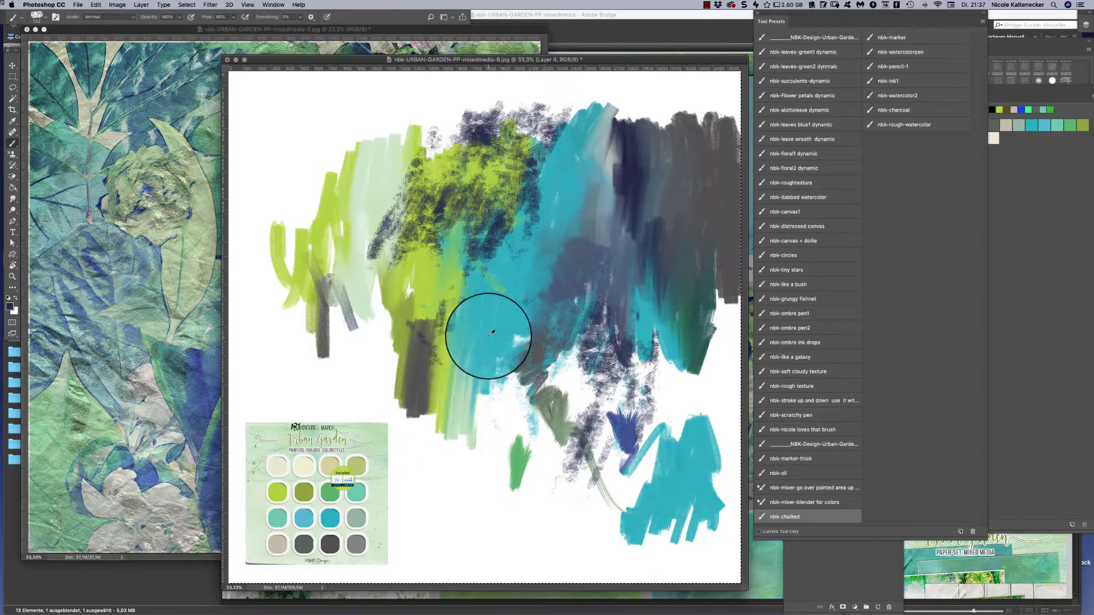
pyautogui.keyDown('alt'); pyautogui.click(489, 336); pyautogui.keyUp('alt')
pyautogui.moveTo(485, 203)
pyautogui.mouseDown()
pyautogui.moveTo(500, 173)
pyautogui.moveTo(526, 212)
pyautogui.moveTo(526, 237)
pyautogui.moveTo(508, 171)
pyautogui.moveTo(534, 158)
pyautogui.moveTo(551, 201)
pyautogui.mouseUp()
pyautogui.moveTo(555, 164); pyautogui.dragTo(558, 106)
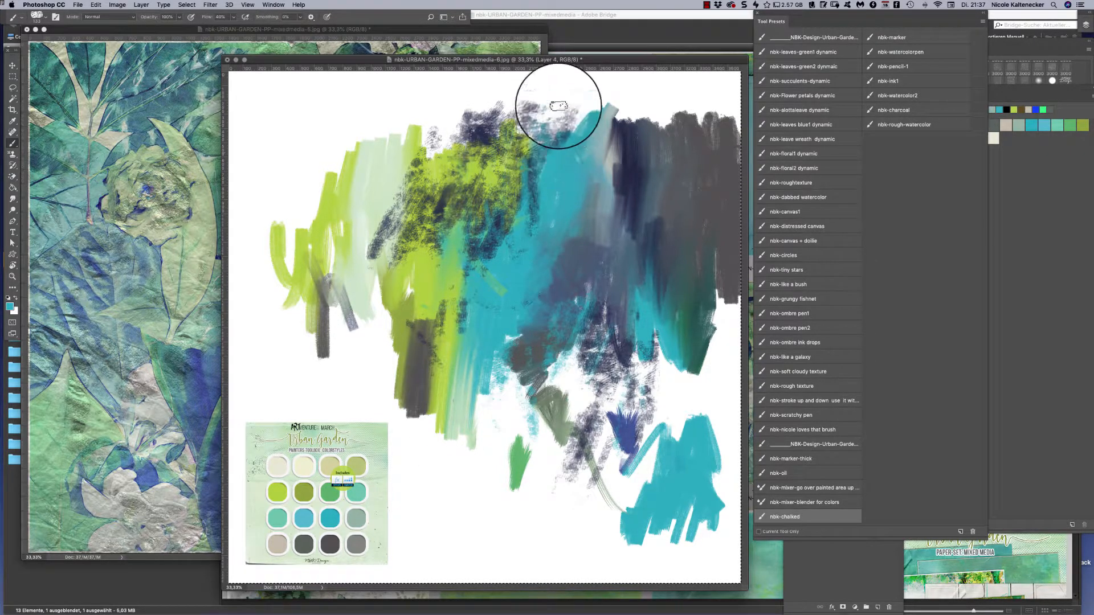
# Sample blue and light grey tones from the mixed-media paper, adding chalk texture over the pale green and lime strokes
pyautogui.keyDown('alt'); pyautogui.click(190, 369); pyautogui.keyUp('alt')
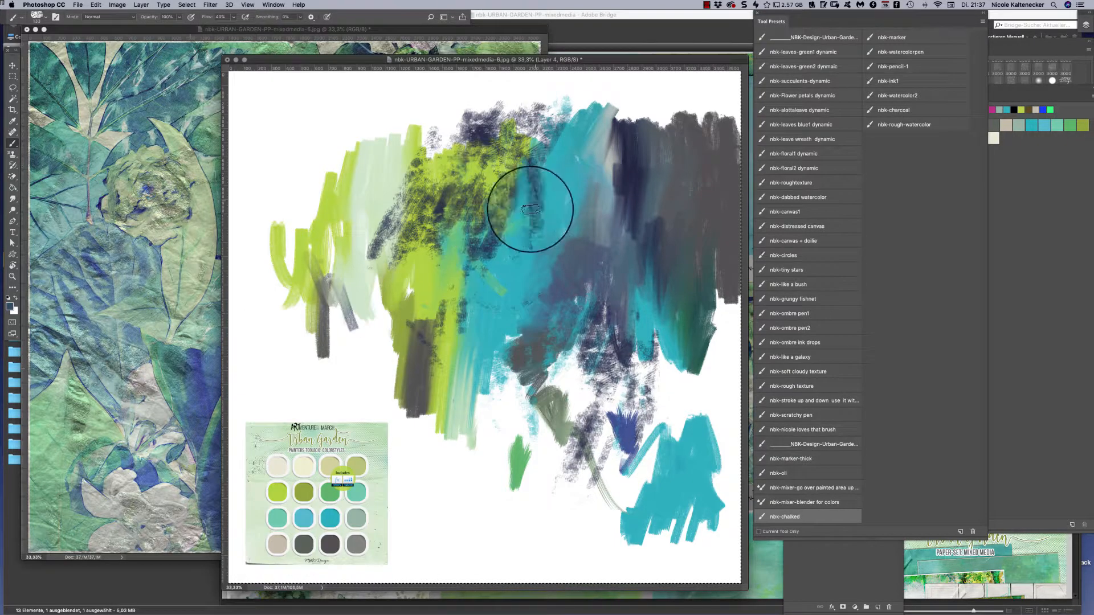
pyautogui.moveTo(488, 182)
pyautogui.mouseDown()
pyautogui.moveTo(511, 205)
pyautogui.moveTo(494, 230)
pyautogui.moveTo(478, 169)
pyautogui.moveTo(446, 137)
pyautogui.moveTo(381, 231)
pyautogui.moveTo(406, 164)
pyautogui.moveTo(397, 159)
pyautogui.moveTo(336, 217)
pyautogui.moveTo(364, 162)
pyautogui.moveTo(389, 188)
pyautogui.moveTo(352, 179)
pyautogui.moveTo(330, 147)
pyautogui.moveTo(311, 218)
pyautogui.mouseUp()
pyautogui.keyDown('alt'); pyautogui.click(88, 98); pyautogui.keyUp('alt')
pyautogui.keyDown('alt'); pyautogui.click(84, 101); pyautogui.keyUp('alt')
pyautogui.keyDown('alt'); pyautogui.click(123, 338); pyautogui.keyUp('alt')
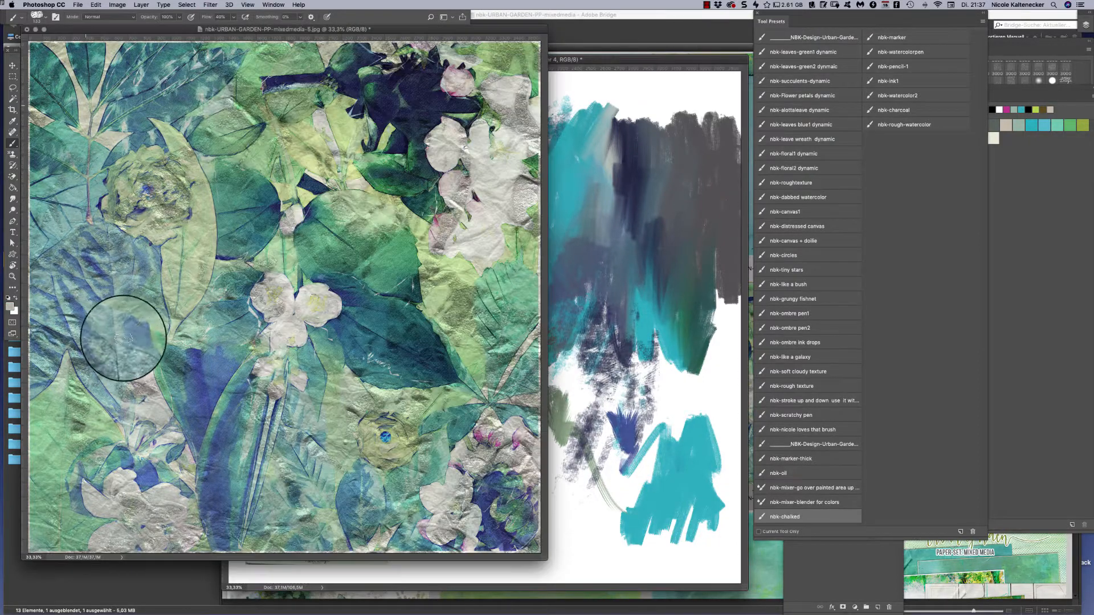
# Switch to Bridge, browse the purchased stock photos to the _OOmpf Bilder folder and open the kitten photo 002.jpg in Photoshop
pyautogui.click(945, 557)
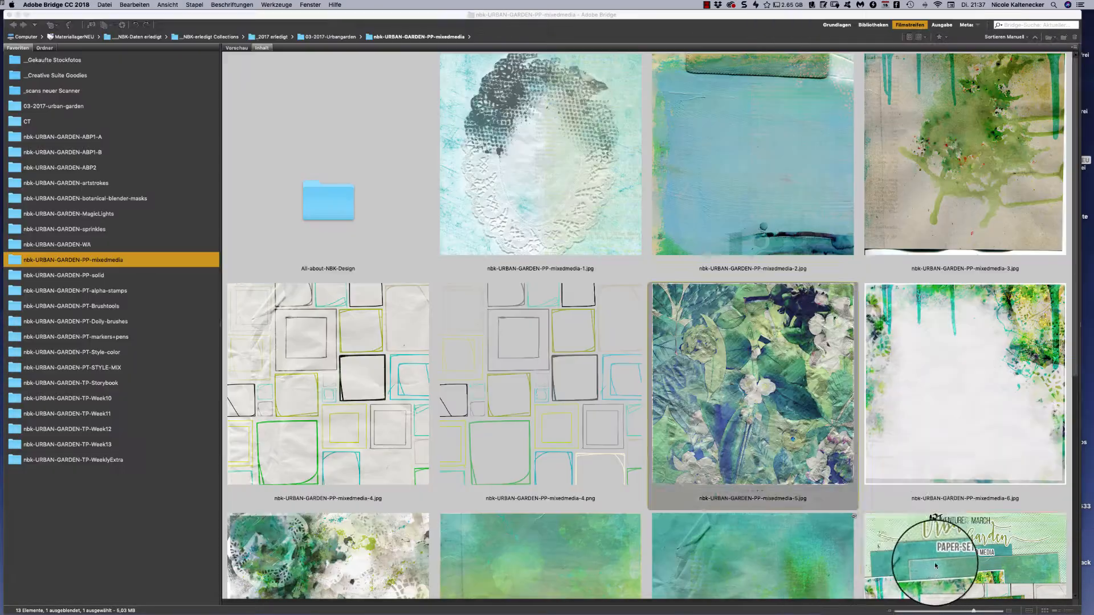
pyautogui.click(80, 61)
pyautogui.doubleClick(329, 200)
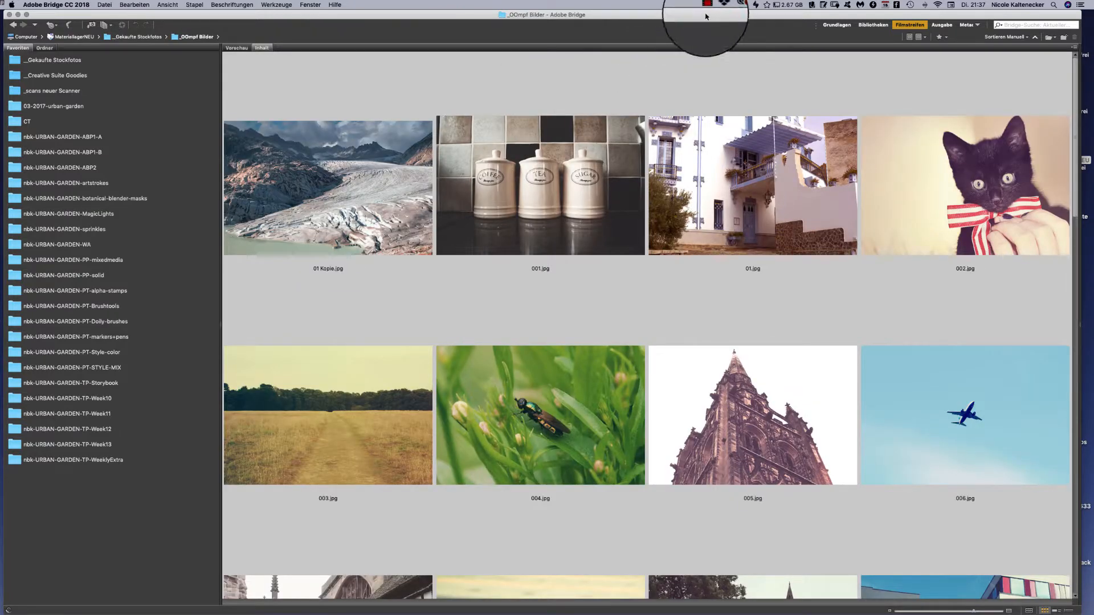
pyautogui.click(707, 6)
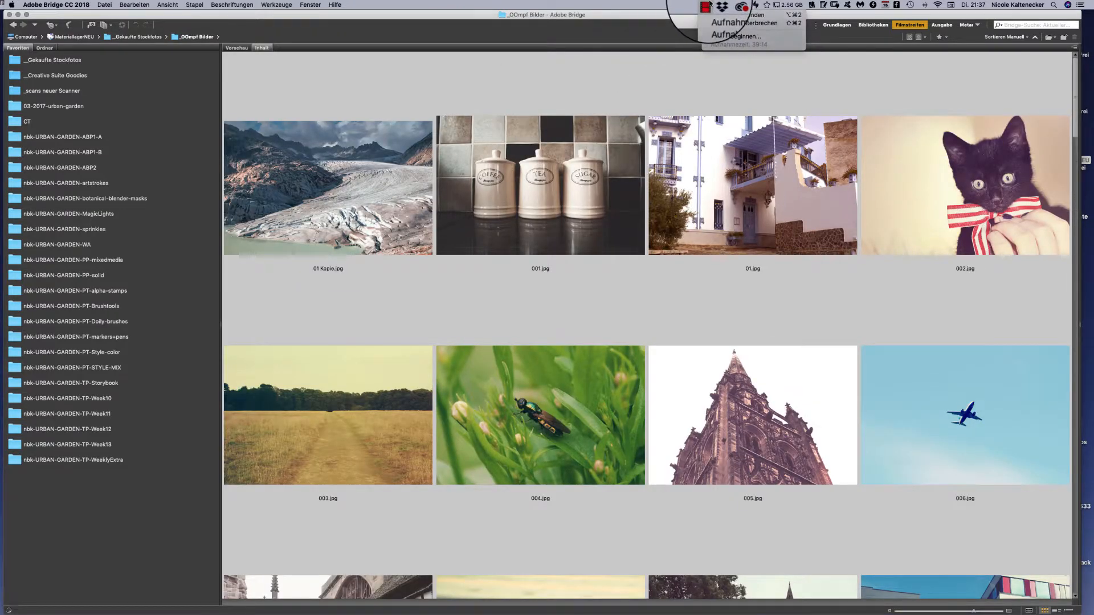
pyautogui.click(627, 353)
pyautogui.click(976, 189)
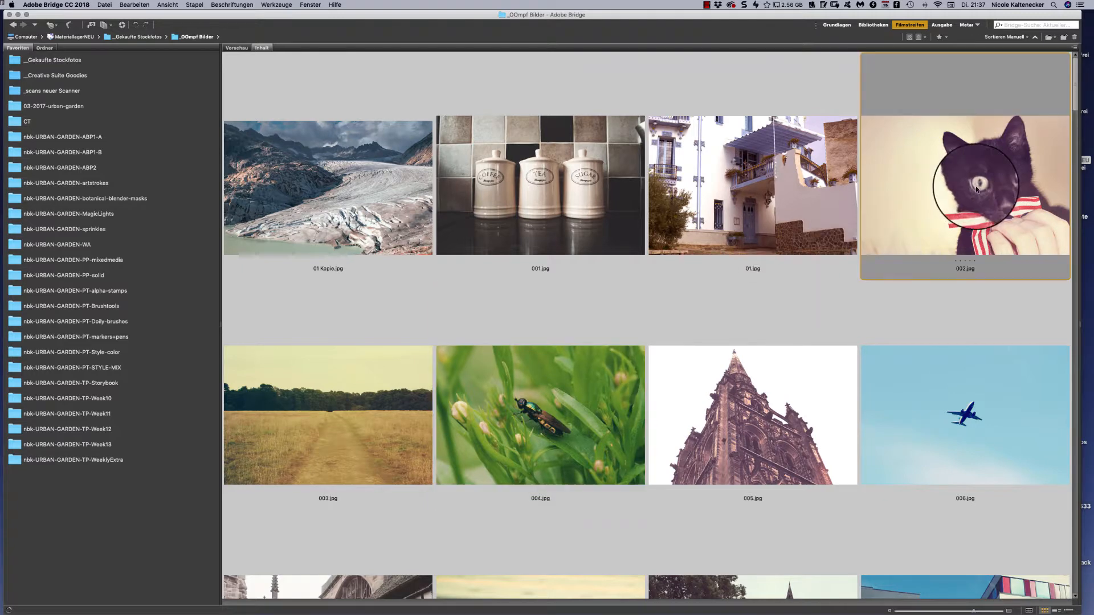
pyautogui.doubleClick(977, 189)
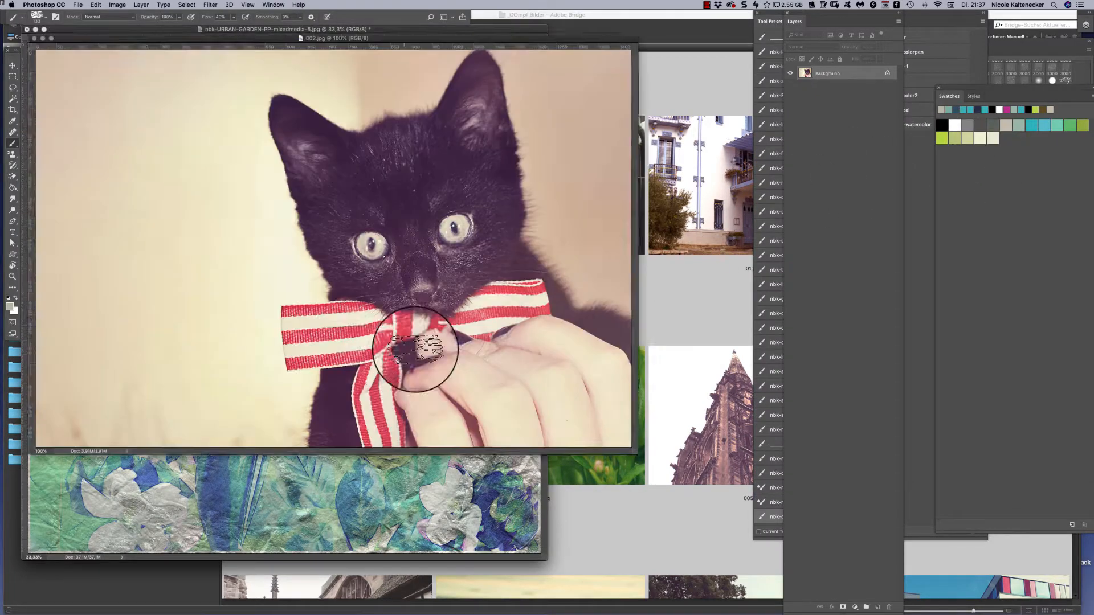
# Bring the mixed-media paper and the painting canvas forward, move the paper window aside and put the kitten photo in front
pyautogui.click(274, 4)
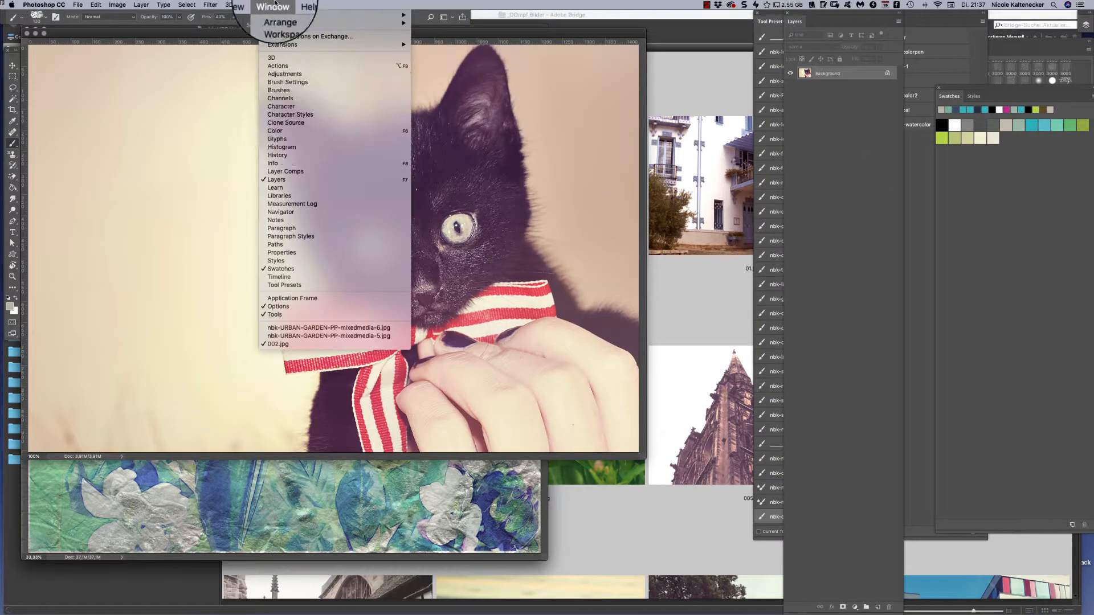
pyautogui.click(341, 336)
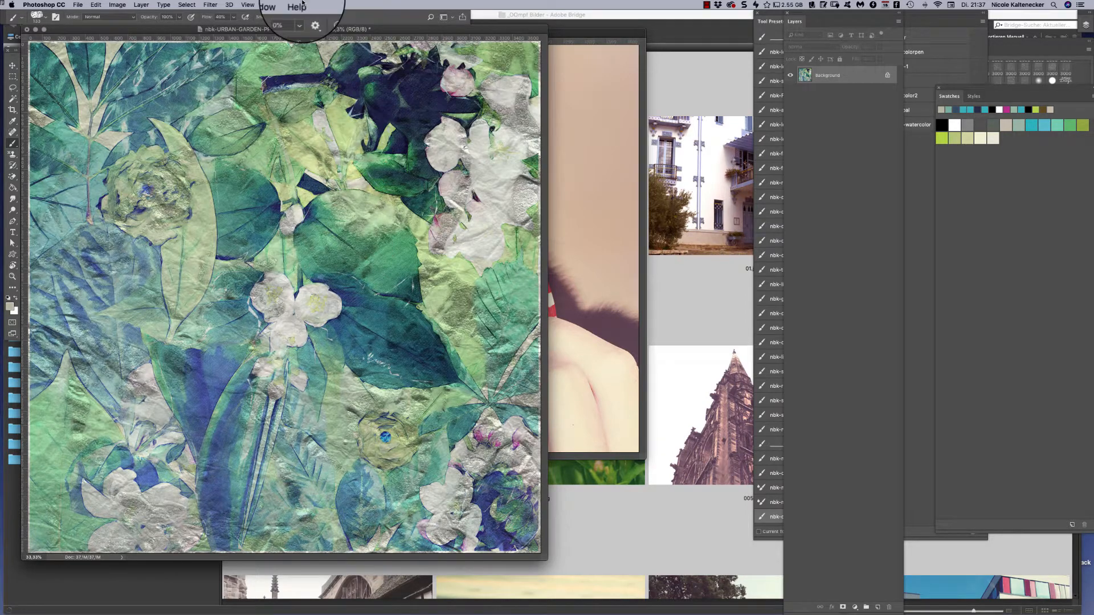
pyautogui.click(273, 4)
pyautogui.click(330, 328)
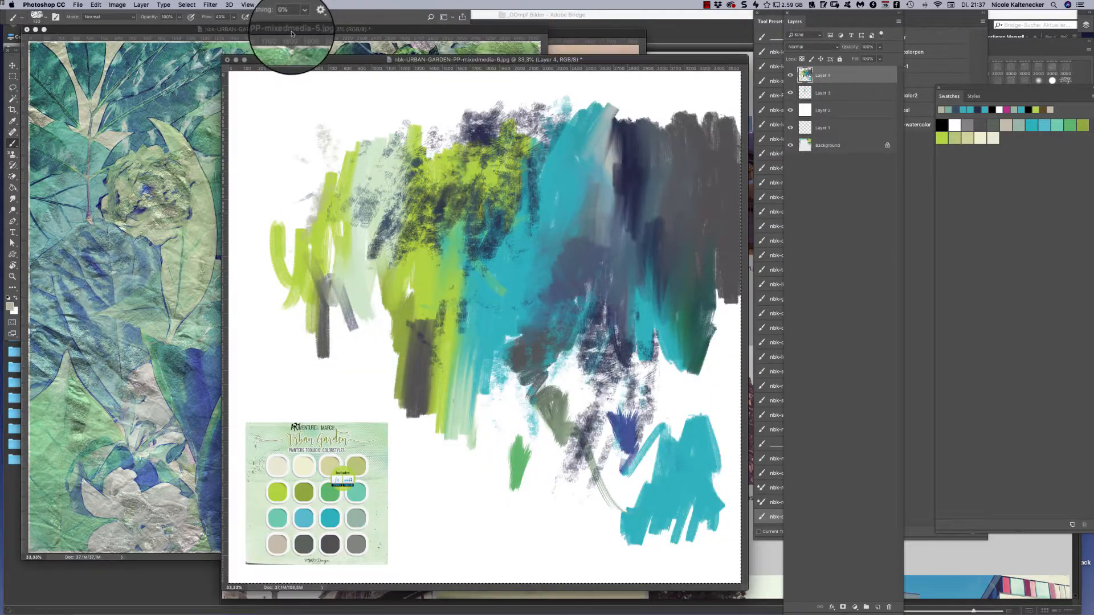
pyautogui.click(291, 33)
pyautogui.click(567, 37)
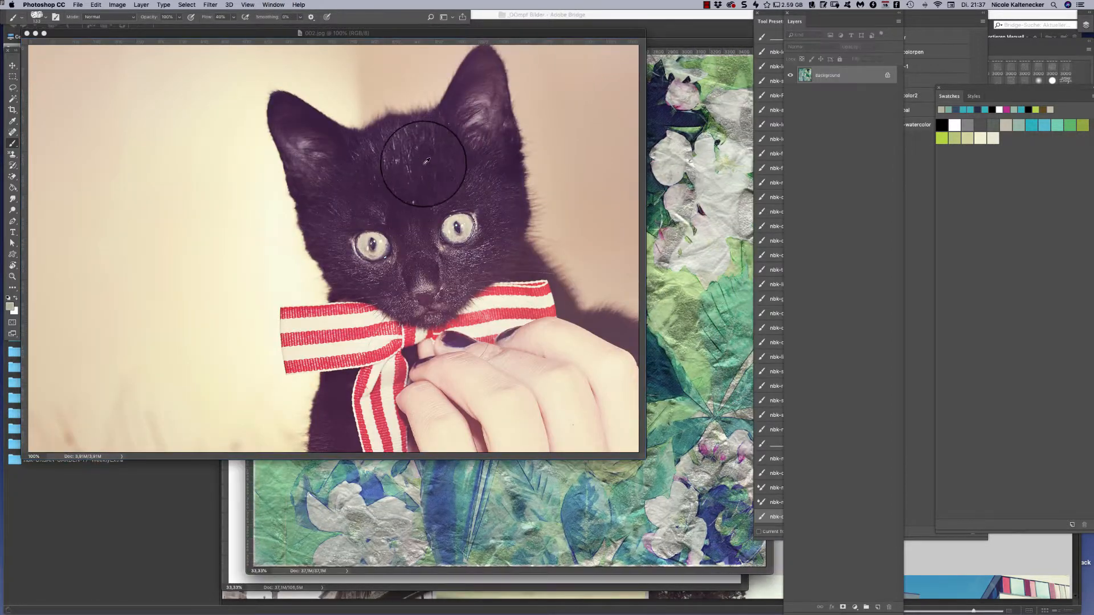
# Sample the kitten photo's dark fur and cream background to paint chalky strokes near the canvas's lower edge, and return to the photo
pyautogui.click(429, 525)
pyautogui.click(235, 530)
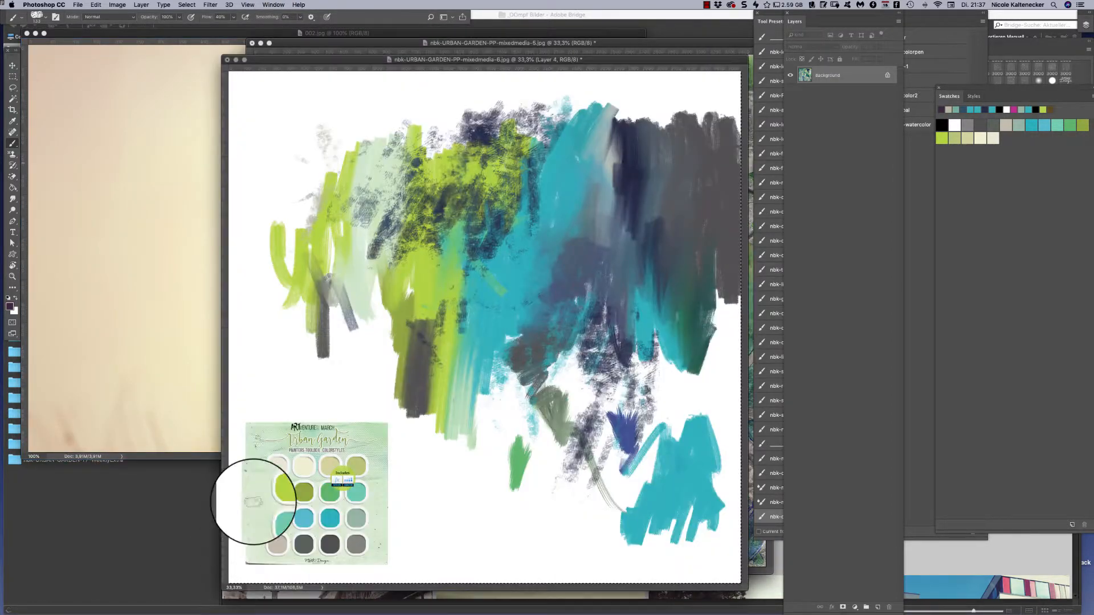
pyautogui.click(192, 335)
pyautogui.keyDown('alt'); pyautogui.click(214, 318); pyautogui.keyUp('alt')
pyautogui.click(459, 477)
pyautogui.moveTo(458, 477)
pyautogui.mouseDown()
pyautogui.moveTo(484, 536)
pyautogui.moveTo(497, 463)
pyautogui.moveTo(477, 468)
pyautogui.moveTo(482, 454)
pyautogui.moveTo(476, 473)
pyautogui.moveTo(487, 378)
pyautogui.mouseUp()
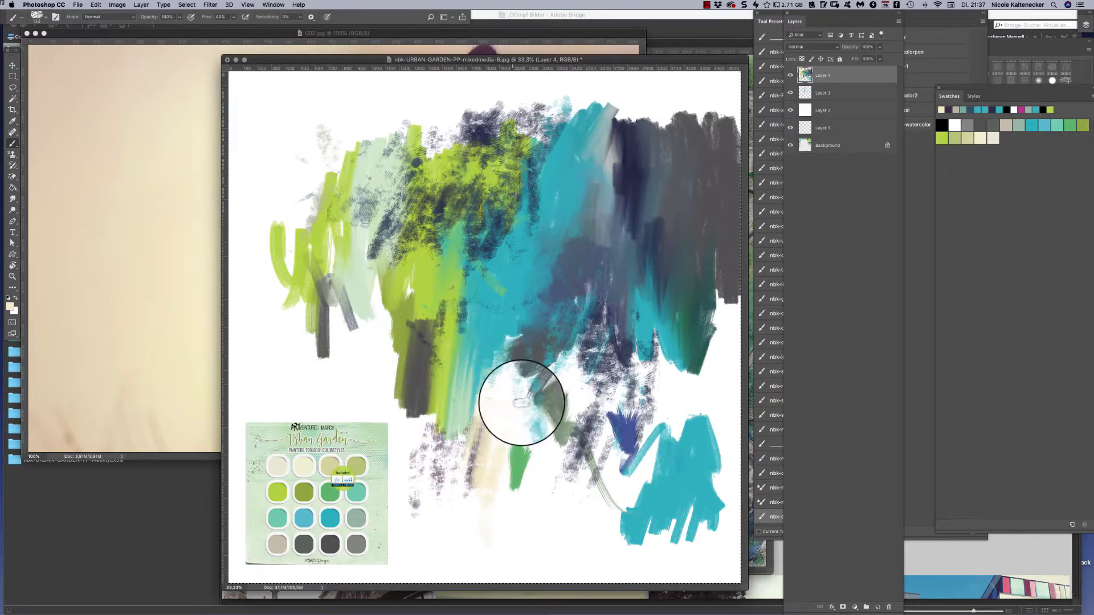
pyautogui.click(164, 225)
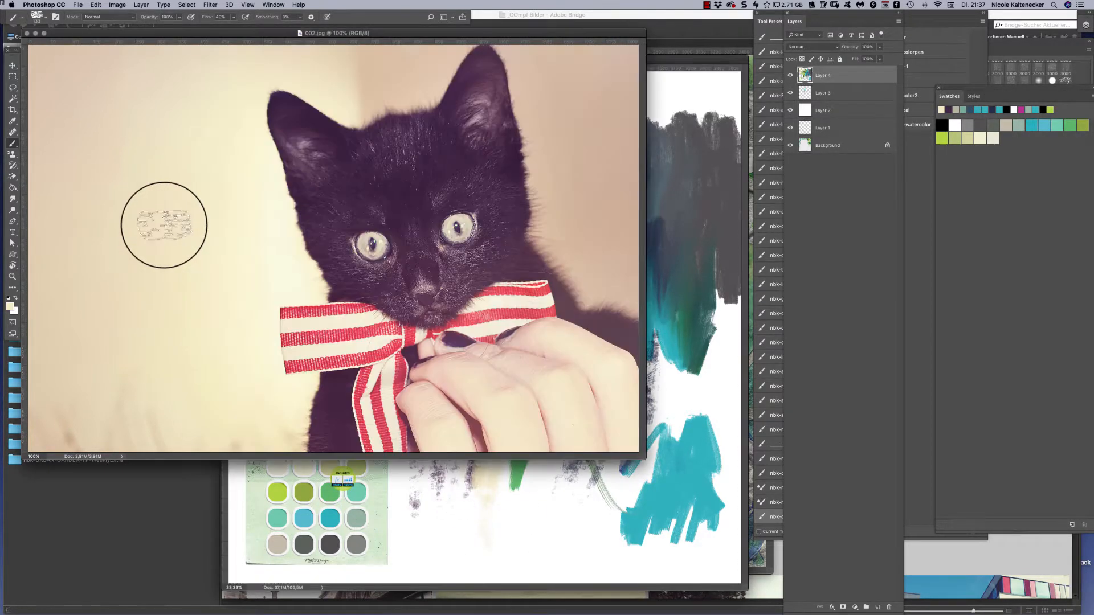
# Sample the red of the kitten photo's striped bow and paint chalky strokes over the lower part of the painting canvas
pyautogui.keyDown('alt'); pyautogui.click(335, 310); pyautogui.keyUp('alt')
pyautogui.click(464, 517)
pyautogui.moveTo(464, 517)
pyautogui.mouseDown()
pyautogui.moveTo(480, 476)
pyautogui.moveTo(503, 524)
pyautogui.moveTo(514, 474)
pyautogui.moveTo(528, 497)
pyautogui.moveTo(552, 440)
pyautogui.moveTo(528, 485)
pyautogui.moveTo(495, 370)
pyautogui.moveTo(458, 435)
pyautogui.moveTo(493, 339)
pyautogui.moveTo(457, 419)
pyautogui.moveTo(417, 302)
pyautogui.mouseUp()
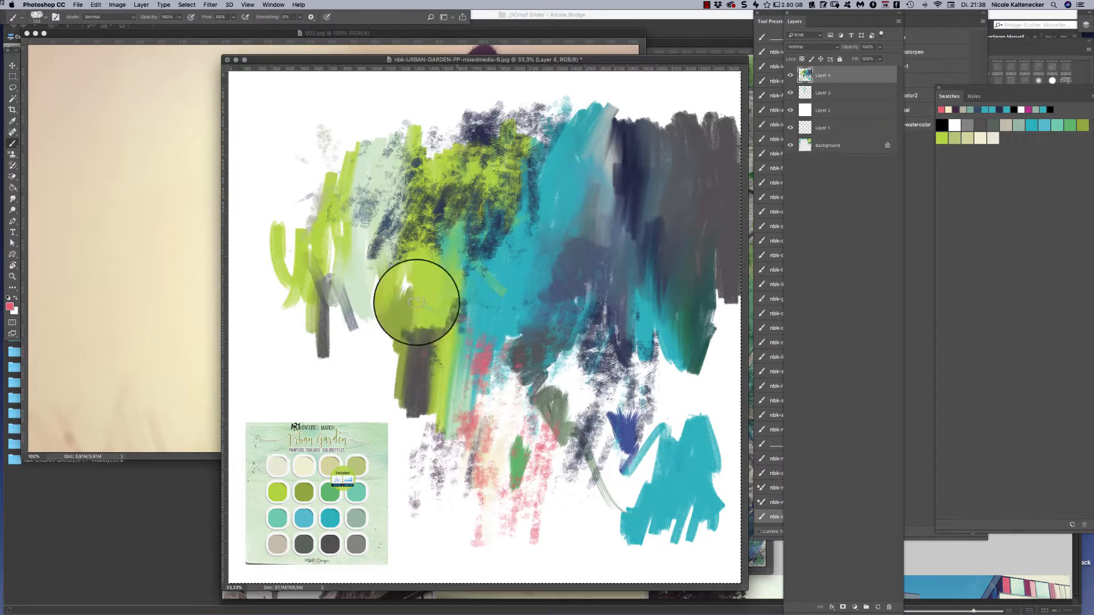
# Close the kitten photo, clear the painted strokes from Layer 4 and reposition the painting canvas window
pyautogui.click(188, 77)
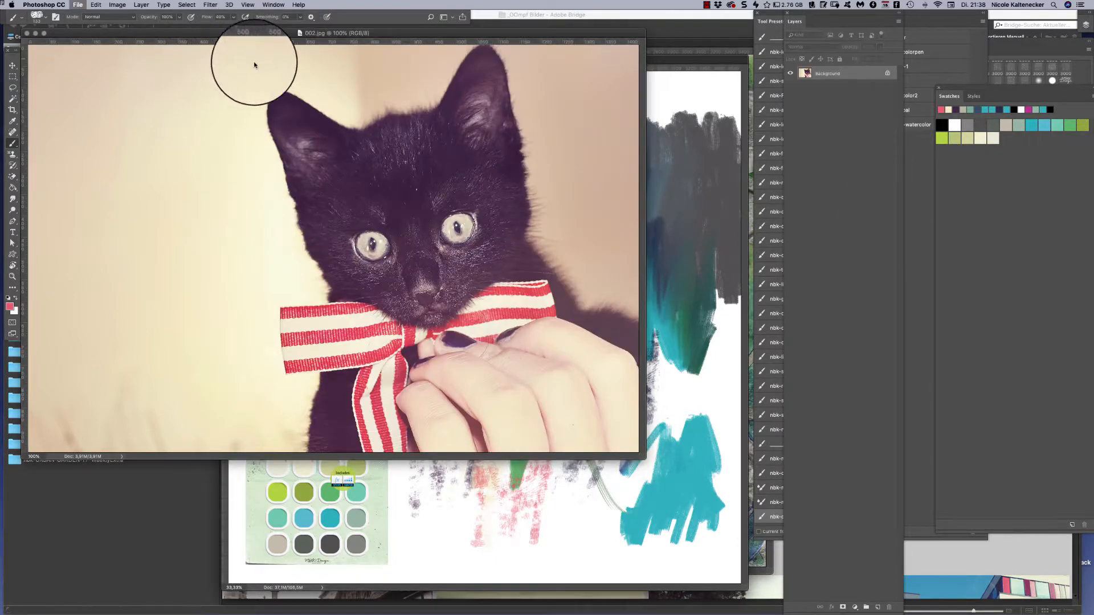
pyautogui.press('super+w')
pyautogui.moveTo(527, 57); pyautogui.dragTo(462, 32)
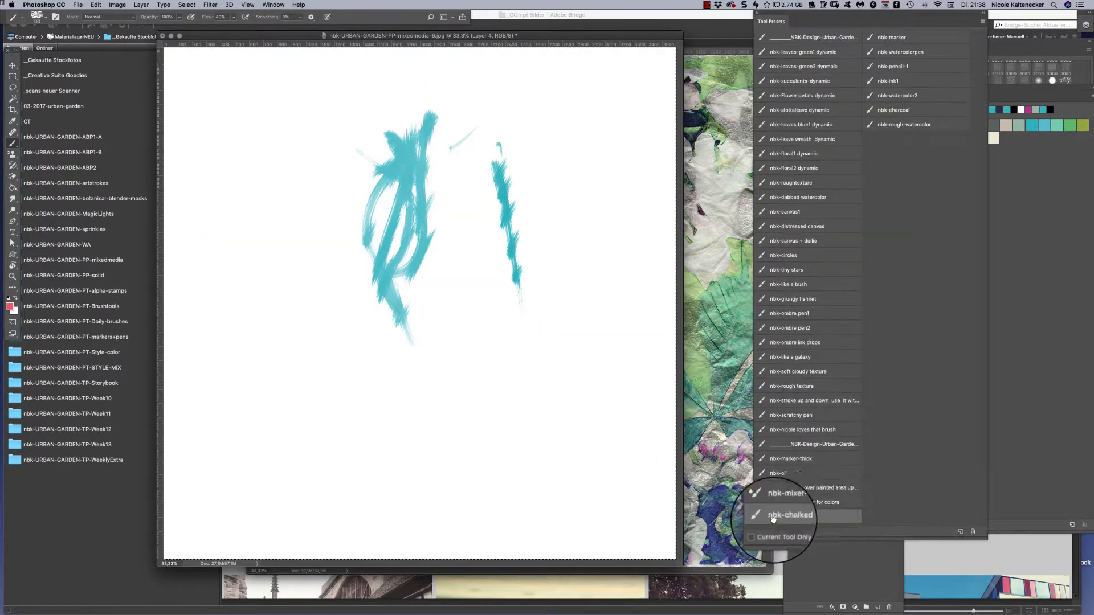
# Choose the nbk-marker preset and paint overlapping red marker strokes across and below the turquoise strokes
pyautogui.click(892, 37)
pyautogui.moveTo(433, 313); pyautogui.dragTo(451, 355)
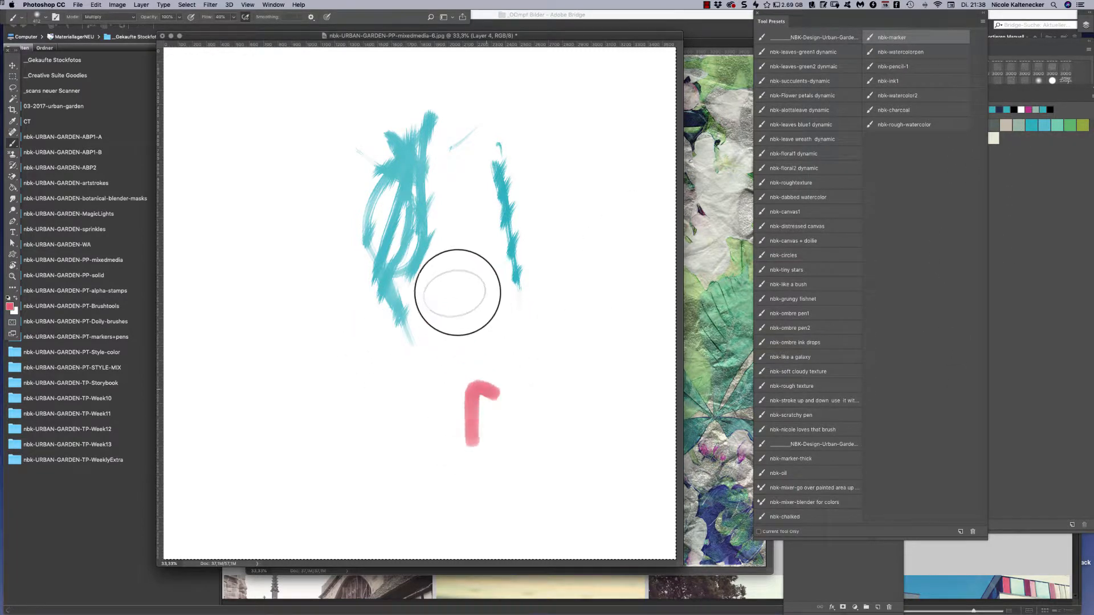
pyautogui.moveTo(520, 298)
pyautogui.mouseDown()
pyautogui.moveTo(568, 230)
pyautogui.moveTo(559, 316)
pyautogui.mouseUp()
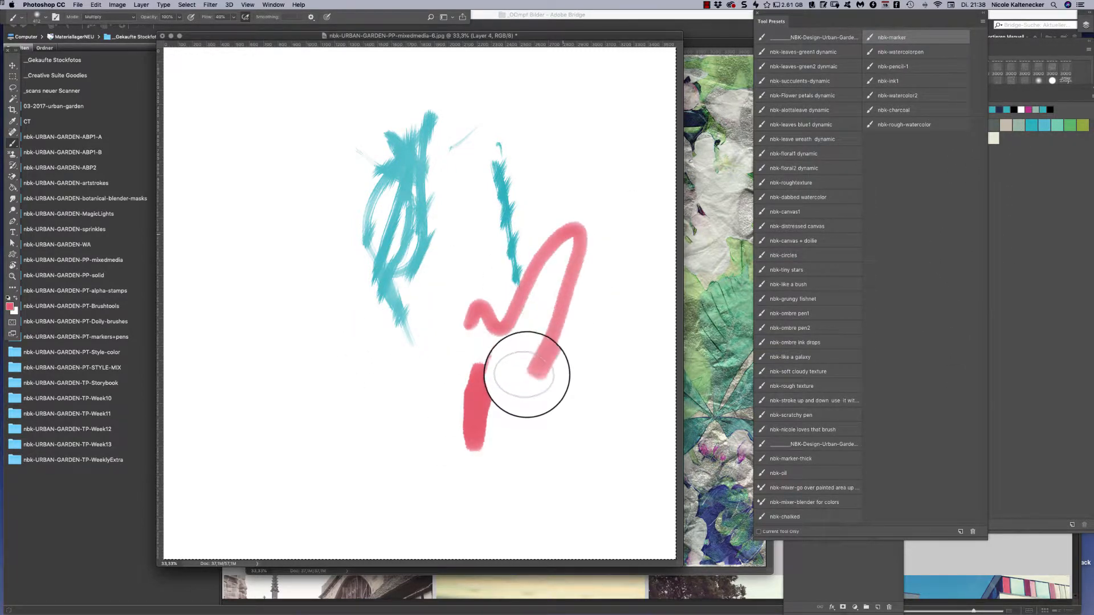
pyautogui.moveTo(526, 375)
pyautogui.mouseDown()
pyautogui.moveTo(585, 258)
pyautogui.moveTo(465, 292)
pyautogui.moveTo(225, 316)
pyautogui.mouseUp()
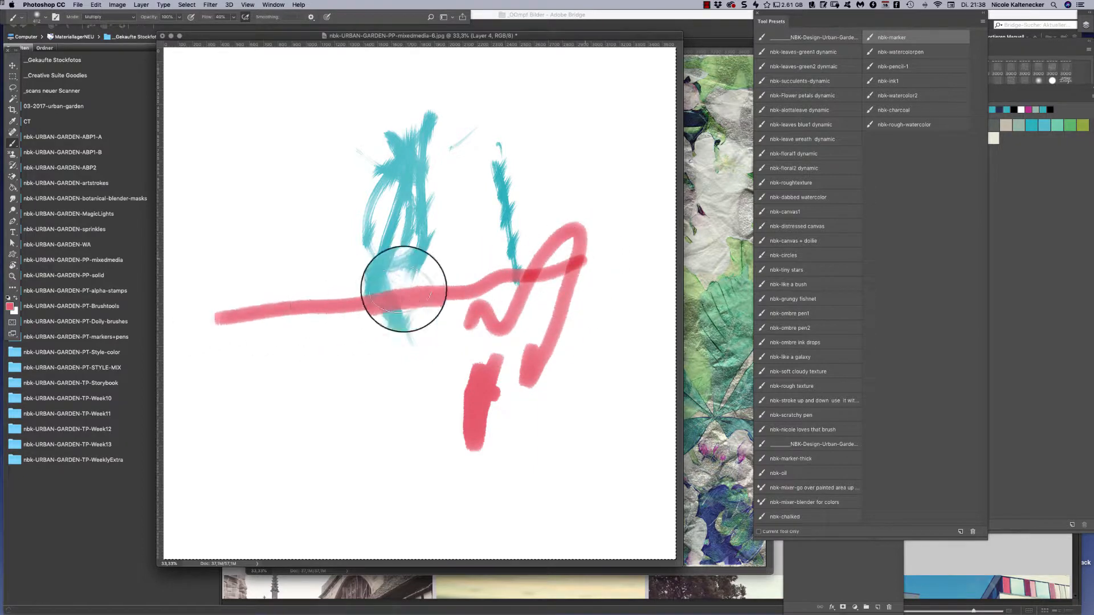
pyautogui.moveTo(404, 288)
pyautogui.mouseDown()
pyautogui.moveTo(608, 252)
pyautogui.moveTo(248, 301)
pyautogui.moveTo(464, 251)
pyautogui.moveTo(586, 249)
pyautogui.moveTo(582, 224)
pyautogui.moveTo(312, 285)
pyautogui.mouseUp()
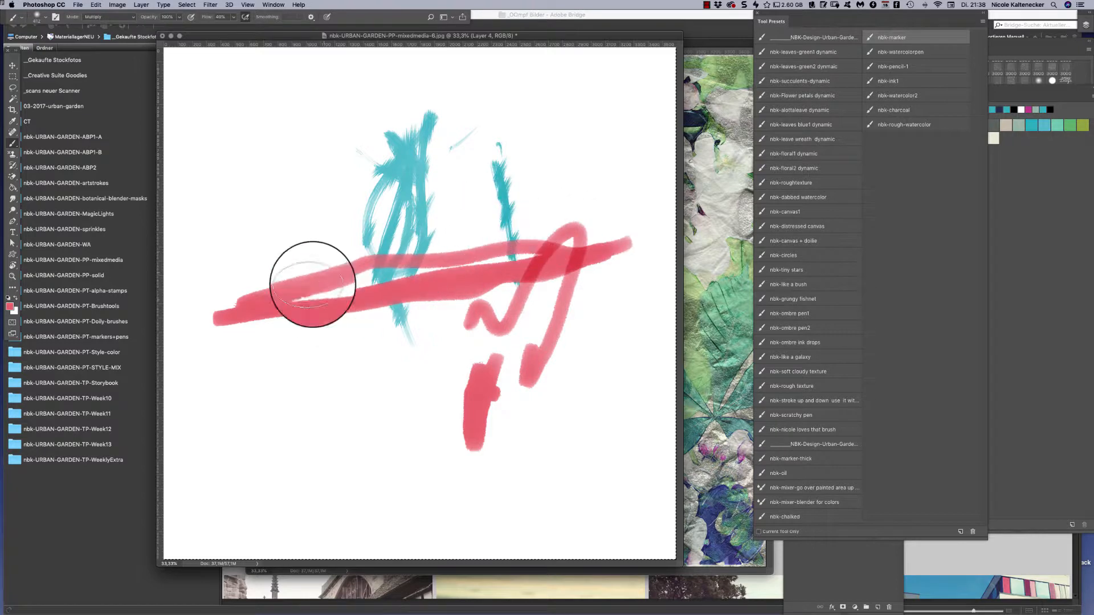
pyautogui.moveTo(335, 224); pyautogui.dragTo(419, 212)
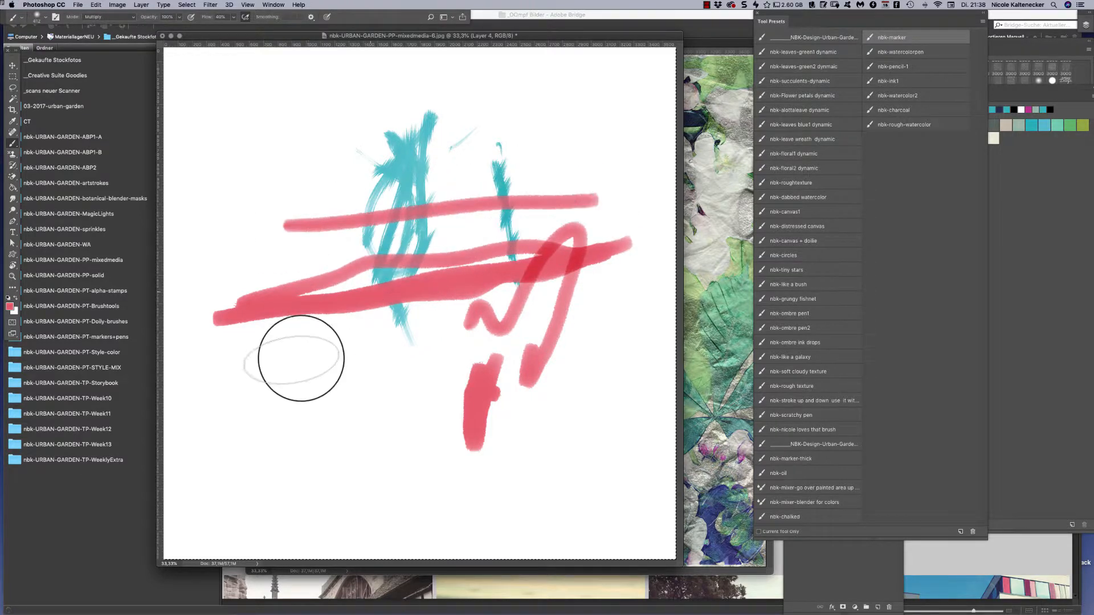
pyautogui.moveTo(265, 388); pyautogui.dragTo(569, 342)
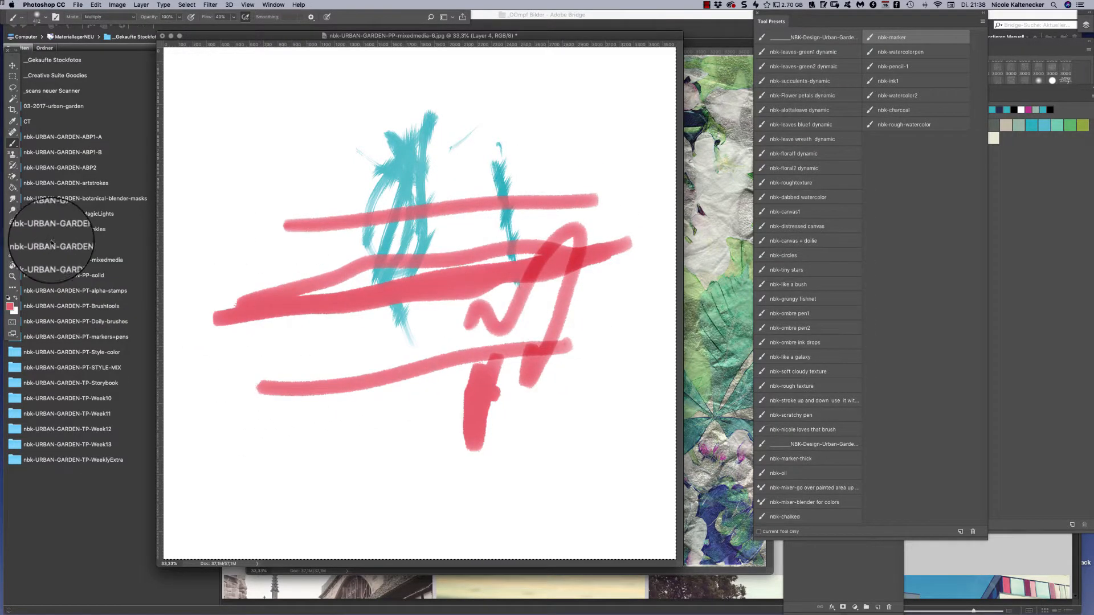
# Open nbk-URBAN-GARDEN-WA-a-green-growing-garden.png from Bridge and place its quote on the canvas in place of the sample strokes
pyautogui.click(108, 494)
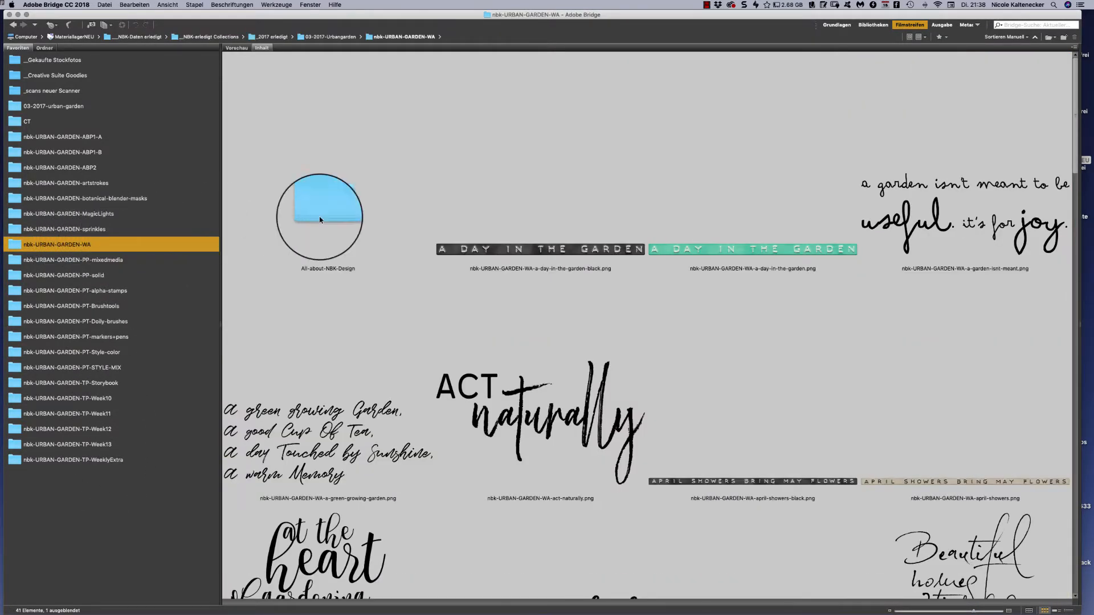
pyautogui.doubleClick(292, 420)
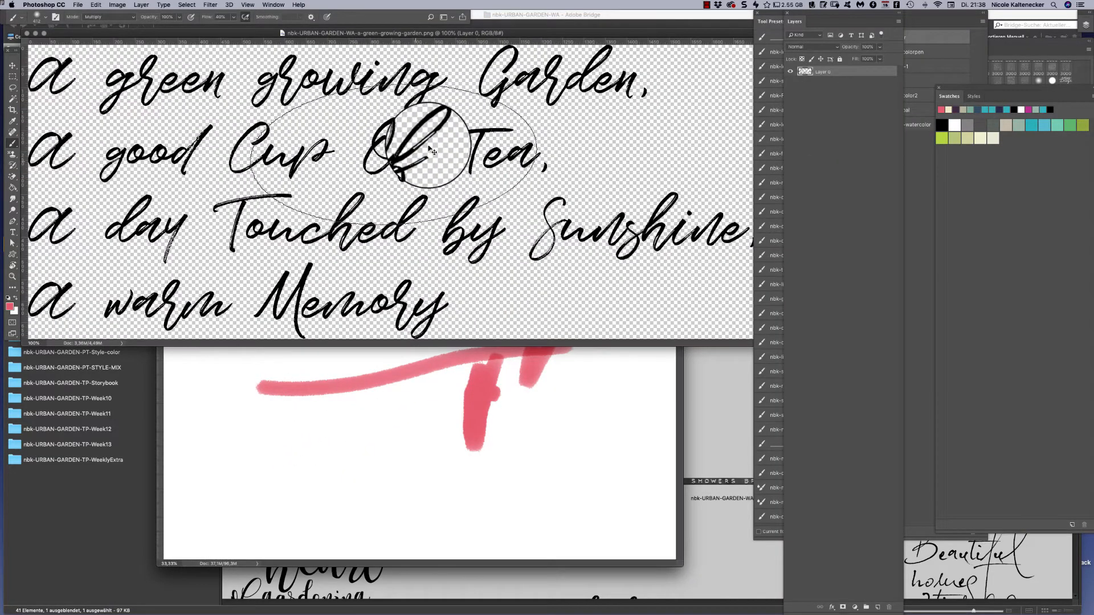
pyautogui.press('super+w')
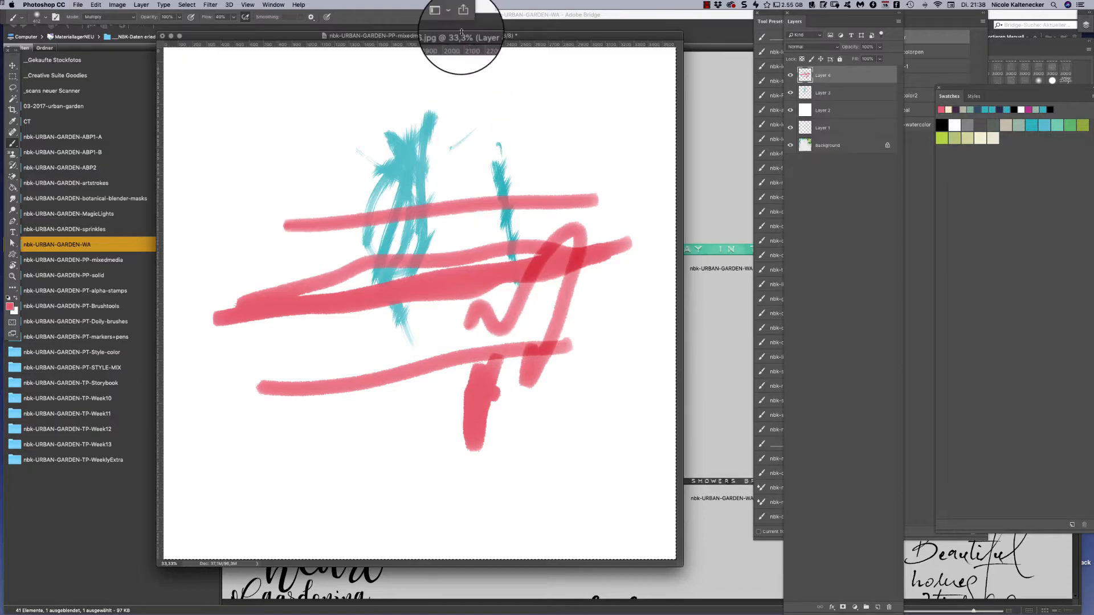
pyautogui.press('BackSpace')
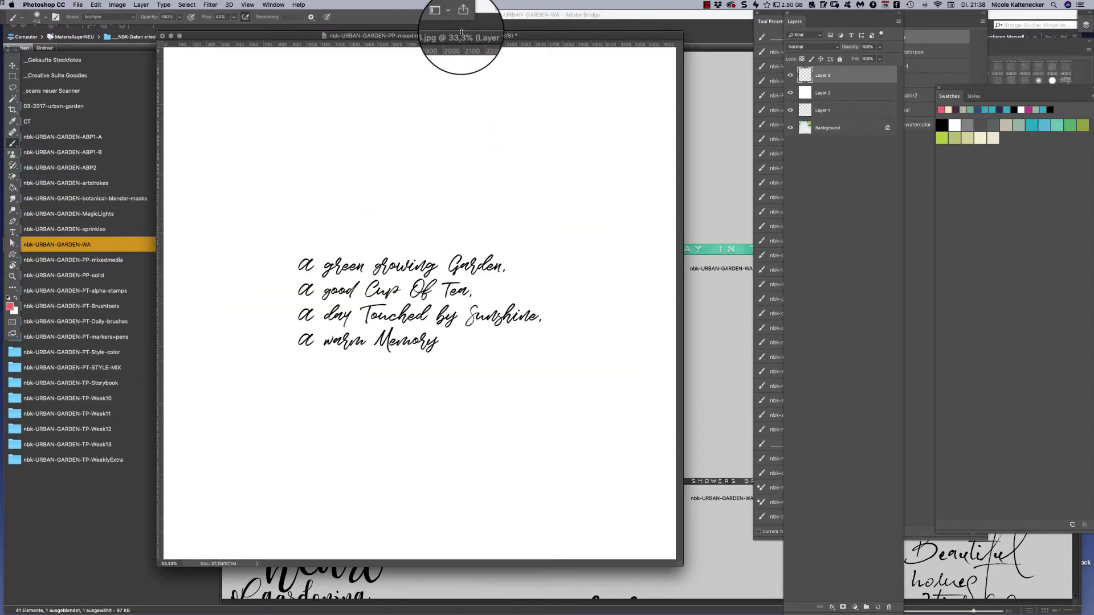
# Add a new layer beneath the quote and highlight "green" in red, and "Tea" and the third line's "a" in lime
pyautogui.click(833, 92)
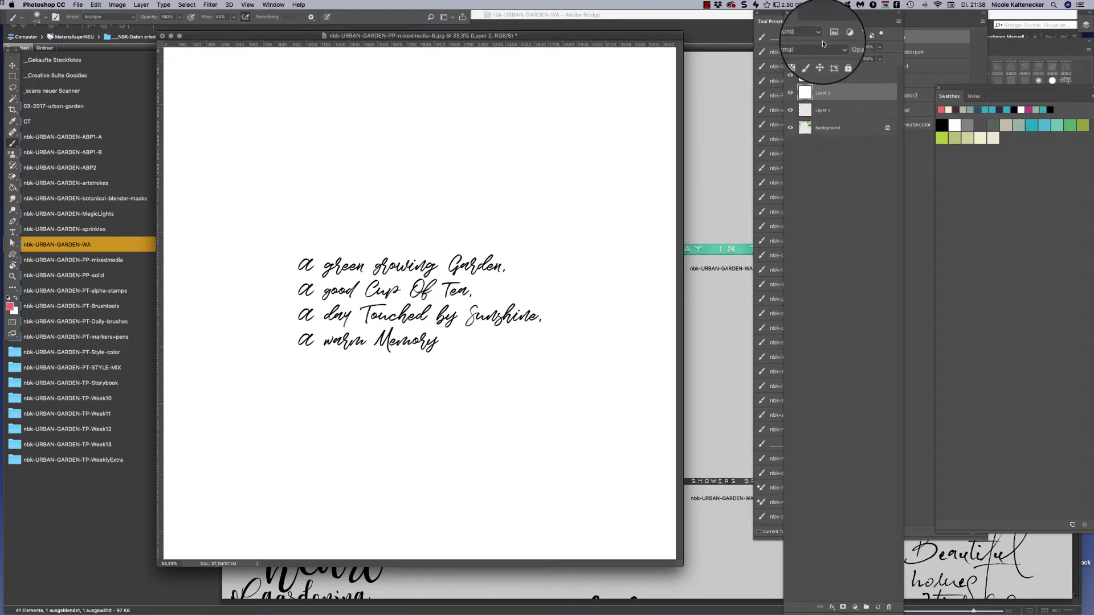
pyautogui.press('super+shift+n')
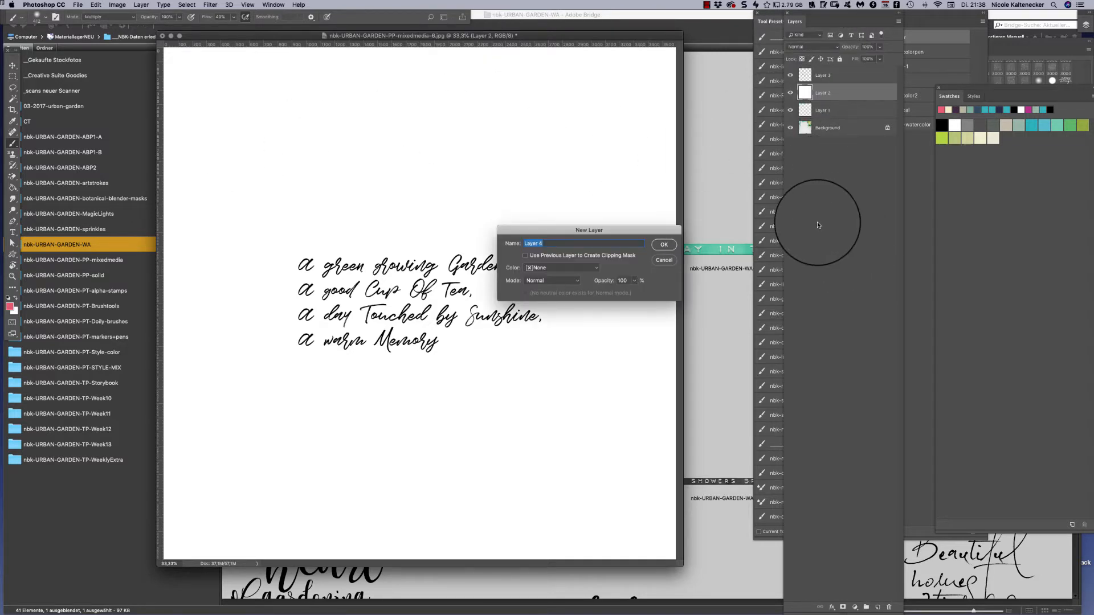
pyautogui.press('Return')
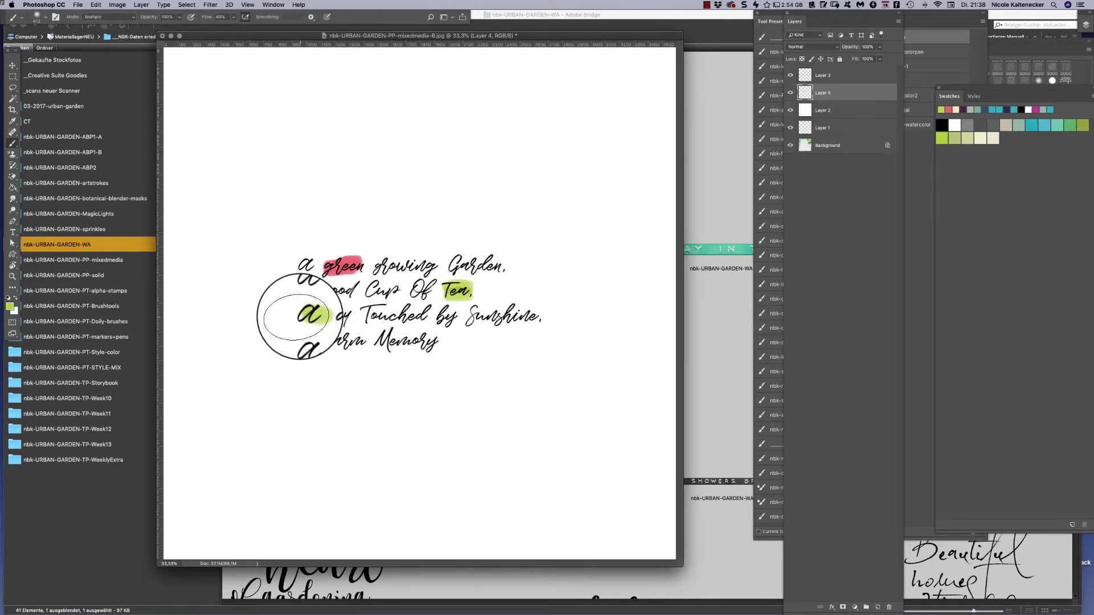
# Highlight "Sunshine" in blue and "Garden" in olive green with the marker brush
pyautogui.click(1044, 123)
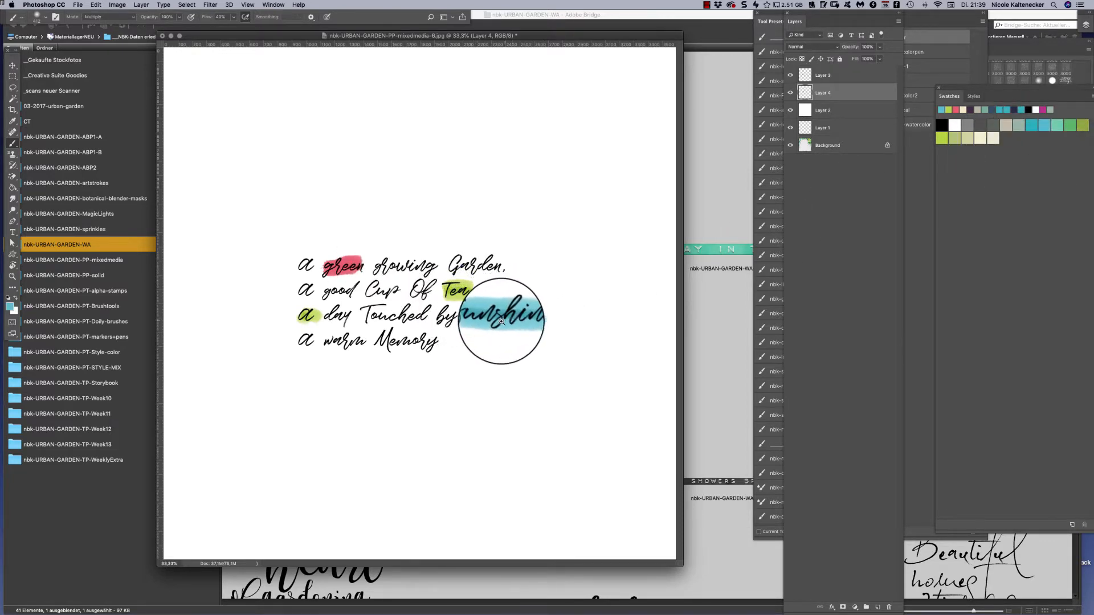
pyautogui.moveTo(502, 322)
pyautogui.mouseDown()
pyautogui.moveTo(520, 237)
pyautogui.moveTo(547, 247)
pyautogui.moveTo(562, 220)
pyautogui.moveTo(548, 254)
pyautogui.mouseUp()
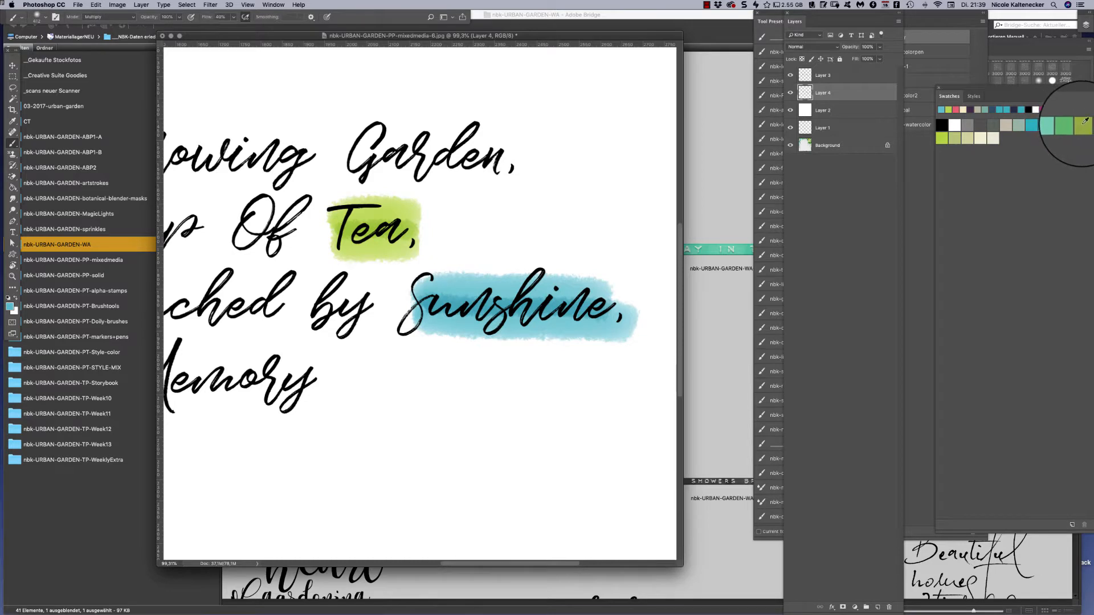
pyautogui.click(1084, 122)
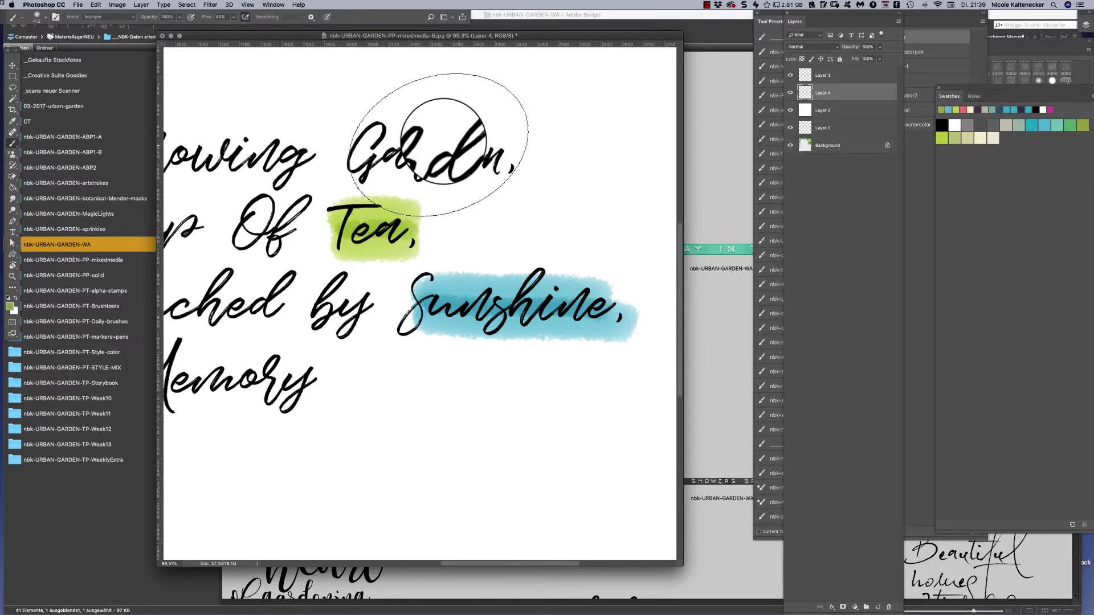
pyautogui.moveTo(444, 142)
pyautogui.mouseDown()
pyautogui.moveTo(395, 147)
pyautogui.moveTo(490, 152)
pyautogui.moveTo(490, 163)
pyautogui.moveTo(417, 154)
pyautogui.mouseUp()
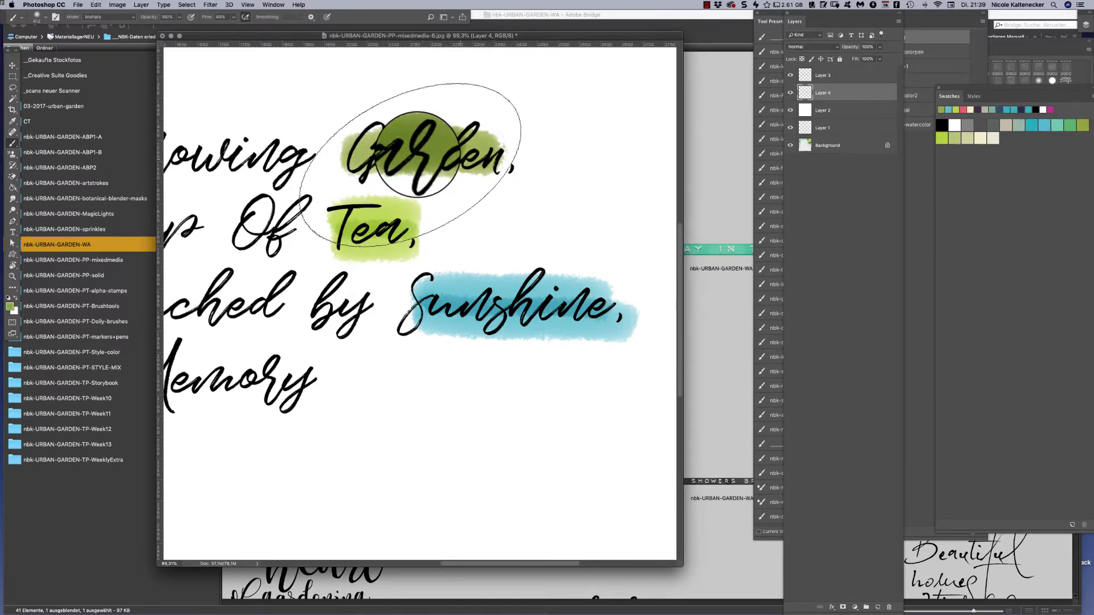
pyautogui.press('super+0')
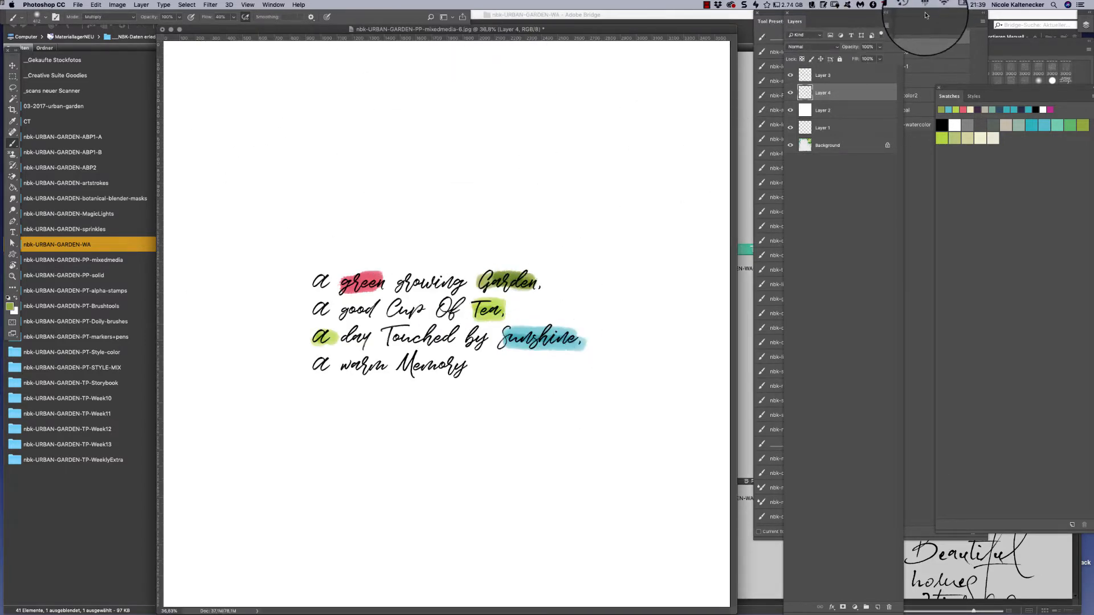
# Using the nbk-watercolorpen preset, paint overlapping olive green and turquoise strokes above the quote on a new layer
pyautogui.moveTo(918, 14); pyautogui.dragTo(915, 14)
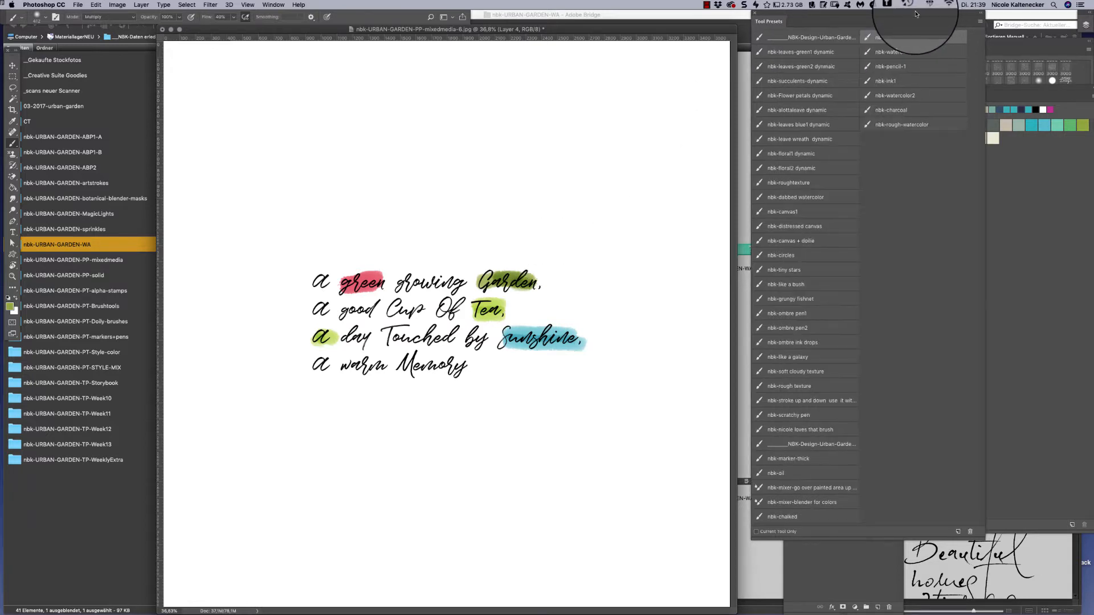
pyautogui.click(898, 51)
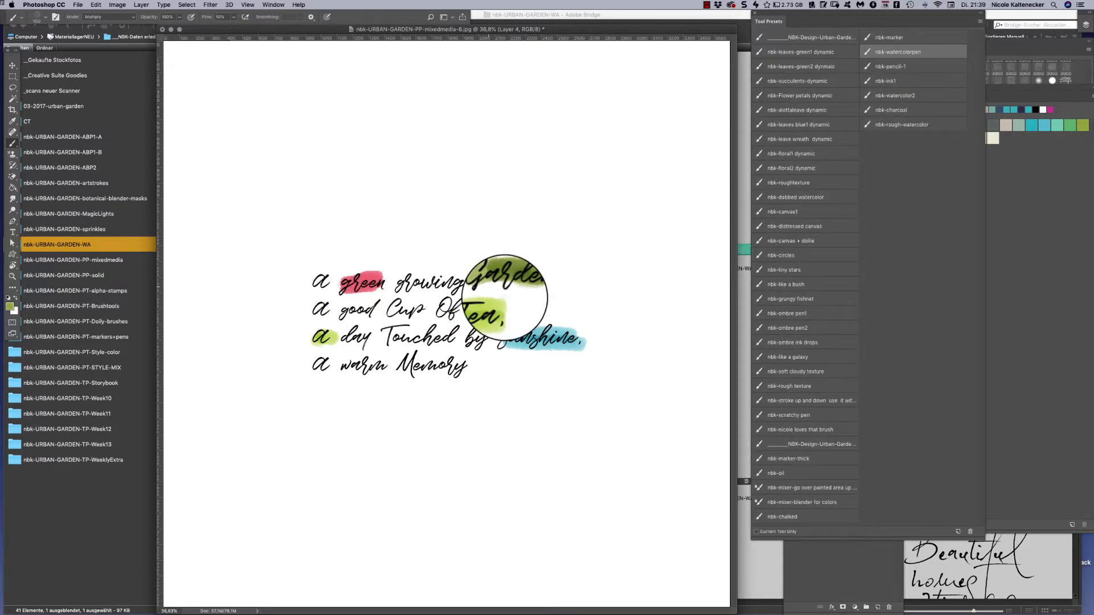
pyautogui.press('super+z')
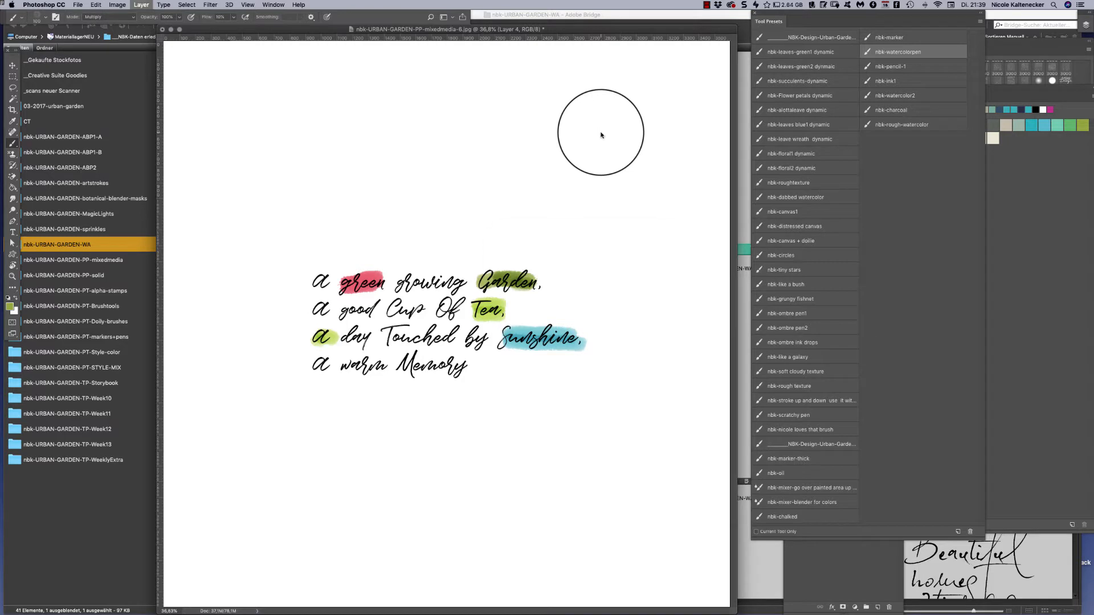
pyautogui.press('super+shift+n')
pyautogui.press('Return')
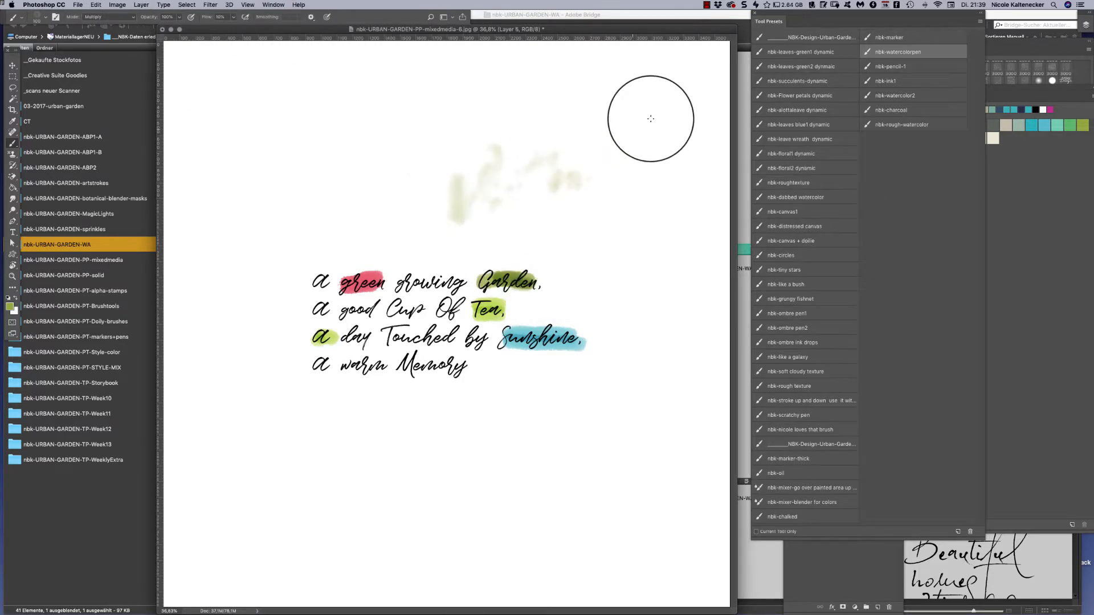
pyautogui.moveTo(454, 163)
pyautogui.mouseDown()
pyautogui.moveTo(402, 202)
pyautogui.moveTo(393, 174)
pyautogui.moveTo(433, 168)
pyautogui.moveTo(465, 219)
pyautogui.moveTo(458, 153)
pyautogui.moveTo(394, 119)
pyautogui.moveTo(324, 207)
pyautogui.moveTo(437, 179)
pyautogui.moveTo(467, 128)
pyautogui.moveTo(524, 153)
pyautogui.moveTo(570, 137)
pyautogui.mouseUp()
pyautogui.click(1033, 125)
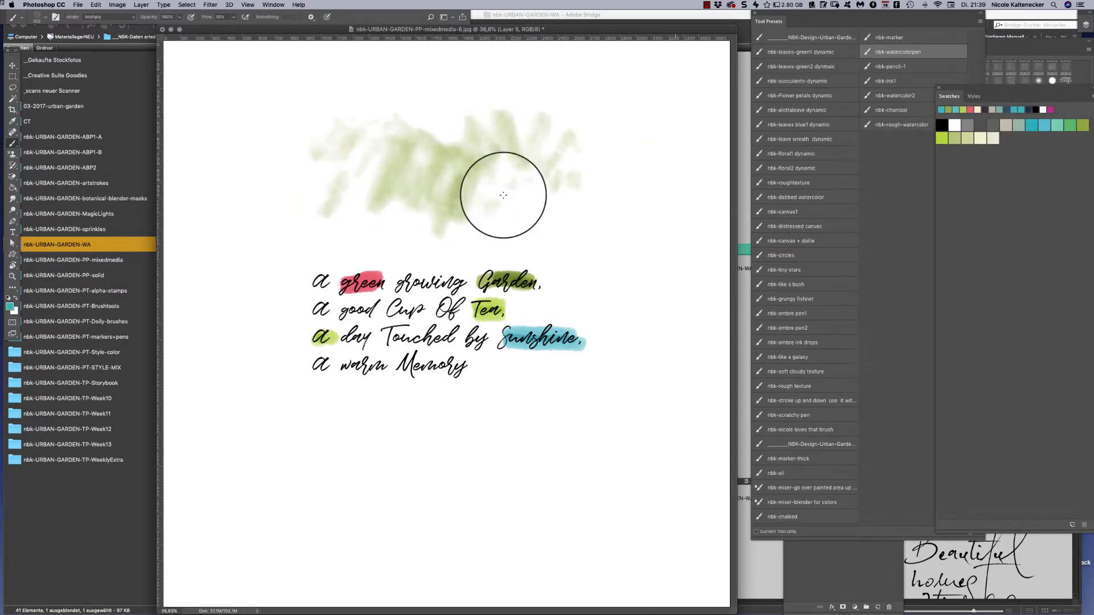
pyautogui.moveTo(383, 201)
pyautogui.mouseDown()
pyautogui.moveTo(368, 177)
pyautogui.moveTo(335, 202)
pyautogui.moveTo(345, 121)
pyautogui.moveTo(375, 157)
pyautogui.moveTo(402, 109)
pyautogui.moveTo(412, 134)
pyautogui.moveTo(439, 113)
pyautogui.moveTo(460, 142)
pyautogui.moveTo(498, 124)
pyautogui.moveTo(472, 134)
pyautogui.moveTo(487, 163)
pyautogui.moveTo(467, 173)
pyautogui.moveTo(413, 136)
pyautogui.moveTo(399, 163)
pyautogui.moveTo(355, 156)
pyautogui.moveTo(325, 131)
pyautogui.moveTo(302, 182)
pyautogui.moveTo(344, 180)
pyautogui.moveTo(405, 224)
pyautogui.moveTo(502, 165)
pyautogui.moveTo(526, 212)
pyautogui.moveTo(529, 130)
pyautogui.moveTo(545, 153)
pyautogui.mouseUp()
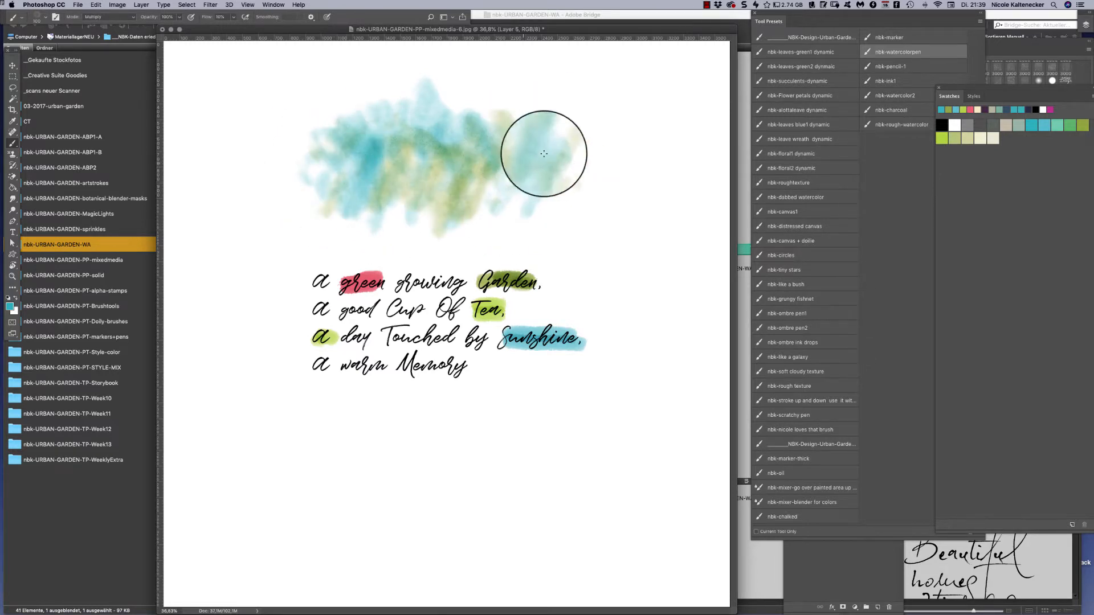
# Using the nbk-pencil-1 preset, draw a turquoise zigzag beside the quote and loose black pencil lines around it
pyautogui.click(901, 66)
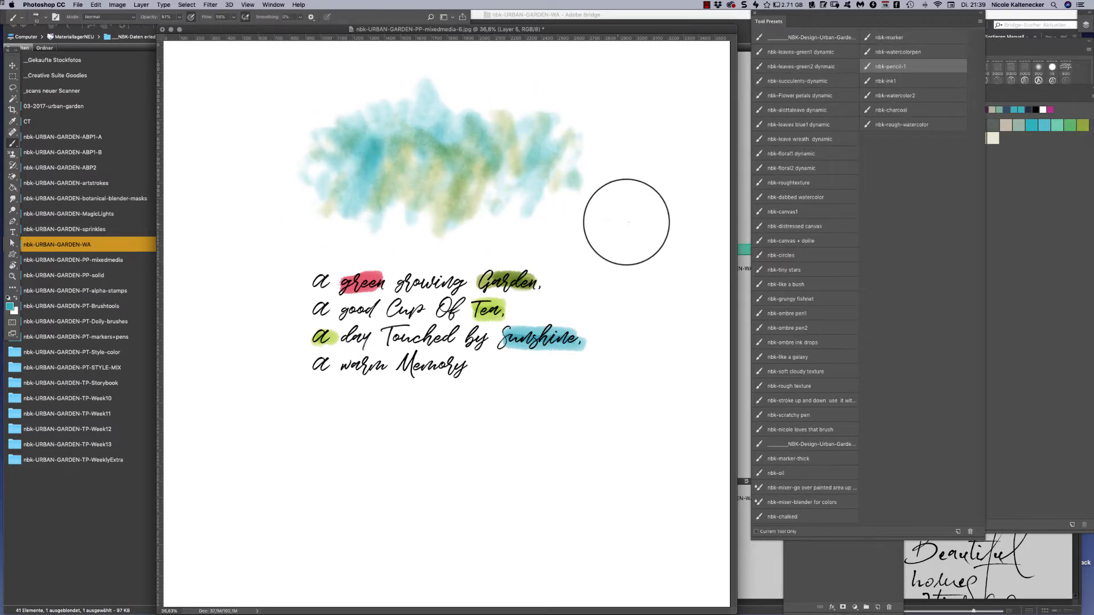
pyautogui.moveTo(690, 362)
pyautogui.mouseDown()
pyautogui.moveTo(676, 475)
pyautogui.moveTo(621, 580)
pyautogui.mouseUp()
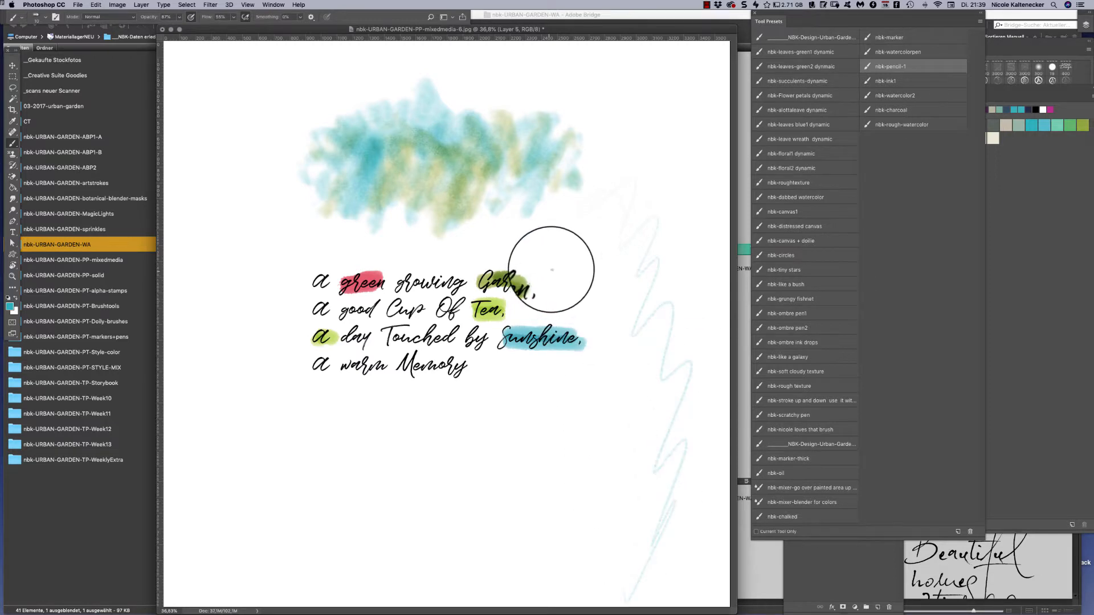
pyautogui.moveTo(538, 219)
pyautogui.mouseDown()
pyautogui.moveTo(568, 198)
pyautogui.moveTo(568, 170)
pyautogui.moveTo(626, 190)
pyautogui.mouseUp()
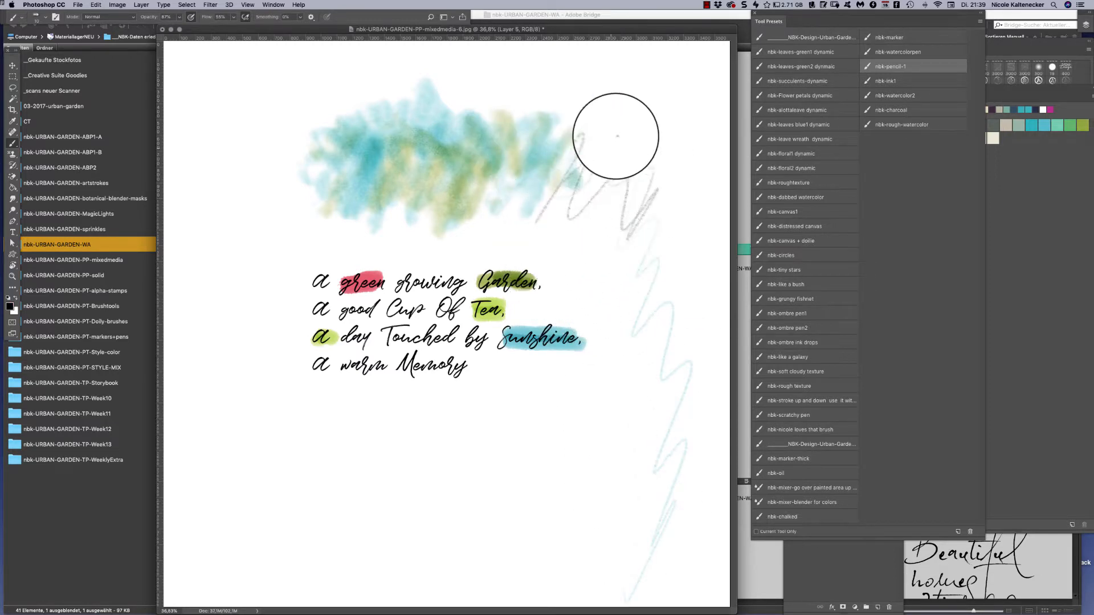
pyautogui.moveTo(617, 136); pyautogui.dragTo(629, 242)
pyautogui.moveTo(620, 435); pyautogui.dragTo(530, 488)
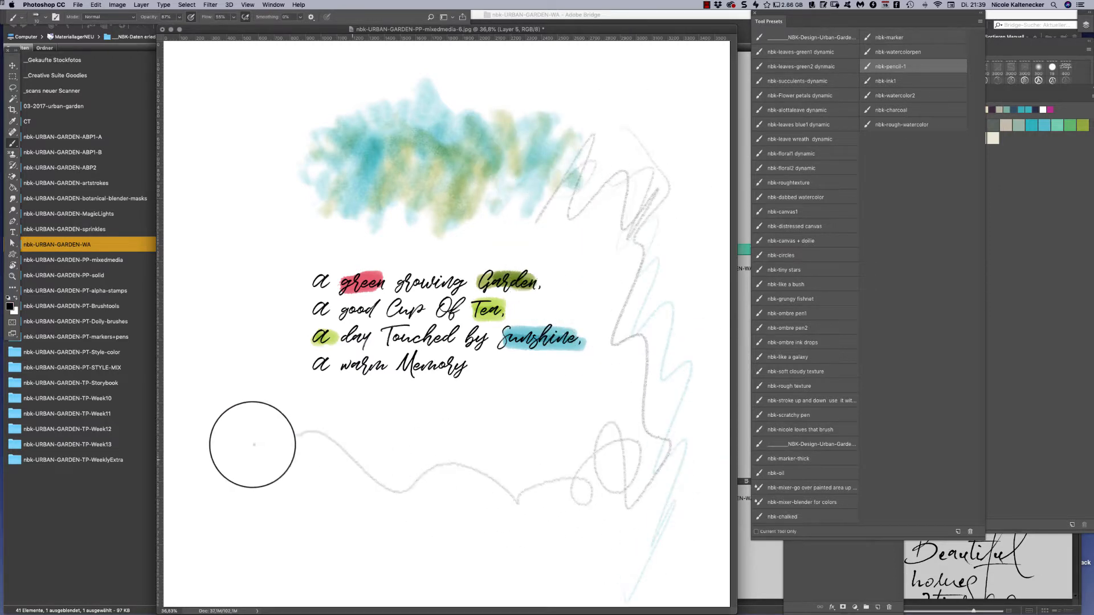
pyautogui.moveTo(254, 444); pyautogui.dragTo(389, 498)
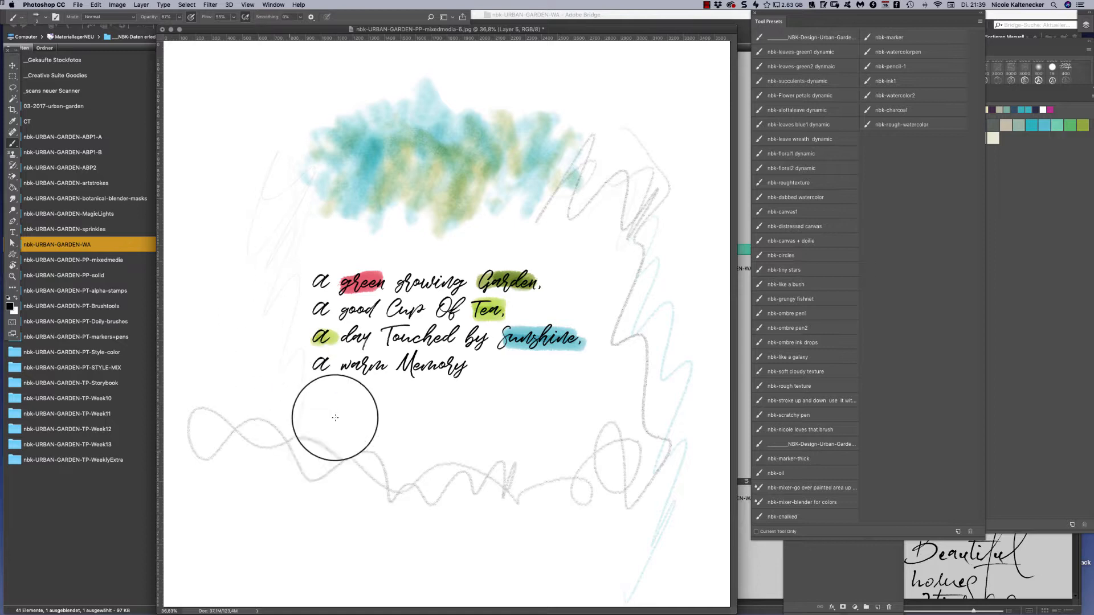
pyautogui.moveTo(335, 417)
pyautogui.mouseDown()
pyautogui.moveTo(413, 501)
pyautogui.moveTo(500, 508)
pyautogui.moveTo(582, 418)
pyautogui.moveTo(601, 476)
pyautogui.moveTo(655, 444)
pyautogui.mouseUp()
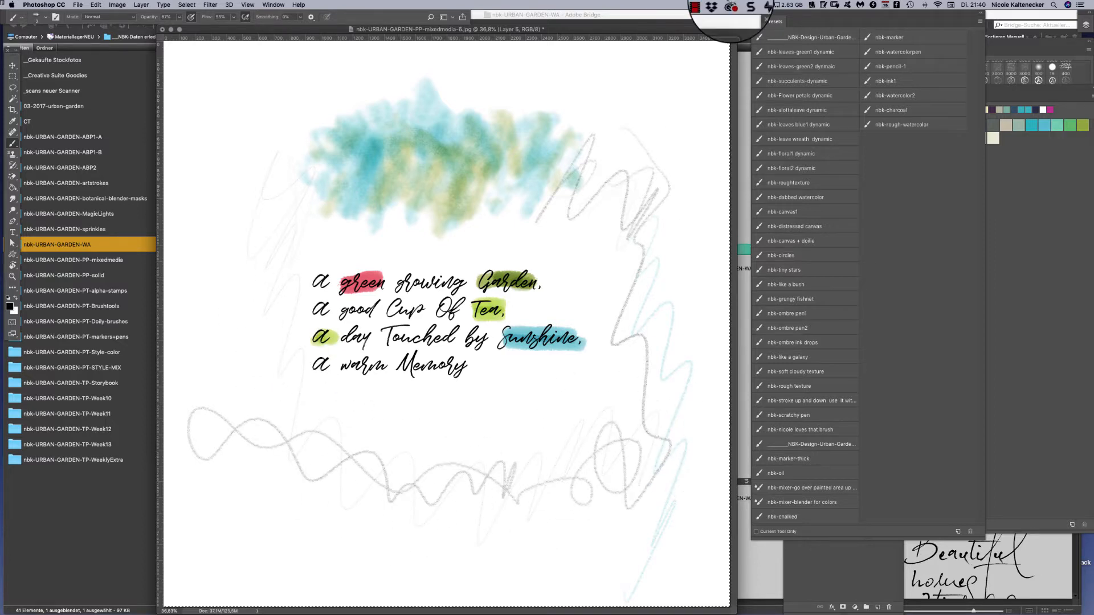
# Clear the sample strokes from the new layer and draw a faint wavy black pencil line around the quote's upper-right side
pyautogui.press('Delete')
pyautogui.moveTo(461, 179)
pyautogui.mouseDown()
pyautogui.moveTo(563, 147)
pyautogui.moveTo(625, 249)
pyautogui.mouseUp()
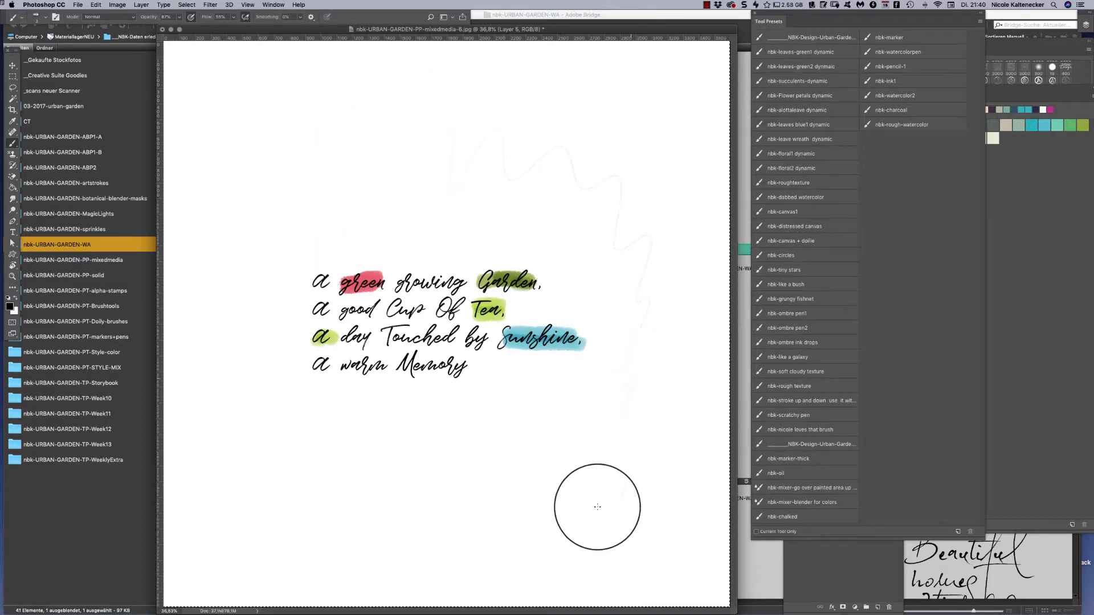
pyautogui.rightClick(625, 335)
pyautogui.click(321, 103)
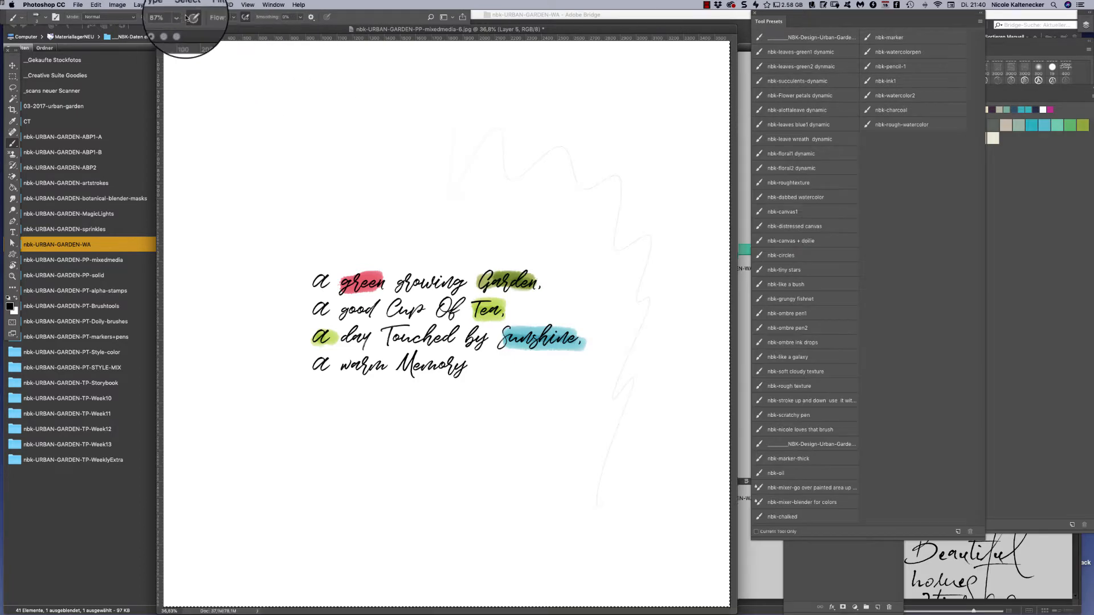
# Raise the pencil brush's opacity and flow to 100%, draw darker wavy lines around the quote, and clear them from the layer
pyautogui.click(179, 17)
pyautogui.moveTo(178, 28); pyautogui.dragTo(194, 27)
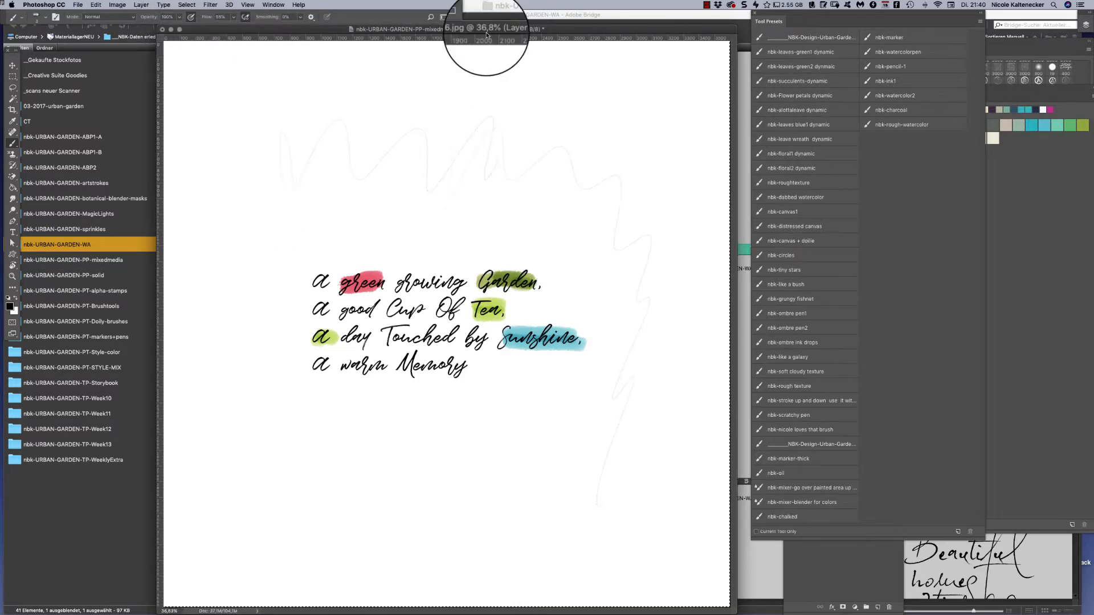
pyautogui.moveTo(263, 253)
pyautogui.mouseDown()
pyautogui.moveTo(292, 159)
pyautogui.moveTo(444, 145)
pyautogui.mouseUp()
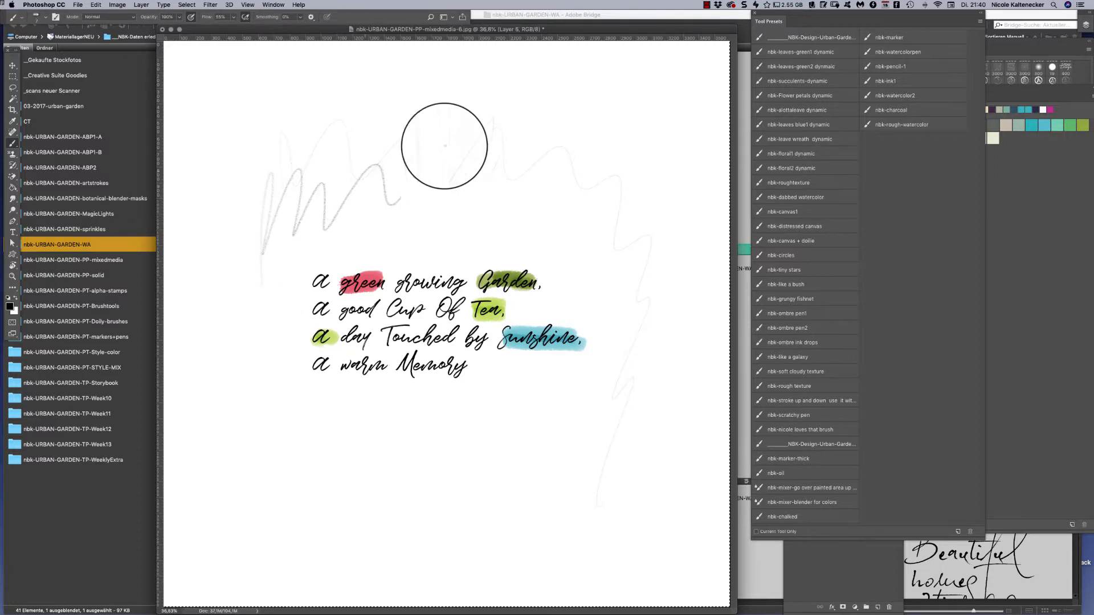
pyautogui.click(233, 17)
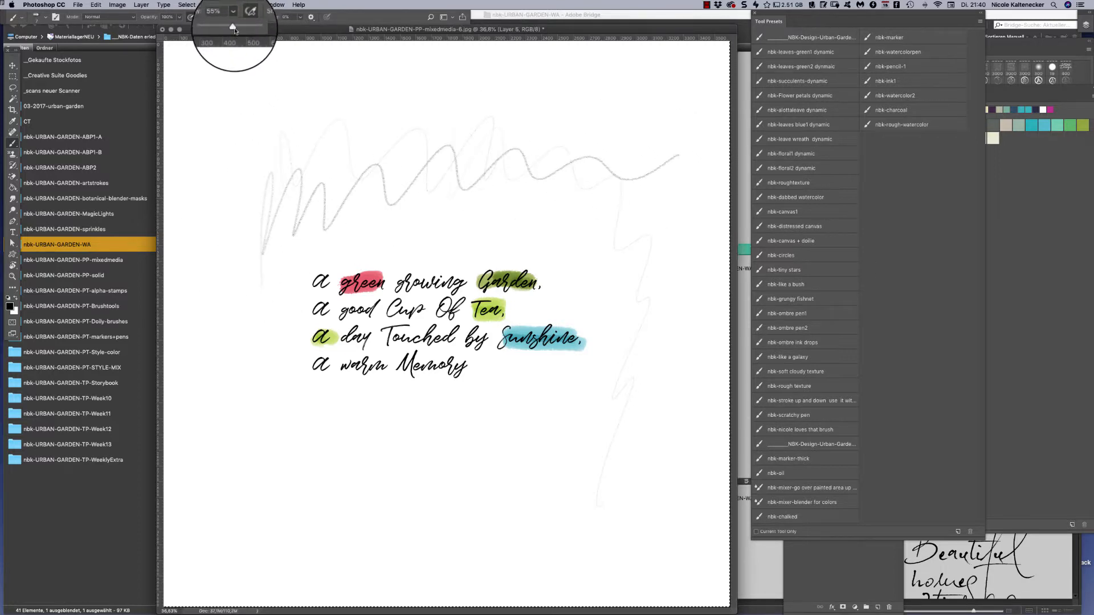
pyautogui.moveTo(285, 171); pyautogui.dragTo(316, 132)
pyautogui.moveTo(414, 133)
pyautogui.mouseDown()
pyautogui.moveTo(641, 223)
pyautogui.moveTo(660, 415)
pyautogui.moveTo(588, 514)
pyautogui.moveTo(562, 528)
pyautogui.moveTo(640, 442)
pyautogui.moveTo(426, 522)
pyautogui.moveTo(264, 455)
pyautogui.mouseUp()
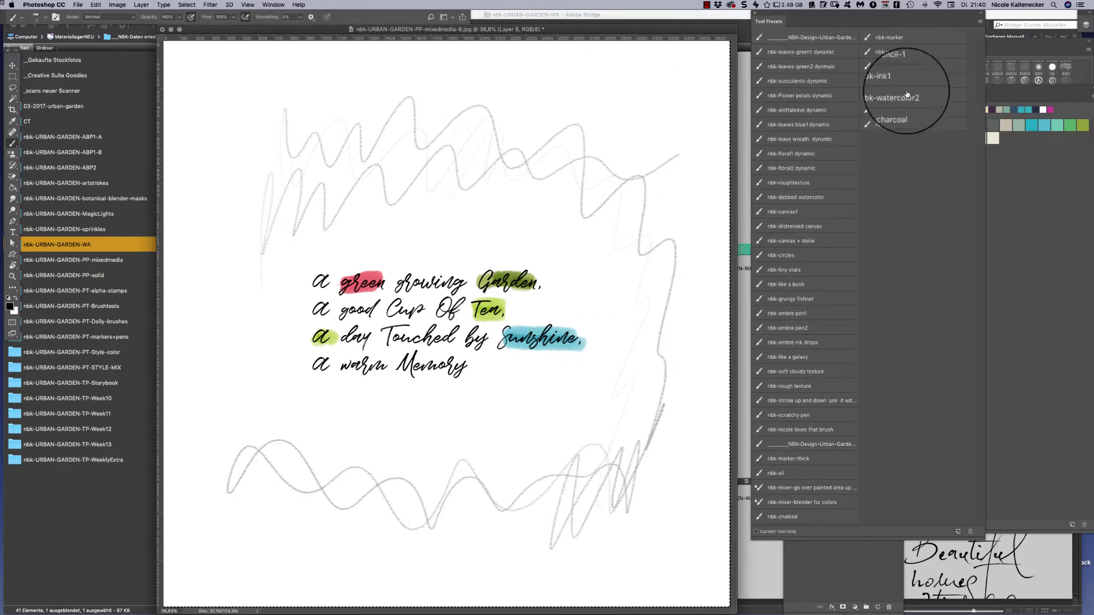
pyautogui.press('BackSpace')
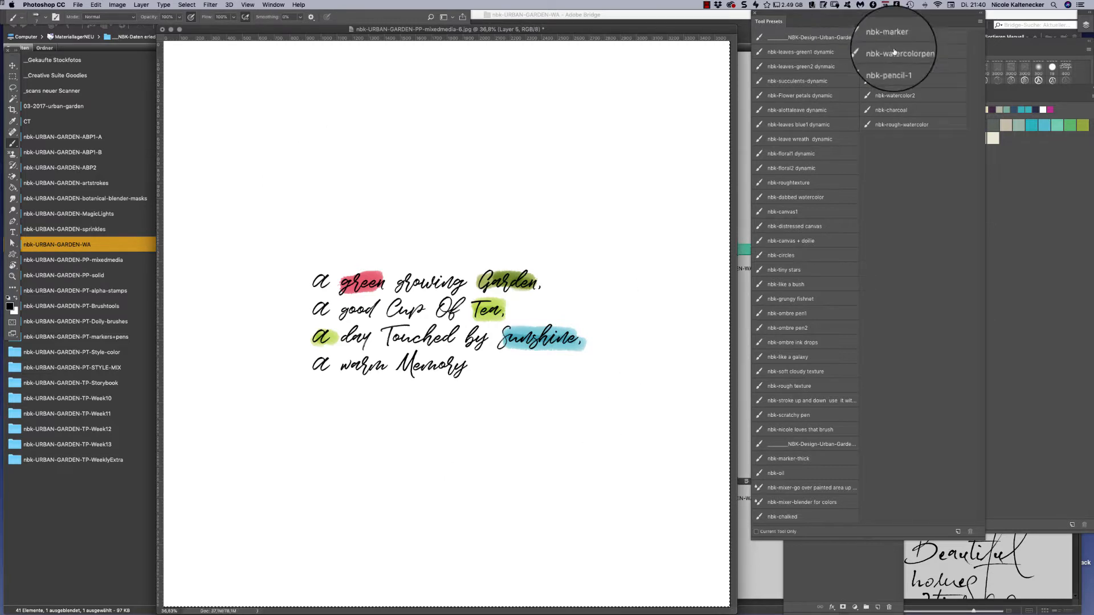
# Using the nbk-ink1 preset, draw looping black ink lines along the right side of the quote and below it
pyautogui.click(902, 81)
pyautogui.moveTo(576, 121)
pyautogui.mouseDown()
pyautogui.moveTo(580, 148)
pyautogui.moveTo(615, 173)
pyautogui.mouseUp()
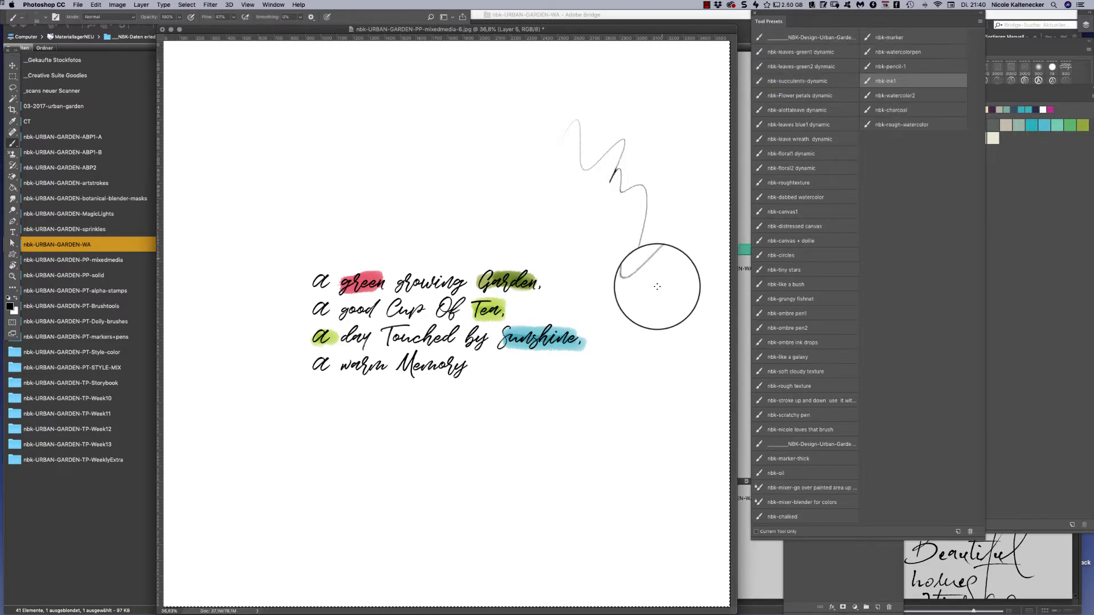
pyautogui.moveTo(633, 134); pyautogui.dragTo(644, 284)
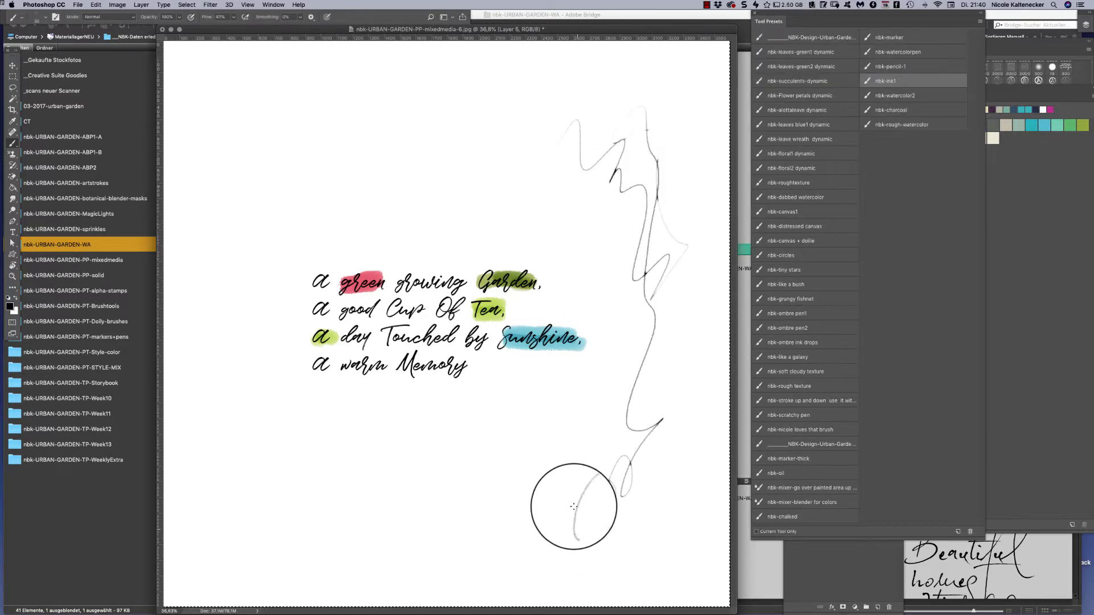
pyautogui.moveTo(332, 467); pyautogui.dragTo(295, 457)
pyautogui.moveTo(506, 471)
pyautogui.mouseDown()
pyautogui.moveTo(542, 498)
pyautogui.moveTo(522, 480)
pyautogui.mouseUp()
pyautogui.moveTo(608, 494); pyautogui.dragTo(656, 401)
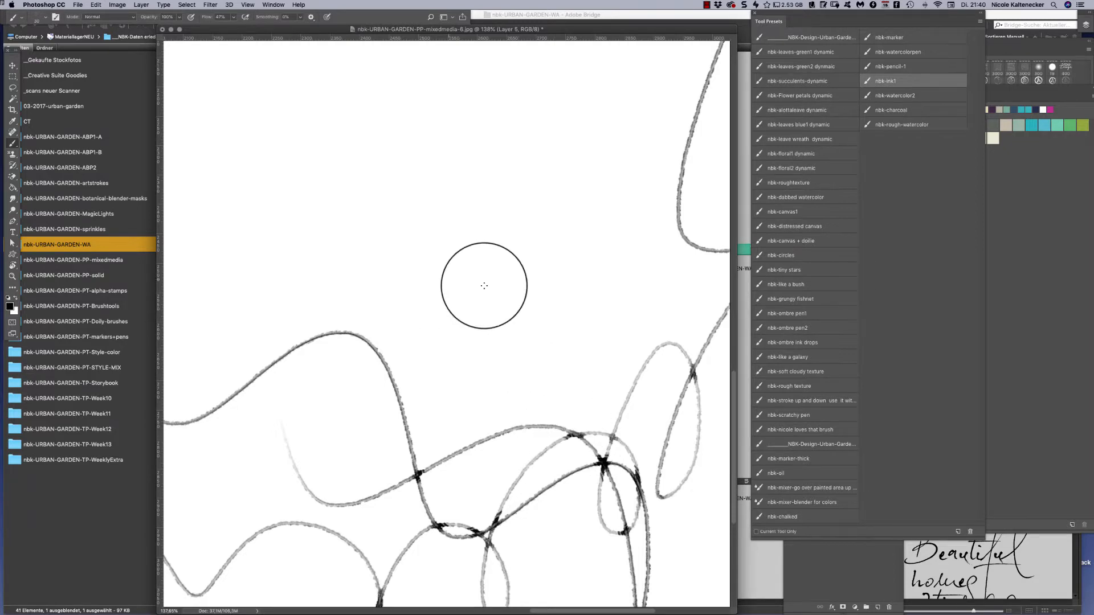
# Scribble a dense black ink spot over the crossing lines at the quote's lower right, and clear the layer
pyautogui.moveTo(653, 318)
pyautogui.mouseDown()
pyautogui.moveTo(644, 386)
pyautogui.moveTo(654, 349)
pyautogui.moveTo(606, 323)
pyautogui.moveTo(640, 350)
pyautogui.moveTo(640, 442)
pyautogui.moveTo(652, 341)
pyautogui.moveTo(620, 405)
pyautogui.moveTo(629, 365)
pyautogui.mouseUp()
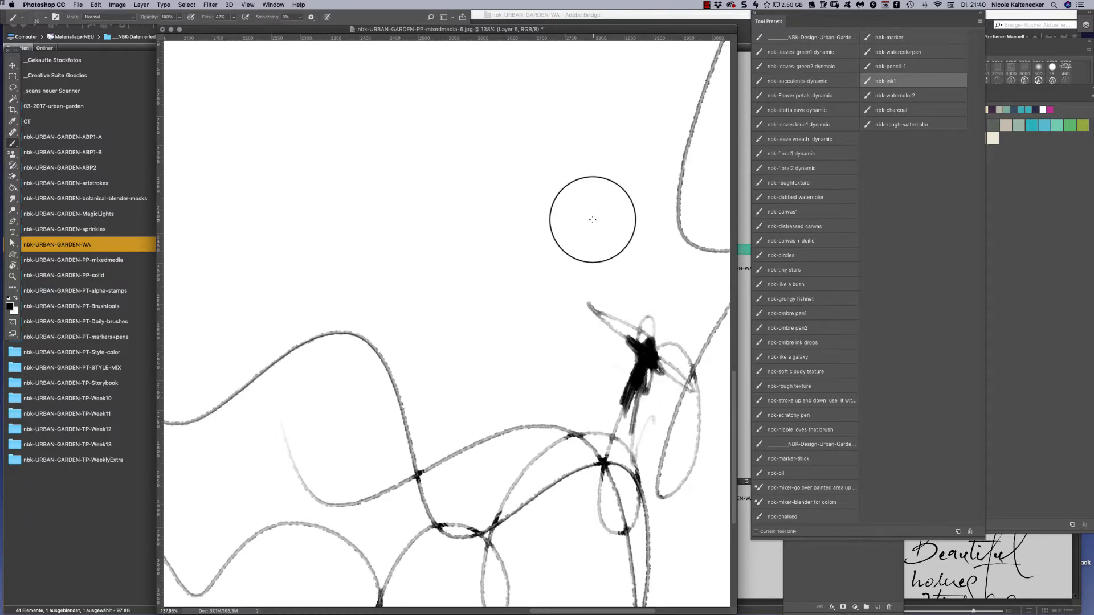
pyautogui.press('super+0')
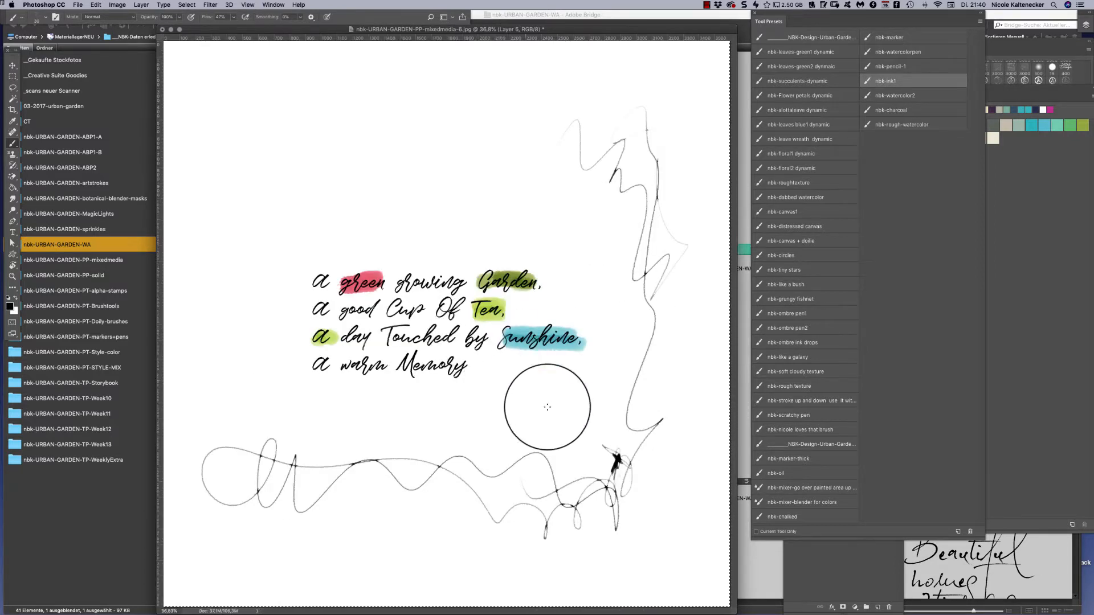
pyautogui.moveTo(547, 403)
pyautogui.mouseDown()
pyautogui.moveTo(605, 446)
pyautogui.moveTo(633, 387)
pyautogui.mouseUp()
pyautogui.press('Delete')
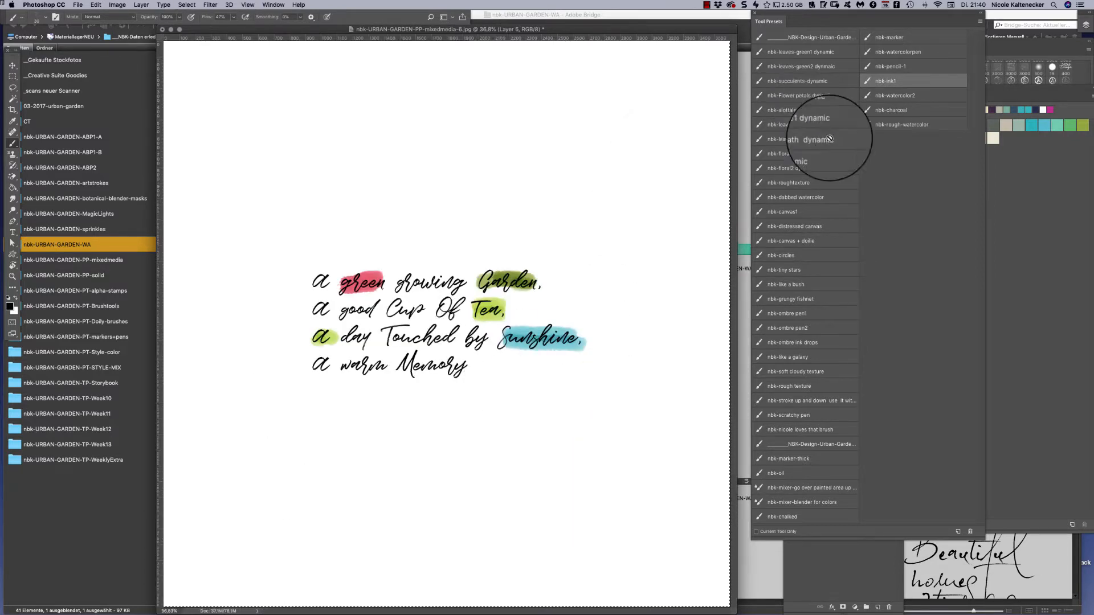
# Using the nbk-watercolor2 preset, paint overlapping black, turquoise and lime green strokes to the right of and below the quote
pyautogui.click(916, 95)
pyautogui.moveTo(591, 151)
pyautogui.mouseDown()
pyautogui.moveTo(618, 202)
pyautogui.moveTo(647, 308)
pyautogui.moveTo(645, 424)
pyautogui.moveTo(621, 393)
pyautogui.moveTo(624, 542)
pyautogui.moveTo(527, 506)
pyautogui.moveTo(543, 493)
pyautogui.moveTo(444, 455)
pyautogui.moveTo(306, 475)
pyautogui.moveTo(240, 450)
pyautogui.moveTo(355, 472)
pyautogui.moveTo(458, 446)
pyautogui.moveTo(516, 506)
pyautogui.moveTo(544, 484)
pyautogui.mouseUp()
pyautogui.click(1028, 127)
pyautogui.click(1028, 127)
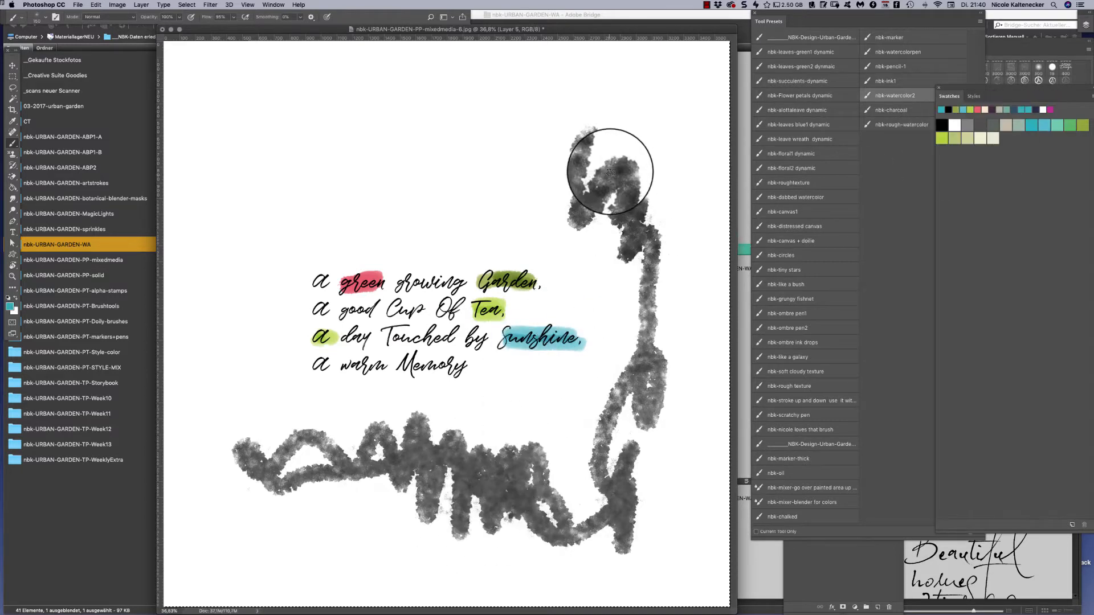
pyautogui.moveTo(627, 171)
pyautogui.mouseDown()
pyautogui.moveTo(581, 210)
pyautogui.moveTo(618, 210)
pyautogui.moveTo(629, 259)
pyautogui.moveTo(564, 505)
pyautogui.moveTo(618, 503)
pyautogui.moveTo(635, 439)
pyautogui.moveTo(640, 476)
pyautogui.moveTo(616, 518)
pyautogui.moveTo(637, 540)
pyautogui.moveTo(488, 452)
pyautogui.moveTo(281, 463)
pyautogui.moveTo(268, 501)
pyautogui.moveTo(240, 458)
pyautogui.mouseUp()
pyautogui.click(942, 137)
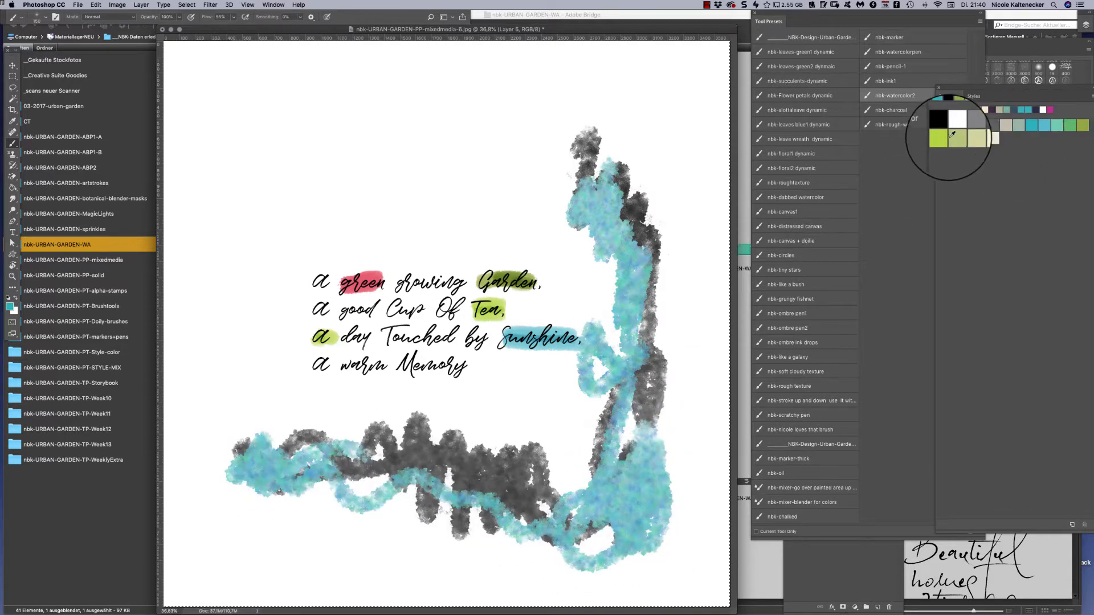
pyautogui.moveTo(535, 433)
pyautogui.mouseDown()
pyautogui.moveTo(543, 483)
pyautogui.moveTo(562, 497)
pyautogui.moveTo(594, 451)
pyautogui.moveTo(629, 519)
pyautogui.moveTo(584, 540)
pyautogui.moveTo(598, 552)
pyautogui.moveTo(518, 548)
pyautogui.moveTo(293, 470)
pyautogui.moveTo(215, 487)
pyautogui.moveTo(338, 482)
pyautogui.moveTo(393, 462)
pyautogui.moveTo(524, 525)
pyautogui.moveTo(592, 512)
pyautogui.moveTo(704, 450)
pyautogui.moveTo(671, 421)
pyautogui.moveTo(676, 243)
pyautogui.moveTo(643, 276)
pyautogui.moveTo(656, 257)
pyautogui.mouseUp()
# Using the nbk-charcoal preset, paint lime green strokes above the quote, clearing the layer once before repainting them
pyautogui.click(910, 110)
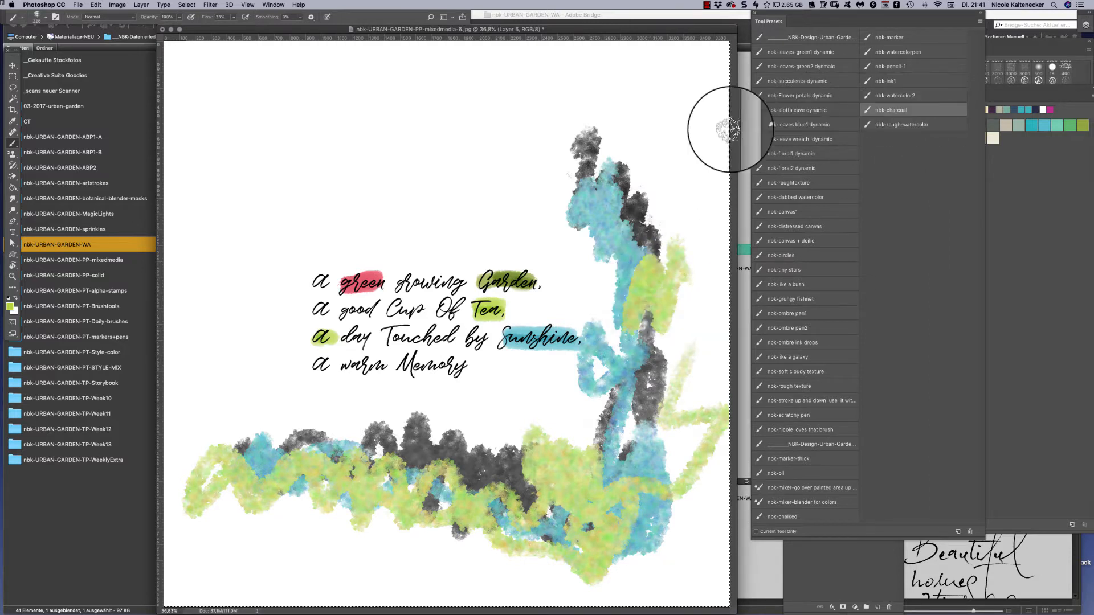
pyautogui.moveTo(465, 125)
pyautogui.mouseDown()
pyautogui.moveTo(538, 162)
pyautogui.moveTo(564, 128)
pyautogui.moveTo(601, 153)
pyautogui.moveTo(384, 163)
pyautogui.moveTo(359, 143)
pyautogui.moveTo(613, 127)
pyautogui.moveTo(514, 188)
pyautogui.moveTo(588, 108)
pyautogui.moveTo(607, 175)
pyautogui.moveTo(622, 169)
pyautogui.moveTo(643, 106)
pyautogui.mouseUp()
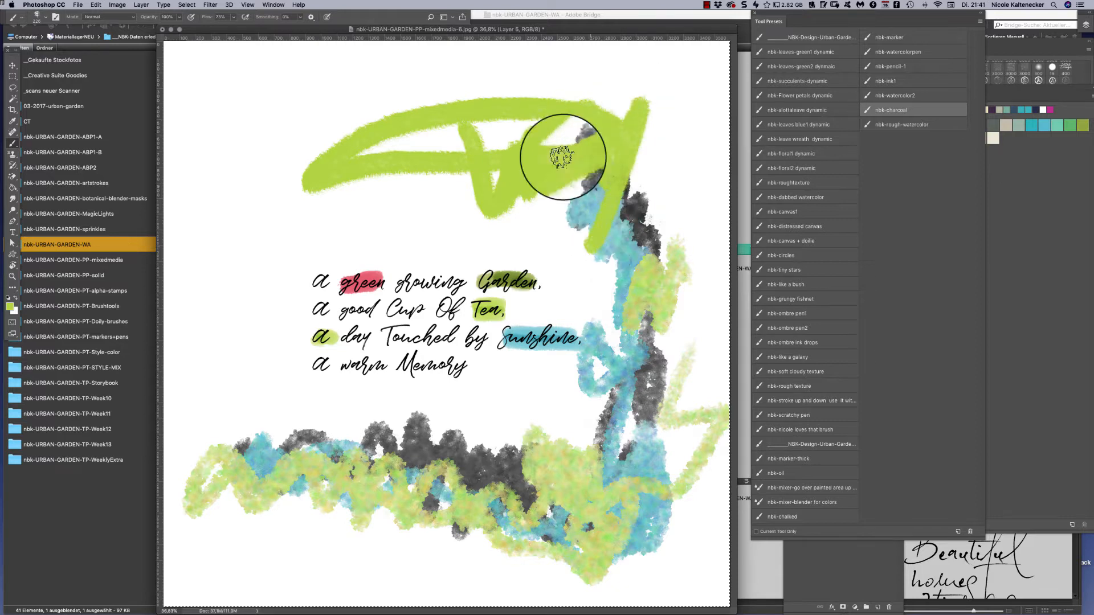
pyautogui.press('BackSpace')
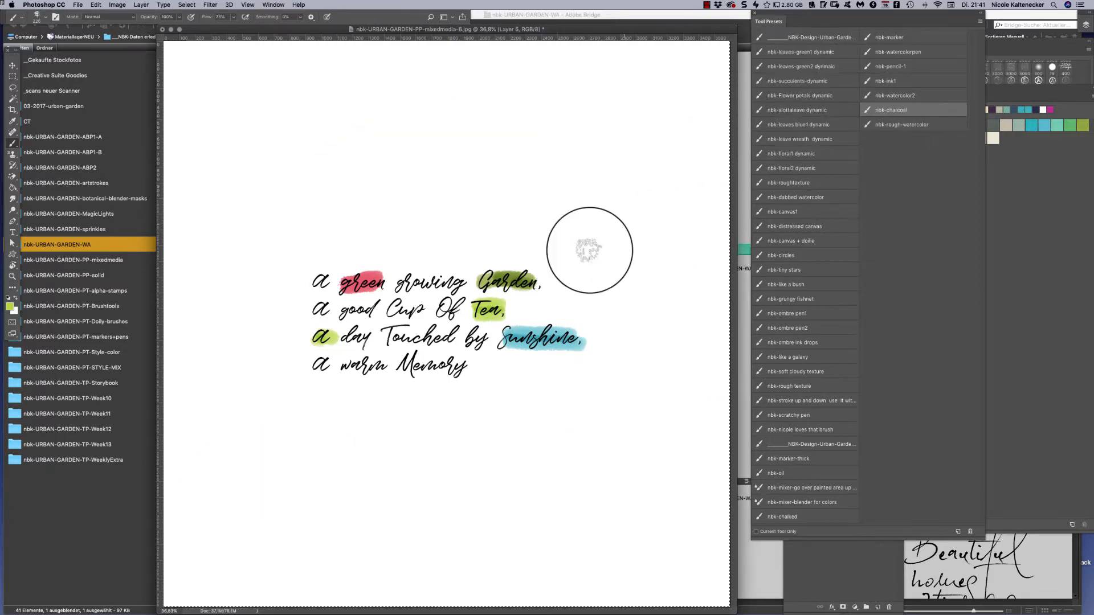
pyautogui.moveTo(292, 153)
pyautogui.mouseDown()
pyautogui.moveTo(349, 188)
pyautogui.moveTo(639, 175)
pyautogui.moveTo(422, 148)
pyautogui.moveTo(303, 171)
pyautogui.moveTo(566, 149)
pyautogui.moveTo(652, 199)
pyautogui.moveTo(617, 224)
pyautogui.moveTo(677, 117)
pyautogui.moveTo(627, 464)
pyautogui.moveTo(650, 407)
pyautogui.moveTo(628, 164)
pyautogui.moveTo(484, 180)
pyautogui.mouseUp()
# Clear the charcoal strokes and use nbk-rough-watercolor to paint faint lime green strokes overlaid with turquoise below the quote
pyautogui.click(921, 126)
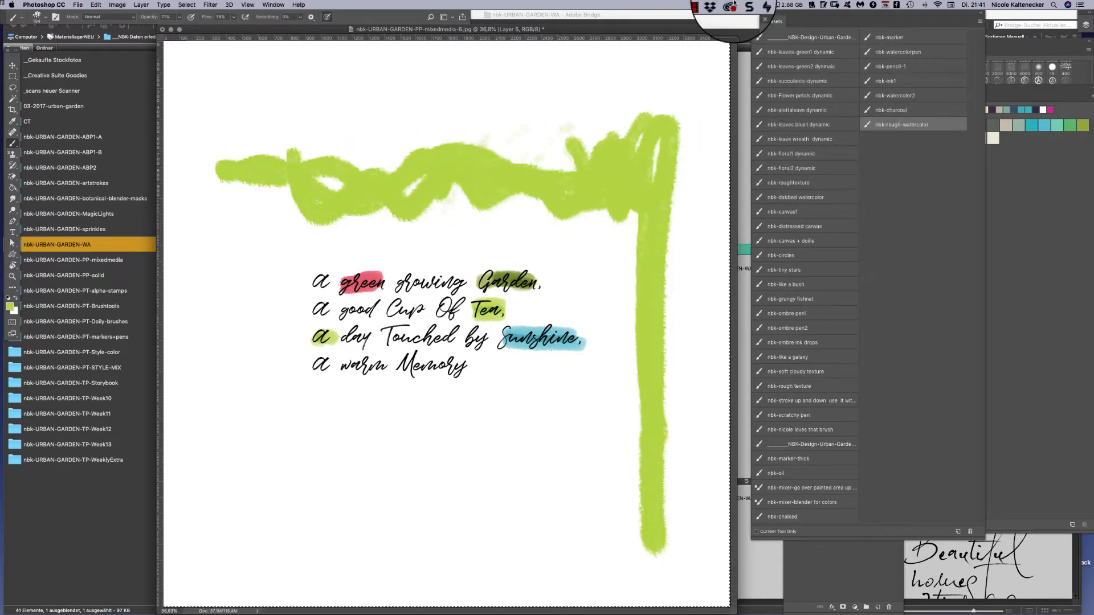
pyautogui.press('super+a')
pyautogui.press('BackSpace')
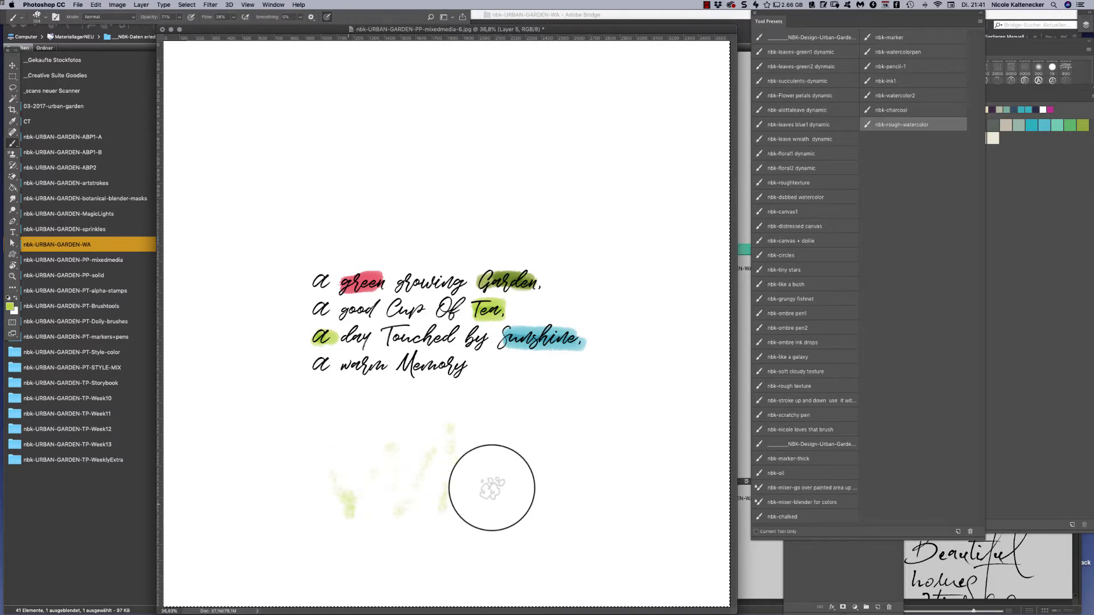
pyautogui.click(1031, 125)
pyautogui.moveTo(402, 478)
pyautogui.mouseDown()
pyautogui.moveTo(448, 483)
pyautogui.moveTo(492, 459)
pyautogui.moveTo(488, 491)
pyautogui.moveTo(547, 434)
pyautogui.mouseUp()
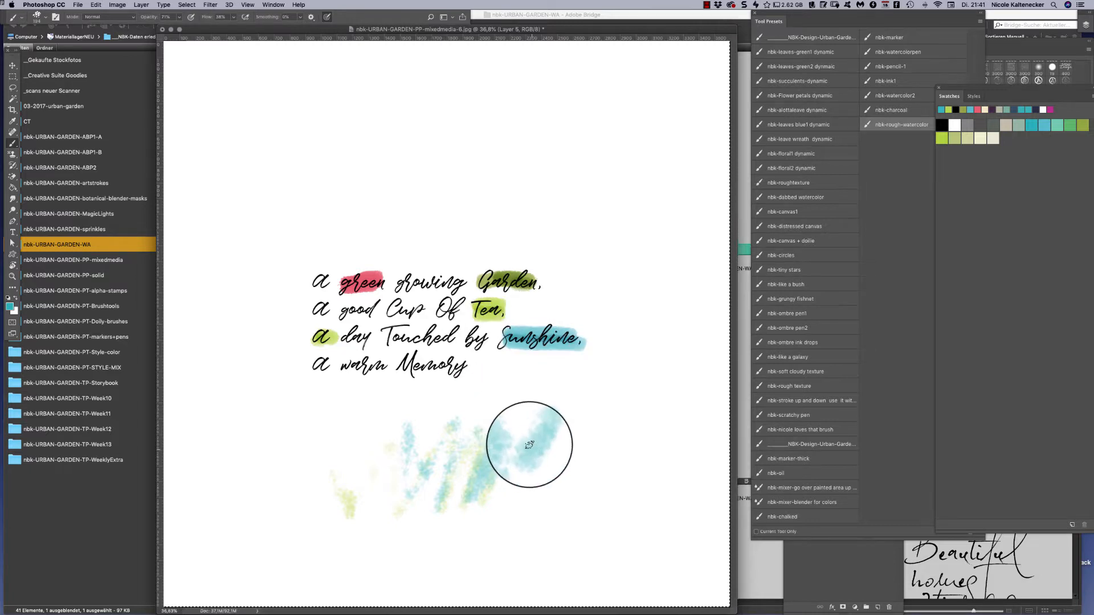
# Switch to Adobe Bridge and look through the markers+pens and Style-color folders, including the brush preview image and the colour swatch file
pyautogui.click(743, 504)
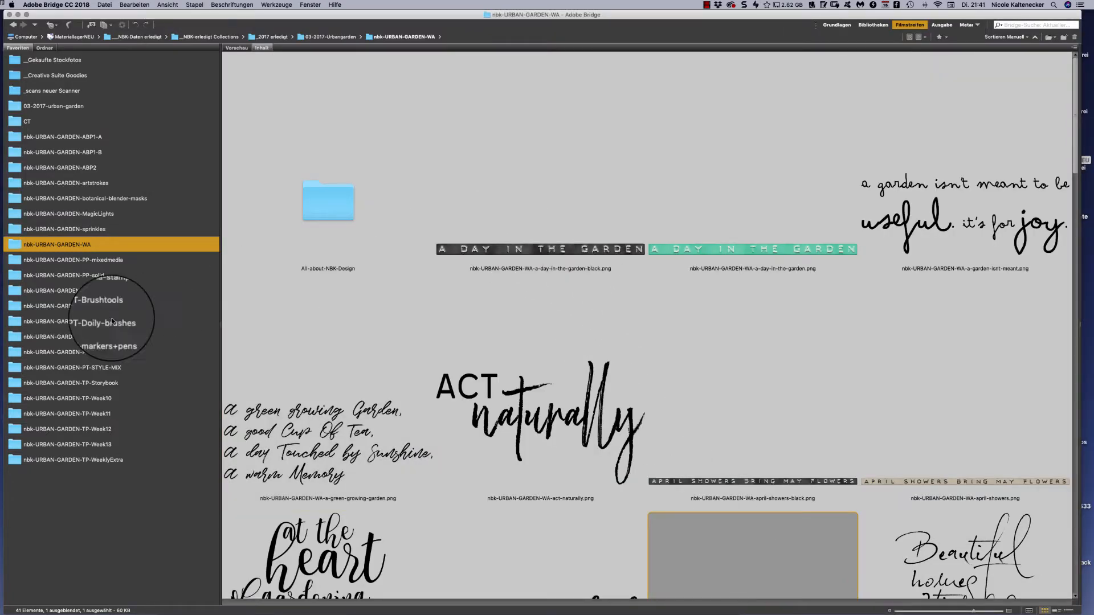
pyautogui.click(119, 338)
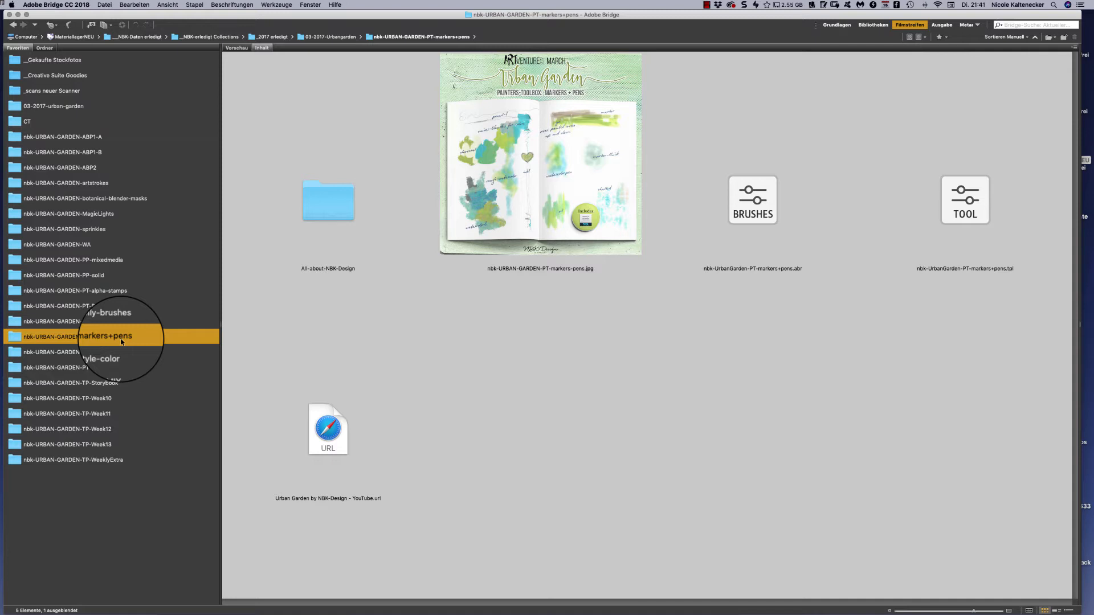
pyautogui.click(461, 200)
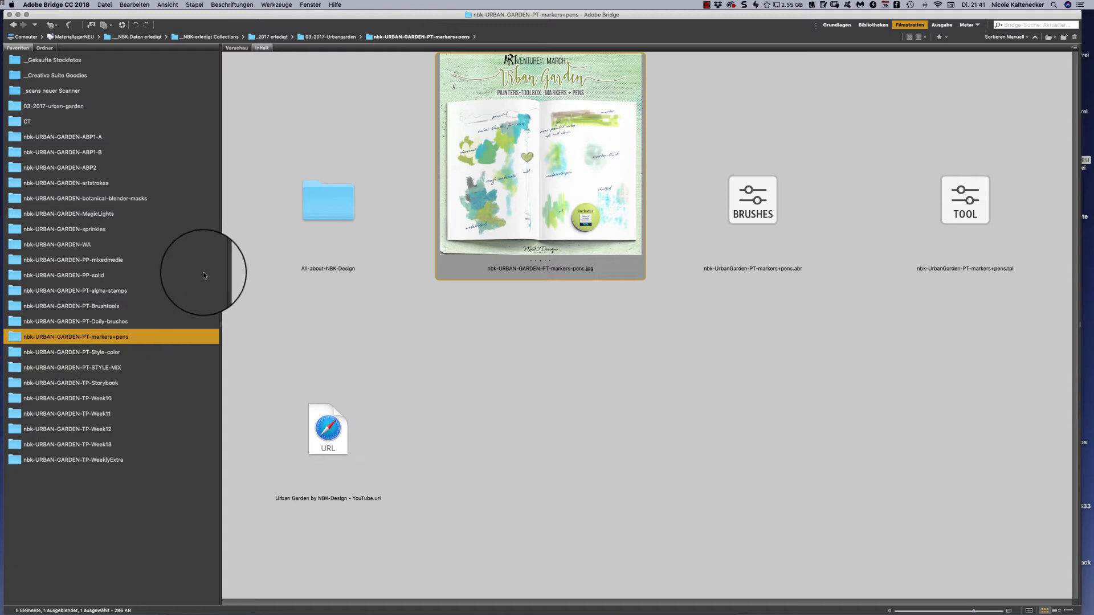
pyautogui.click(132, 352)
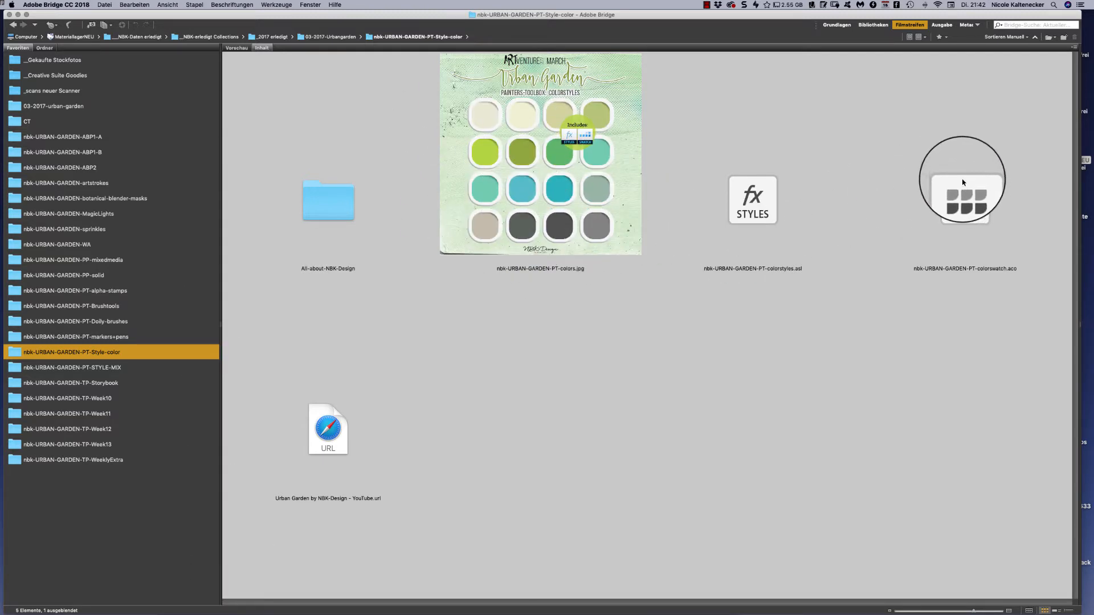
pyautogui.click(966, 197)
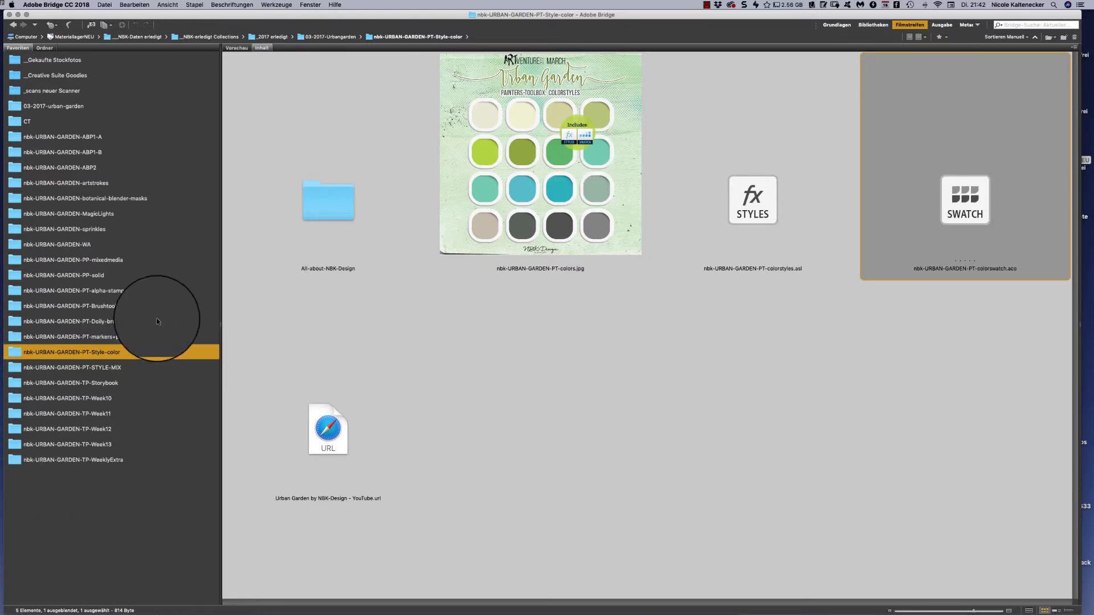
# Load the nbk-URBAN-GARDEN-PT-STYLE-MIX.asl styles file from the STYLE-MIX folder into Photoshop
pyautogui.click(120, 369)
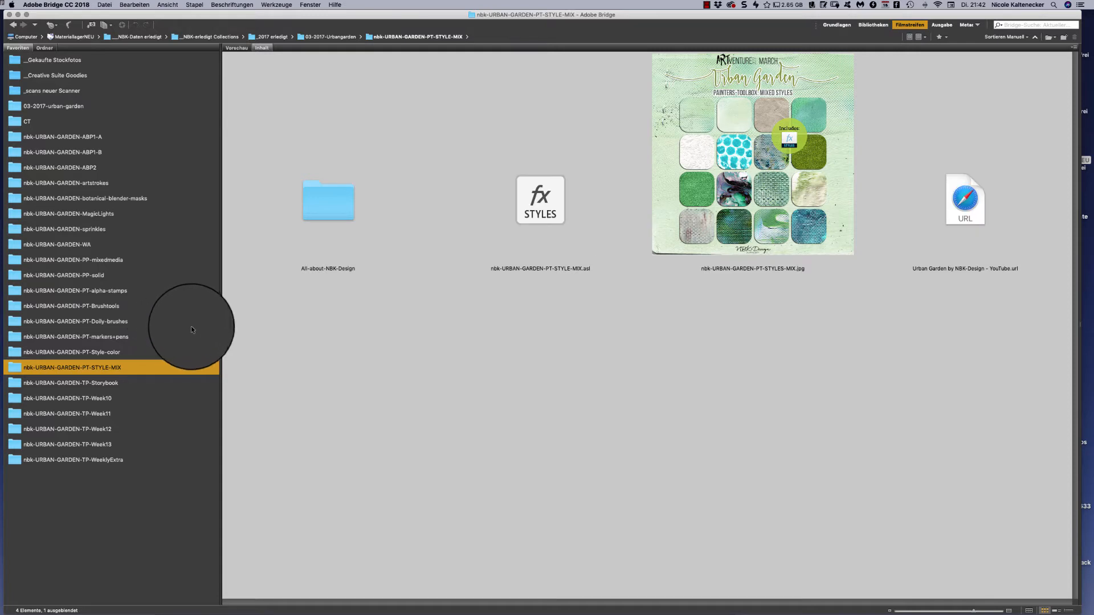
pyautogui.click(557, 209)
pyautogui.doubleClick(557, 209)
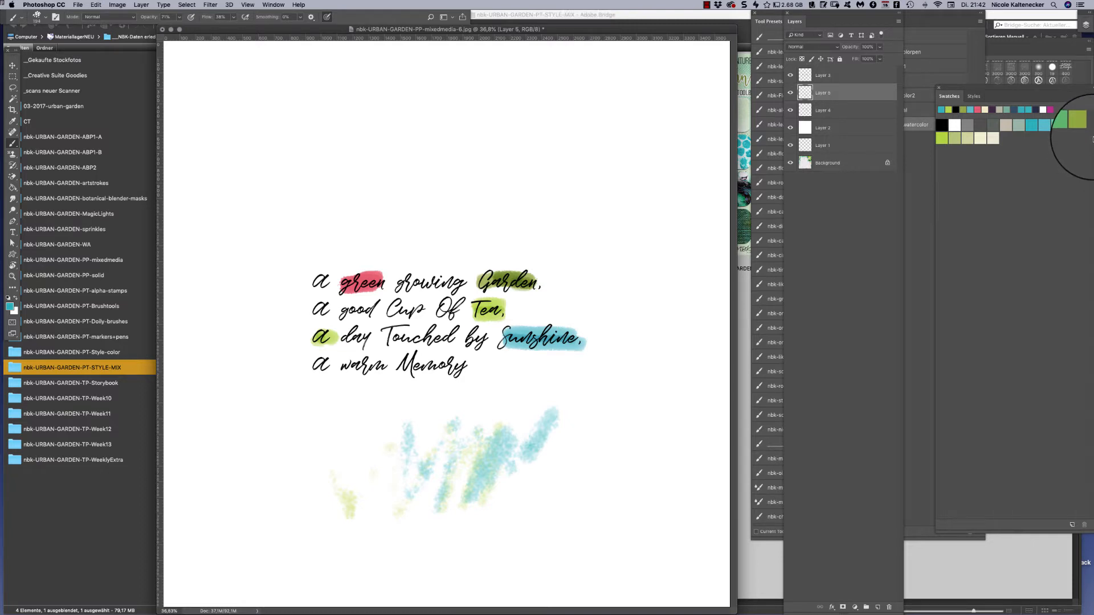
# Delete the sample stroke, highlight and quote layers, keeping only Layer 1 and the background
pyautogui.press('Delete')
pyautogui.press('Delete')
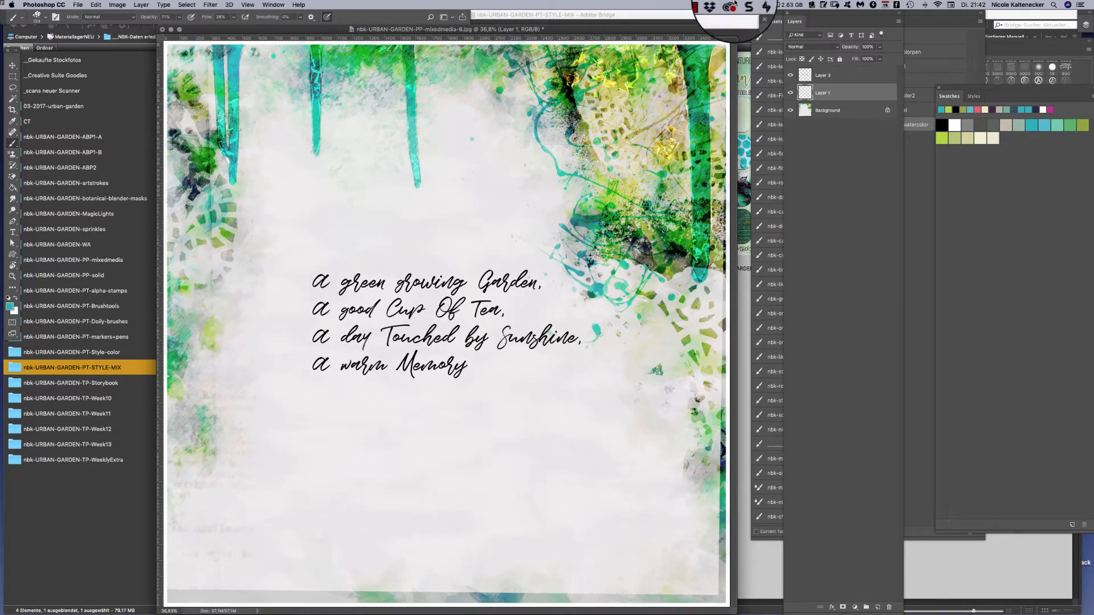
pyautogui.click(827, 68)
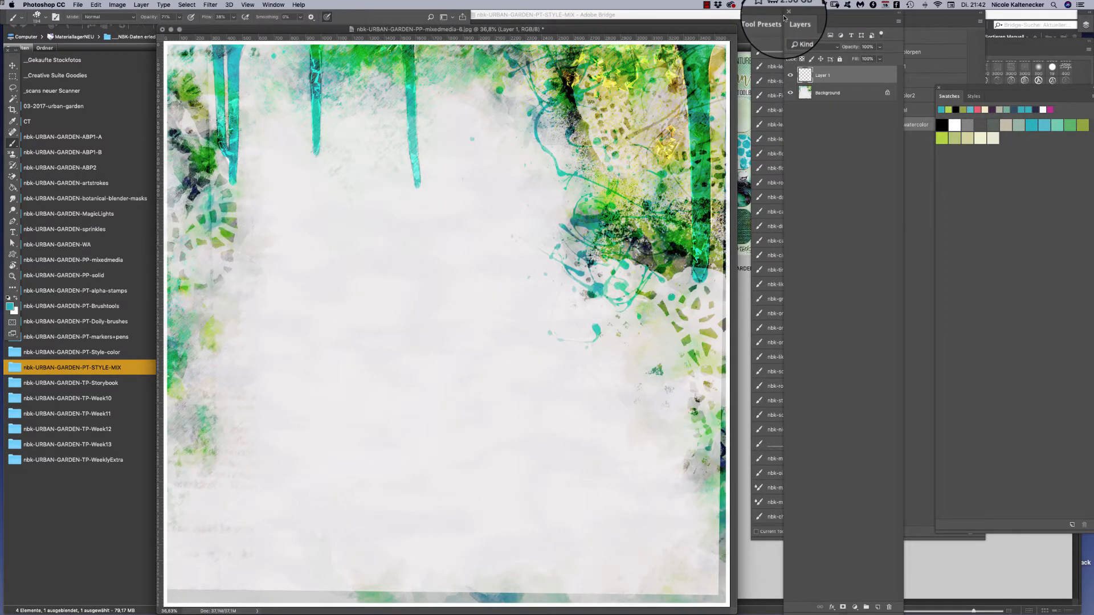
# Fill Layer 1 with white and add a new empty layer above it
pyautogui.press('super+BackSpace')
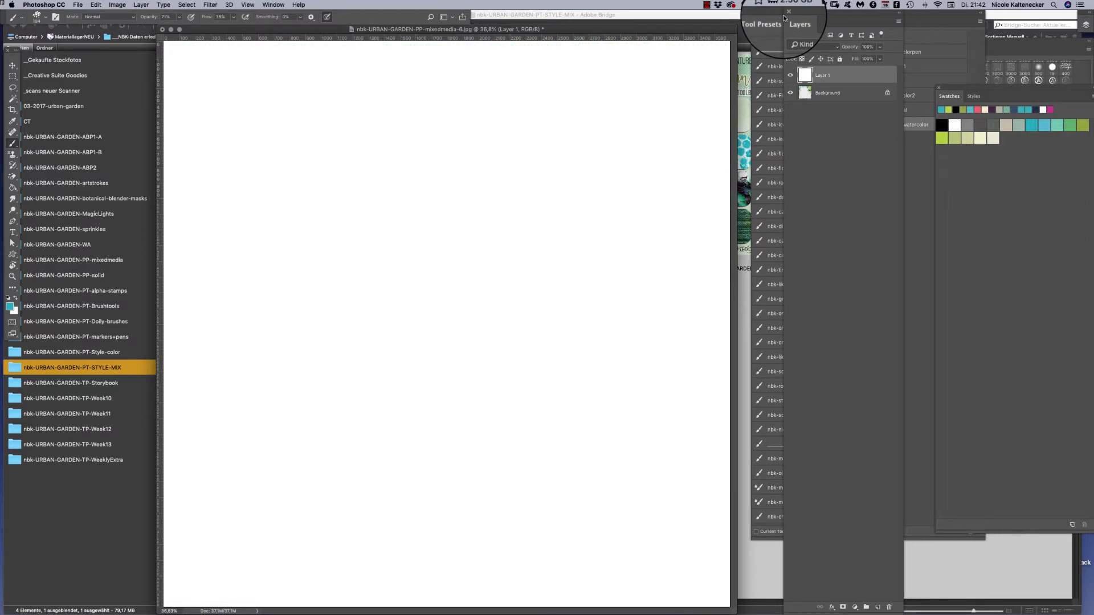
pyautogui.press('super+shift+n')
pyautogui.press('Return')
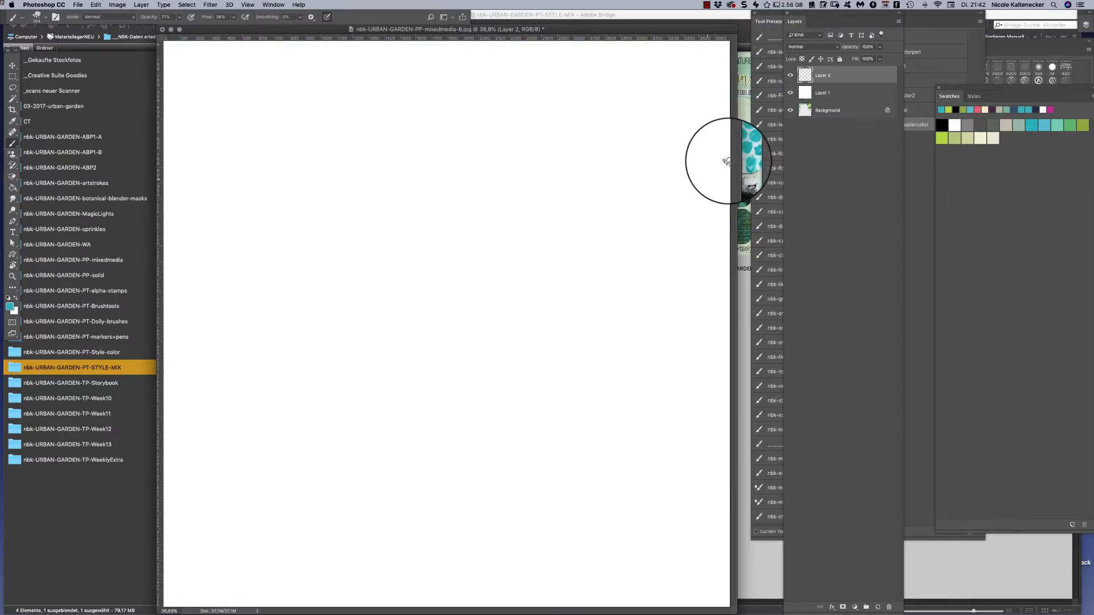
# Show the loaded layer styles and paint scattered turquoise leaves on the new layer with the nbk-leaves blue1 dynamic preset
pyautogui.click(985, 97)
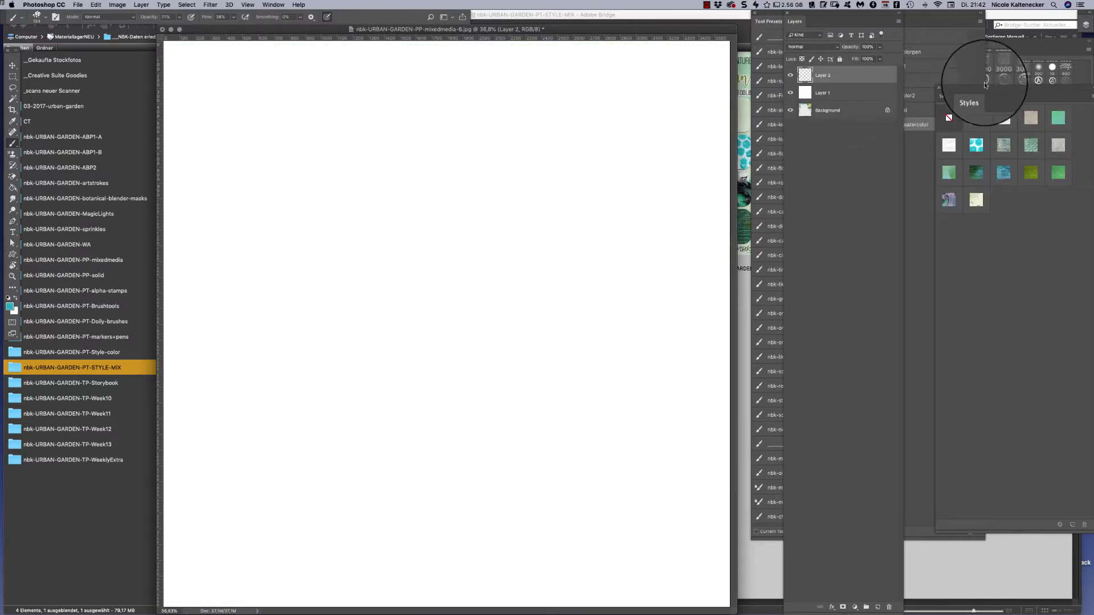
pyautogui.click(768, 21)
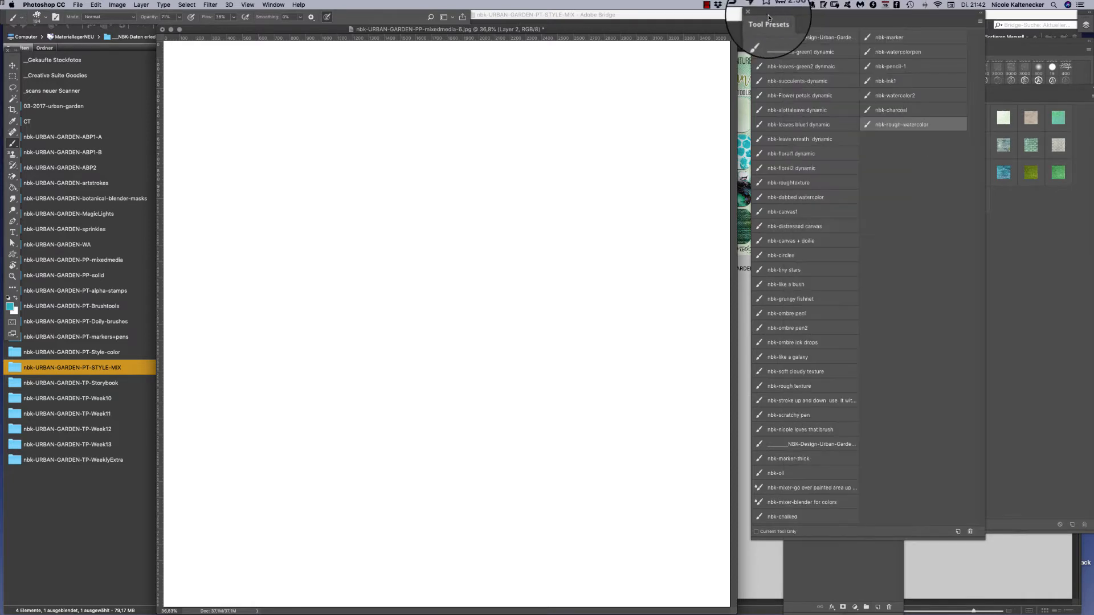
pyautogui.click(795, 124)
pyautogui.moveTo(446, 405)
pyautogui.mouseDown()
pyautogui.moveTo(416, 303)
pyautogui.moveTo(494, 344)
pyautogui.moveTo(459, 209)
pyautogui.moveTo(550, 226)
pyautogui.moveTo(553, 389)
pyautogui.moveTo(576, 456)
pyautogui.mouseUp()
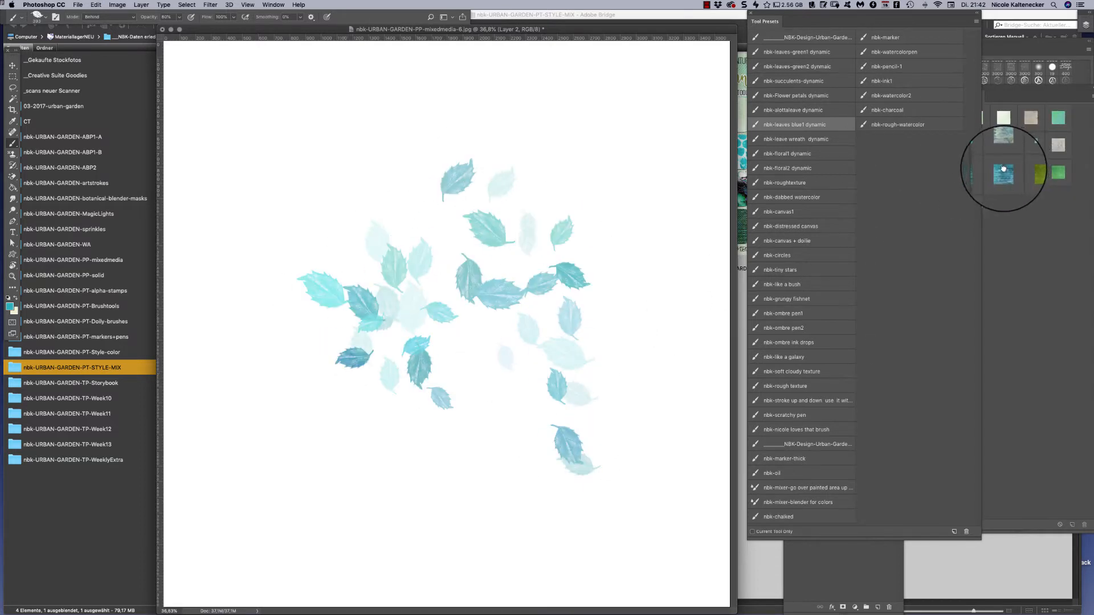
# Try different mixed styles on the leaves layer: blue texture, olive green, teal pattern, and finally turquoise dots
pyautogui.click(1004, 170)
pyautogui.click(1027, 177)
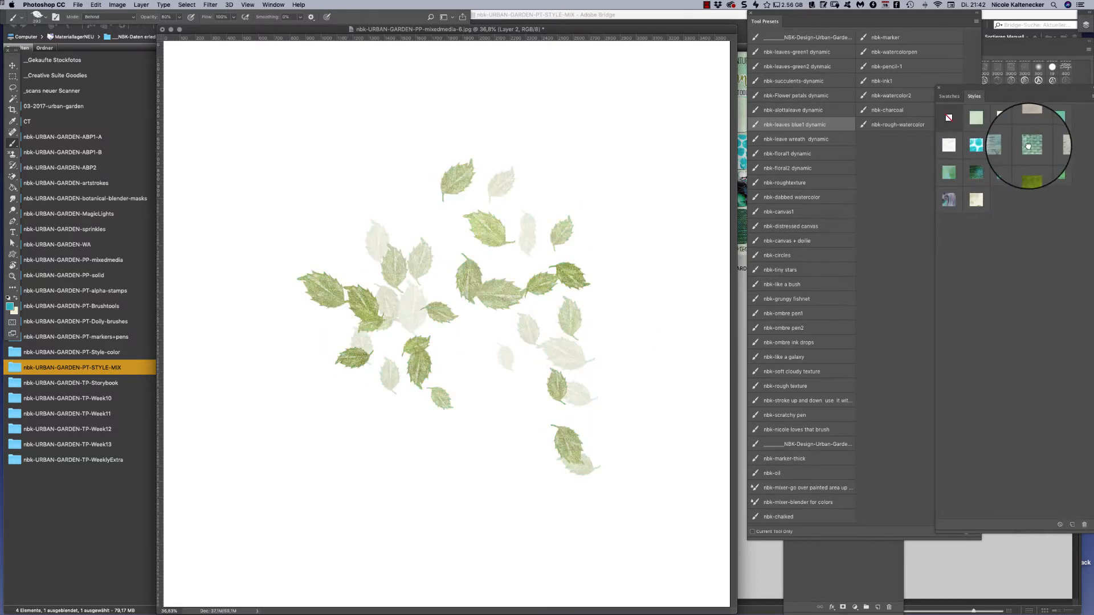
pyautogui.click(1028, 146)
pyautogui.click(972, 147)
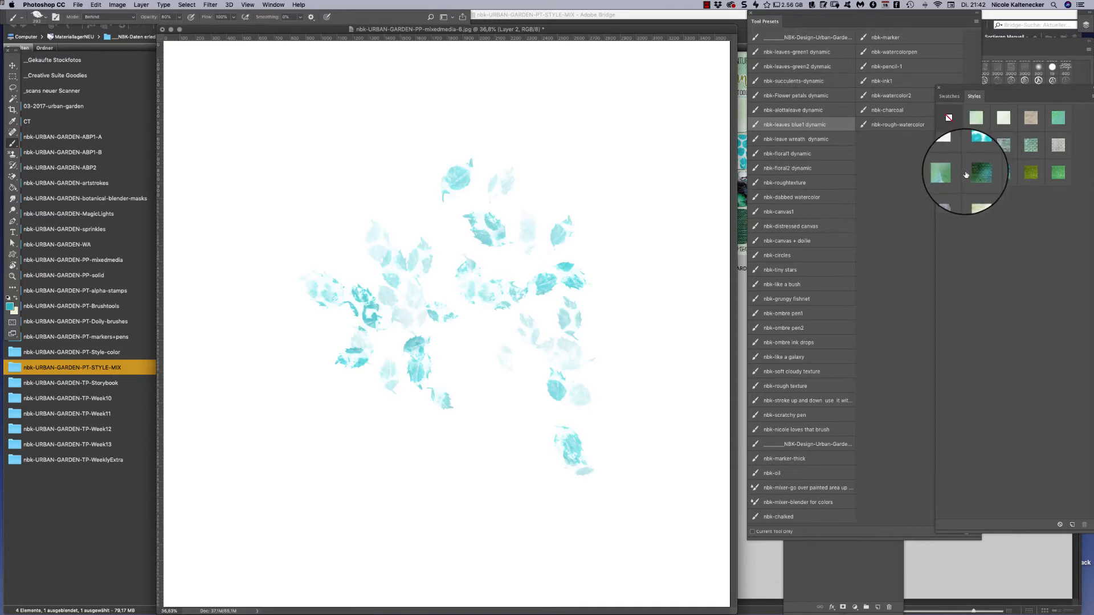
# Add a new layer, paint it with the nbk-grungy fishnet preset and apply the marbled purple-green style
pyautogui.press('super+shift+n')
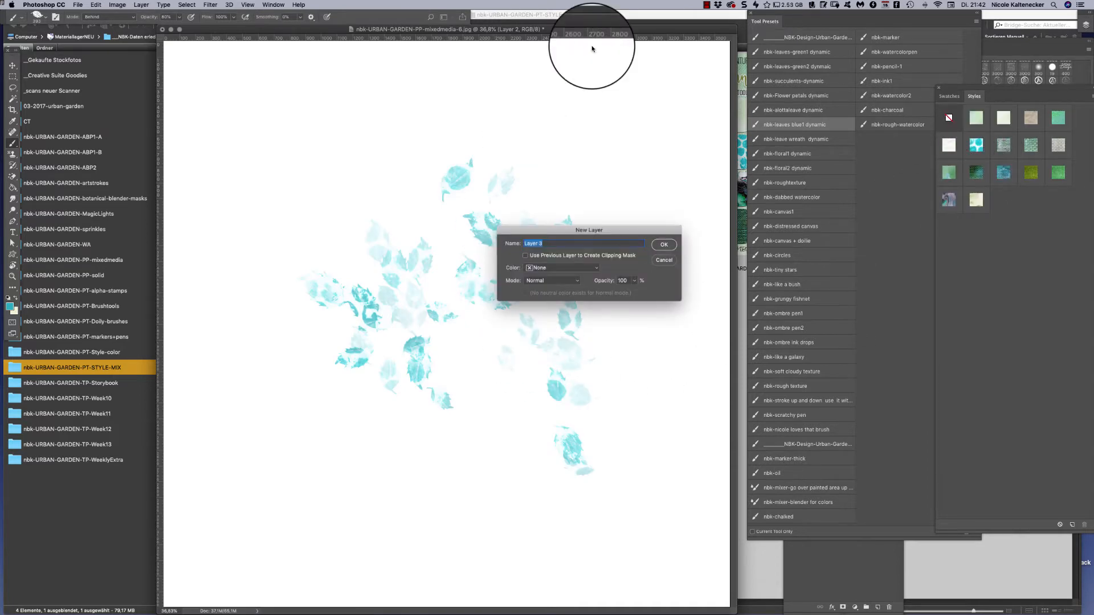
pyautogui.press('Return')
pyautogui.click(789, 298)
pyautogui.moveTo(508, 214)
pyautogui.mouseDown()
pyautogui.moveTo(558, 230)
pyautogui.moveTo(612, 199)
pyautogui.moveTo(590, 212)
pyautogui.moveTo(565, 194)
pyautogui.moveTo(560, 275)
pyautogui.moveTo(612, 306)
pyautogui.moveTo(644, 242)
pyautogui.moveTo(666, 105)
pyautogui.moveTo(682, 188)
pyautogui.moveTo(665, 312)
pyautogui.moveTo(618, 408)
pyautogui.moveTo(313, 308)
pyautogui.moveTo(297, 325)
pyautogui.moveTo(326, 412)
pyautogui.moveTo(592, 237)
pyautogui.mouseUp()
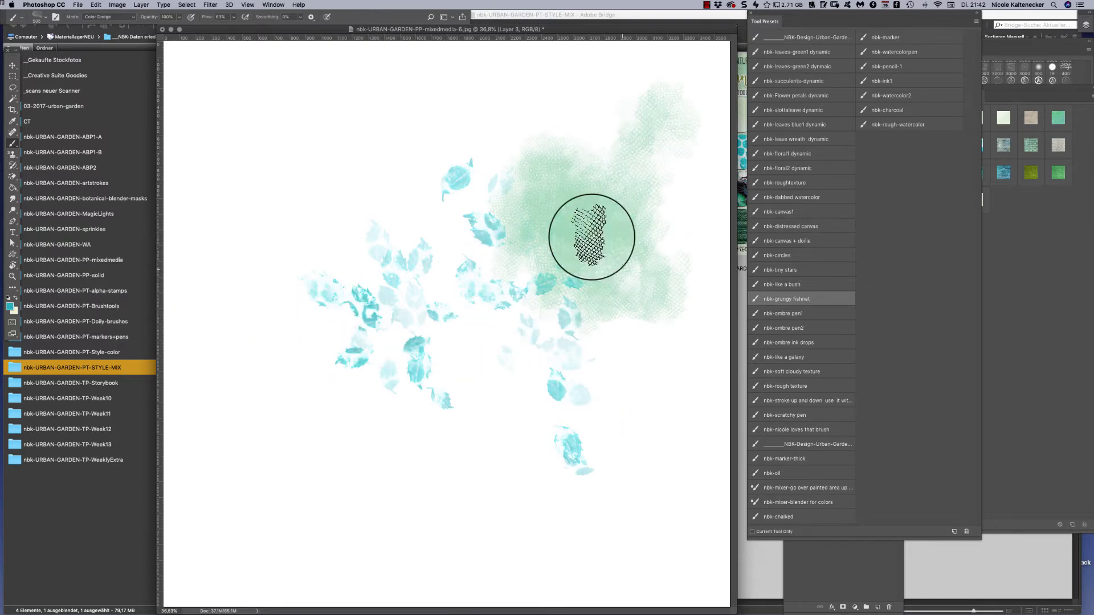
pyautogui.click(1004, 171)
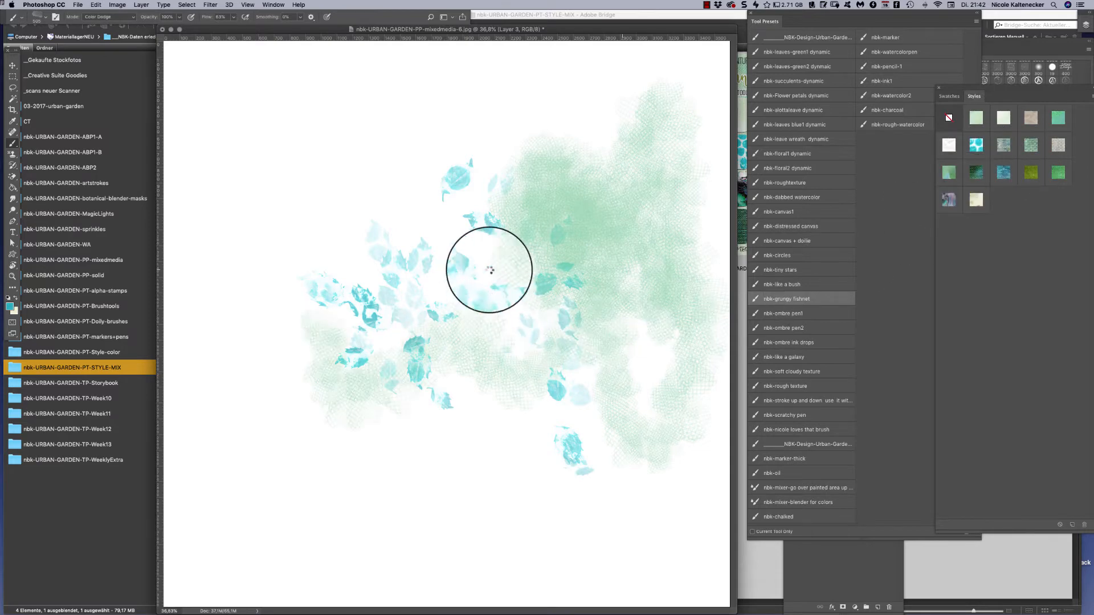
pyautogui.click(949, 201)
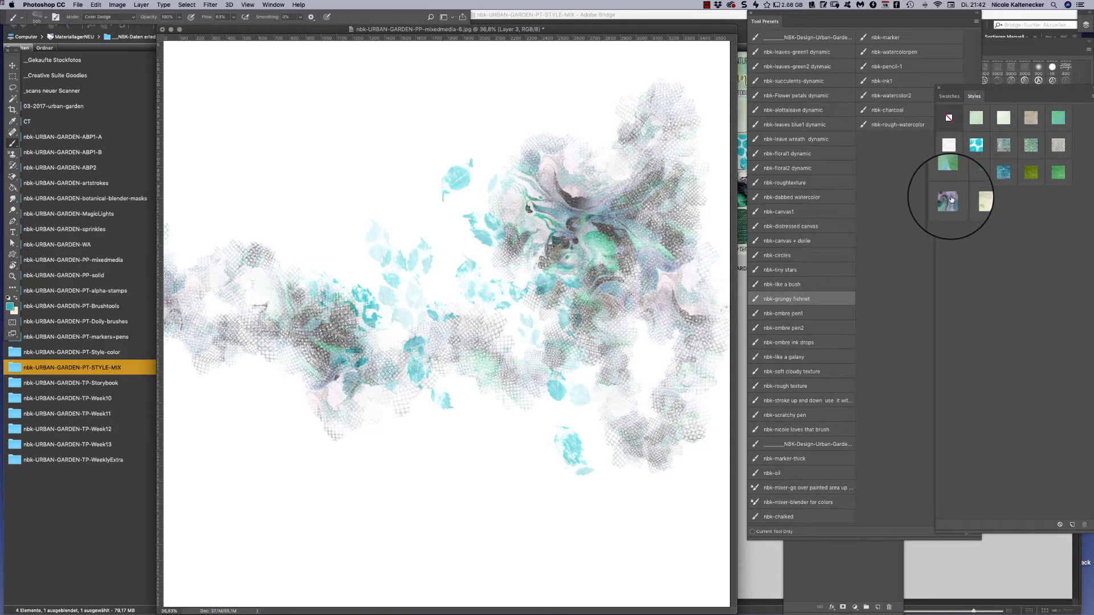
# Add another layer with the dark green-blue woven style and paint a large patch with nbk-canvas + doilie, clearing the first attempt
pyautogui.press('super+shift+n')
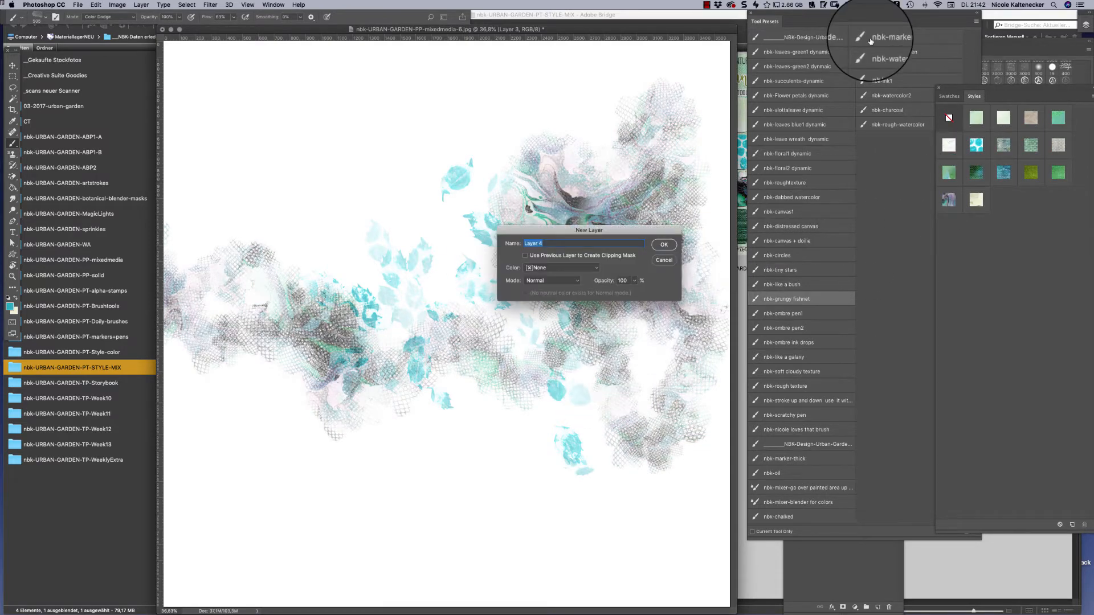
pyautogui.press('Return')
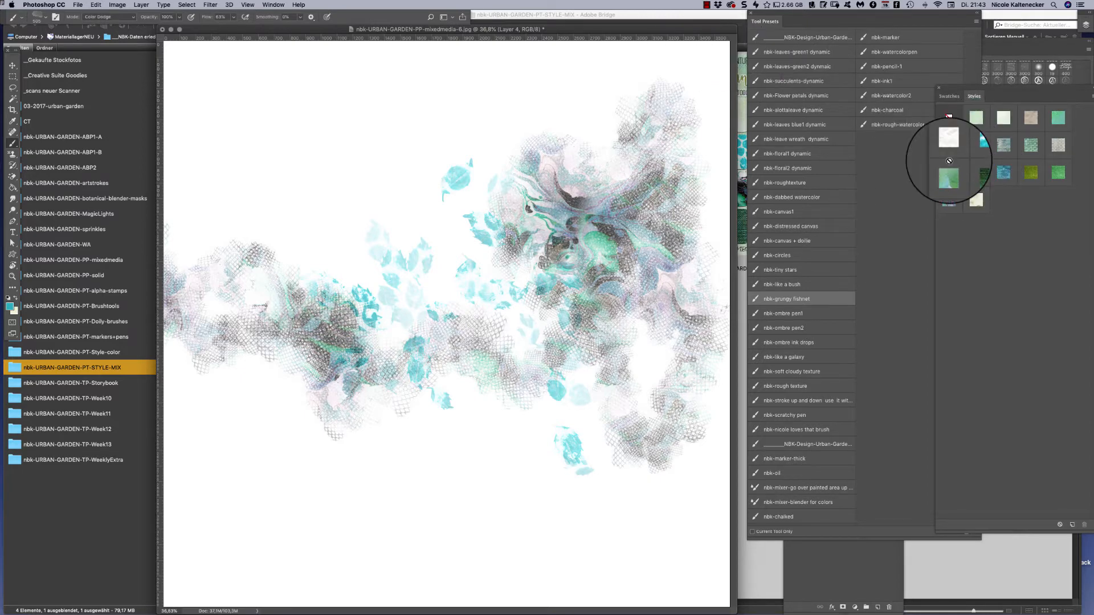
pyautogui.moveTo(457, 269)
pyautogui.mouseDown()
pyautogui.moveTo(420, 249)
pyautogui.moveTo(432, 269)
pyautogui.mouseUp()
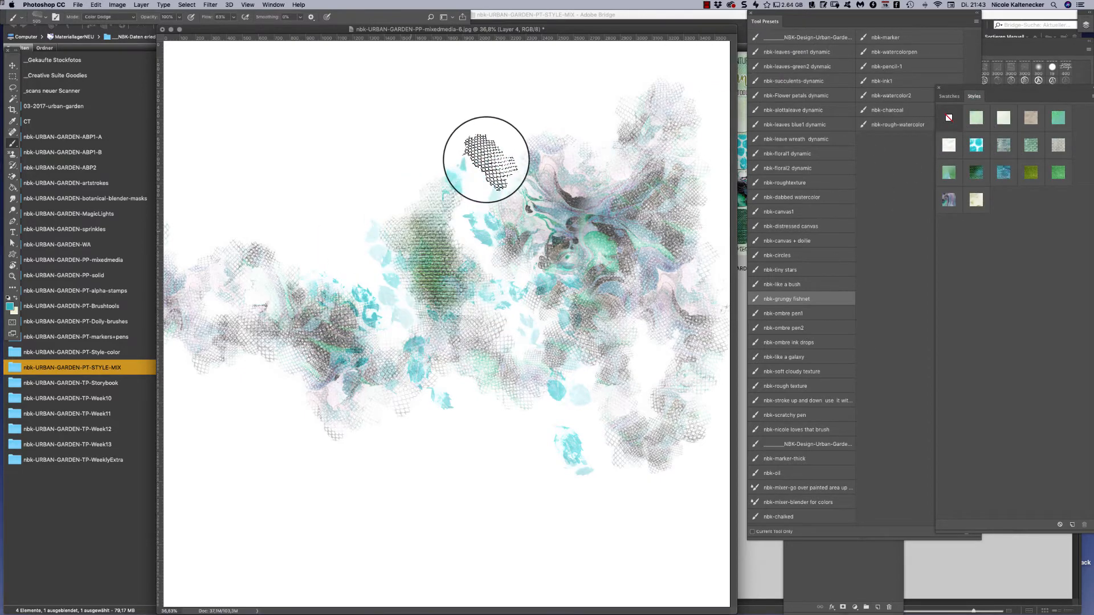
pyautogui.click(778, 257)
pyautogui.click(786, 241)
pyautogui.moveTo(427, 395)
pyautogui.mouseDown()
pyautogui.moveTo(501, 452)
pyautogui.moveTo(626, 480)
pyautogui.moveTo(642, 334)
pyautogui.moveTo(574, 330)
pyautogui.moveTo(591, 315)
pyautogui.moveTo(553, 399)
pyautogui.moveTo(459, 386)
pyautogui.moveTo(298, 391)
pyautogui.moveTo(373, 444)
pyautogui.moveTo(465, 448)
pyautogui.moveTo(520, 434)
pyautogui.moveTo(567, 288)
pyautogui.moveTo(491, 342)
pyautogui.moveTo(424, 356)
pyautogui.moveTo(532, 310)
pyautogui.moveTo(672, 202)
pyautogui.moveTo(660, 325)
pyautogui.moveTo(699, 251)
pyautogui.moveTo(699, 317)
pyautogui.moveTo(691, 251)
pyautogui.moveTo(660, 215)
pyautogui.moveTo(549, 240)
pyautogui.moveTo(512, 210)
pyautogui.mouseUp()
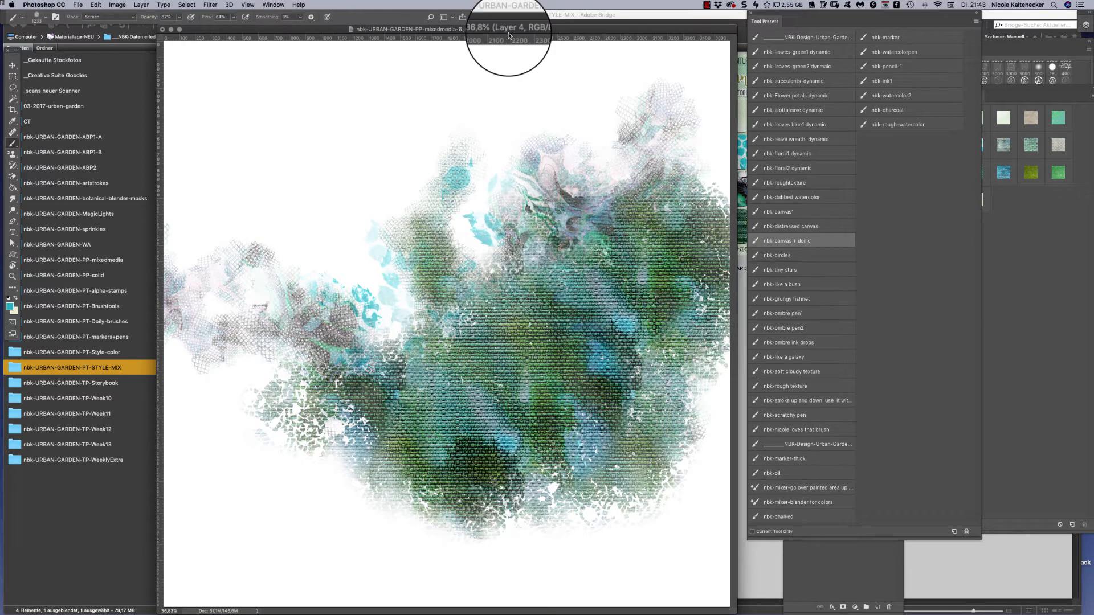
pyautogui.press('super+z')
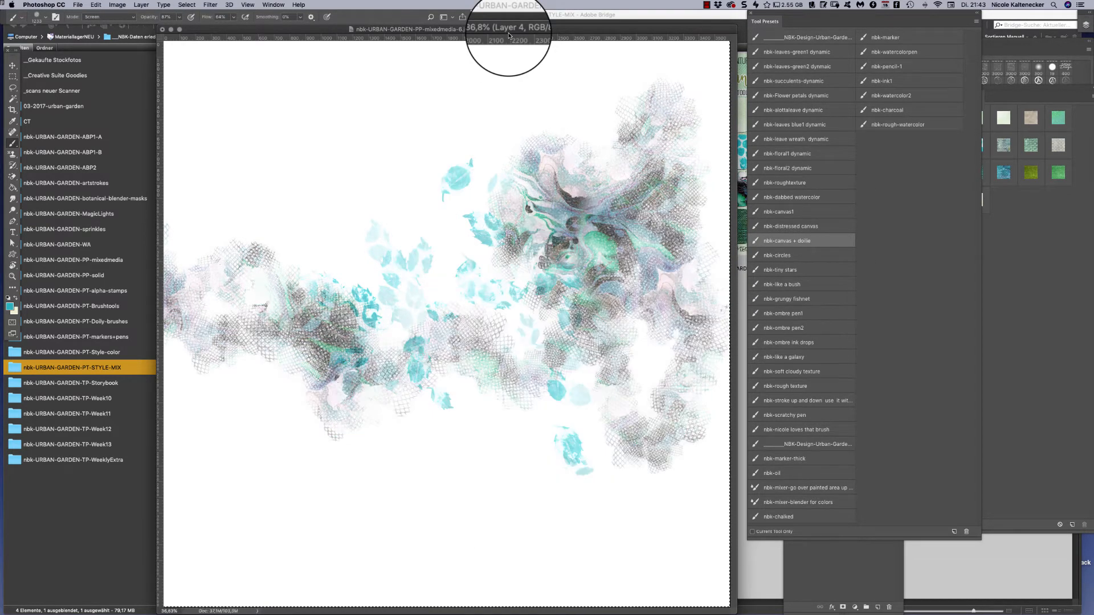
pyautogui.moveTo(365, 250)
pyautogui.mouseDown()
pyautogui.moveTo(395, 305)
pyautogui.moveTo(464, 371)
pyautogui.moveTo(464, 435)
pyautogui.moveTo(406, 363)
pyautogui.moveTo(396, 390)
pyautogui.moveTo(564, 342)
pyautogui.moveTo(476, 215)
pyautogui.moveTo(518, 139)
pyautogui.moveTo(640, 152)
pyautogui.moveTo(576, 390)
pyautogui.moveTo(530, 371)
pyautogui.moveTo(488, 317)
pyautogui.mouseUp()
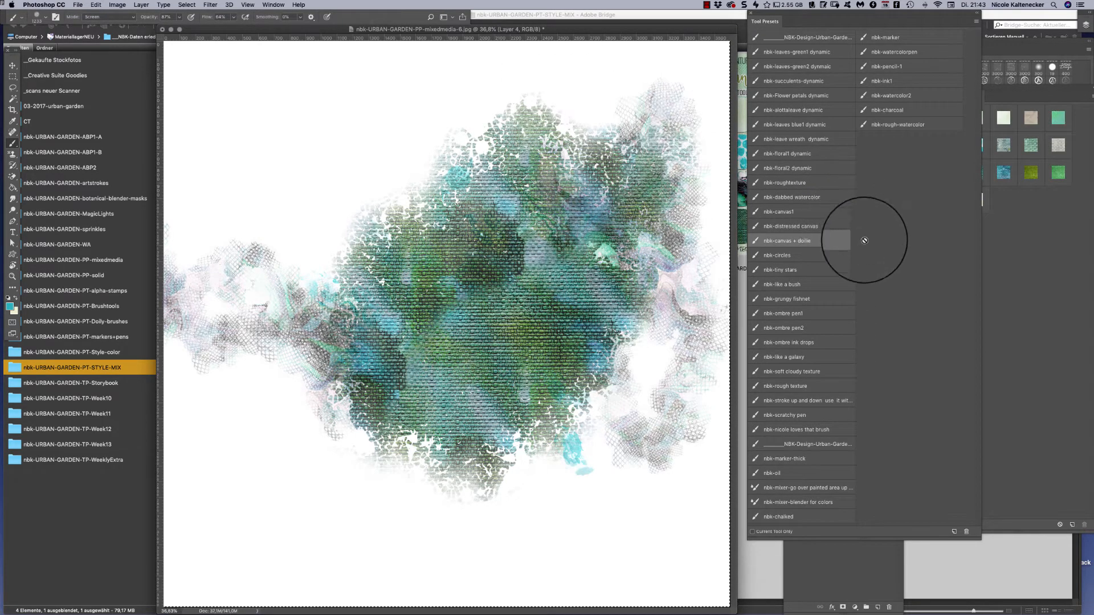
# Try thin black strokes with the nbk-ombre pen1 preset on another new layer and undo them
pyautogui.press('super+shift+n')
pyautogui.press('Return')
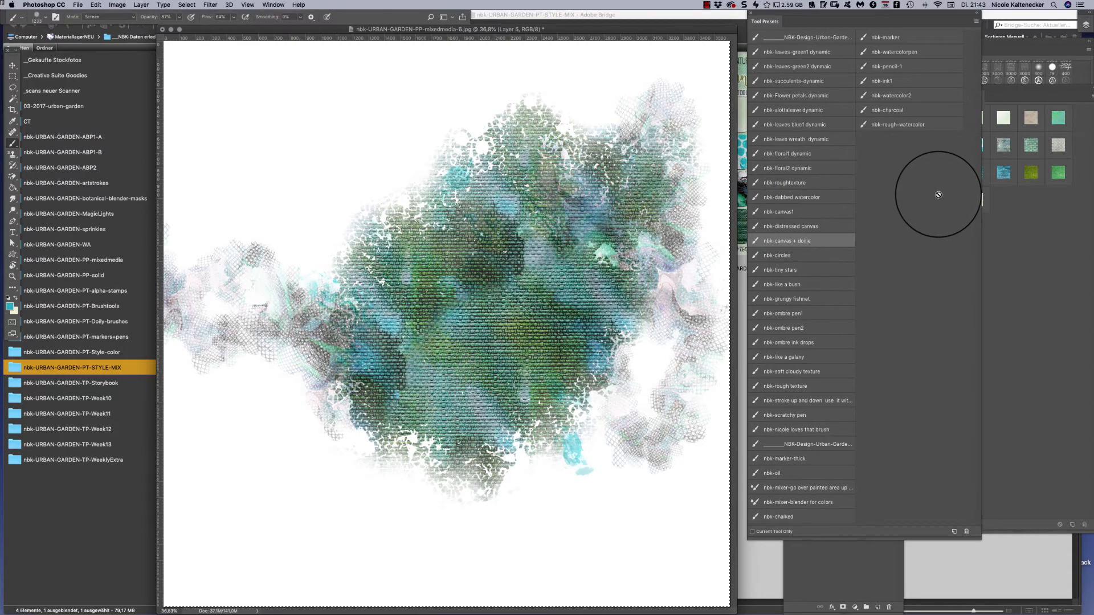
pyautogui.click(785, 313)
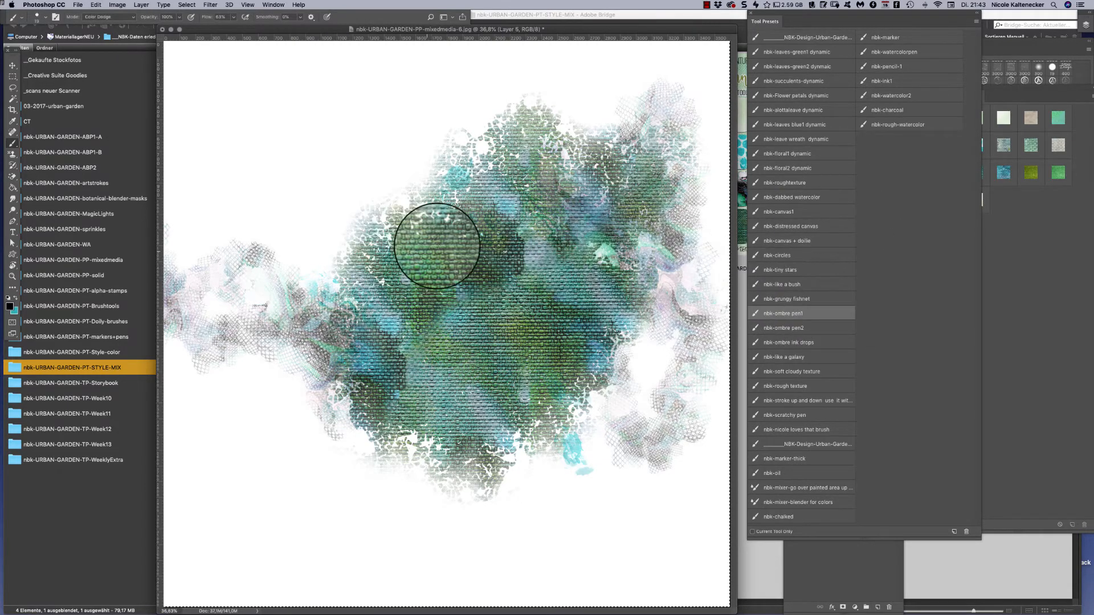
pyautogui.moveTo(568, 313); pyautogui.dragTo(572, 307)
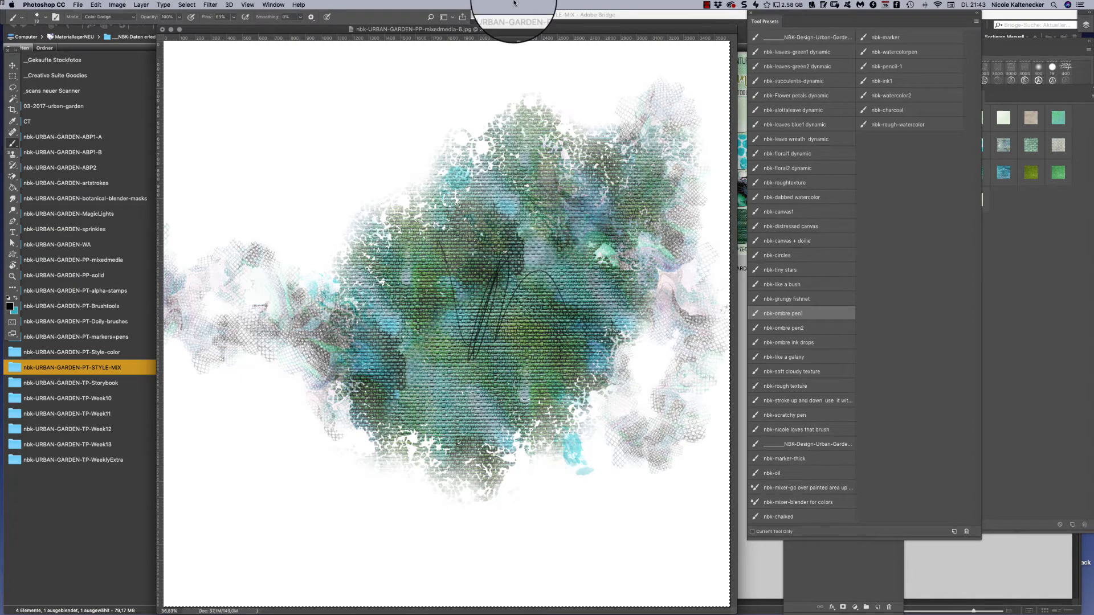
pyautogui.press('super+z')
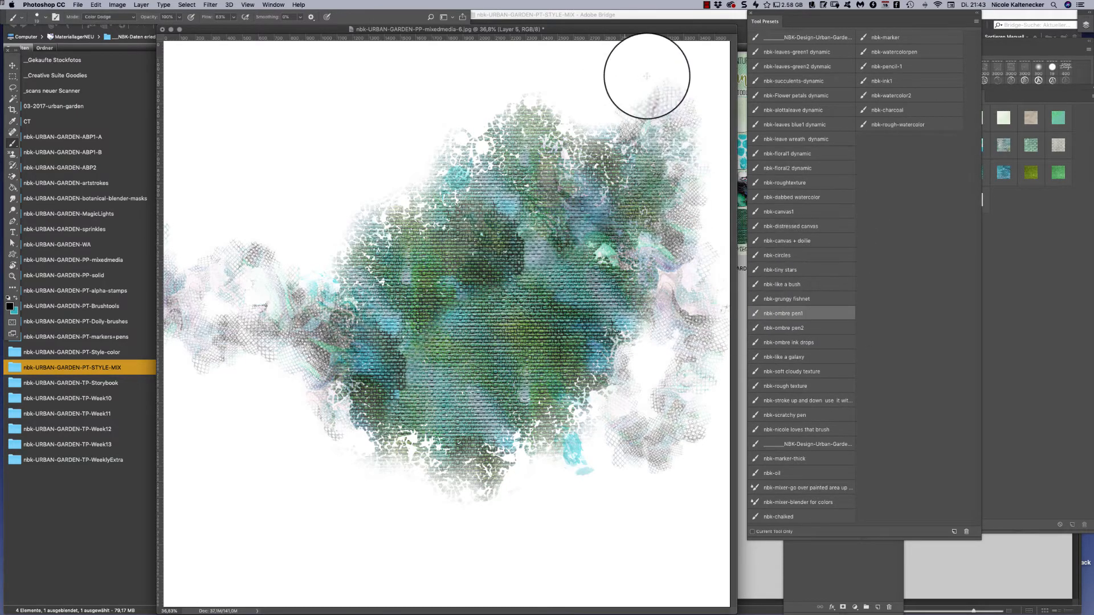
pyautogui.click(1033, 198)
pyautogui.moveTo(974, 107); pyautogui.dragTo(1009, 107)
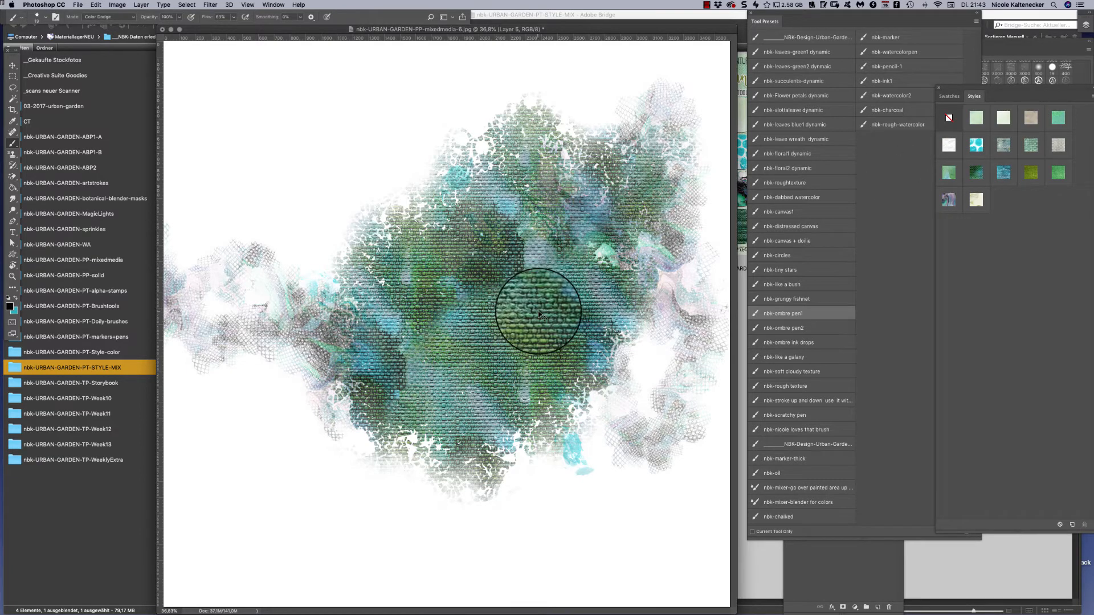
pyautogui.press('super+z')
# Delete the marbled fishnet layer beneath the woven patch, undoing the accidental move of the background
pyautogui.click(12, 66)
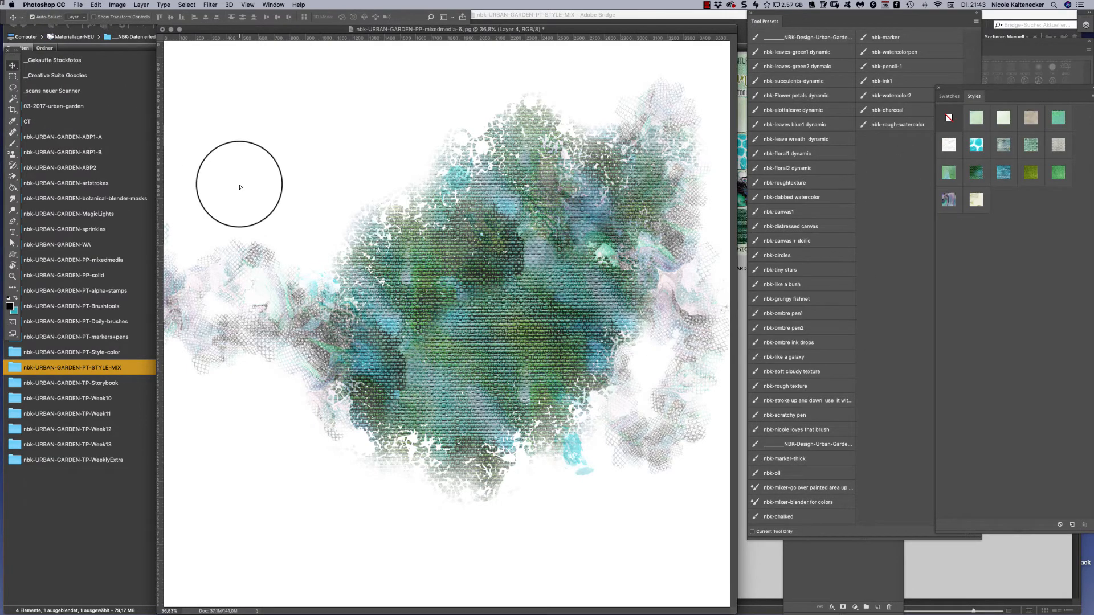
pyautogui.moveTo(240, 186); pyautogui.dragTo(257, 40)
pyautogui.press('super+z')
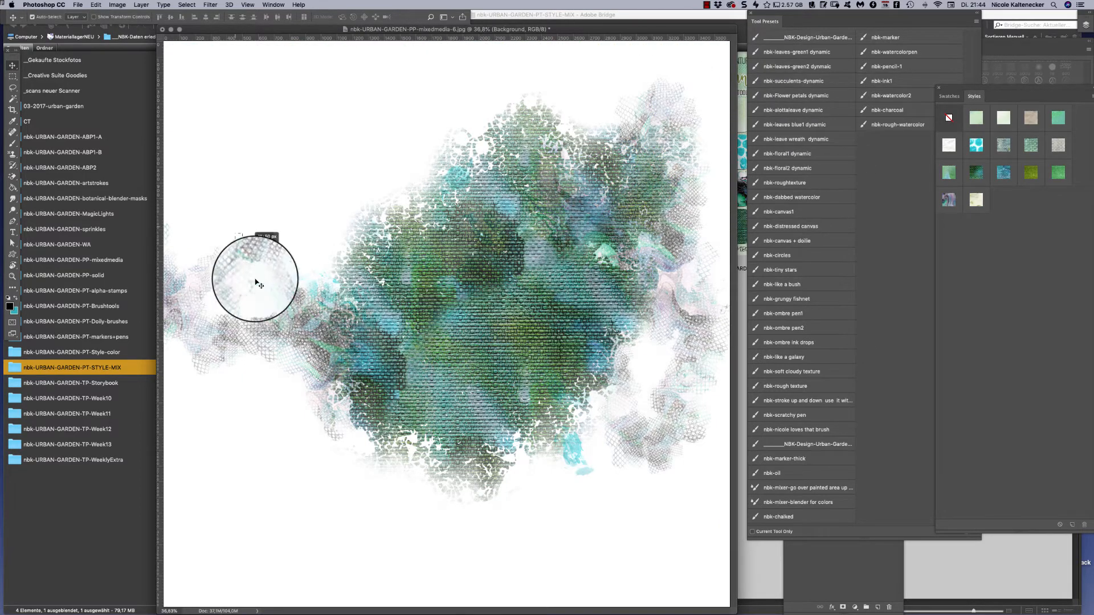
pyautogui.press('super+e')
pyautogui.press('Delete')
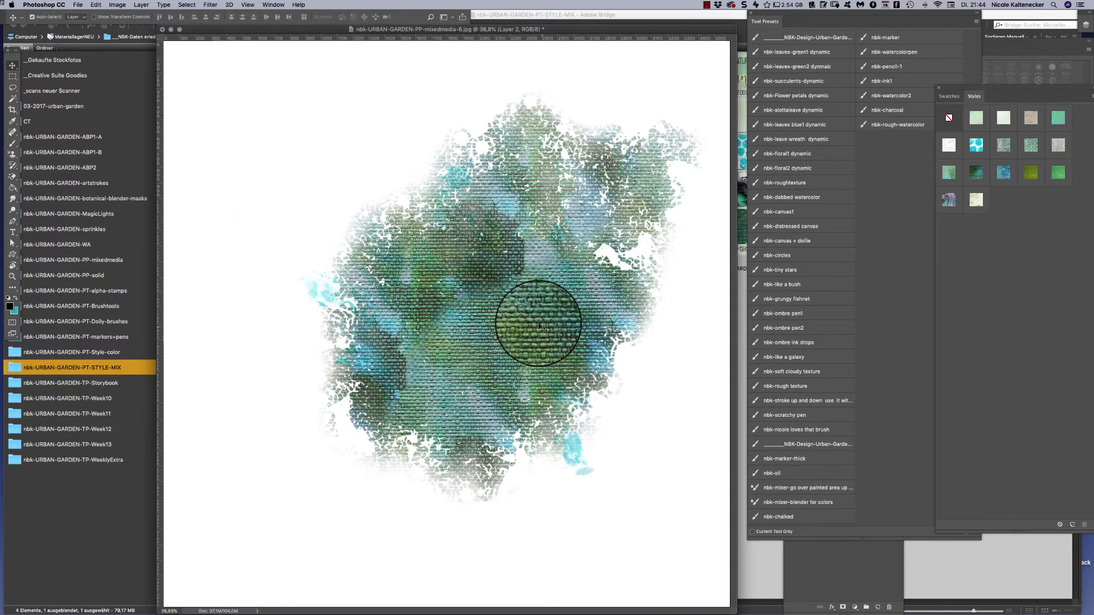
# Shift the woven patch slightly left and try the pale green, cream and beige crumpled-paper styles on it
pyautogui.moveTo(558, 311); pyautogui.dragTo(531, 316)
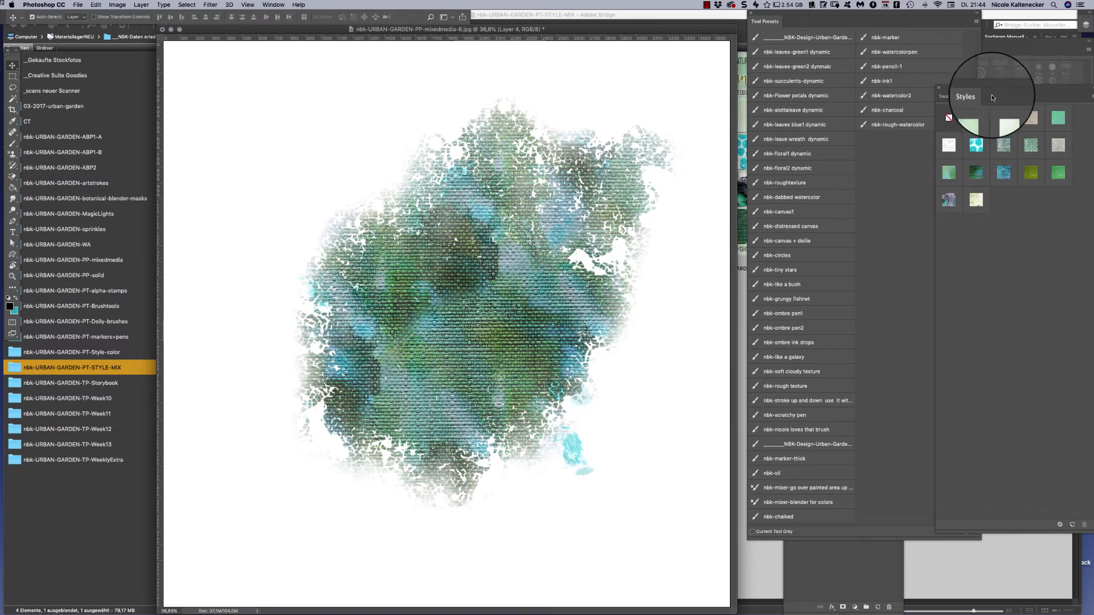
pyautogui.click(1005, 117)
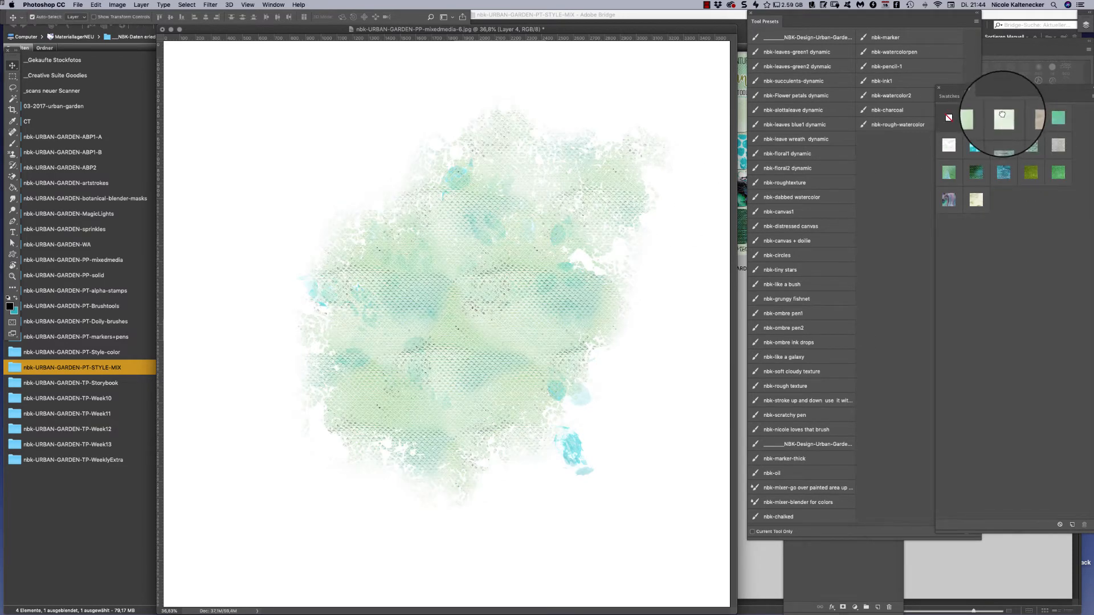
pyautogui.click(1028, 120)
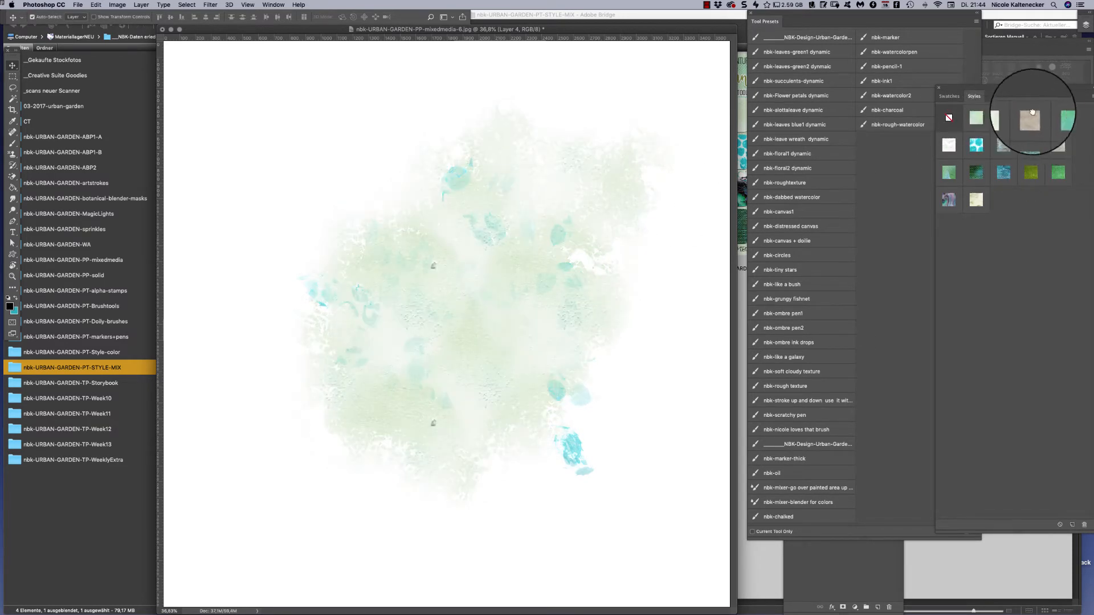
pyautogui.click(1031, 120)
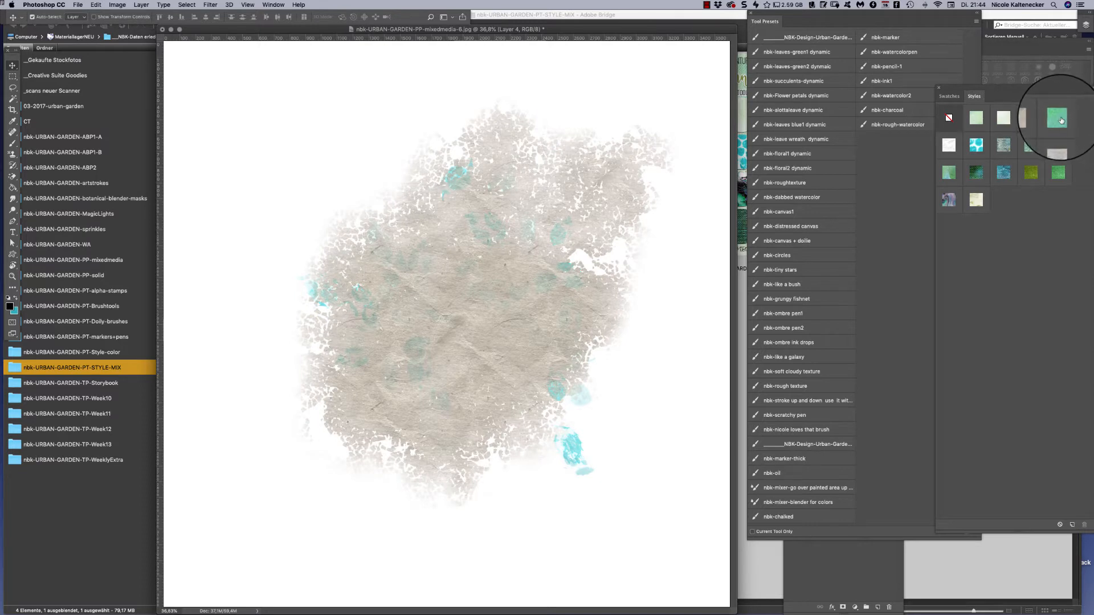
# Delete the turquoise leaves layer and move the beige paper patch slightly down
pyautogui.moveTo(571, 449); pyautogui.dragTo(591, 443)
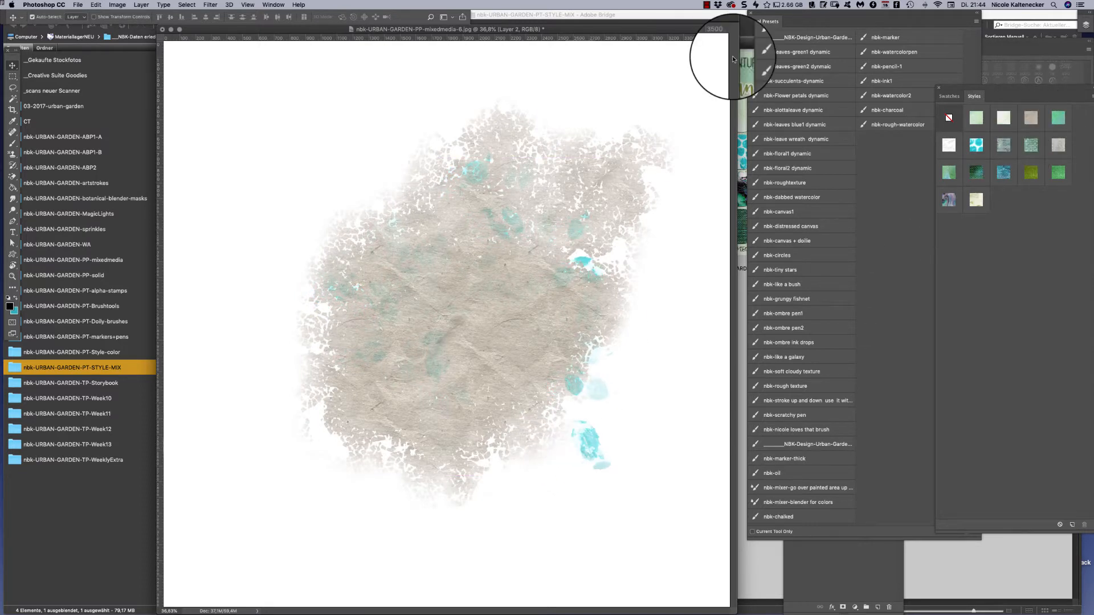
pyautogui.press('Delete')
pyautogui.moveTo(480, 361); pyautogui.dragTo(474, 379)
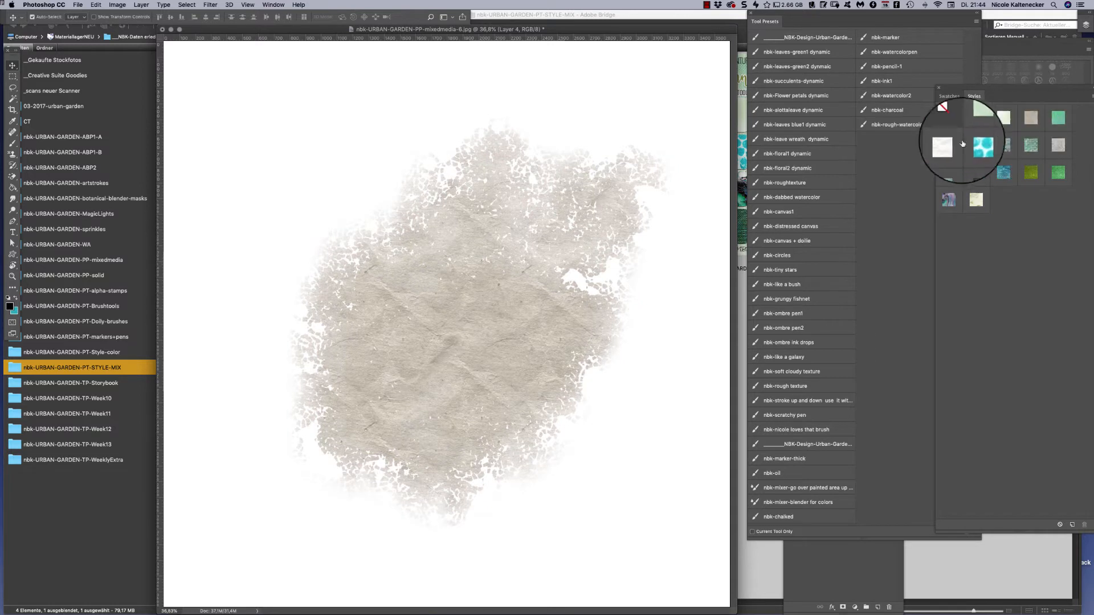
# Try the white embossed, turquoise dots, blue floral, green woven and grey-pink woven styles on the patch
pyautogui.click(948, 147)
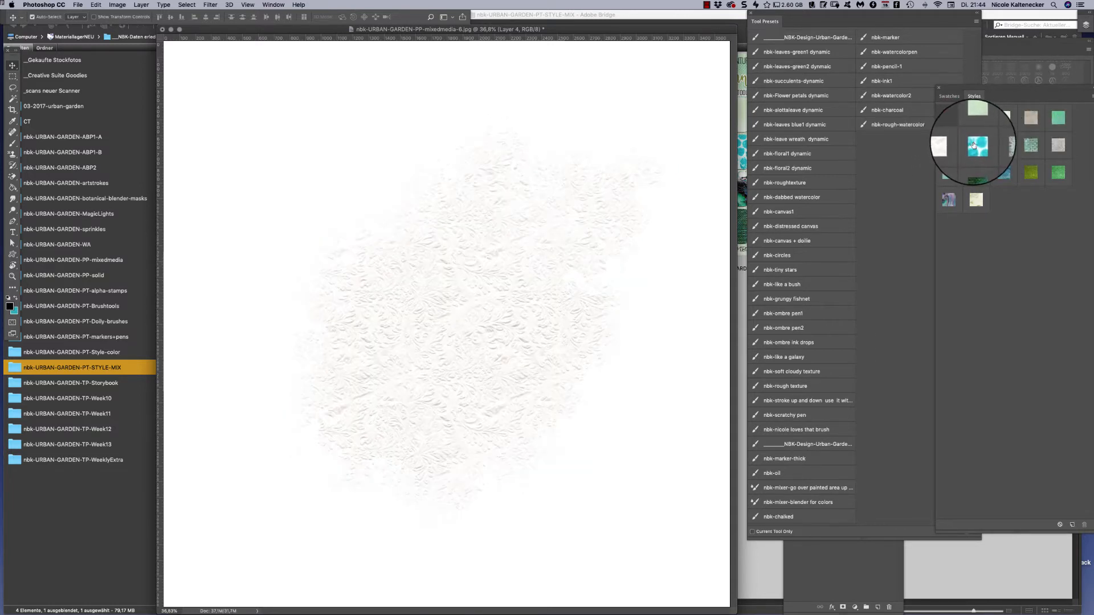
pyautogui.click(978, 148)
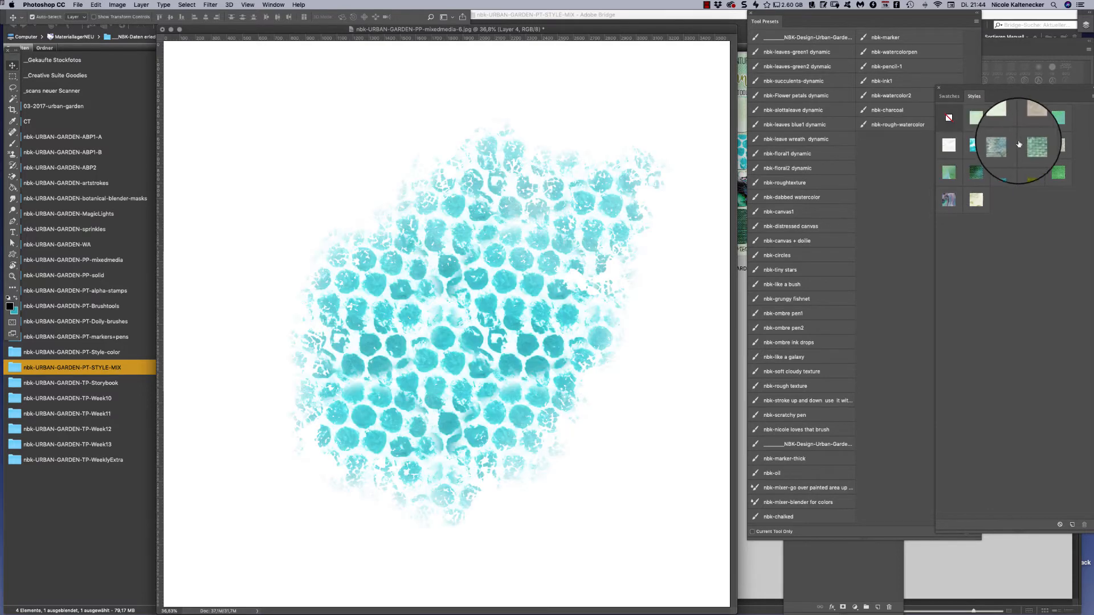
pyautogui.click(1027, 145)
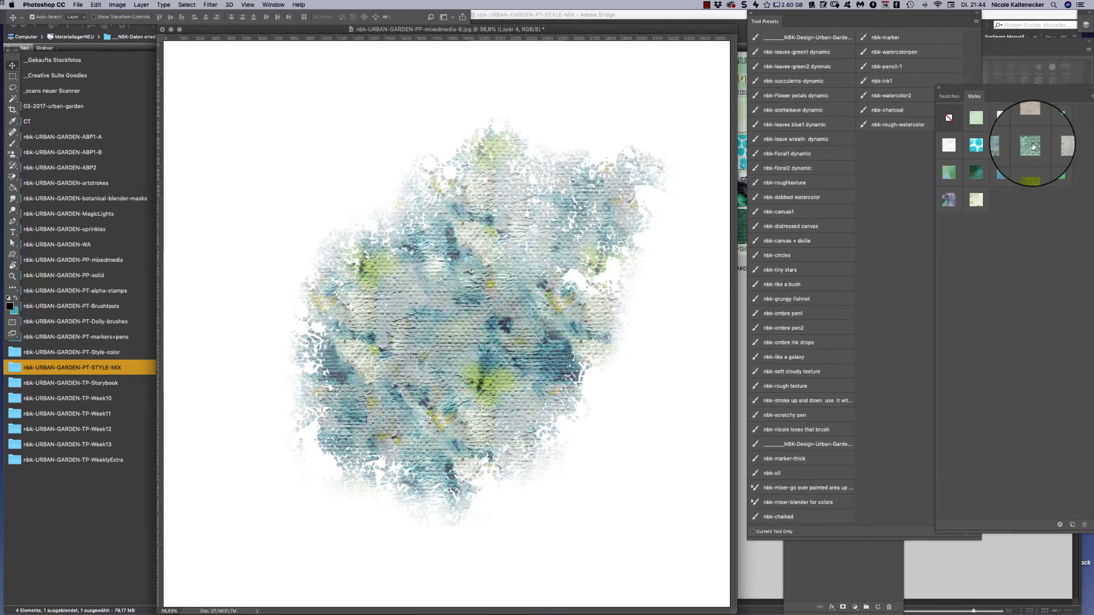
pyautogui.click(1032, 144)
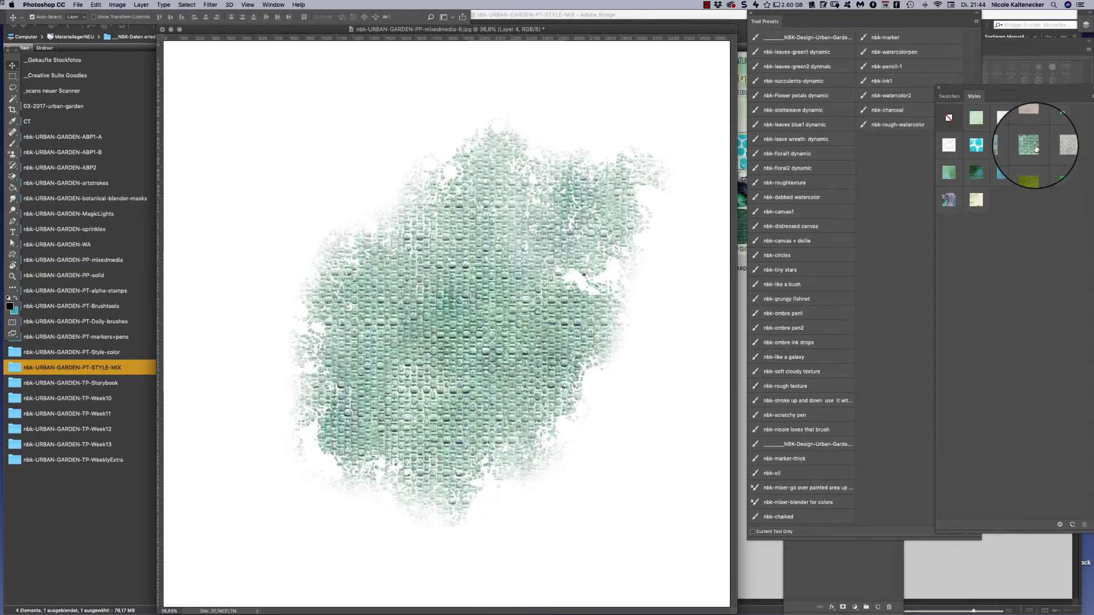
pyautogui.click(1059, 144)
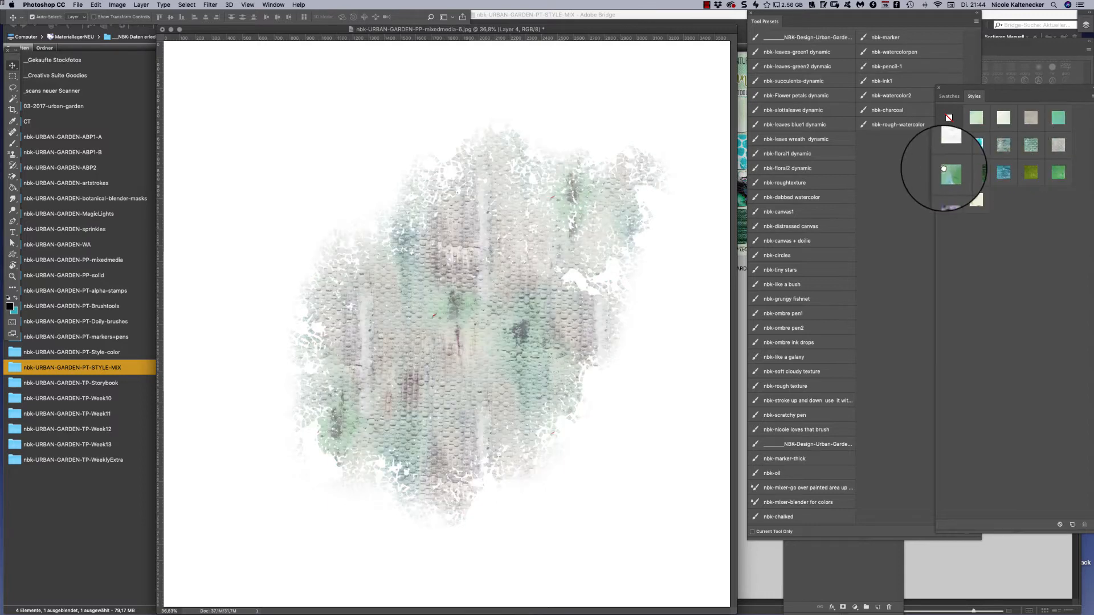
# Try the green-blue woven, olive, green and marbled styles on the patch, ending with the cream-and-green textured style
pyautogui.click(972, 174)
pyautogui.click(982, 177)
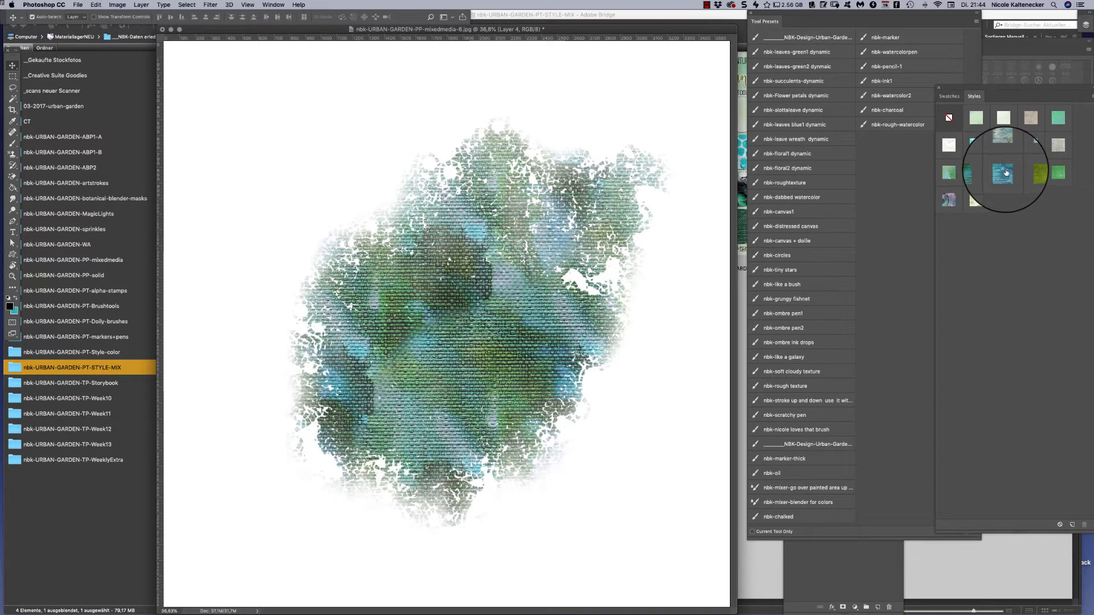
pyautogui.click(1008, 171)
pyautogui.click(1029, 174)
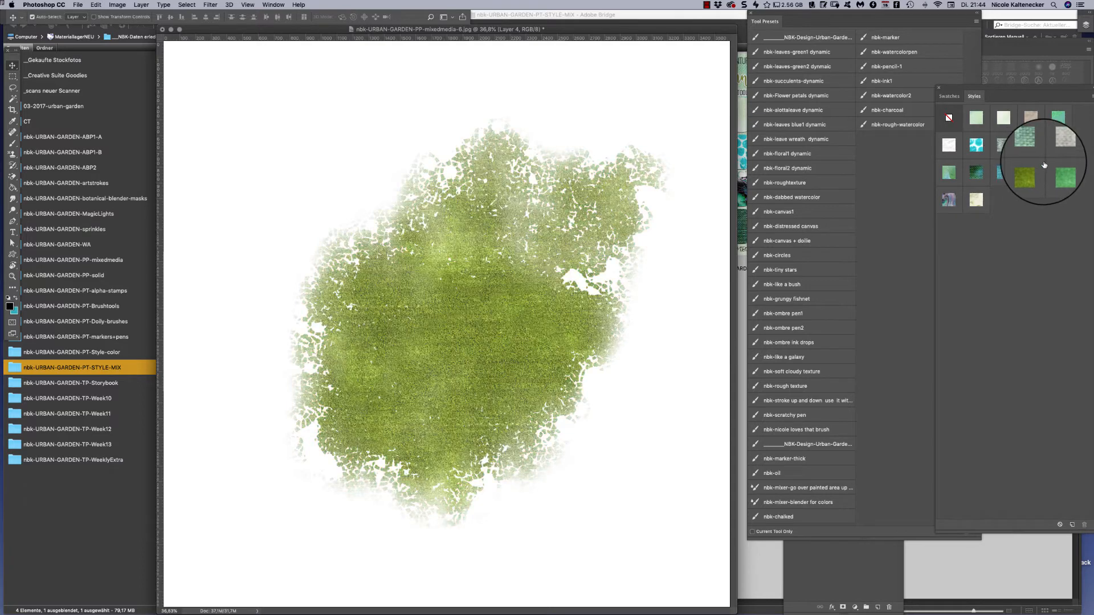
pyautogui.click(1057, 167)
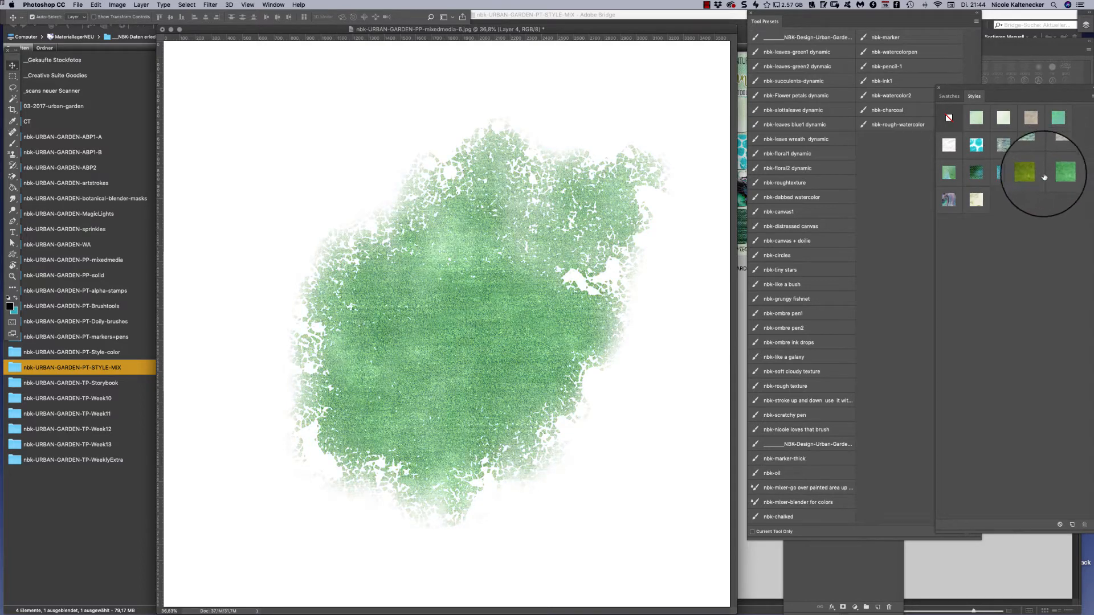
pyautogui.click(947, 199)
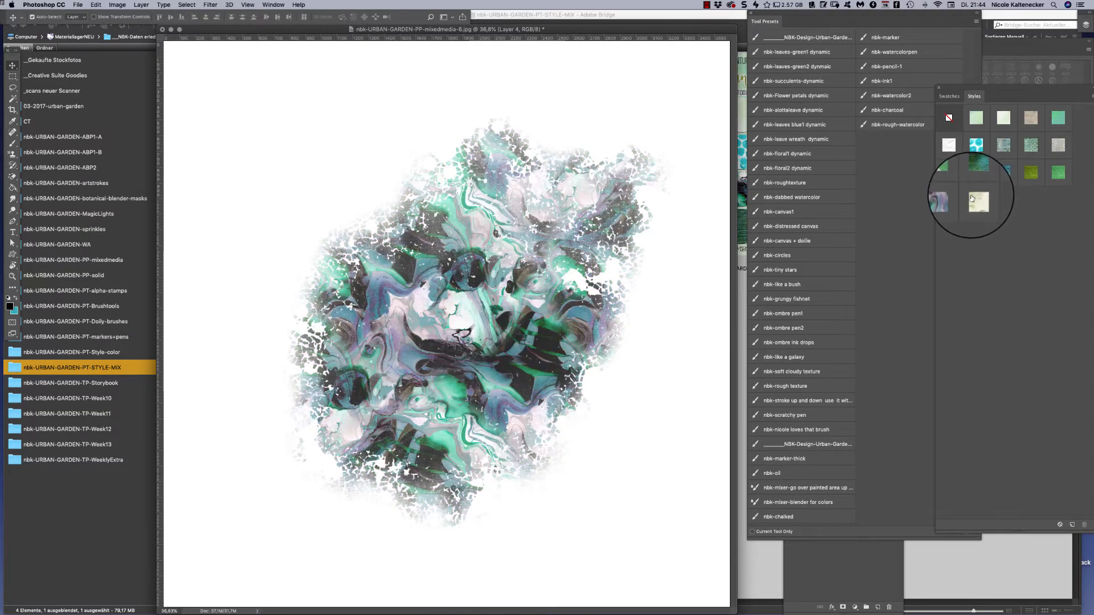
pyautogui.click(972, 198)
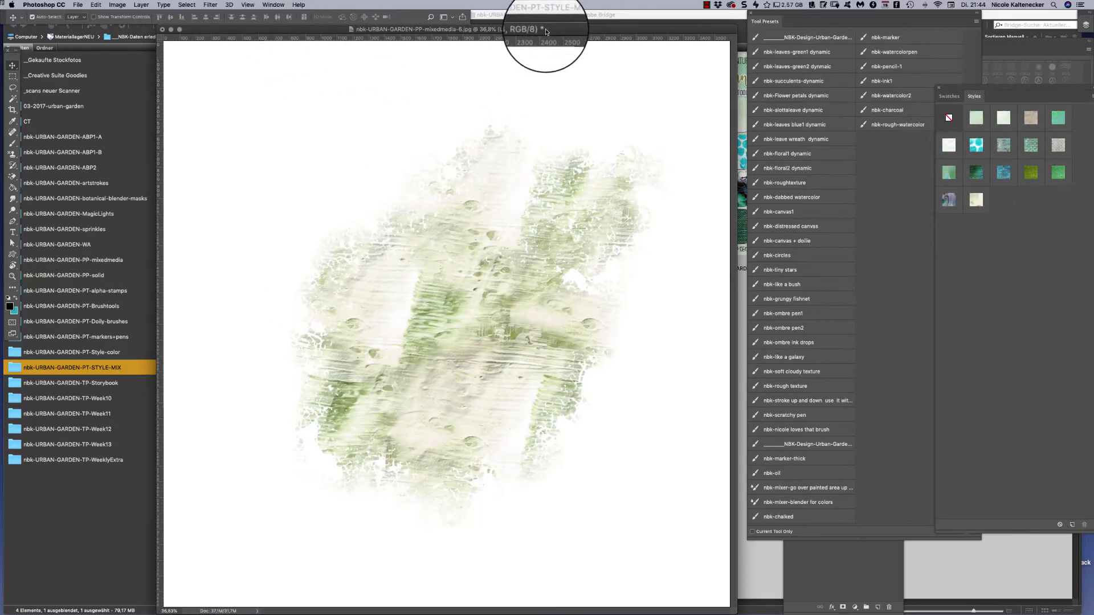
pyautogui.moveTo(546, 32); pyautogui.dragTo(544, 31)
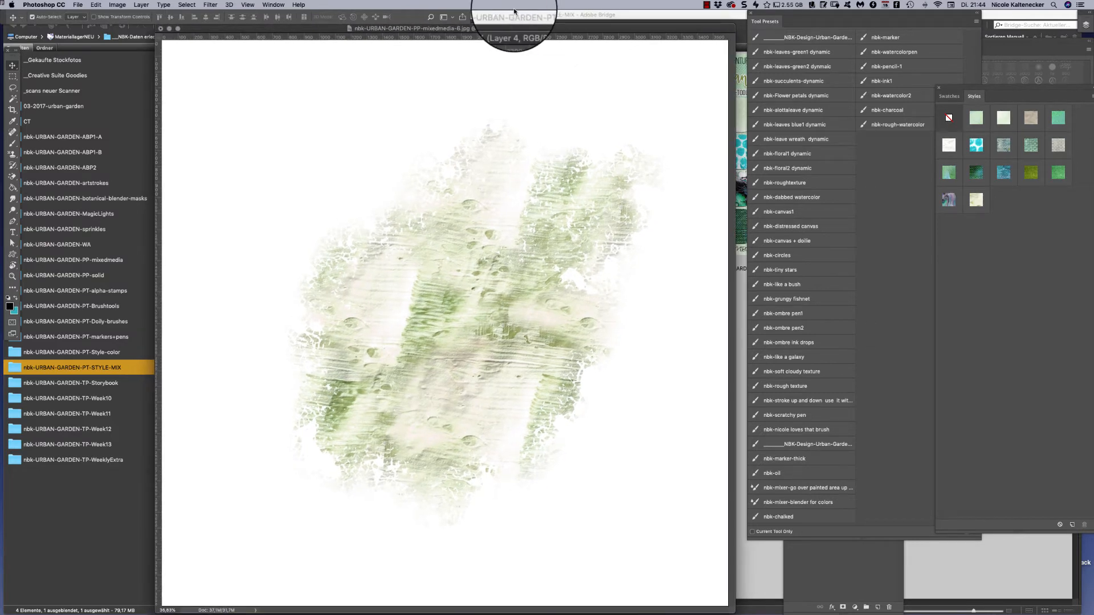
# Switch to Adobe Bridge, open the nbk-URBAN-GARDEN-TP-Storybook folder and view its page templates full screen, starting with TP-01
pyautogui.click(76, 521)
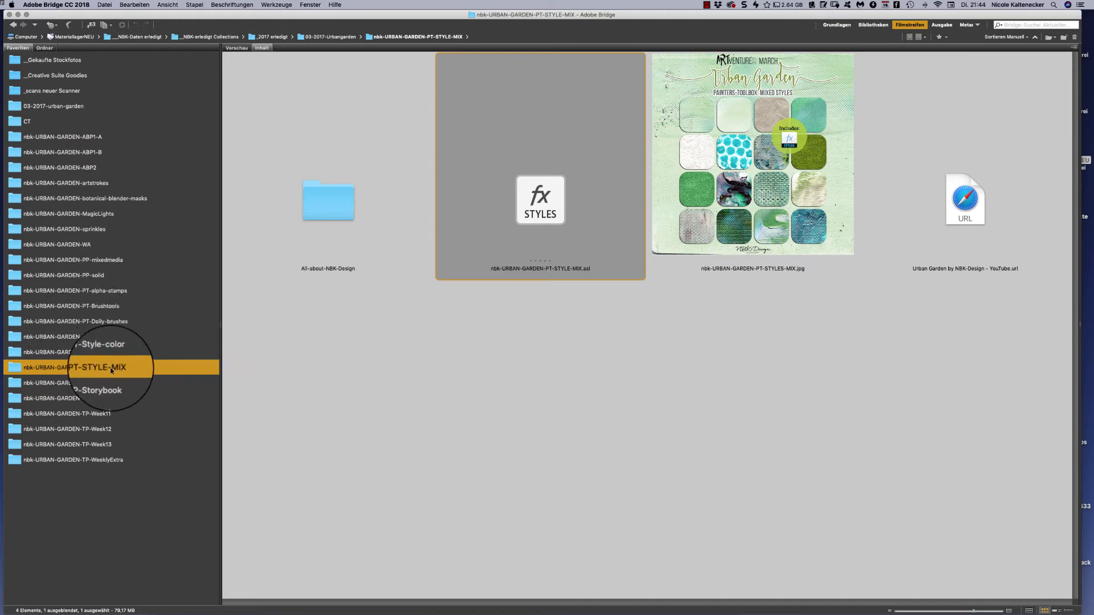
pyautogui.click(141, 384)
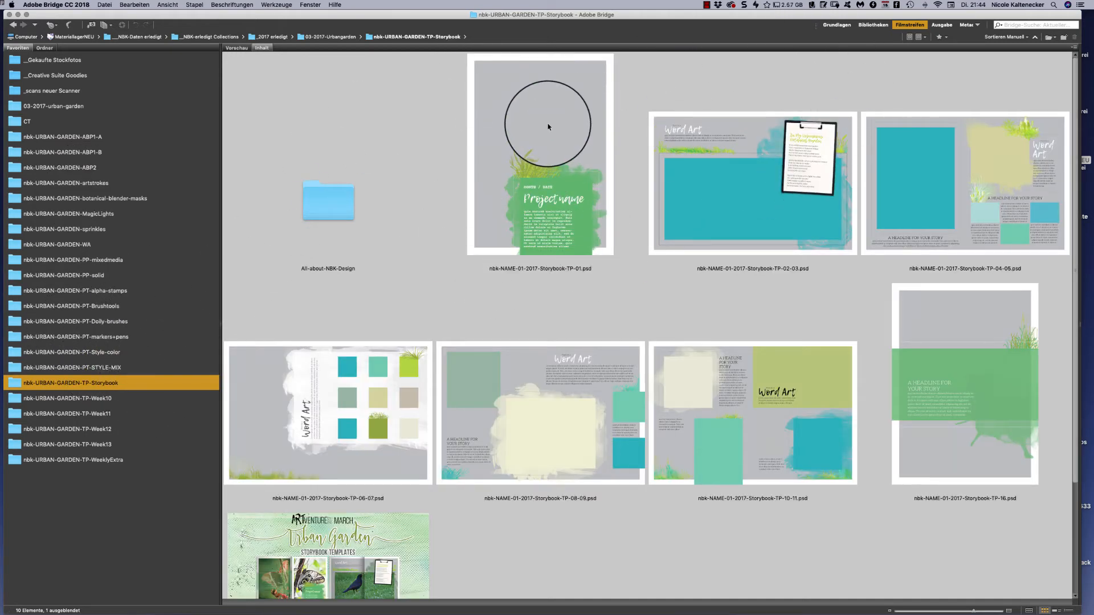
pyautogui.click(548, 127)
pyautogui.press('space')
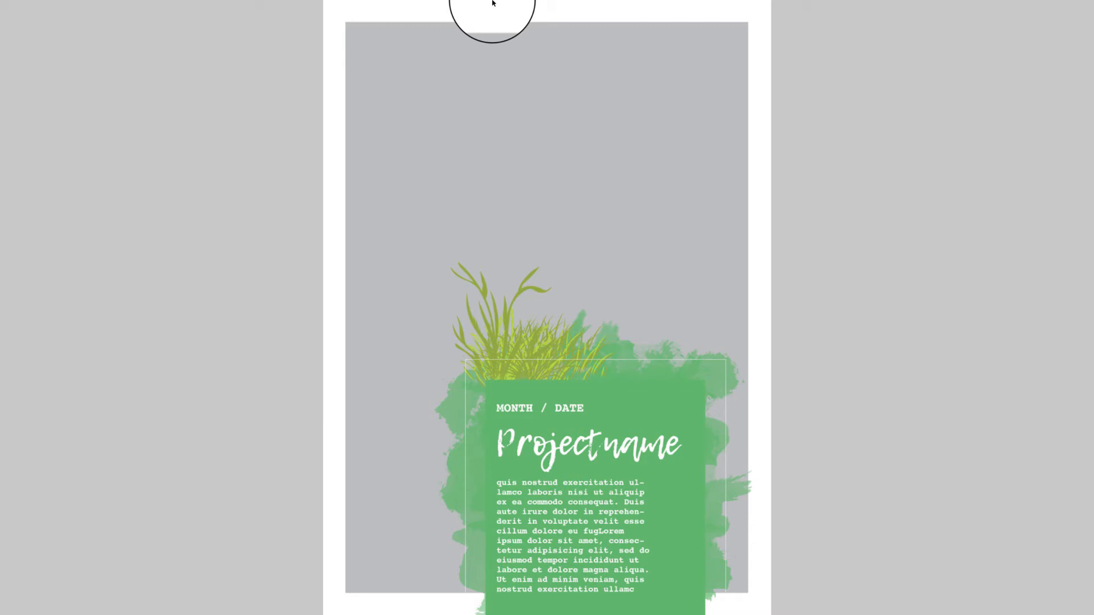
pyautogui.press('Right')
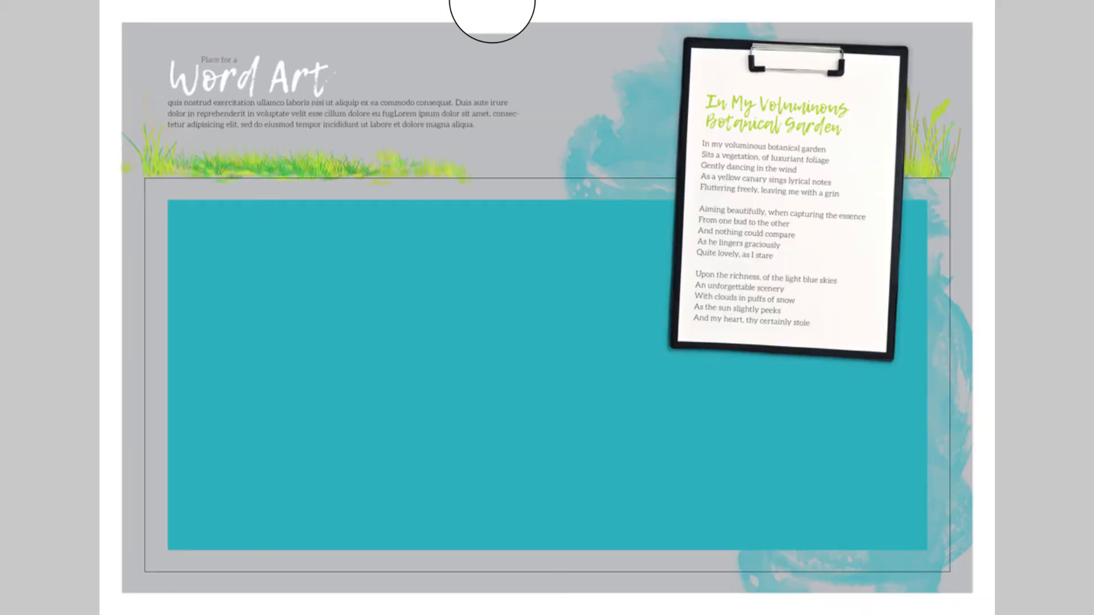
pyautogui.press('Right')
pyautogui.press('Right')
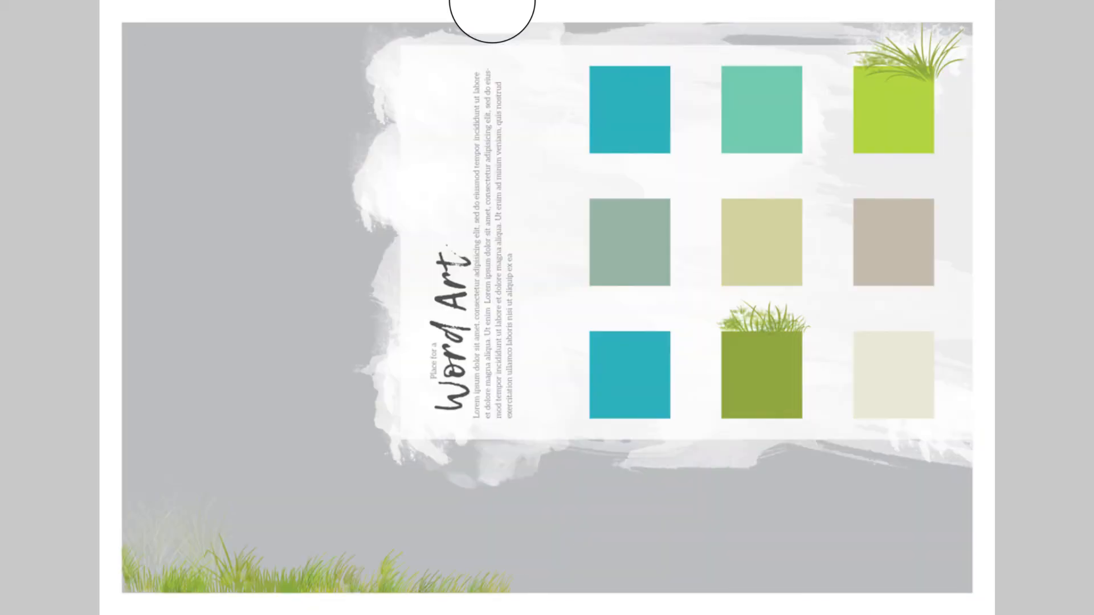
pyautogui.press('Right')
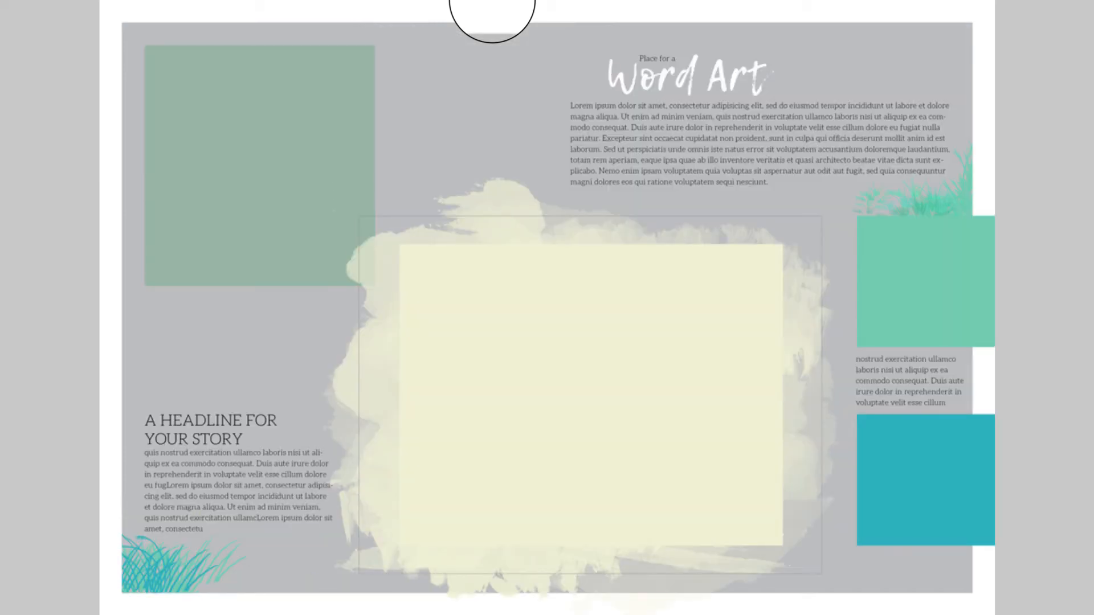
pyautogui.press('Right')
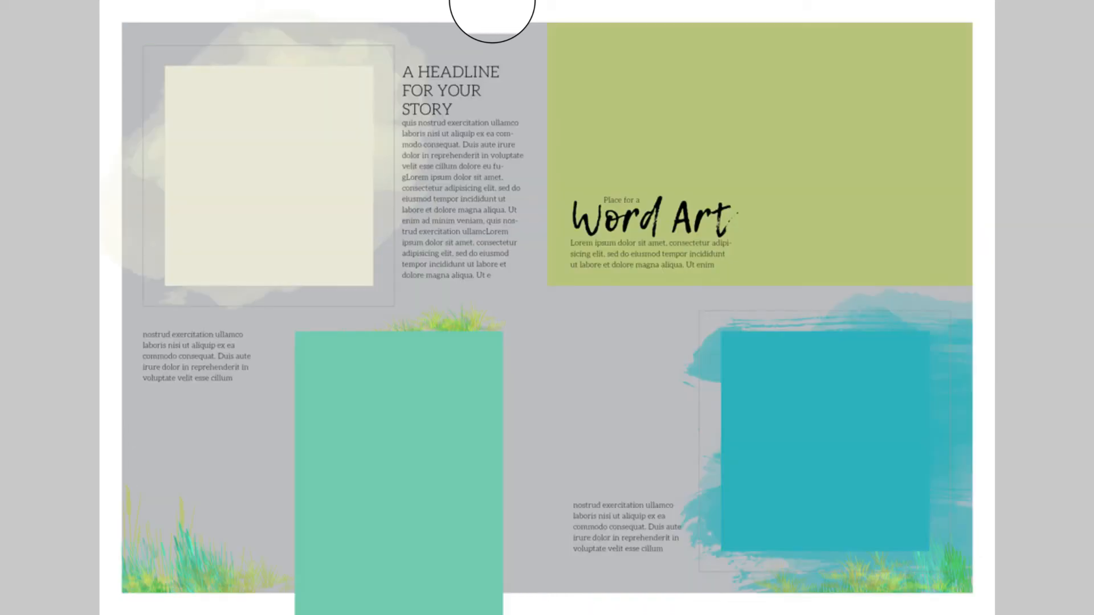
pyautogui.press('Right')
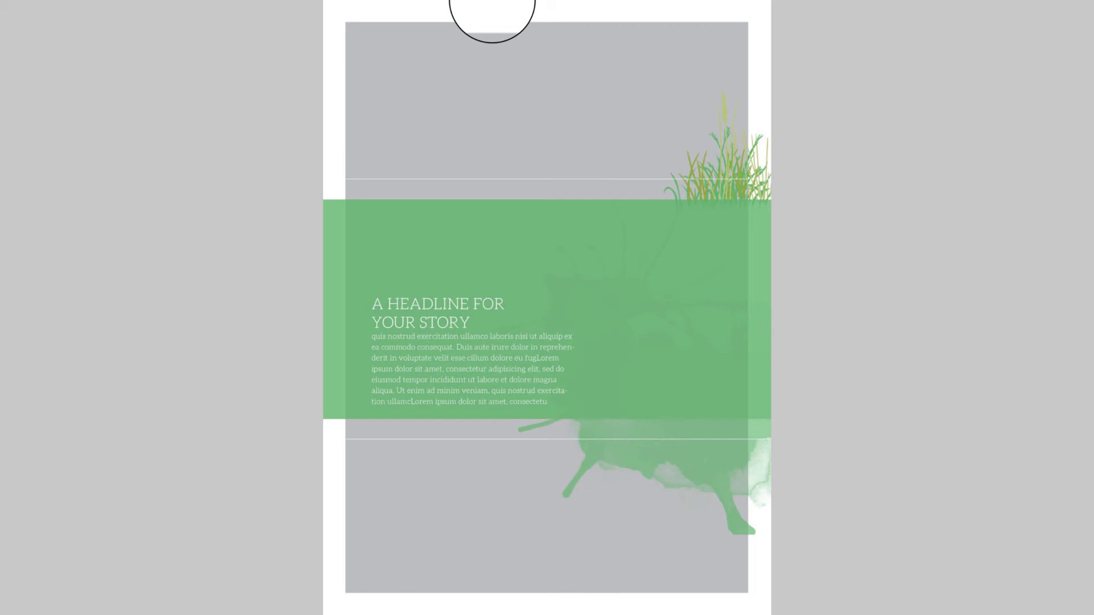
pyautogui.press('Right')
pyautogui.press('space')
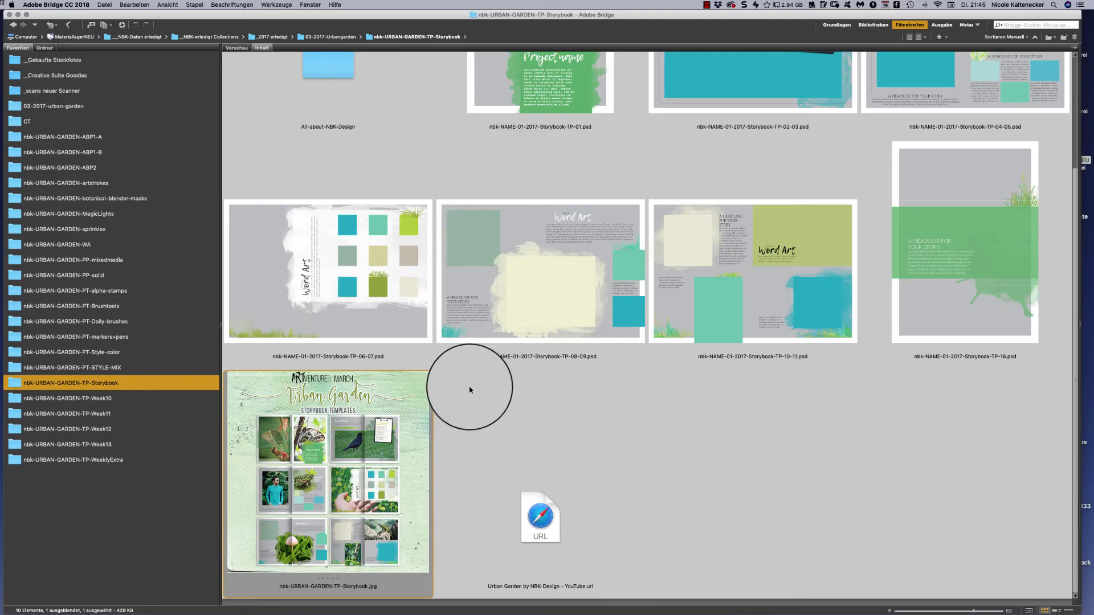
# View the nbk-NAME-01-2017-Storybook-TP-06-07.psd spread full screen and return to the thumbnails
pyautogui.click(383, 261)
pyautogui.press('space')
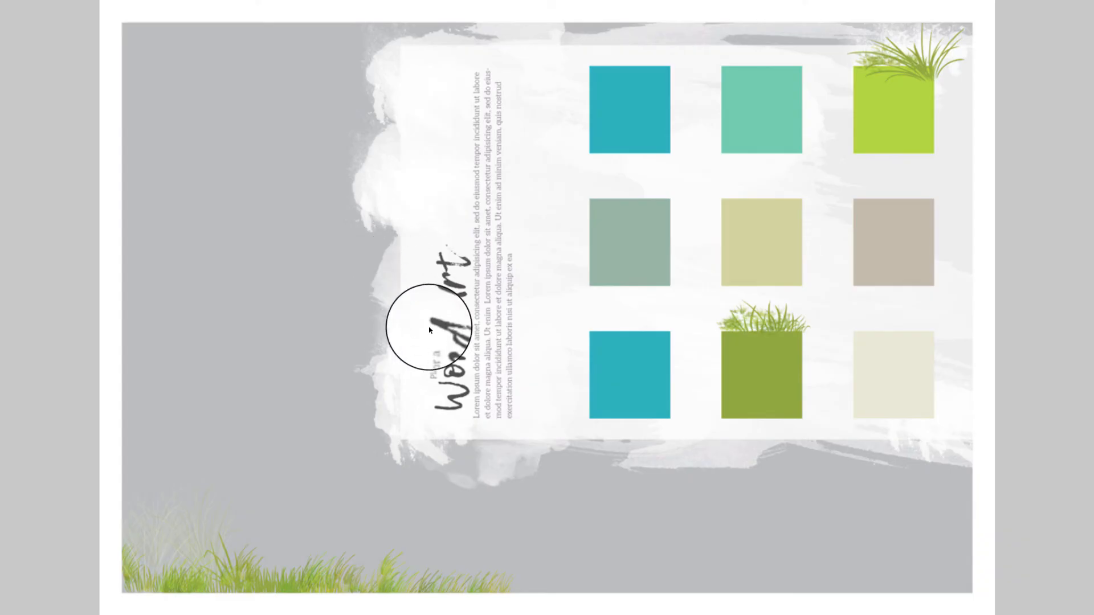
pyautogui.press('space')
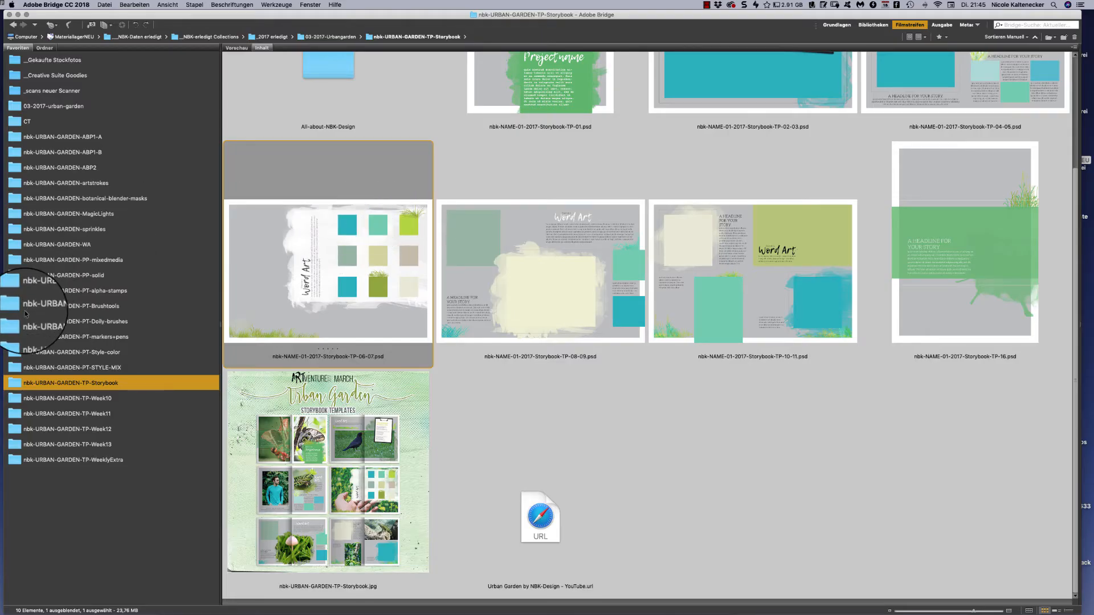
# Open the nbk-URBAN-GARDEN-TP-Week10 folder and view its PSD template full screen, then return to the thumbnails
pyautogui.click(127, 399)
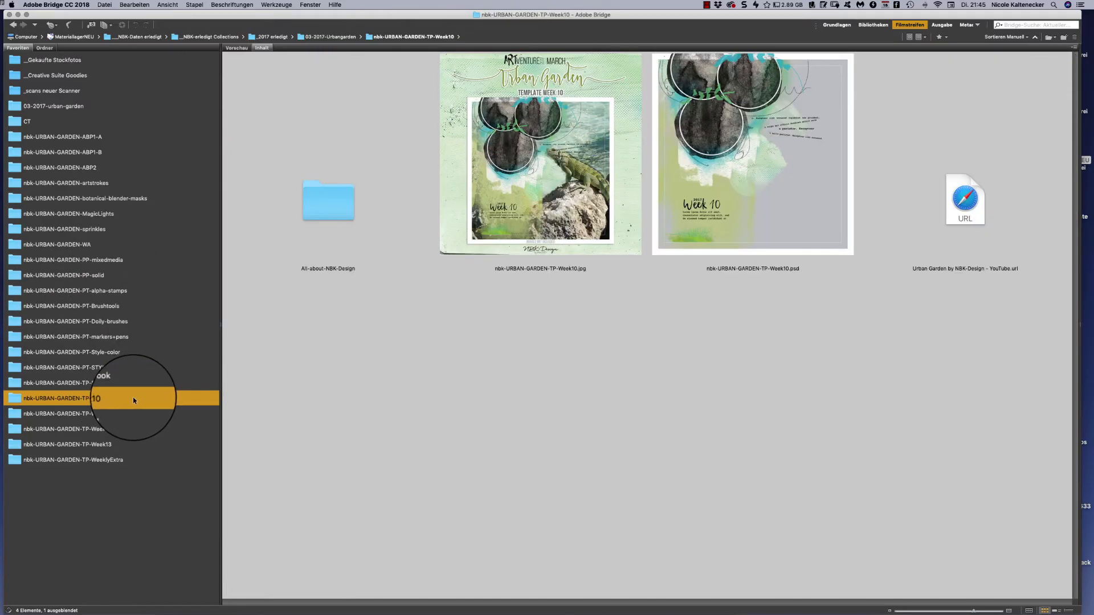
pyautogui.click(748, 157)
pyautogui.press('space')
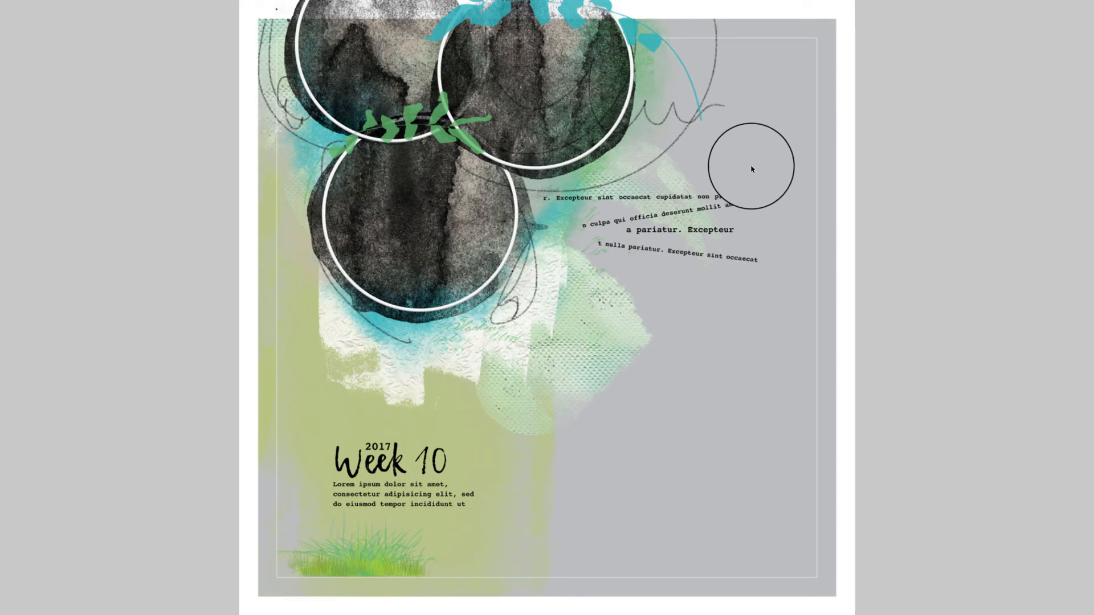
pyautogui.press('space')
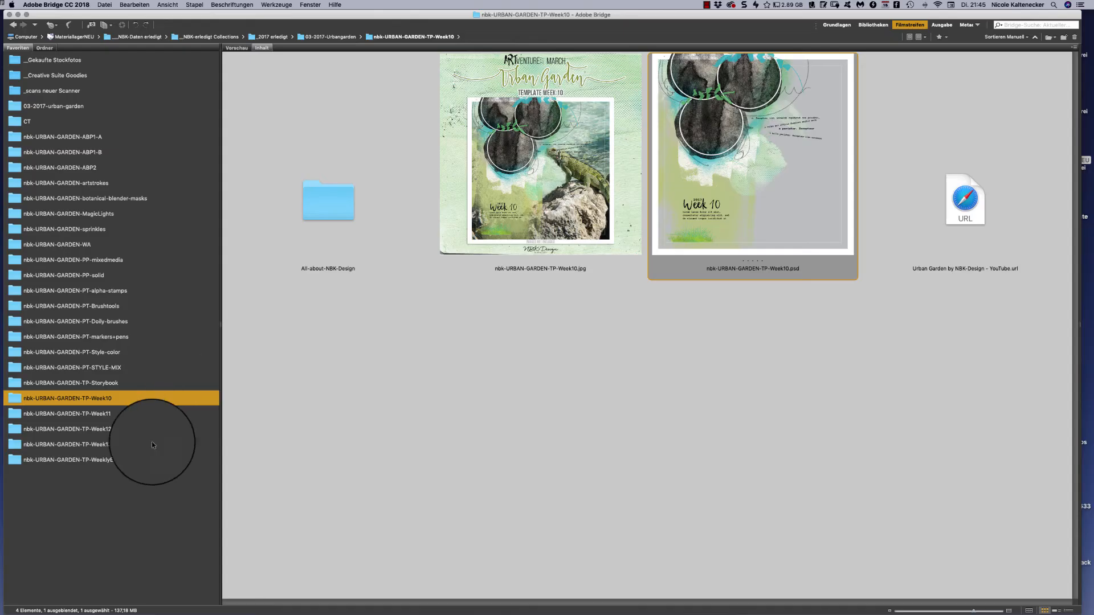
# Look into the TP-Week11 folder, and view the PSD template in the TP-Week12 folder full screen
pyautogui.click(109, 419)
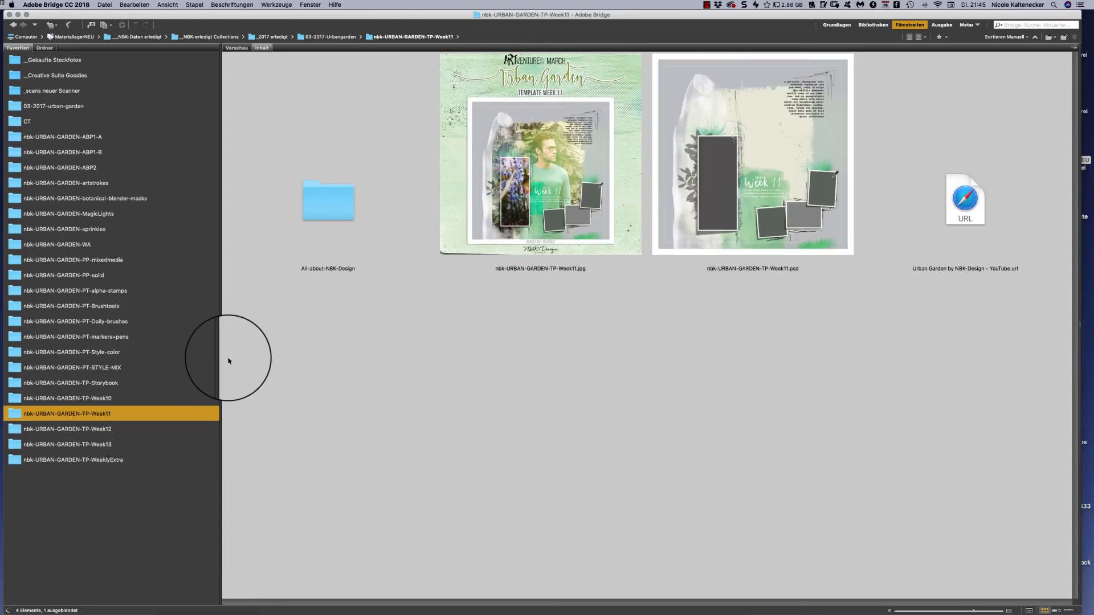
pyautogui.click(165, 429)
pyautogui.click(763, 125)
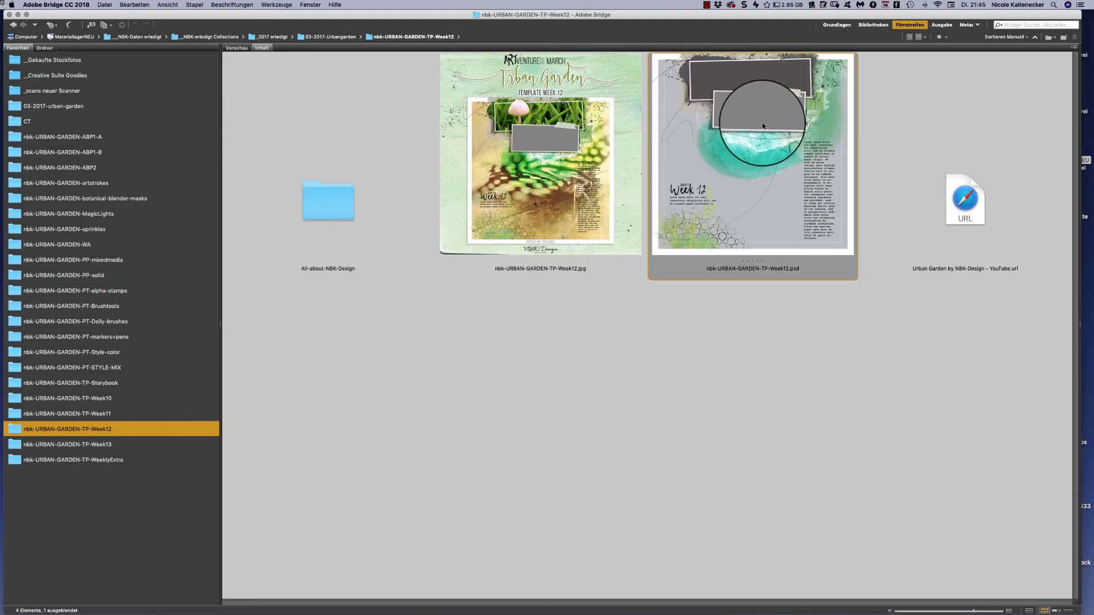
pyautogui.press('space')
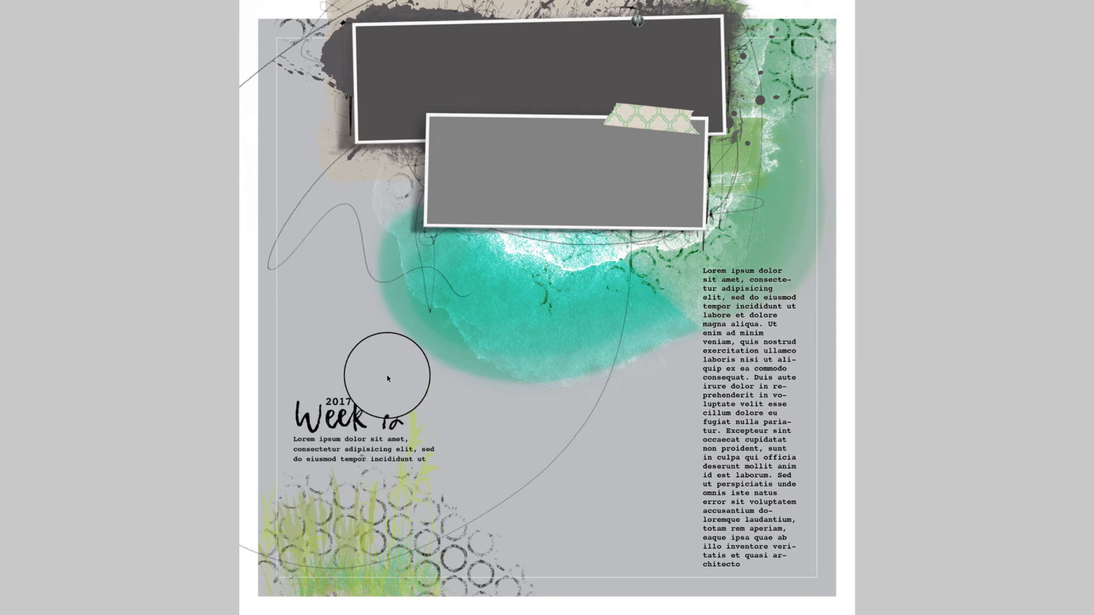
pyautogui.press('space')
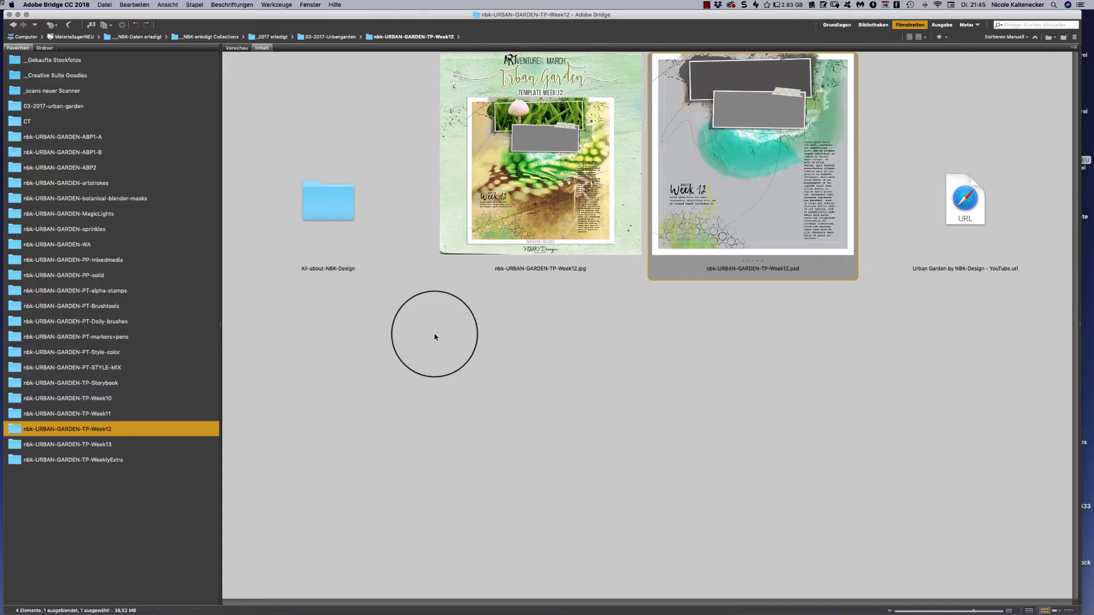
# Preview nbk-URBAN-GARDEN-TP-Week13.psd from the TP-Week13 folder and open it in Photoshop
pyautogui.click(165, 445)
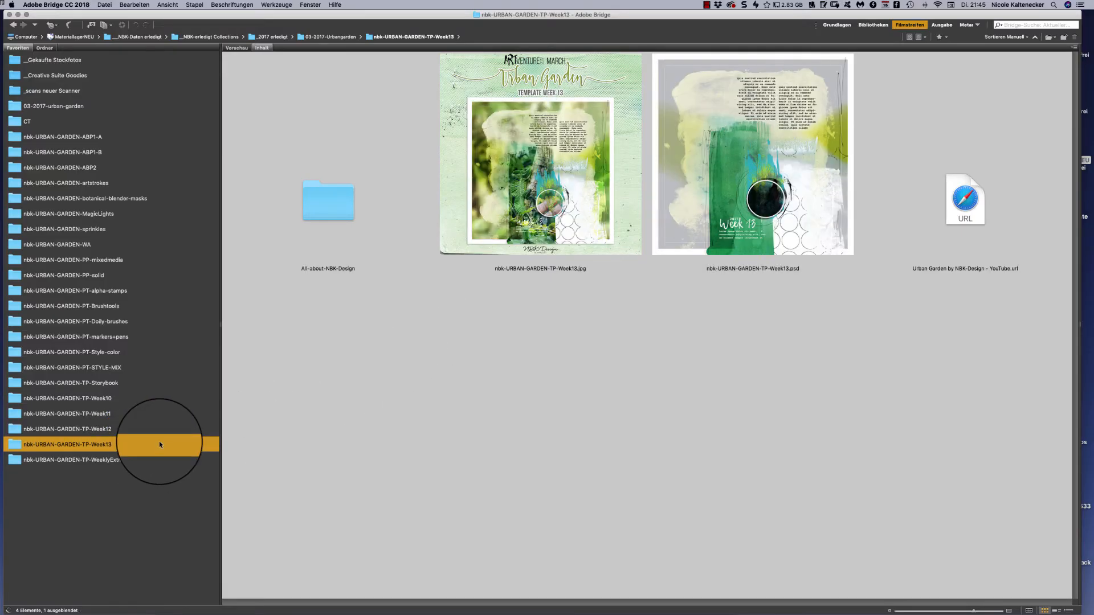
pyautogui.click(702, 142)
pyautogui.press('space')
pyautogui.press('space')
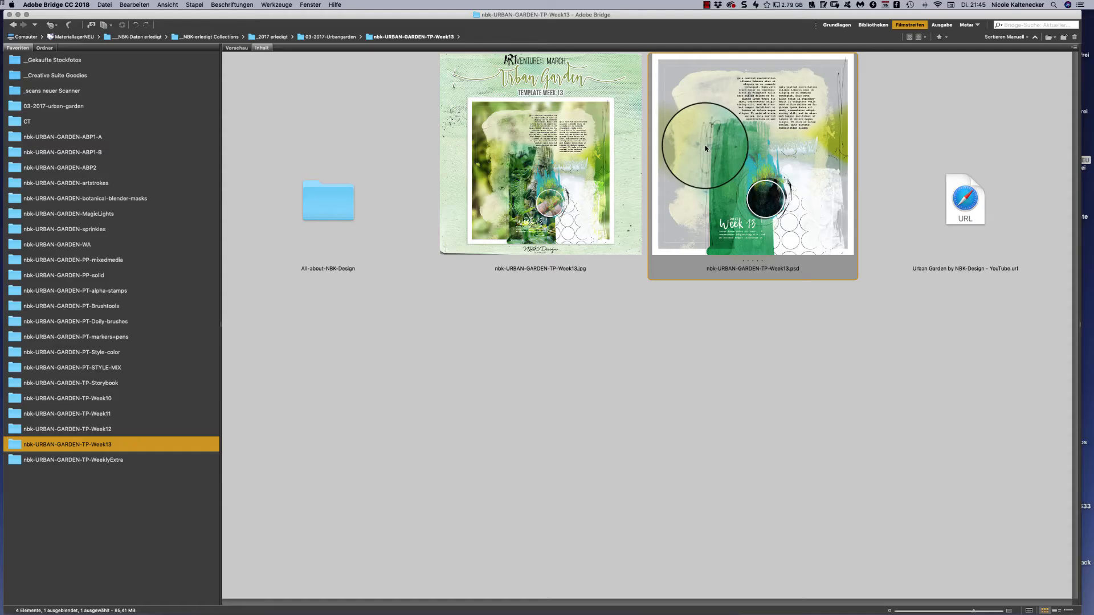
pyautogui.doubleClick(705, 144)
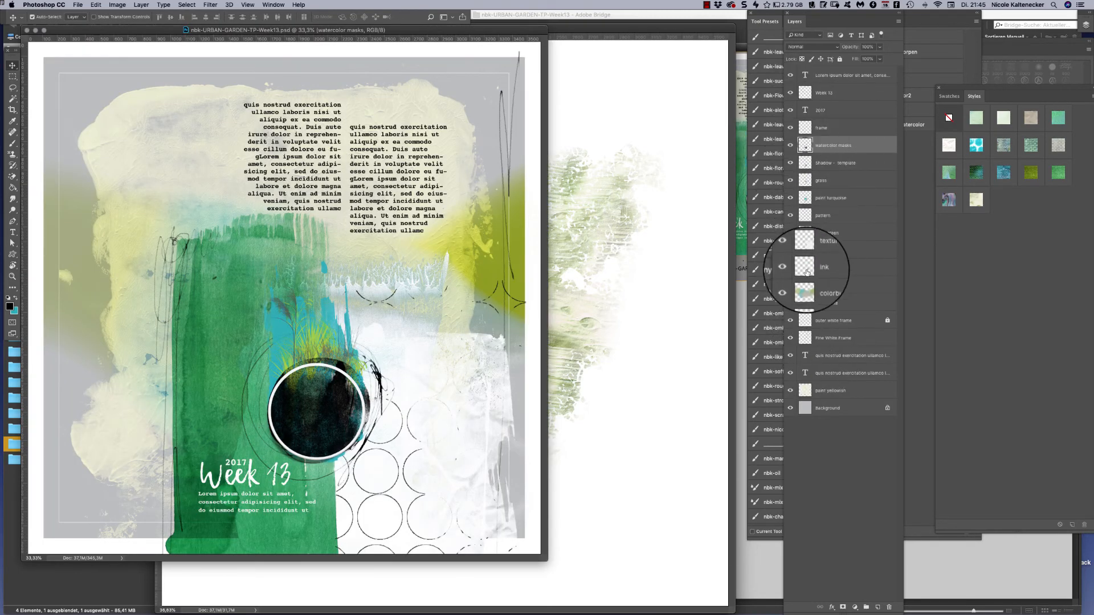
# Toggle the colorburn layer off and on in the Week 13 template, and close the document without saving
pyautogui.click(792, 287)
pyautogui.click(791, 287)
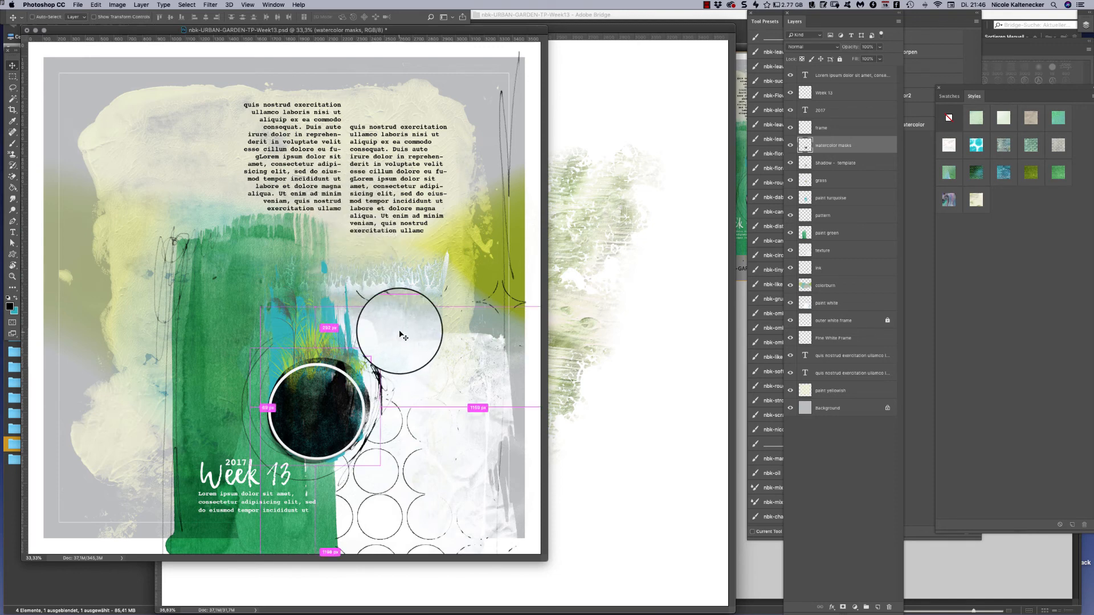
pyautogui.press('super+w')
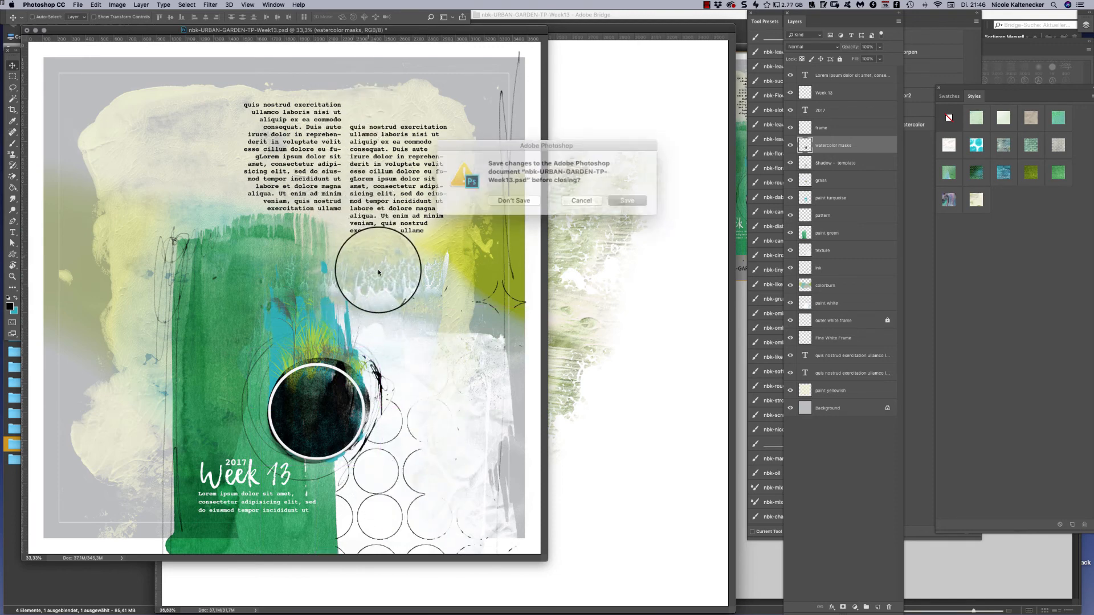
pyautogui.click(502, 185)
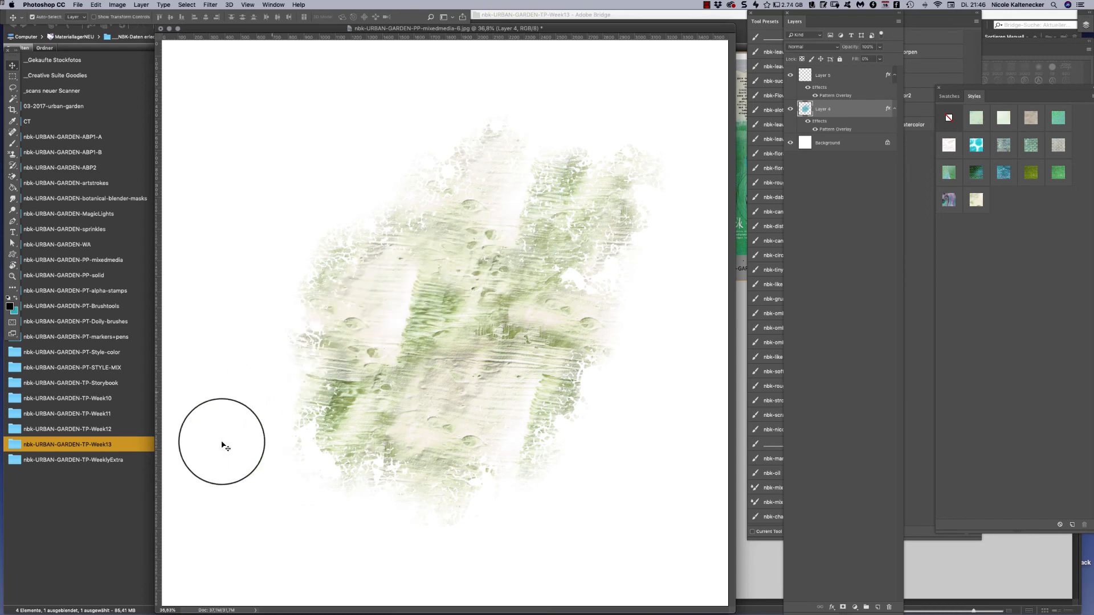
# Return to Adobe Bridge and open nbk-URBAN-GARDEN-TP-Extra-1.psd from the TP-WeeklyExtra folder in Photoshop, leaving the missing font unresolved
pyautogui.click(118, 534)
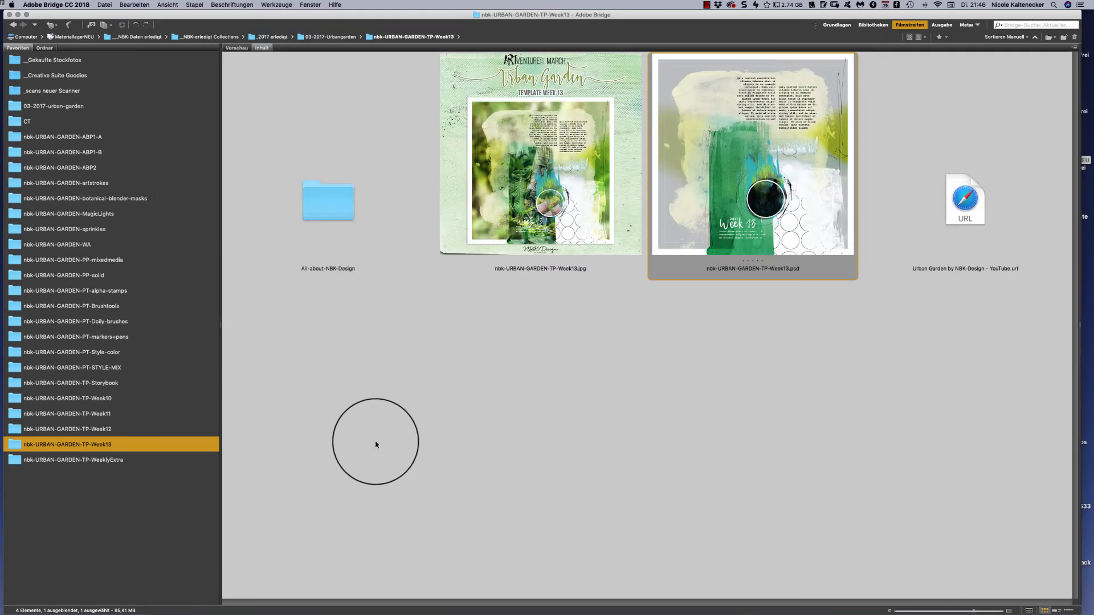
pyautogui.click(354, 382)
pyautogui.click(149, 463)
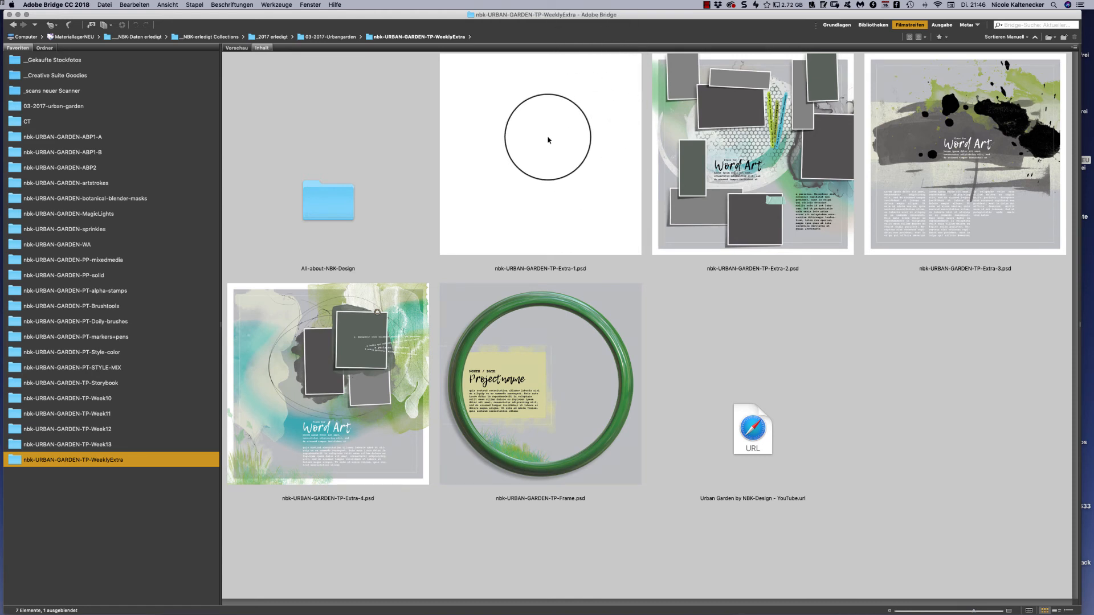
pyautogui.click(579, 170)
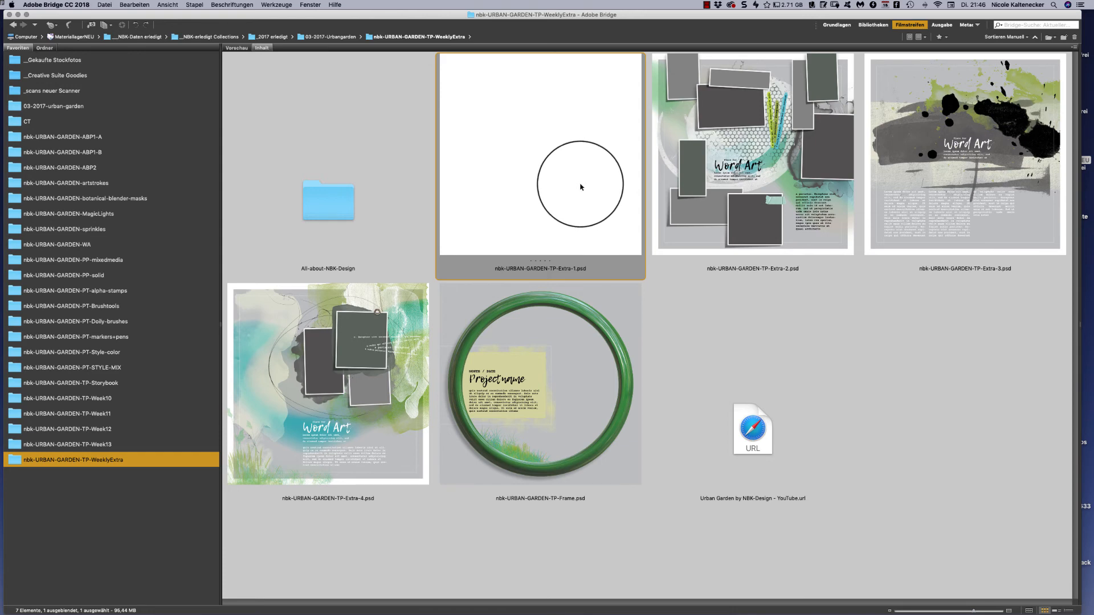
pyautogui.doubleClick(532, 179)
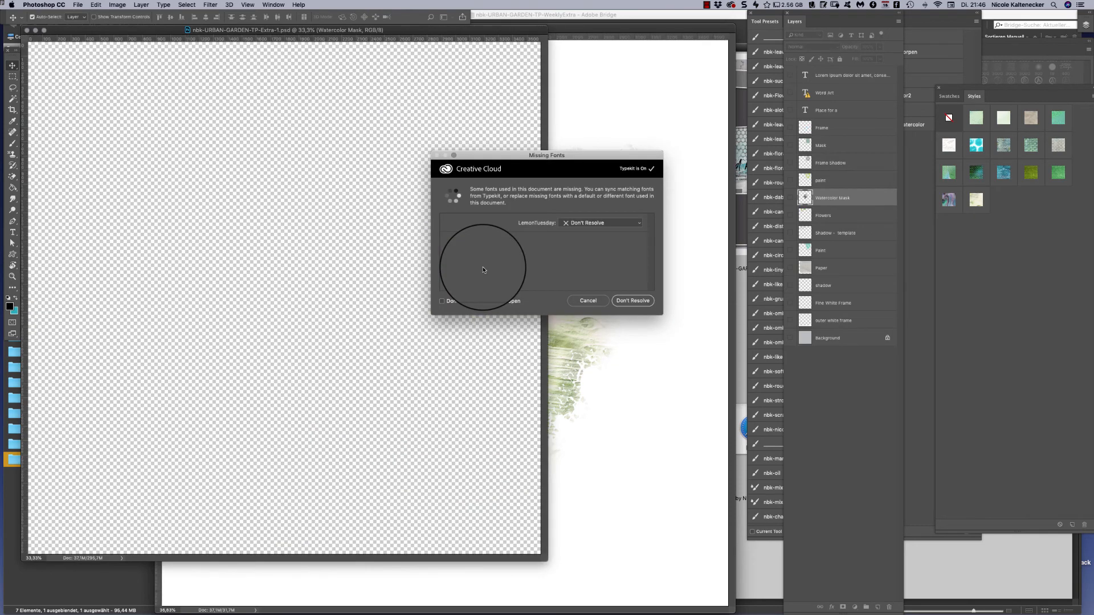
pyautogui.click(636, 307)
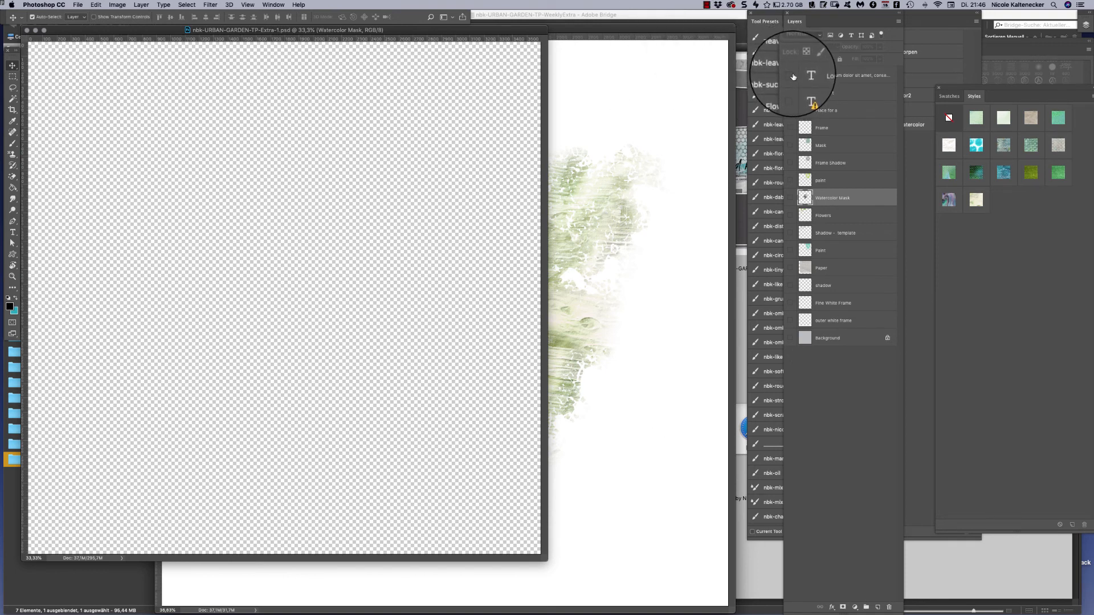
pyautogui.click(790, 76)
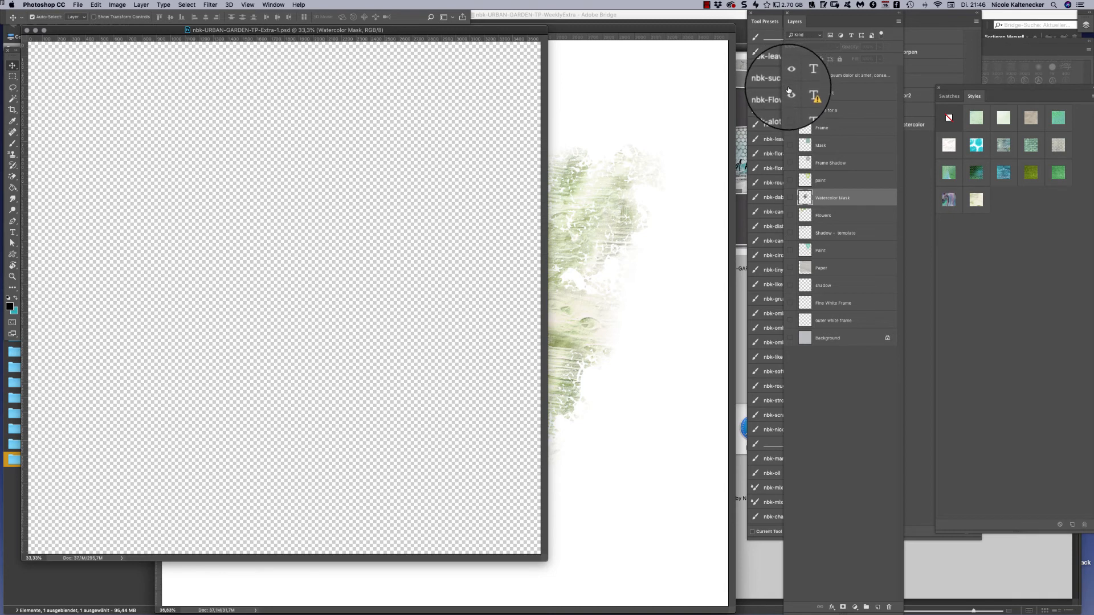
pyautogui.click(790, 94)
pyautogui.click(790, 77)
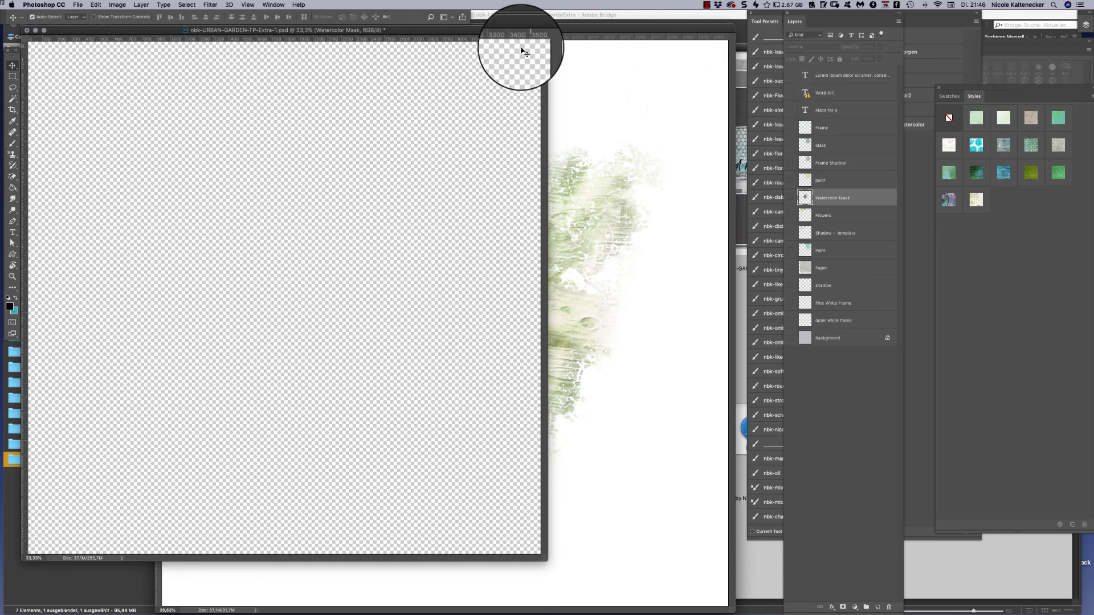
# Shift the Extra-1 template's document window aside and make all its layers visible, from the uppermost text layer to the Background
pyautogui.moveTo(522, 34); pyautogui.dragTo(634, 35)
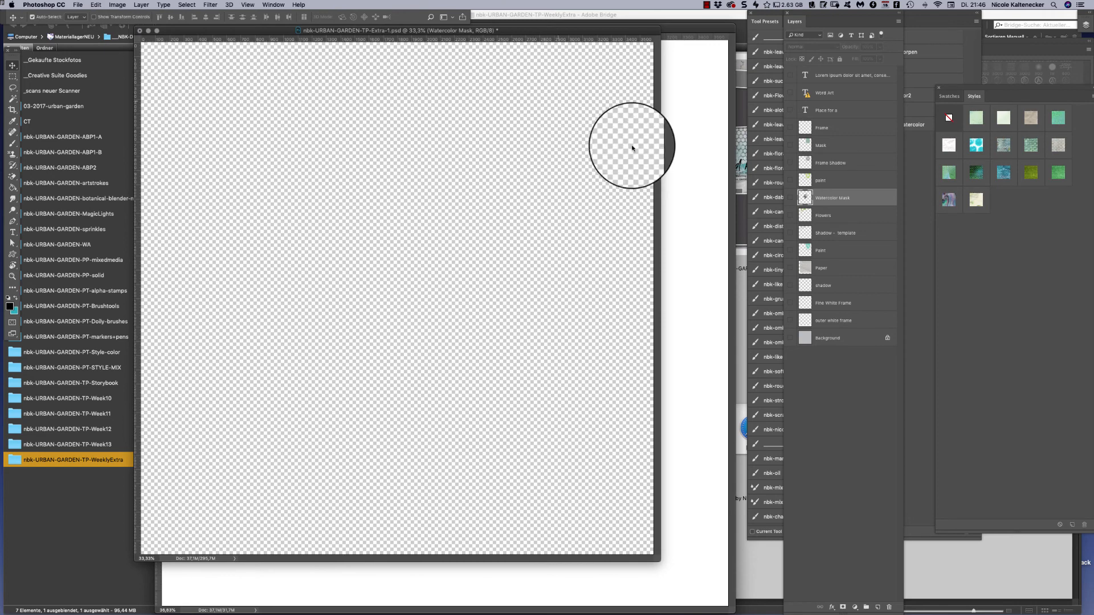
pyautogui.click(788, 77)
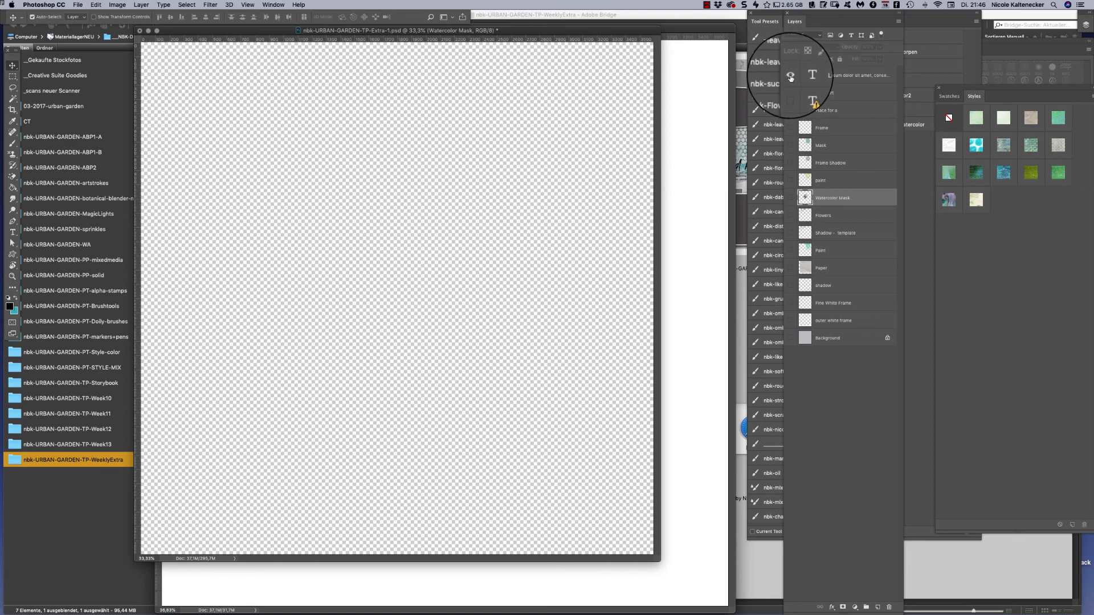
pyautogui.moveTo(790, 78); pyautogui.dragTo(784, 348)
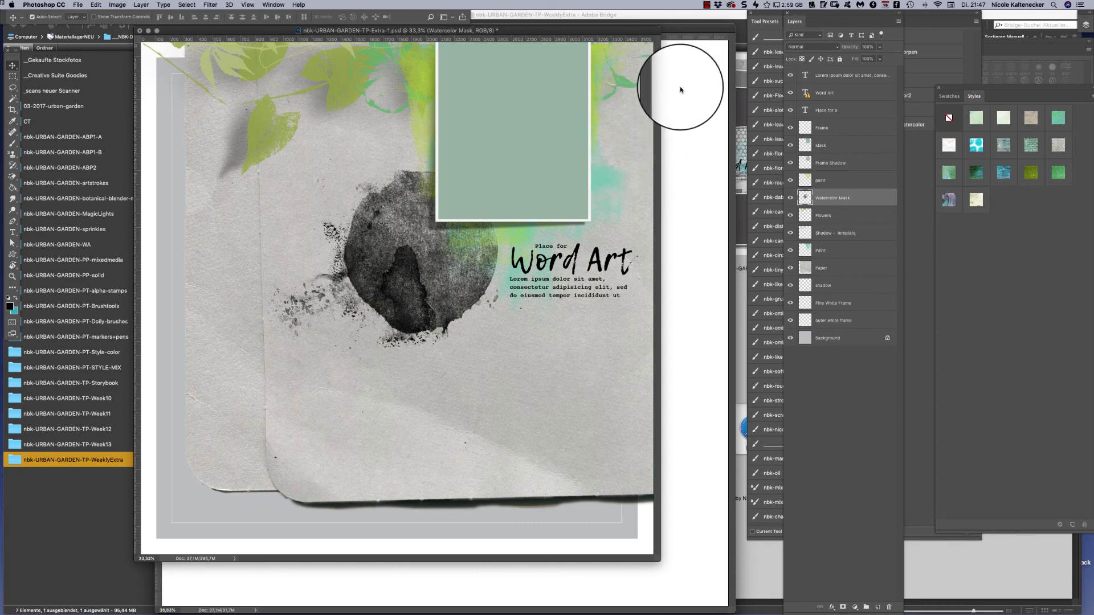
pyautogui.press('super')
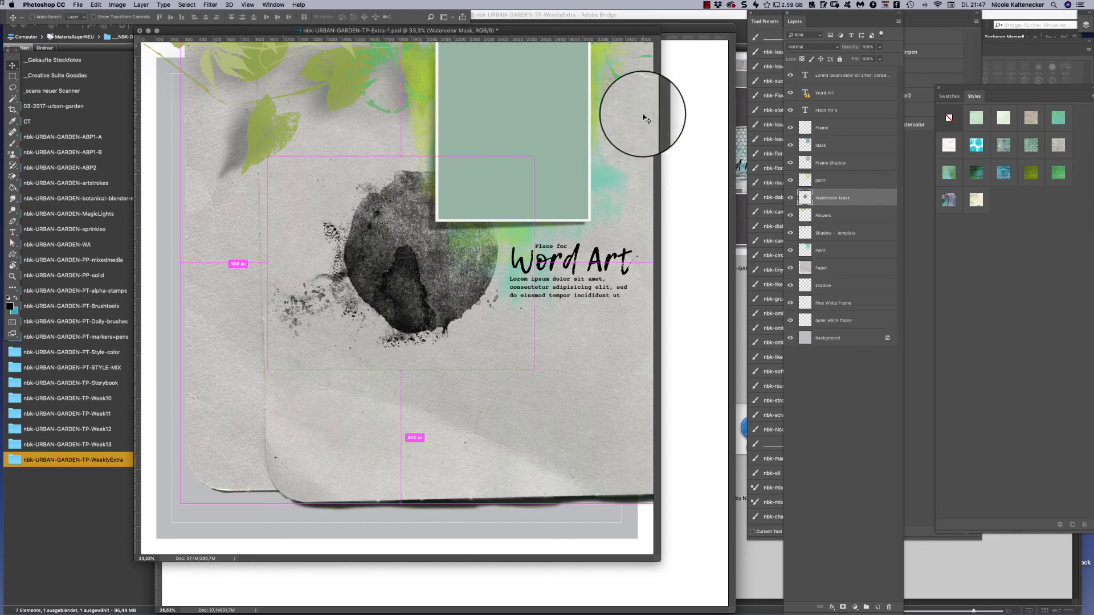
# Close the Extra-1 template and the two open PP-mixedmedia images without saving their changes
pyautogui.press('super+w')
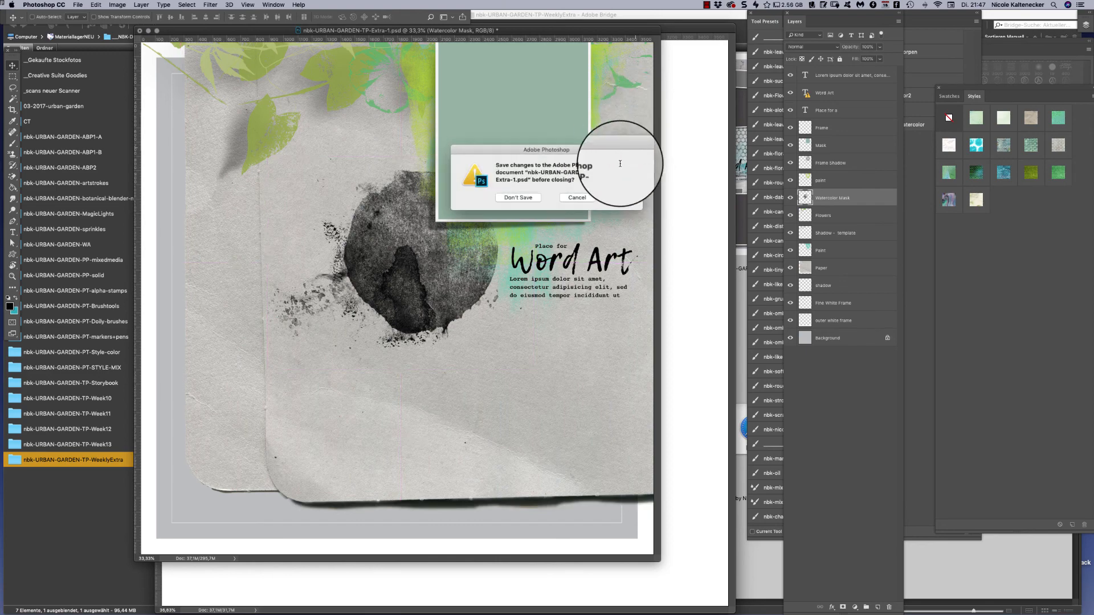
pyautogui.click(530, 198)
pyautogui.press('super+w')
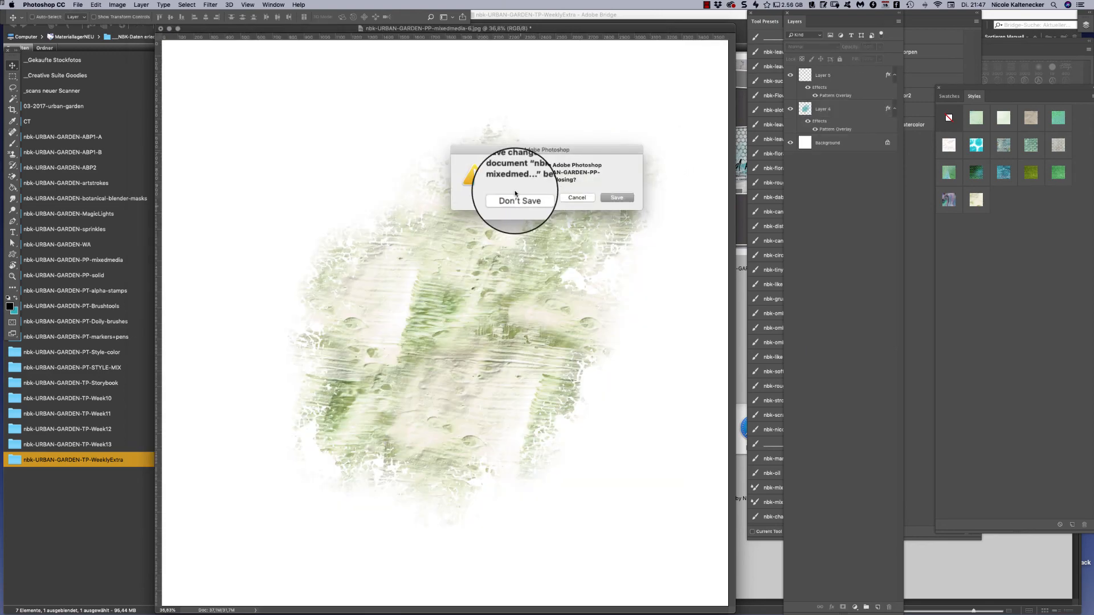
pyautogui.click(516, 197)
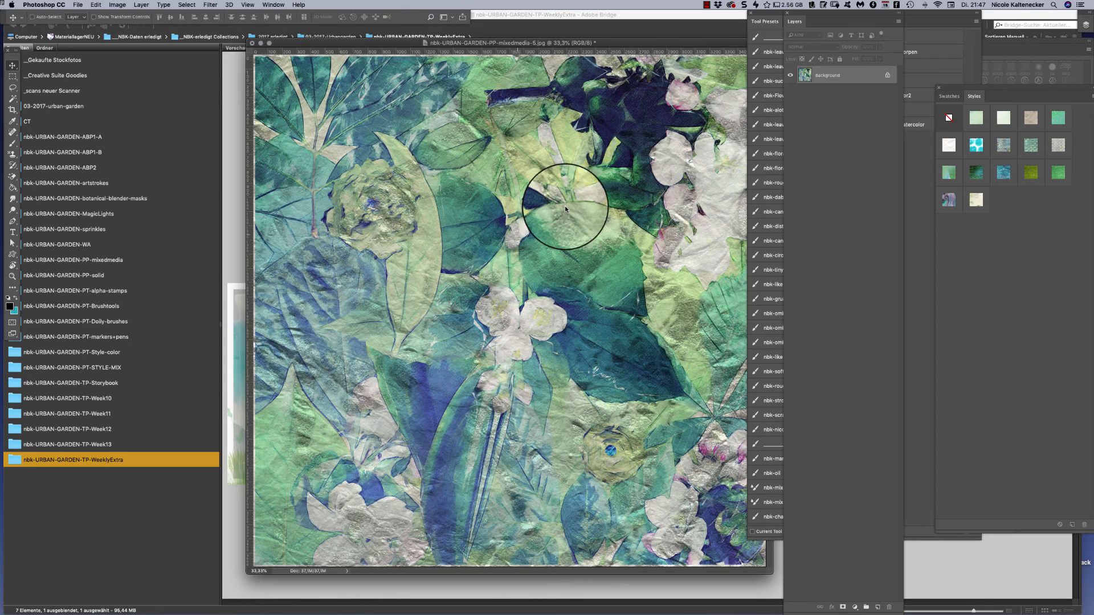
pyautogui.press('super+w')
pyautogui.click(516, 199)
# Switch to Adobe Bridge and preview the Extra-2, Extra-3 and Extra-4 templates of the TP-WeeklyExtra folder at full screen
pyautogui.click(667, 368)
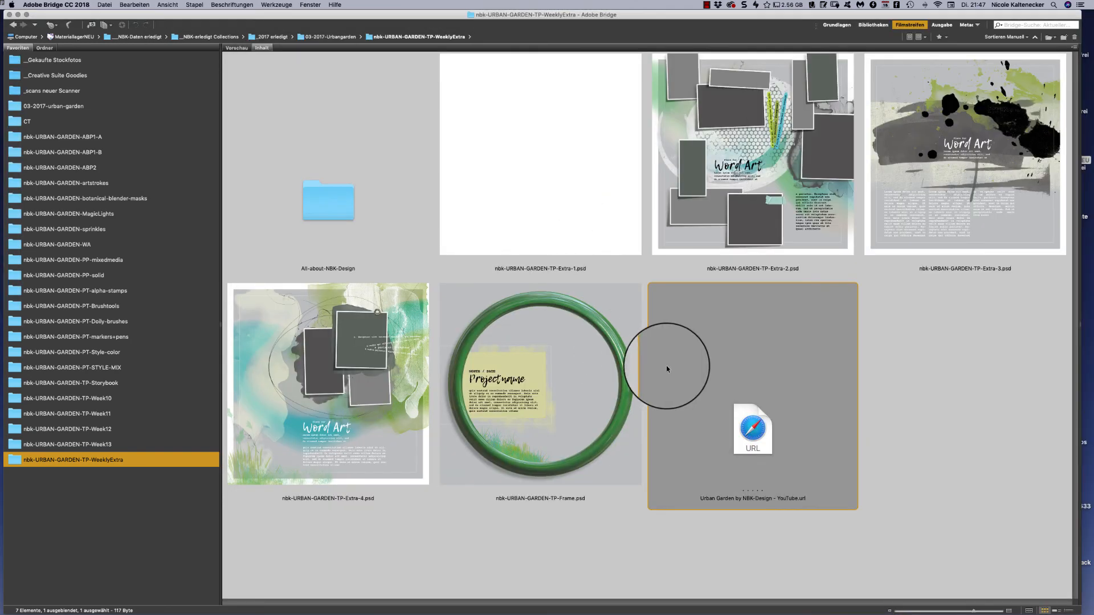
pyautogui.click(749, 100)
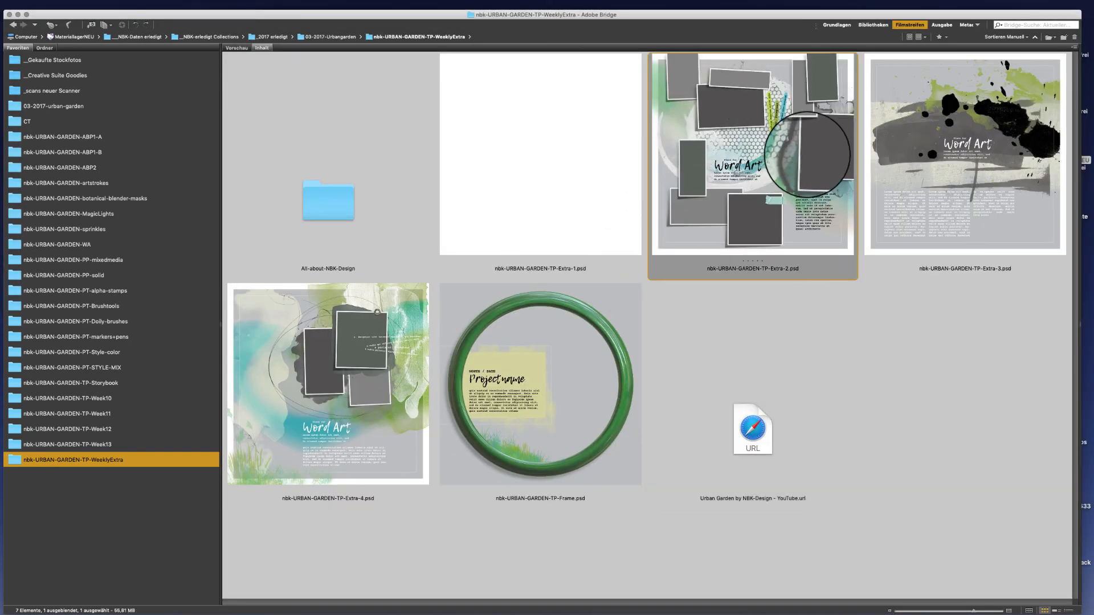
pyautogui.press('space')
pyautogui.press('Right')
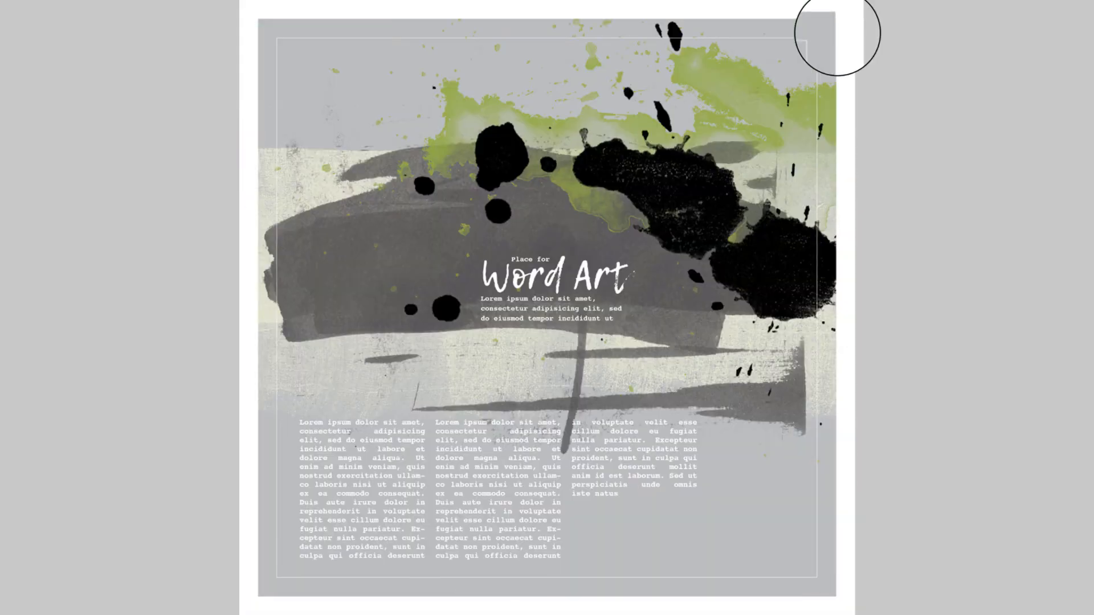
pyautogui.press('Right')
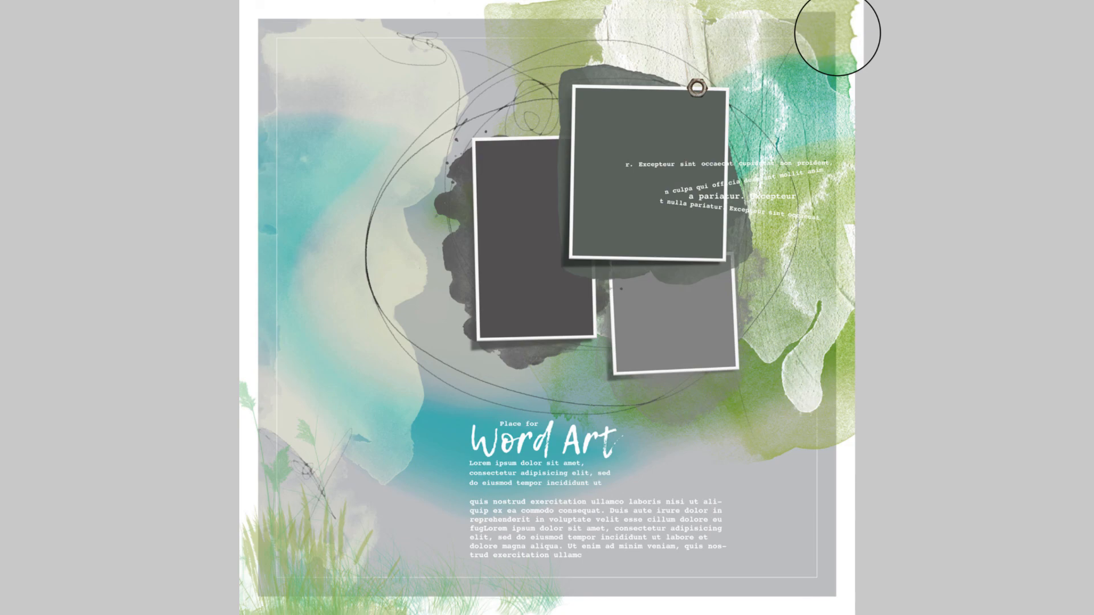
pyautogui.press('space')
# Preview nbk-URBAN-GARDEN-TP-Frame.psd at full screen and return to the folder's thumbnails
pyautogui.press('Right')
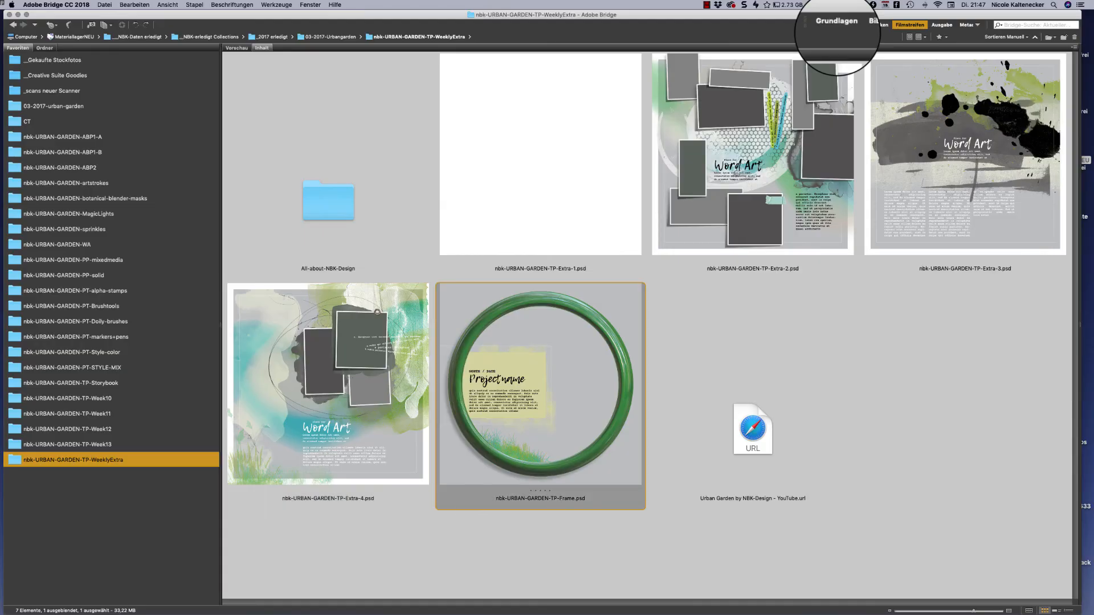
pyautogui.press('space')
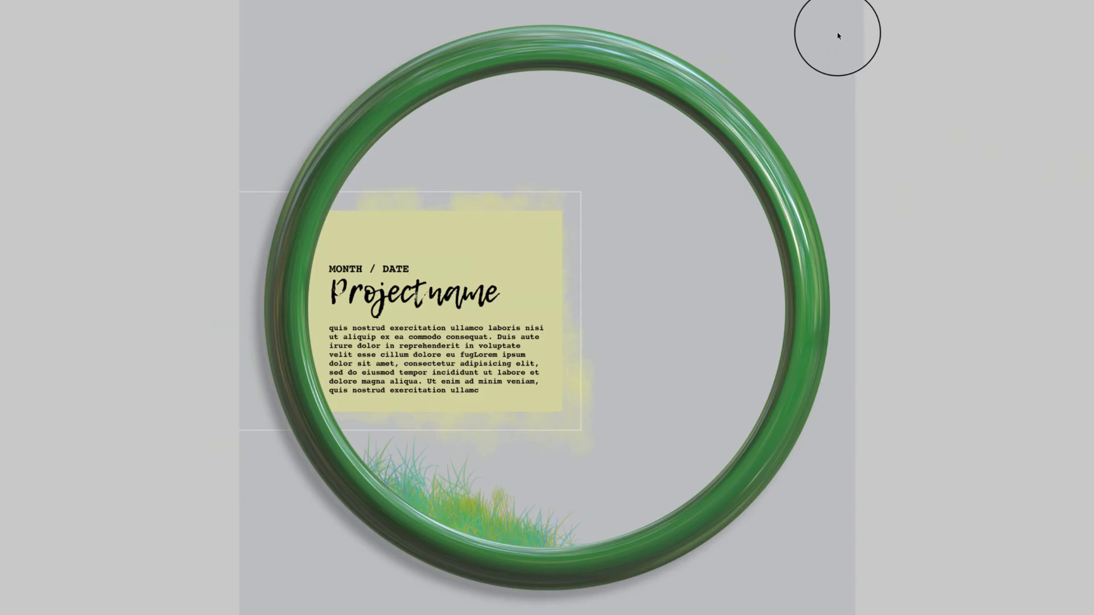
pyautogui.press('space')
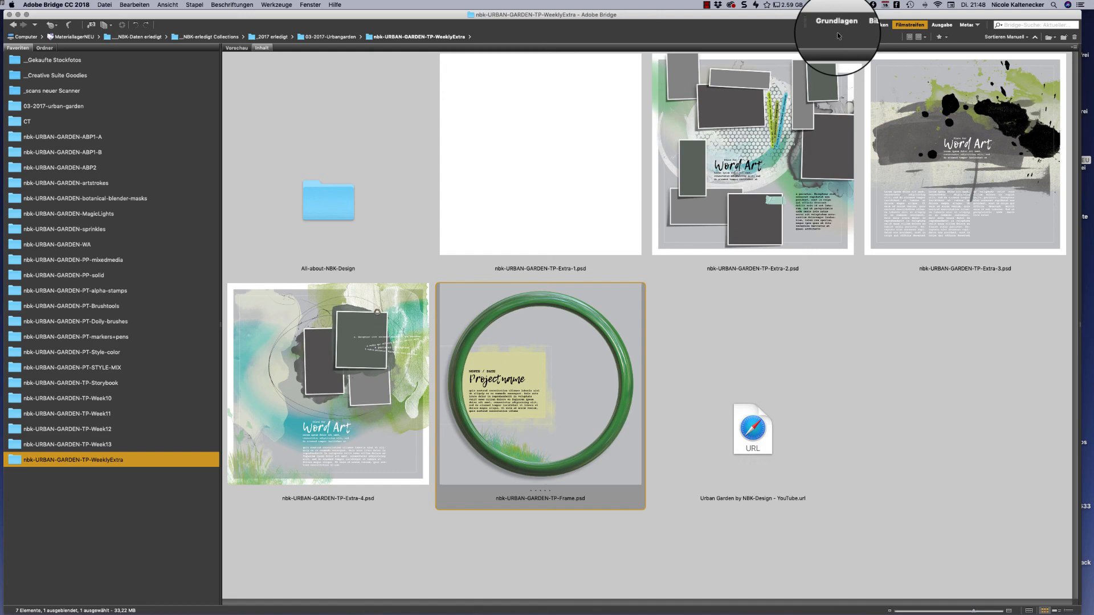
pyautogui.click(706, 5)
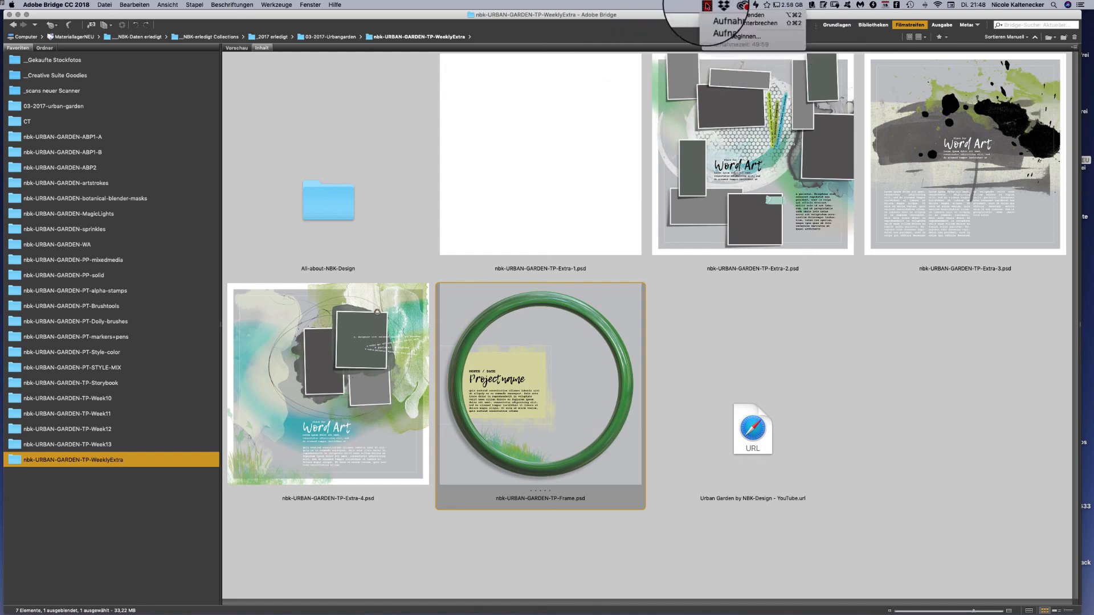